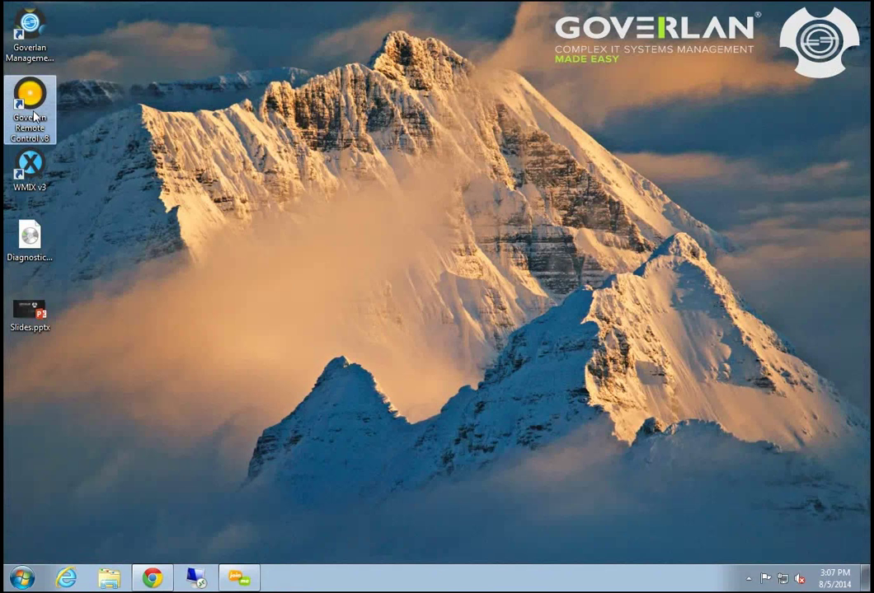
Launch Goverlan Remote Control v8 from its desktop shortcut
{"action": "double_click", "coordinate": [32, 98]}
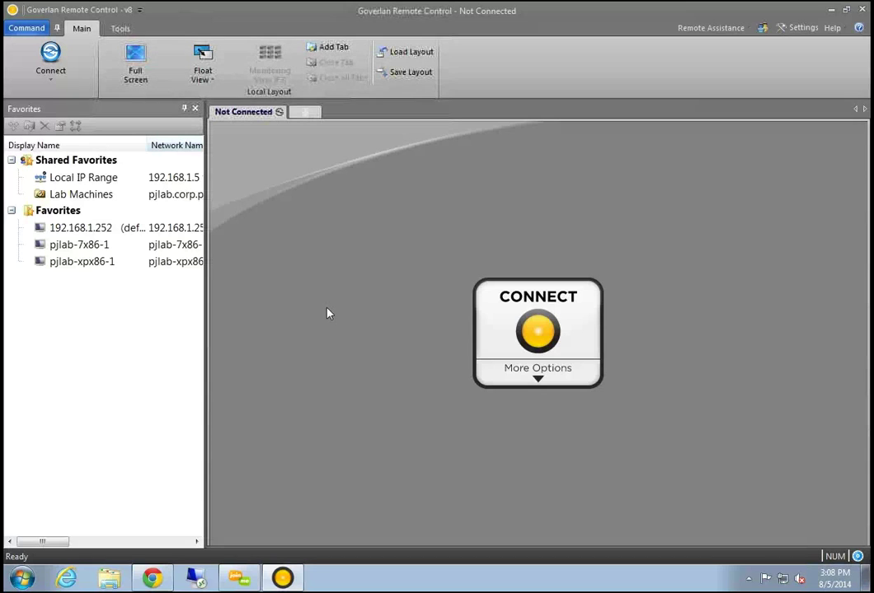
Add two more Not Connected session tabs, move the newest tab first, and widen the Favorites panel
{"action": "left_click", "coordinate": [306, 112]}
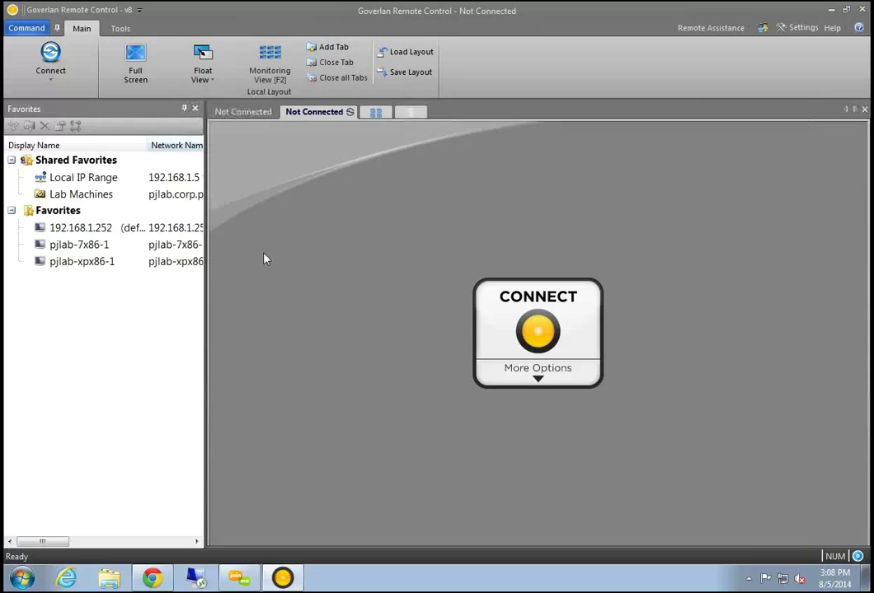
{"action": "left_click", "coordinate": [412, 111]}
{"action": "left_click_drag", "start_coordinate": [370, 118], "coordinate": [225, 145]}
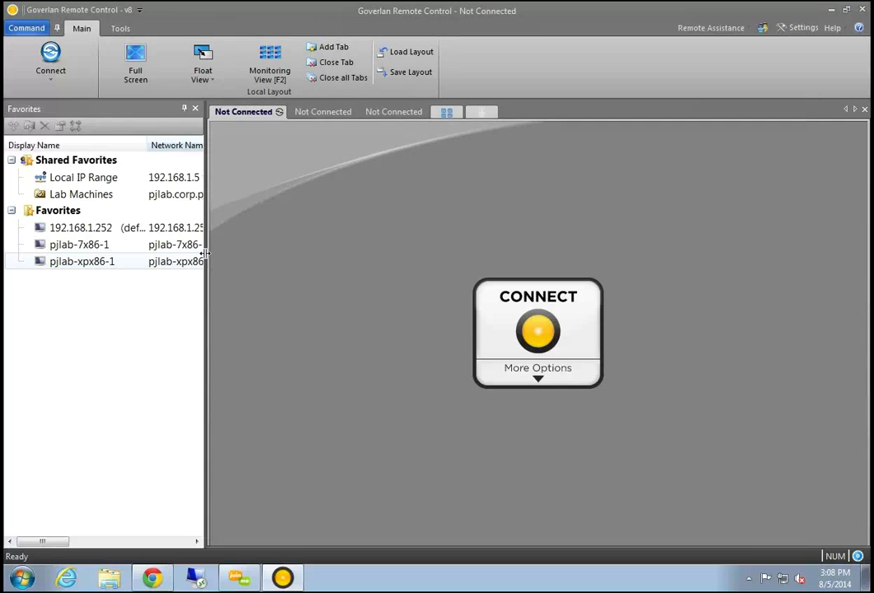
{"action": "left_click_drag", "start_coordinate": [206, 257], "coordinate": [235, 255]}
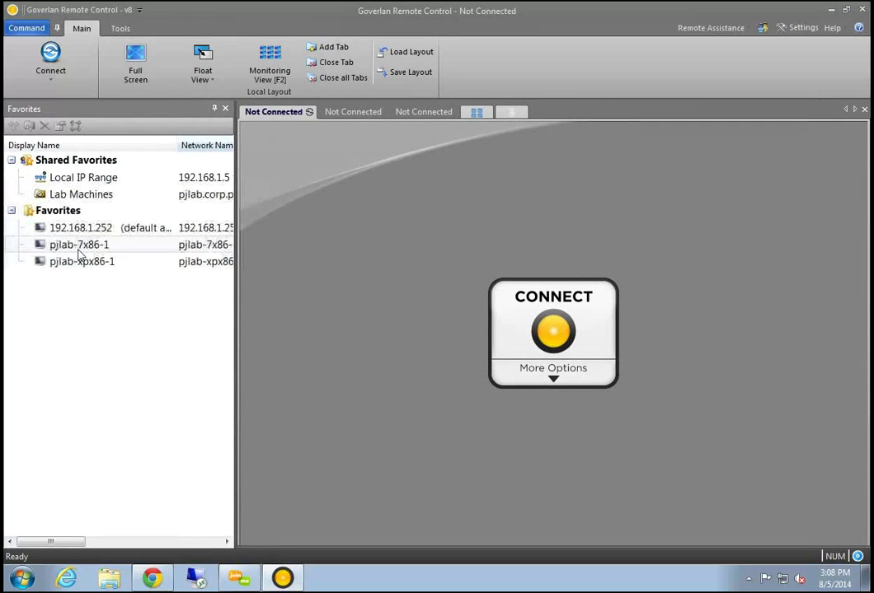
{"action": "right_click", "coordinate": [79, 213]}
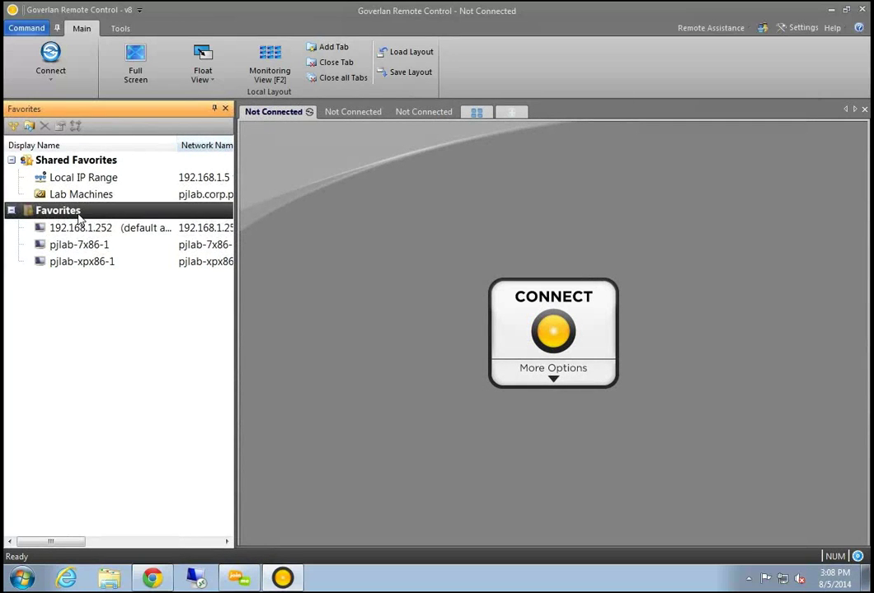
{"action": "left_click", "coordinate": [116, 222]}
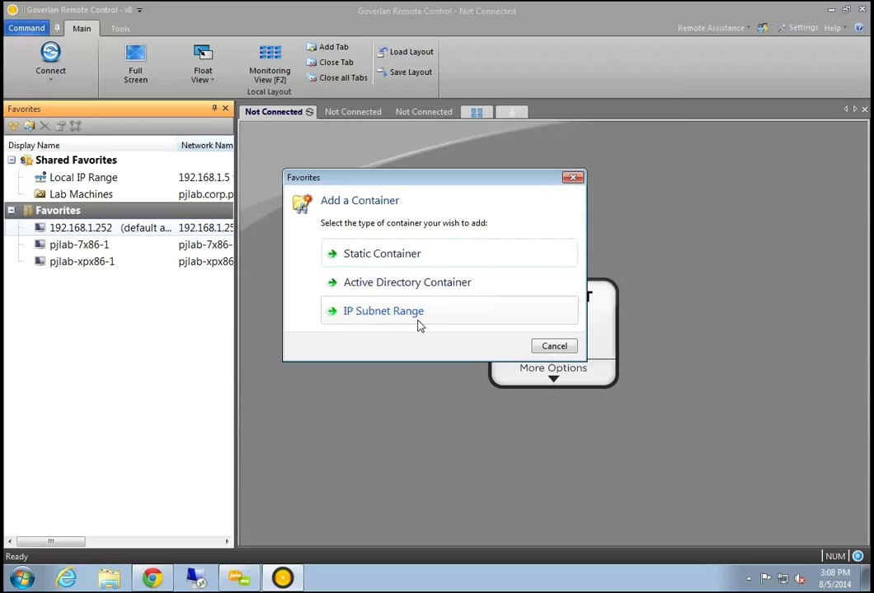
{"action": "left_click", "coordinate": [553, 346]}
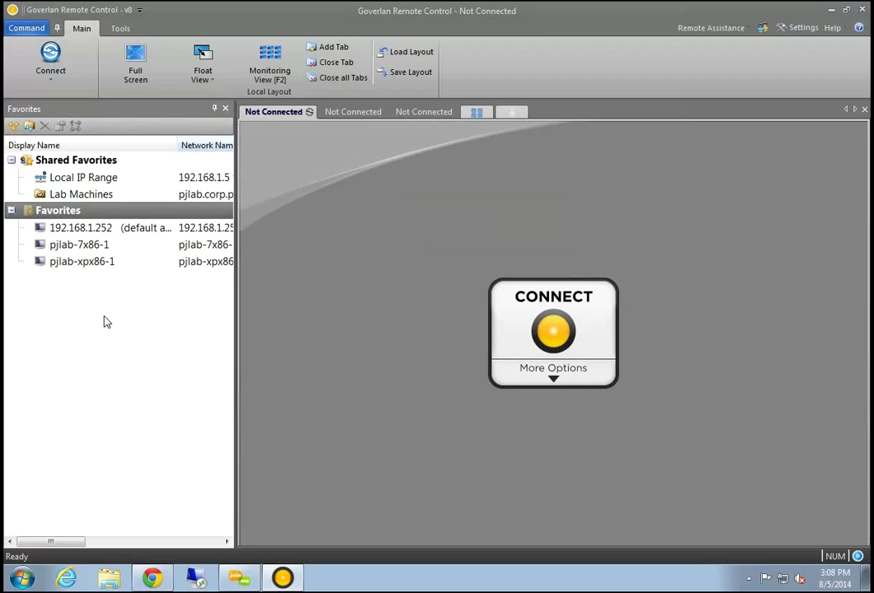
{"action": "right_click", "coordinate": [109, 265]}
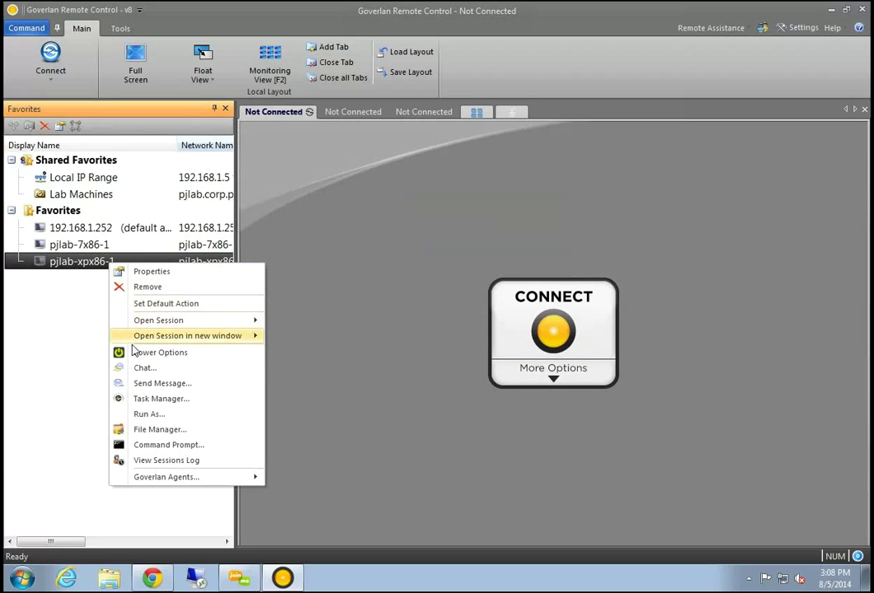
{"action": "left_click", "coordinate": [78, 245]}
{"action": "right_click", "coordinate": [77, 244]}
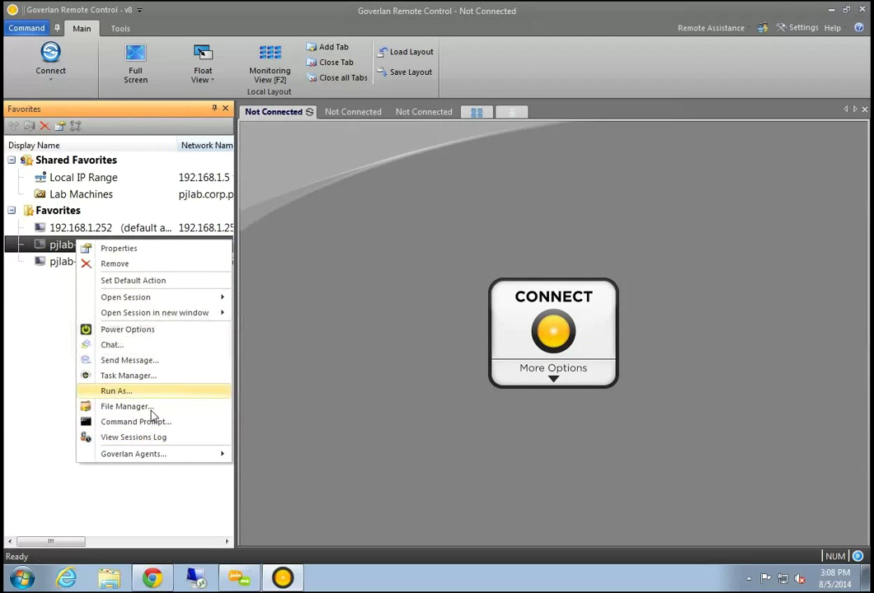
{"action": "left_click", "coordinate": [138, 484]}
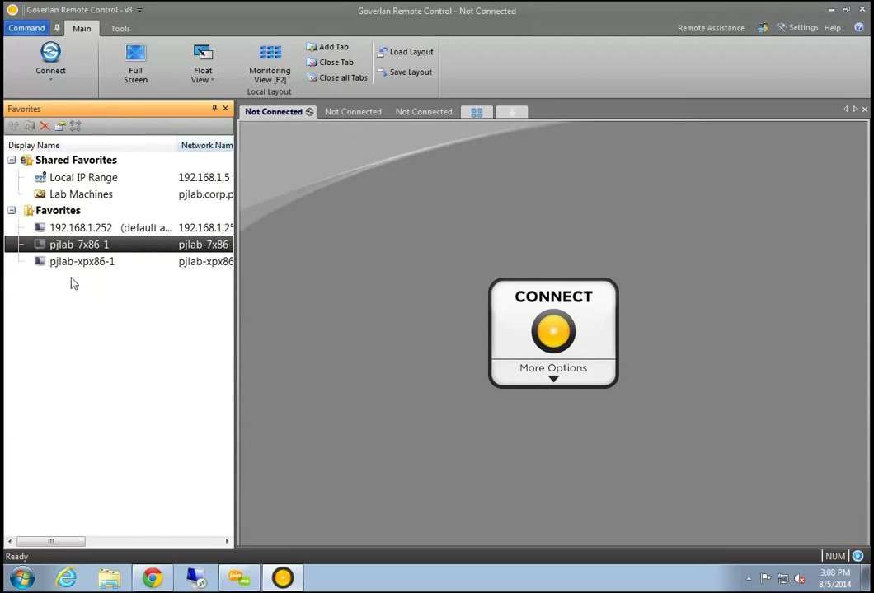
{"action": "left_click", "coordinate": [83, 214]}
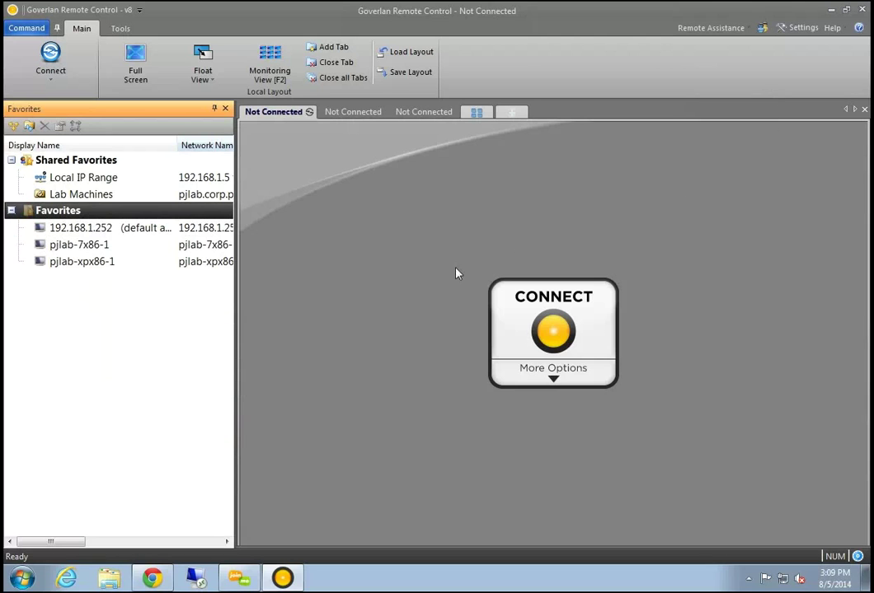
{"action": "left_click", "coordinate": [386, 321]}
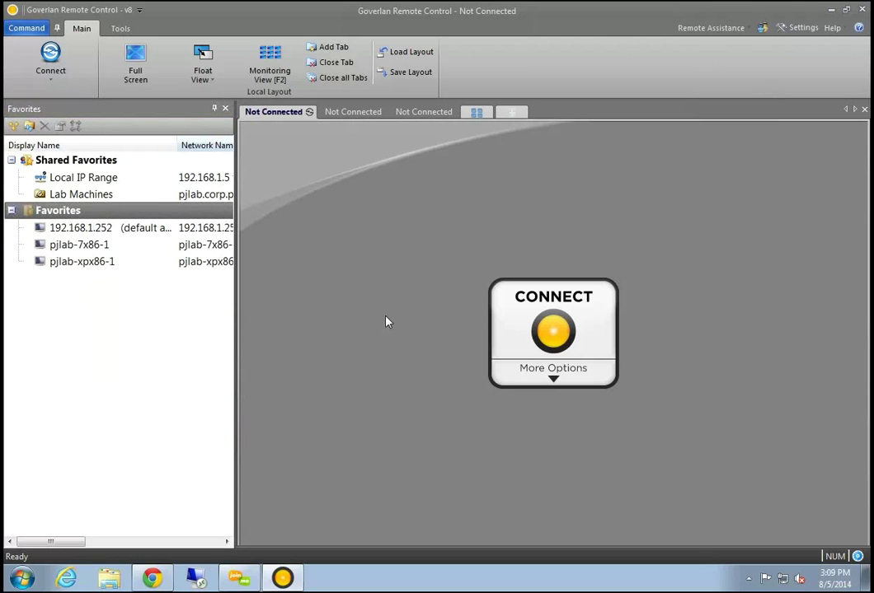
Start a new connection targeting a User and enter the wildcard name awoo*
{"action": "left_click", "coordinate": [566, 325]}
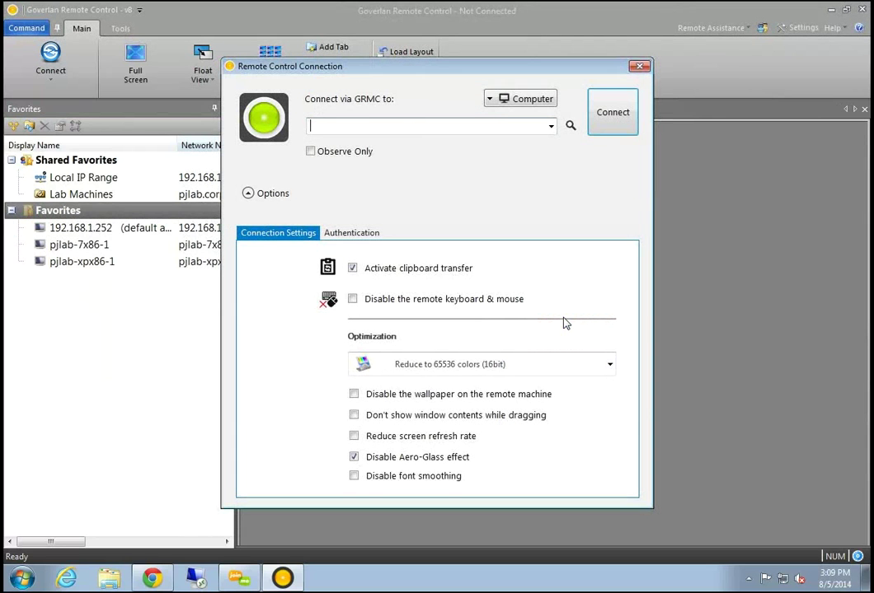
{"action": "left_click_drag", "start_coordinate": [370, 69], "coordinate": [406, 95]}
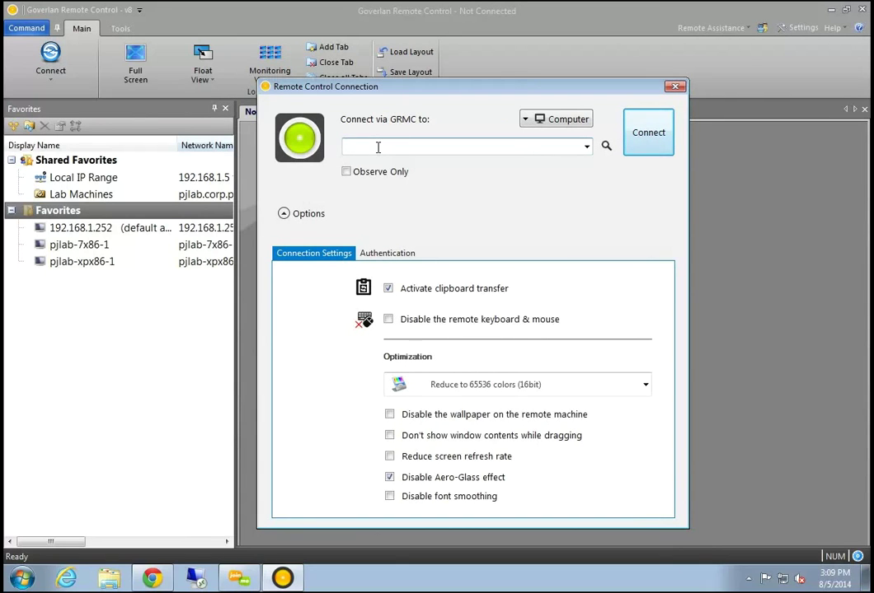
{"action": "left_click_drag", "start_coordinate": [608, 91], "coordinate": [602, 92]}
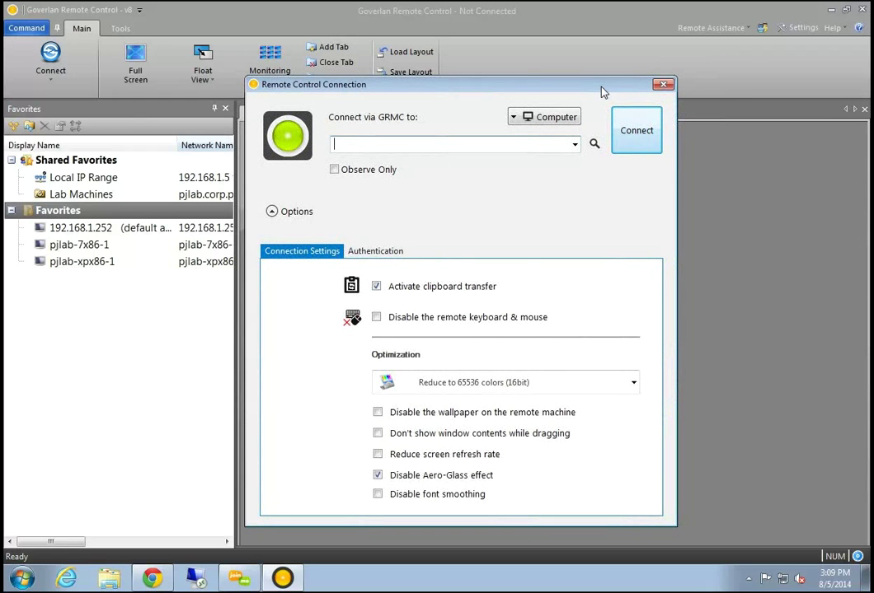
{"action": "left_click", "coordinate": [528, 119]}
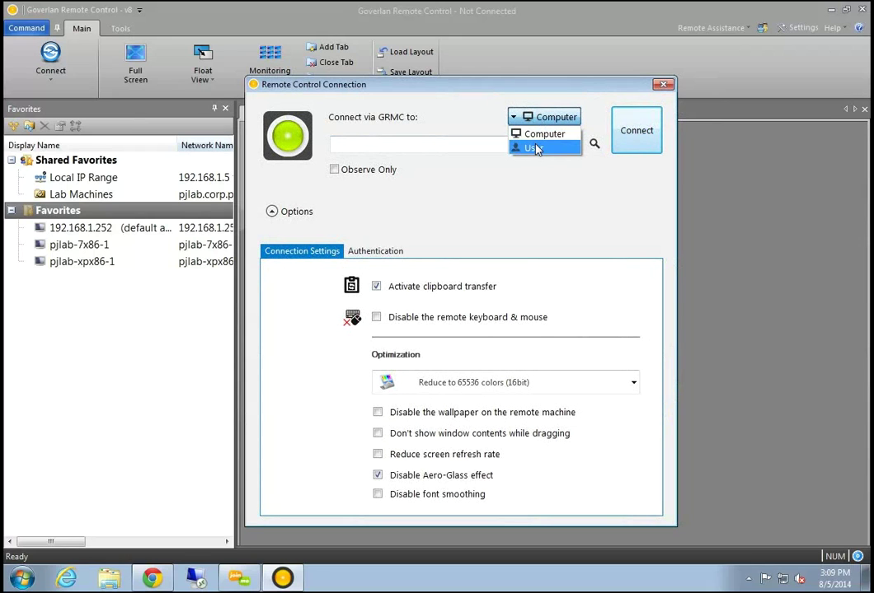
{"action": "left_click", "coordinate": [536, 149]}
{"action": "left_click", "coordinate": [497, 144]}
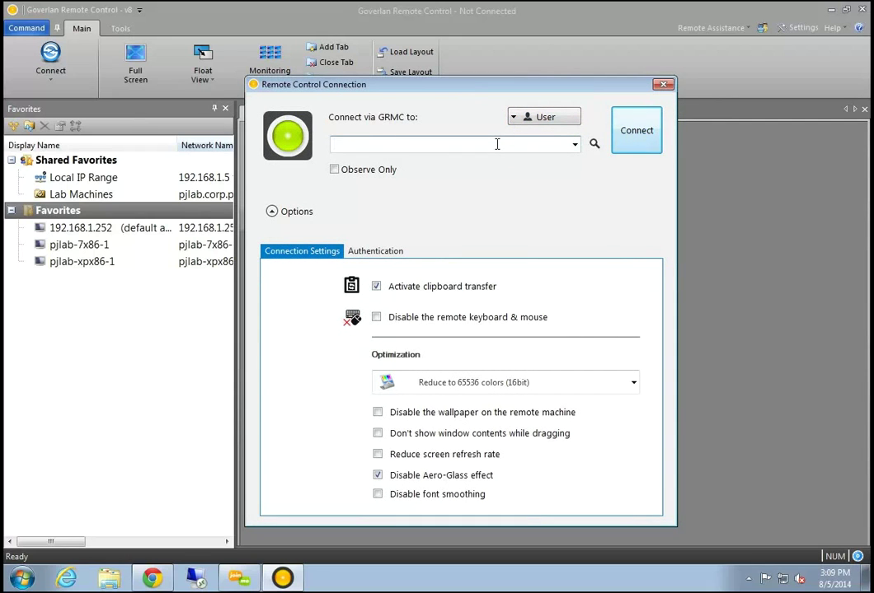
{"action": "type", "text": "awoo*"}
Run the awoo* search, pick the first matching user account, and set focus on it
{"action": "key", "text": "Return"}
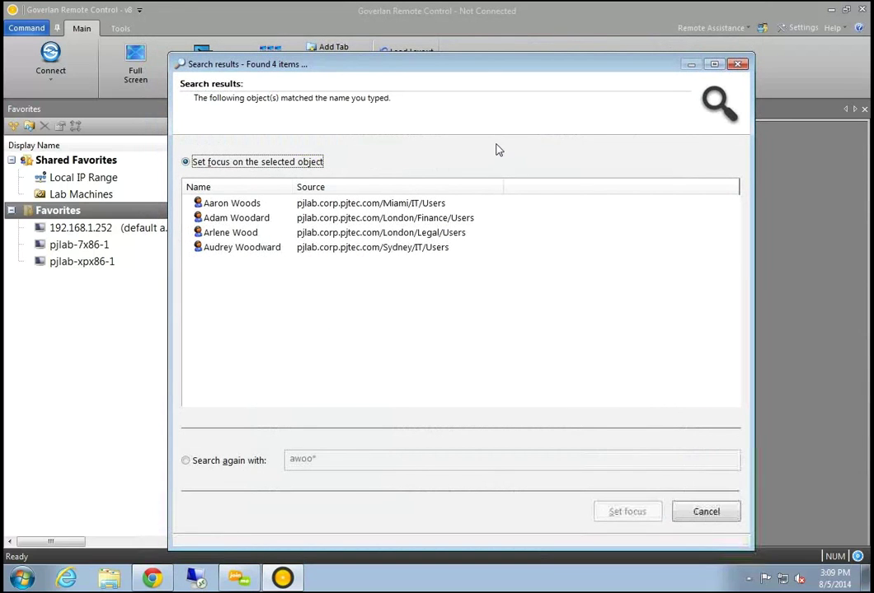
{"action": "left_click", "coordinate": [245, 203]}
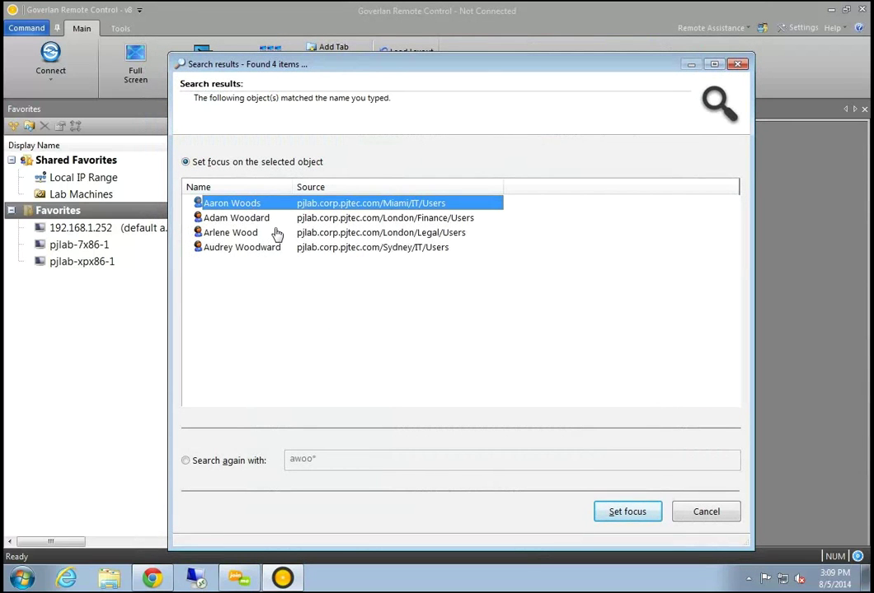
{"action": "left_click", "coordinate": [624, 512]}
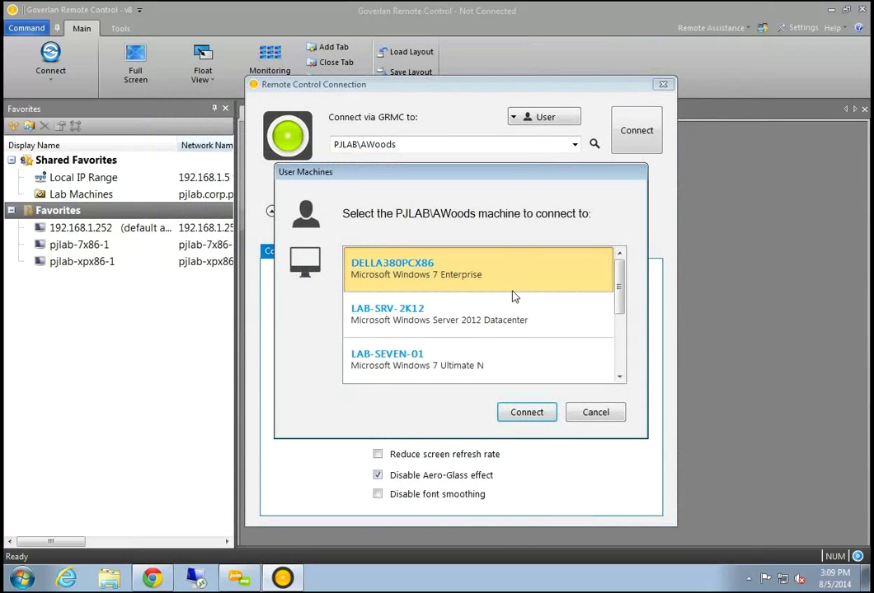
Connect to DELLA380PCX86 from the user's machine list
{"action": "mouse_move", "coordinate": [623, 290]}
{"action": "left_mouse_down"}
{"action": "mouse_move", "coordinate": [619, 347]}
{"action": "mouse_move", "coordinate": [616, 280]}
{"action": "left_mouse_up"}
{"action": "mouse_move", "coordinate": [620, 288]}
{"action": "left_mouse_down"}
{"action": "mouse_move", "coordinate": [623, 338]}
{"action": "mouse_move", "coordinate": [619, 282]}
{"action": "left_mouse_up"}
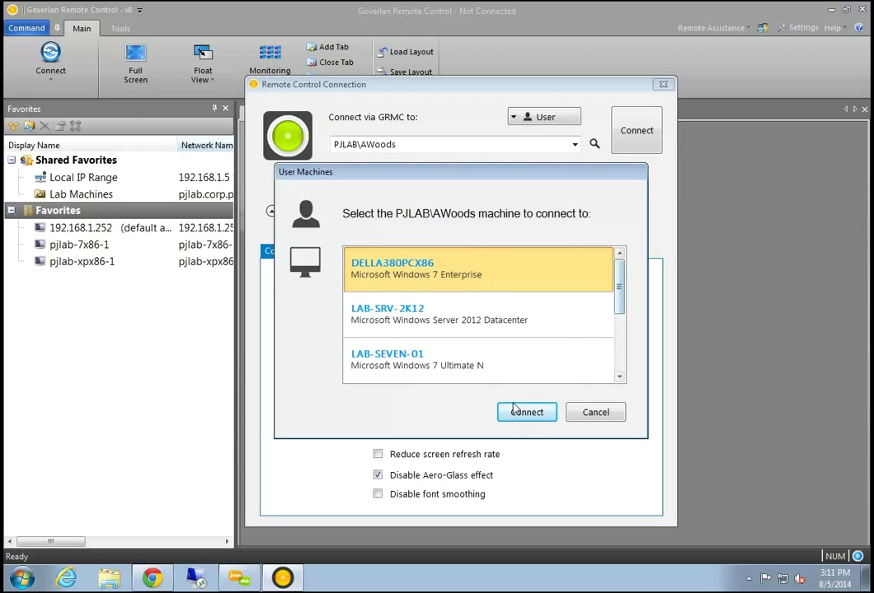
{"action": "left_click", "coordinate": [535, 417]}
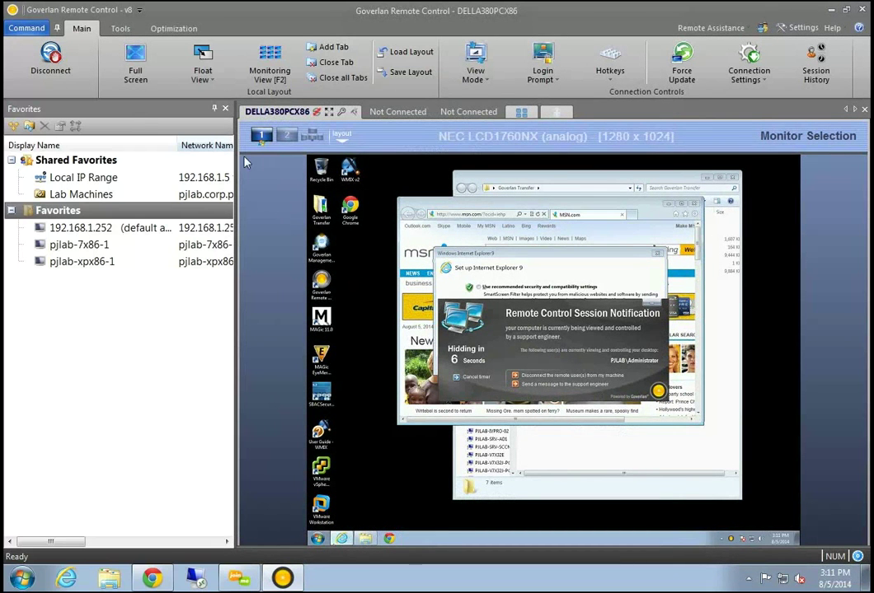
Auto-hide the Favorites panel so the DELLA380PCX86 desktop fills the window
{"action": "left_click", "coordinate": [214, 107]}
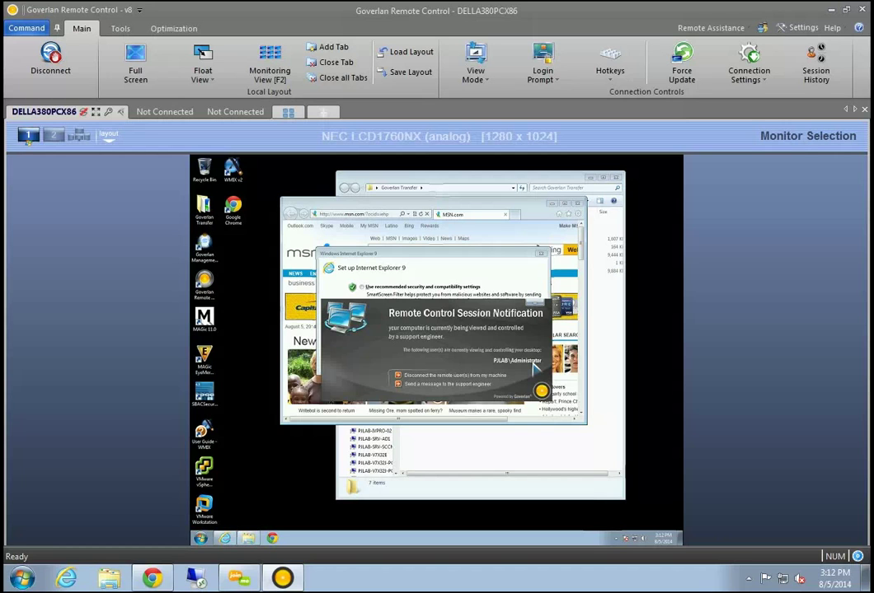
Dismiss the session notification and postpone the remote Internet Explorer 9 setup
{"action": "left_click", "coordinate": [540, 305]}
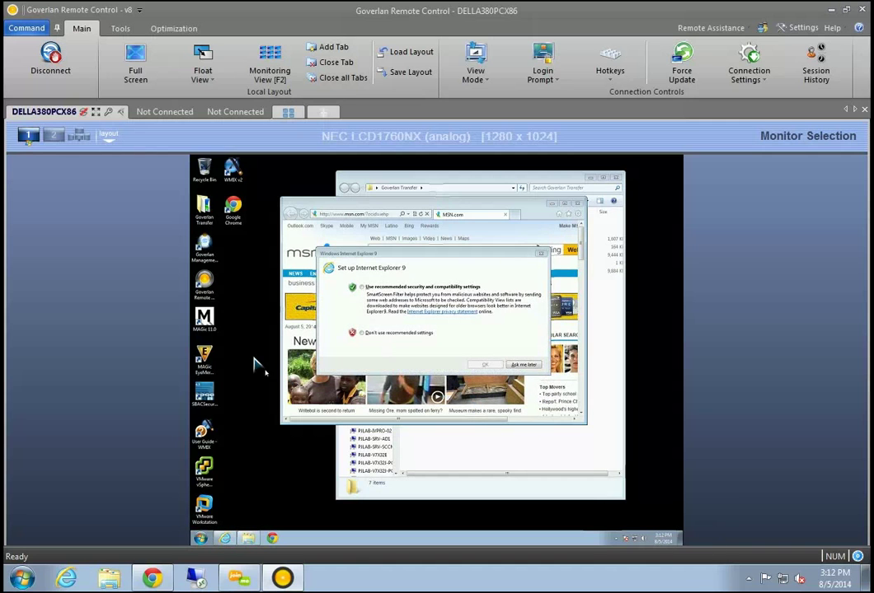
{"action": "left_click_drag", "start_coordinate": [383, 256], "coordinate": [414, 283]}
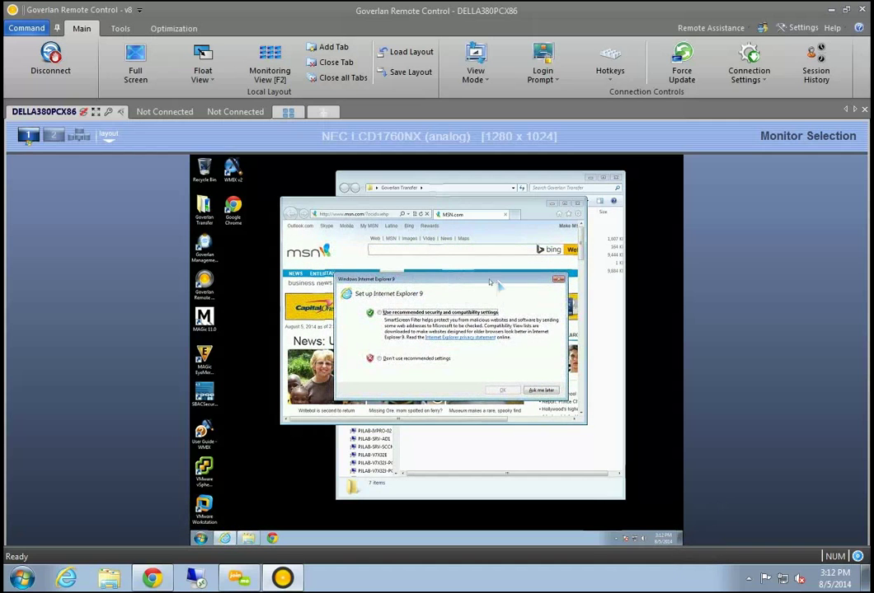
{"action": "left_click", "coordinate": [558, 281]}
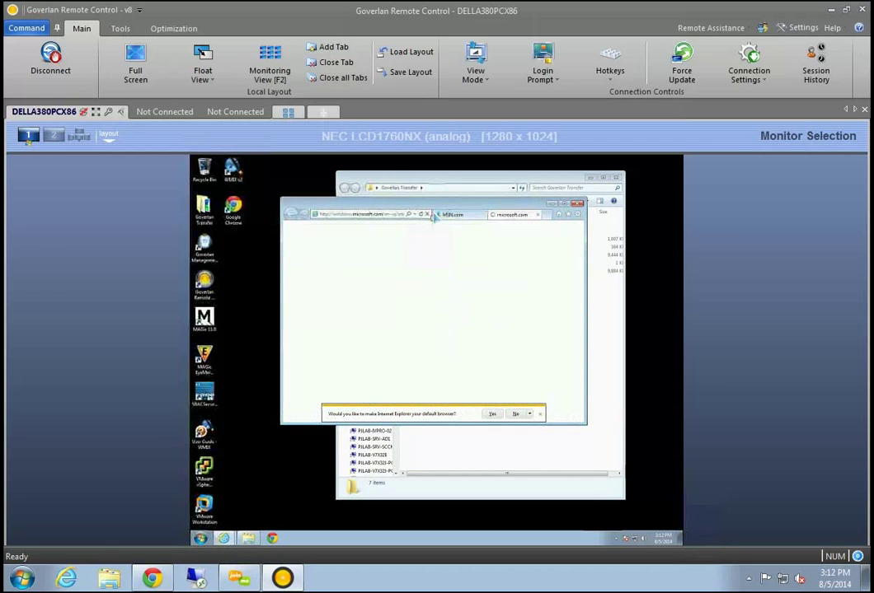
Close the remote Internet Explorer window with all its tabs and shift Explorer slightly left
{"action": "left_click_drag", "start_coordinate": [444, 208], "coordinate": [481, 255]}
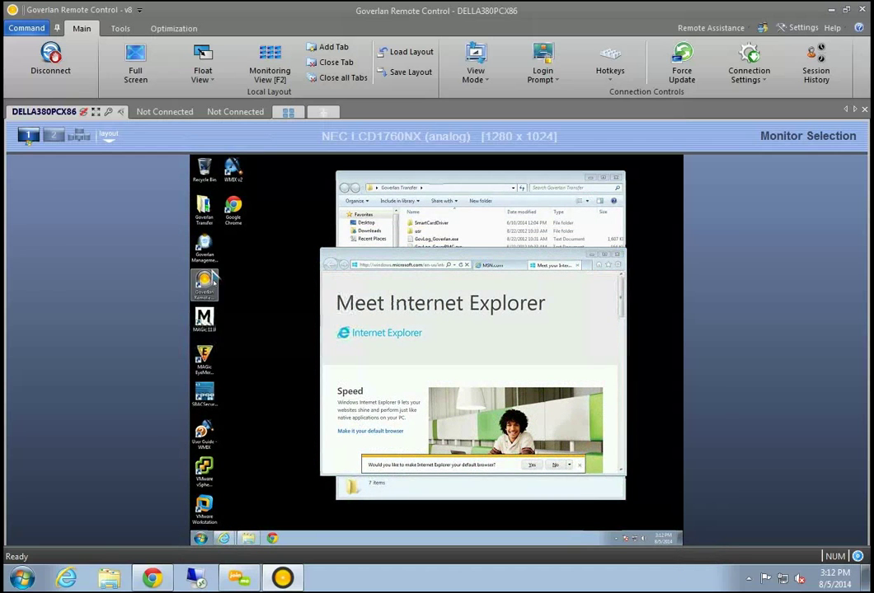
{"action": "left_click", "coordinate": [204, 247]}
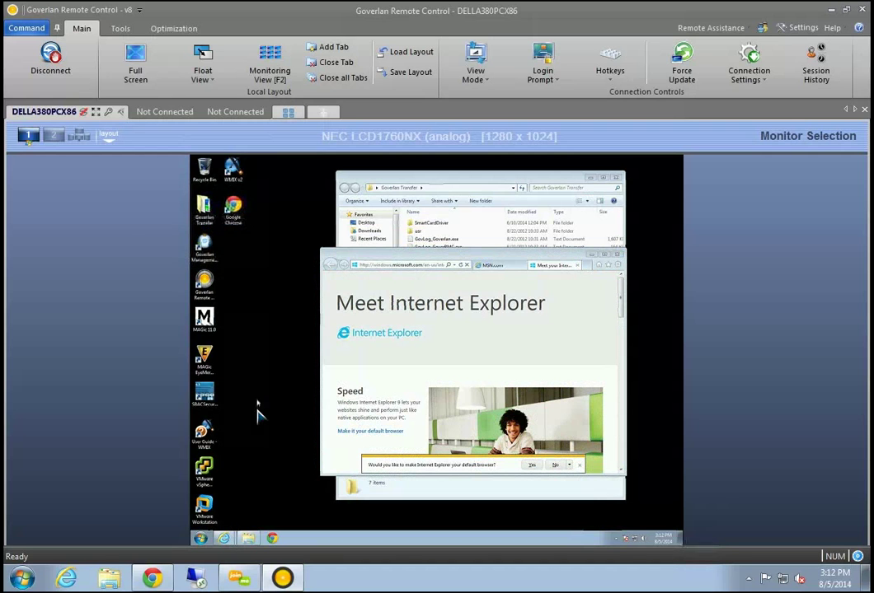
{"action": "left_click", "coordinate": [365, 399]}
{"action": "left_click_drag", "start_coordinate": [569, 255], "coordinate": [534, 251]}
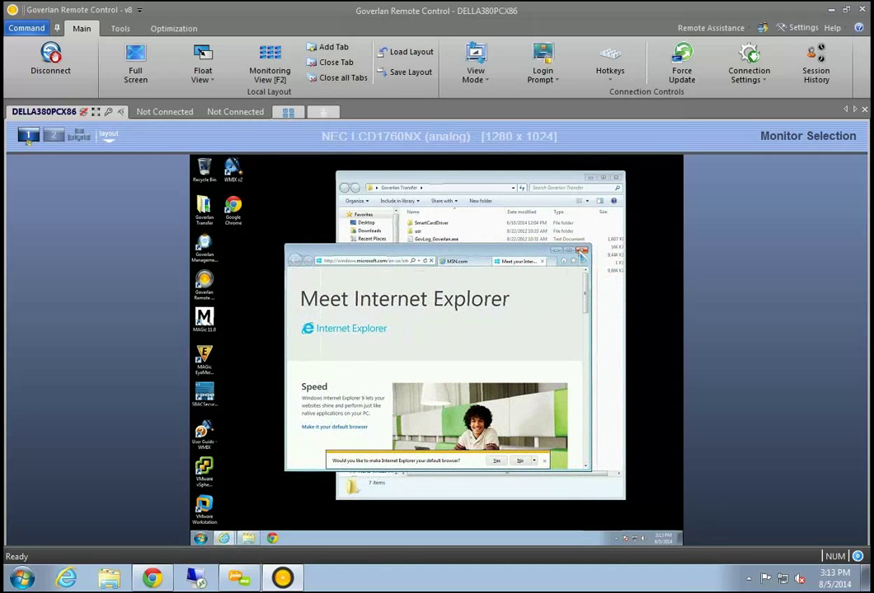
{"action": "left_click", "coordinate": [581, 250]}
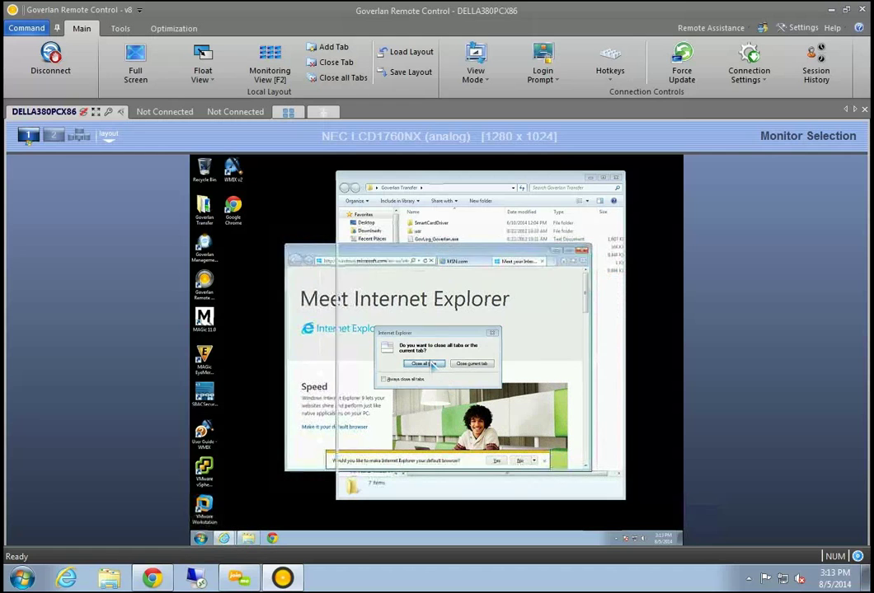
{"action": "left_click", "coordinate": [420, 364]}
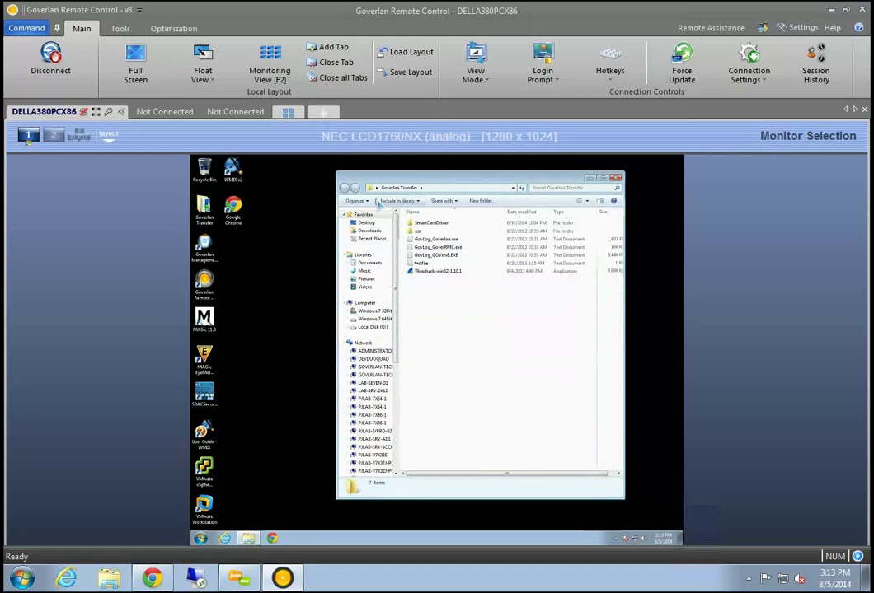
{"action": "left_click_drag", "start_coordinate": [420, 178], "coordinate": [385, 174]}
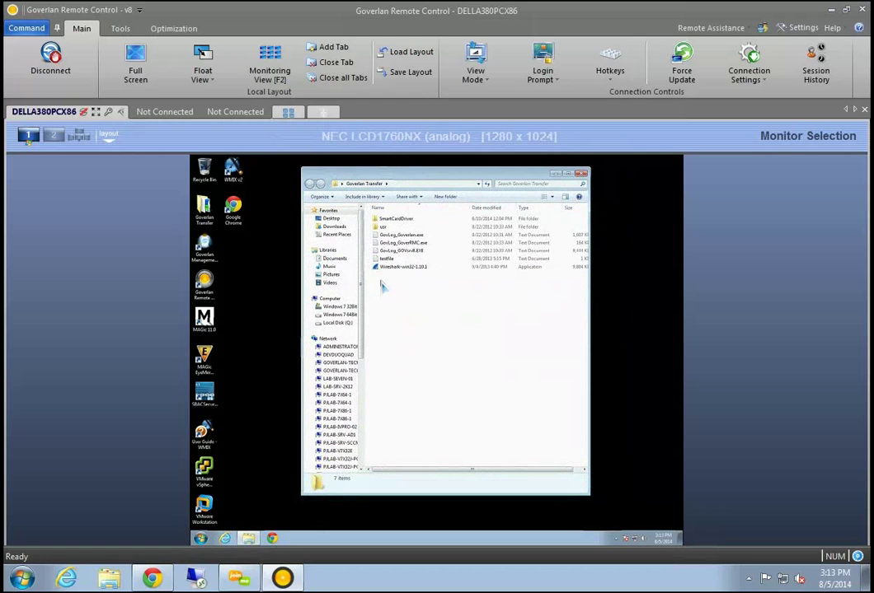
Show all remote monitors together, then open and close the remote gadgets gallery
{"action": "left_click", "coordinate": [53, 134]}
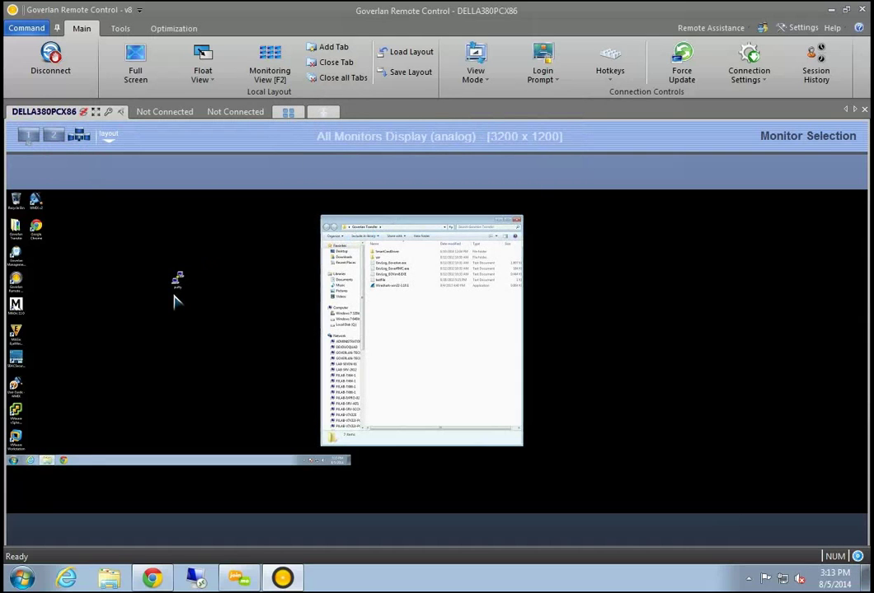
{"action": "right_click", "coordinate": [183, 336]}
{"action": "left_click", "coordinate": [198, 385]}
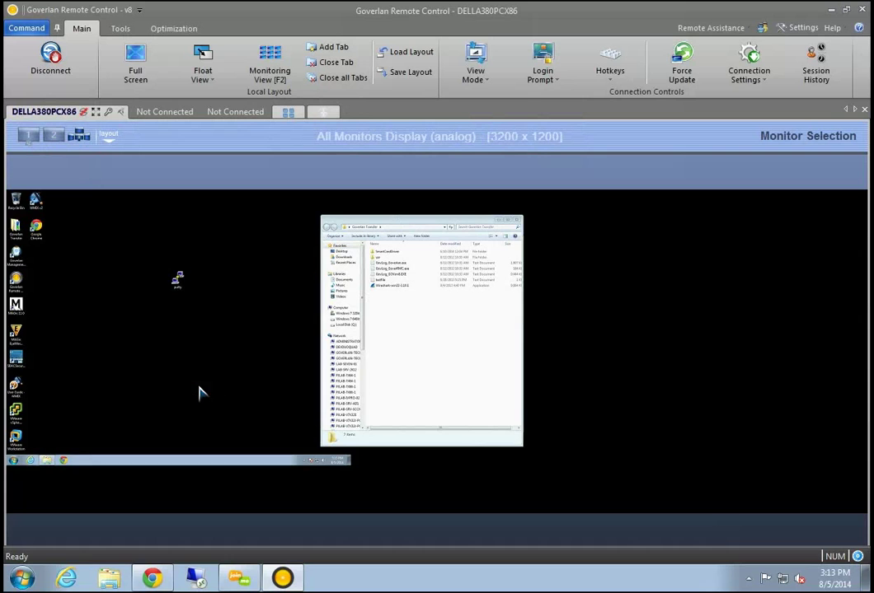
{"action": "left_click", "coordinate": [249, 266]}
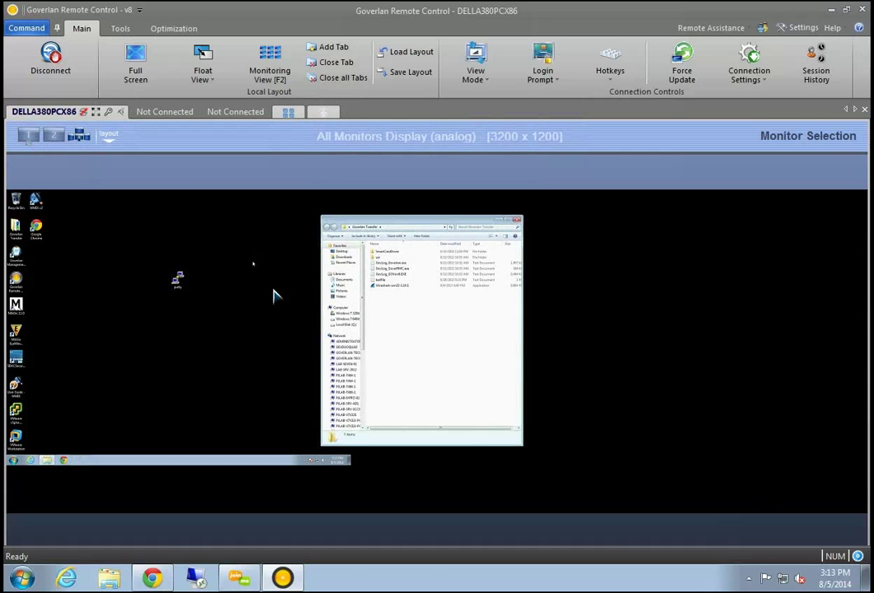
Apply the Nature theme through remote Personalize and move Explorer onto the left monitor
{"action": "right_click", "coordinate": [273, 294]}
{"action": "left_click", "coordinate": [274, 306]}
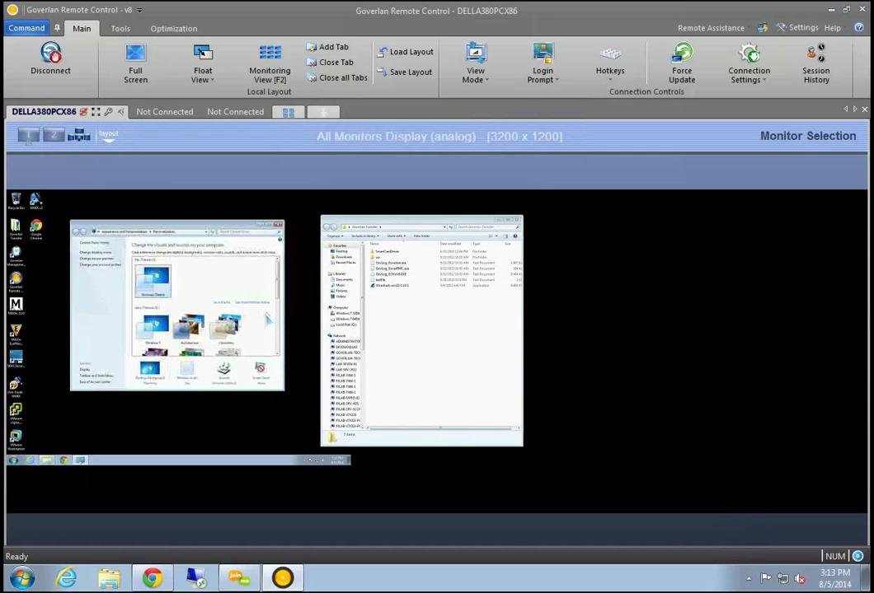
{"action": "left_click", "coordinate": [190, 352]}
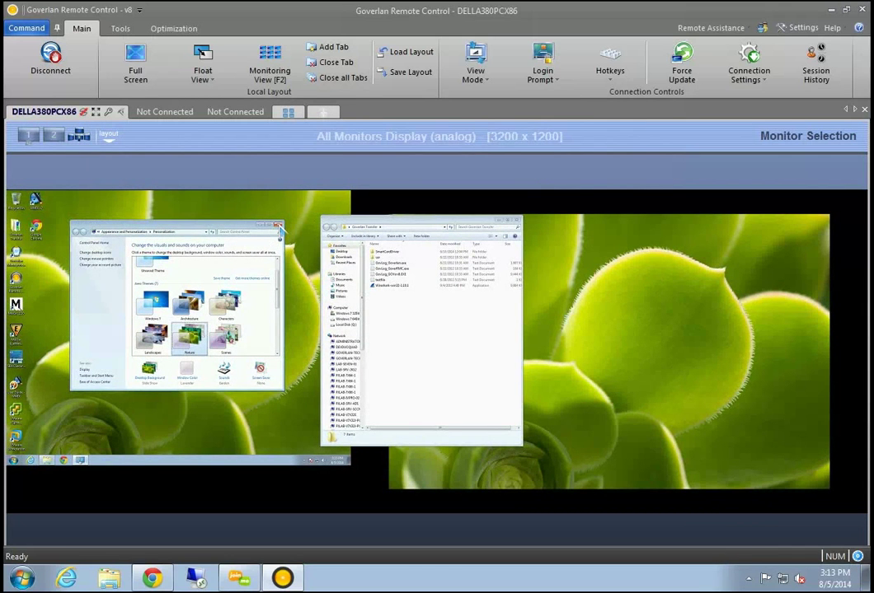
{"action": "left_click", "coordinate": [278, 225]}
{"action": "left_click_drag", "start_coordinate": [375, 228], "coordinate": [281, 234]}
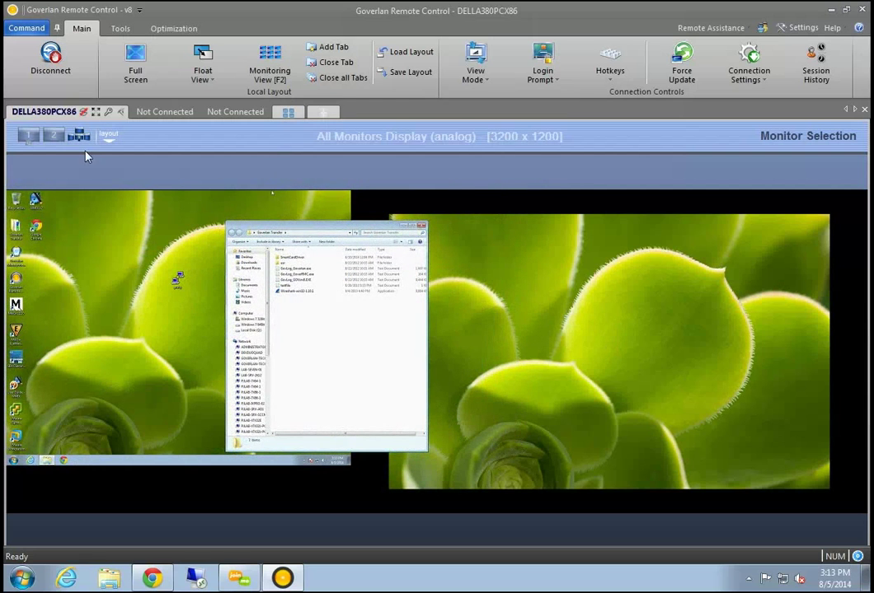
Show only the NEC LCD1760NX monitor and check the monitor layout overview
{"action": "left_click", "coordinate": [53, 134]}
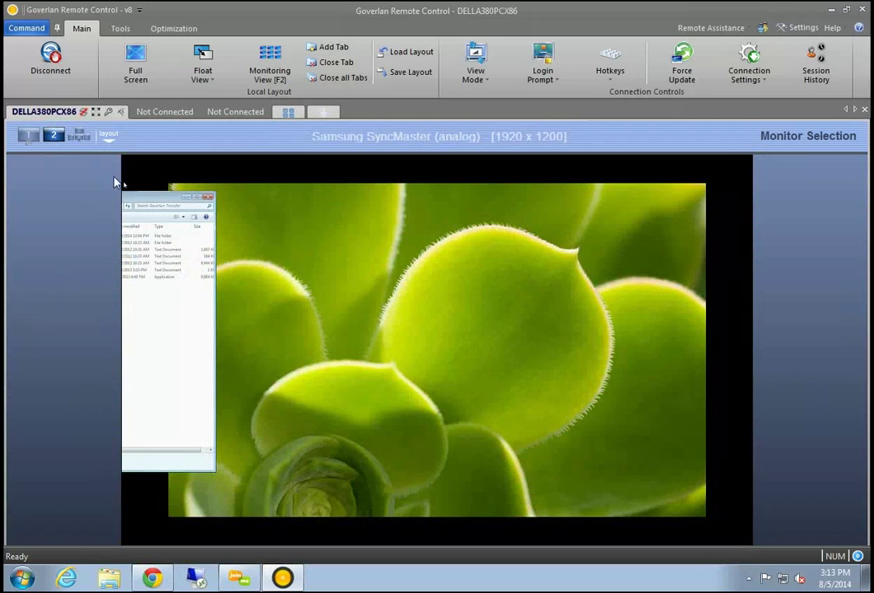
{"action": "left_click", "coordinate": [28, 134]}
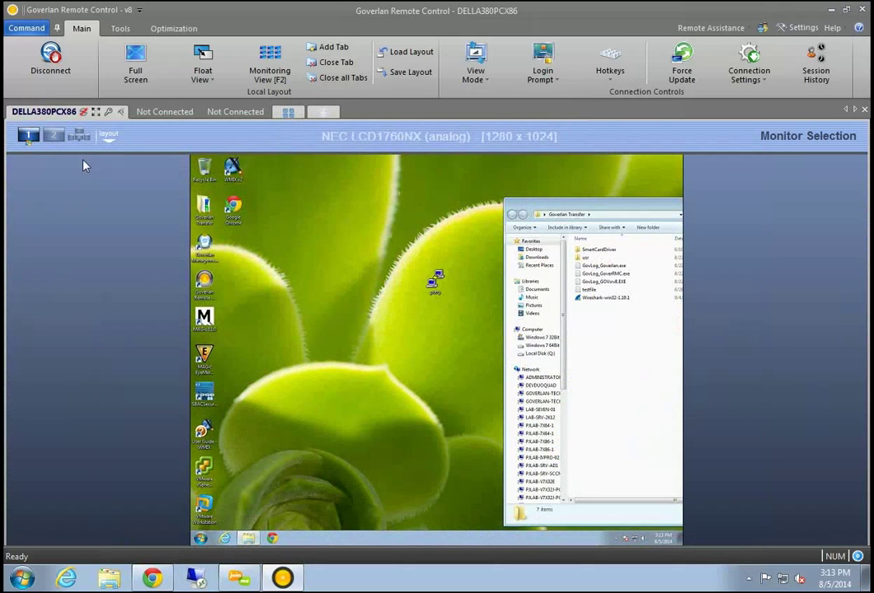
{"action": "left_click", "coordinate": [108, 135]}
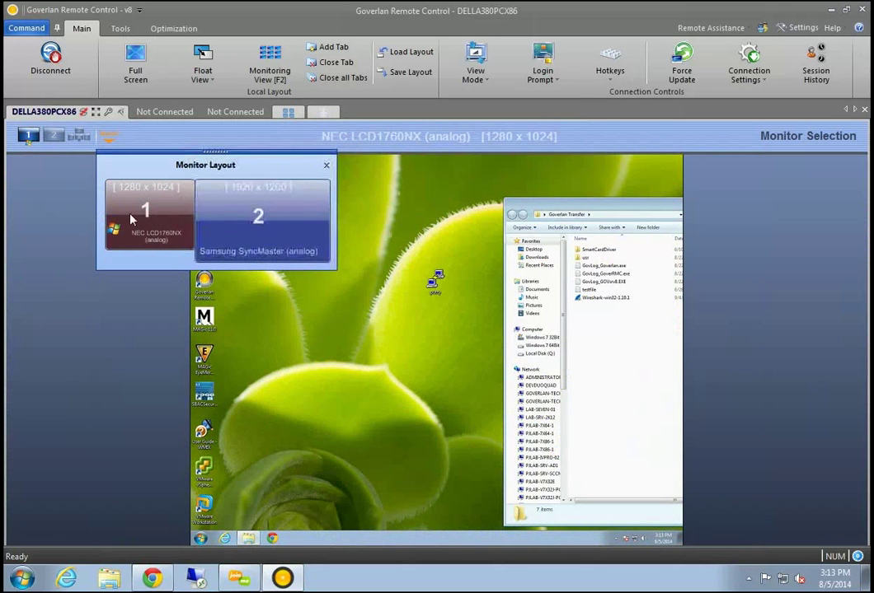
{"action": "left_click", "coordinate": [326, 165]}
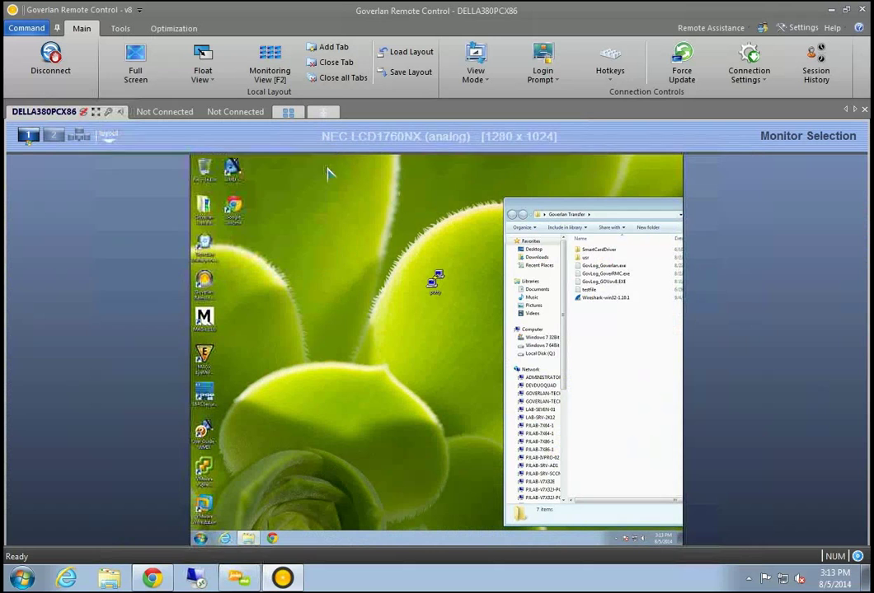
Centre the Explorer window on the remote desktop
{"action": "left_click_drag", "start_coordinate": [594, 211], "coordinate": [339, 196]}
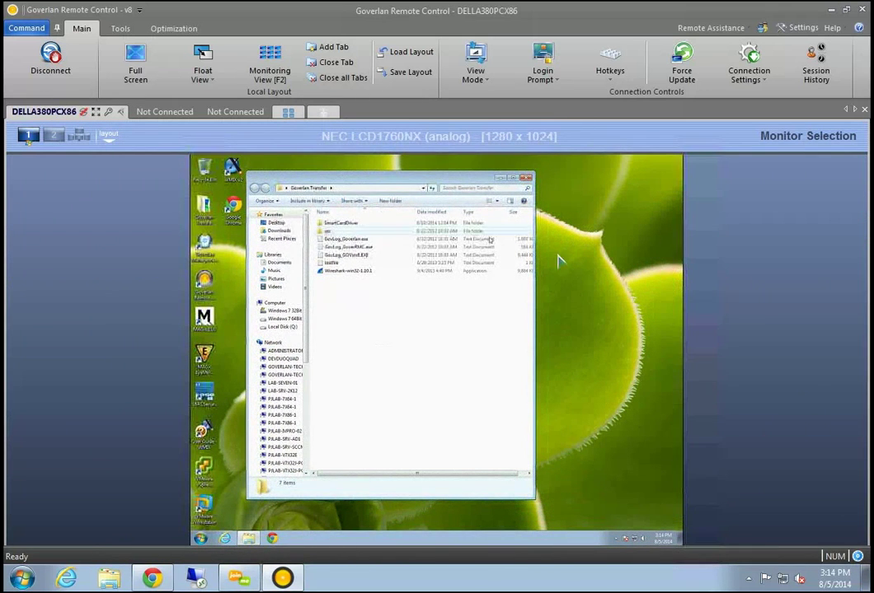
{"action": "left_click", "coordinate": [614, 274]}
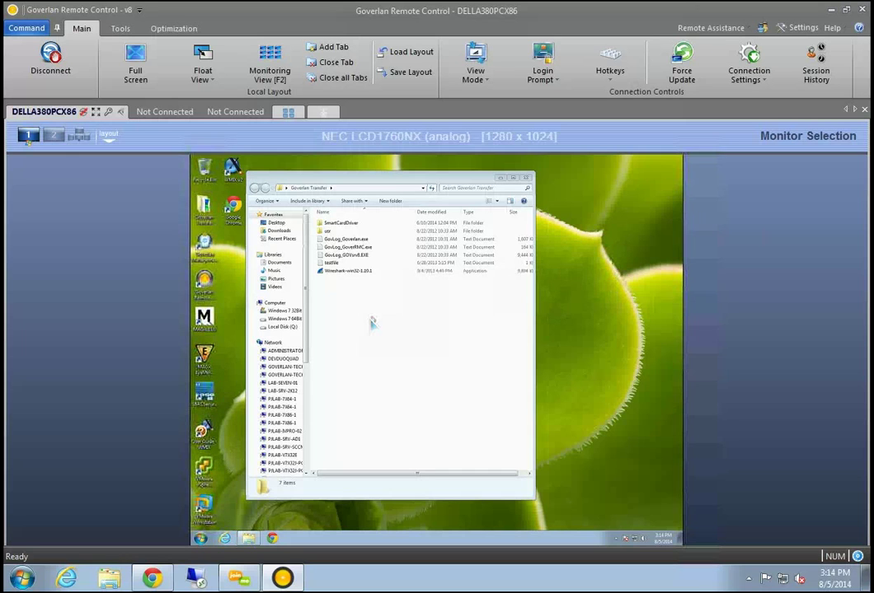
{"action": "left_click_drag", "start_coordinate": [414, 183], "coordinate": [432, 185]}
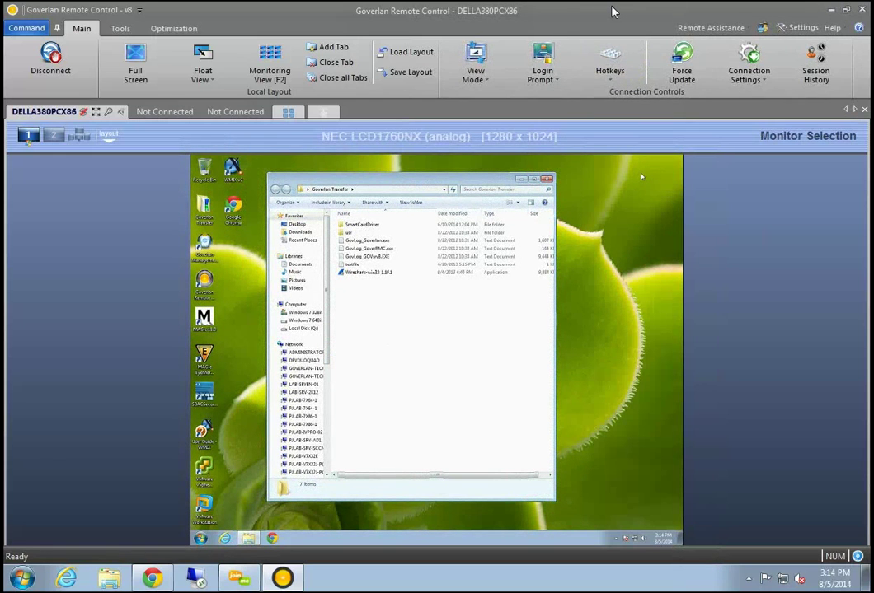
Start a chat invitation to the remote user from the Tools ribbon
{"action": "left_click", "coordinate": [120, 29]}
{"action": "left_click_drag", "start_coordinate": [371, 179], "coordinate": [414, 180]}
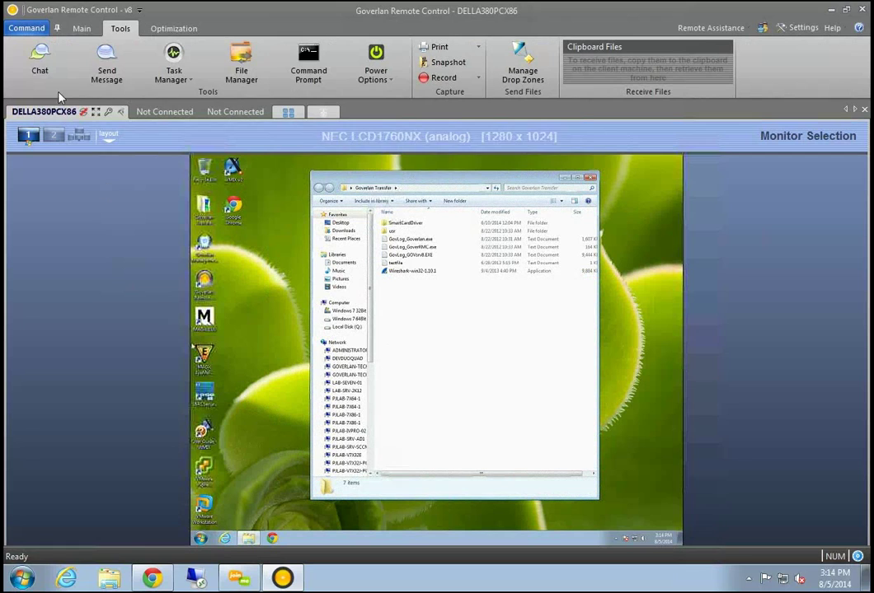
{"action": "left_click", "coordinate": [41, 69]}
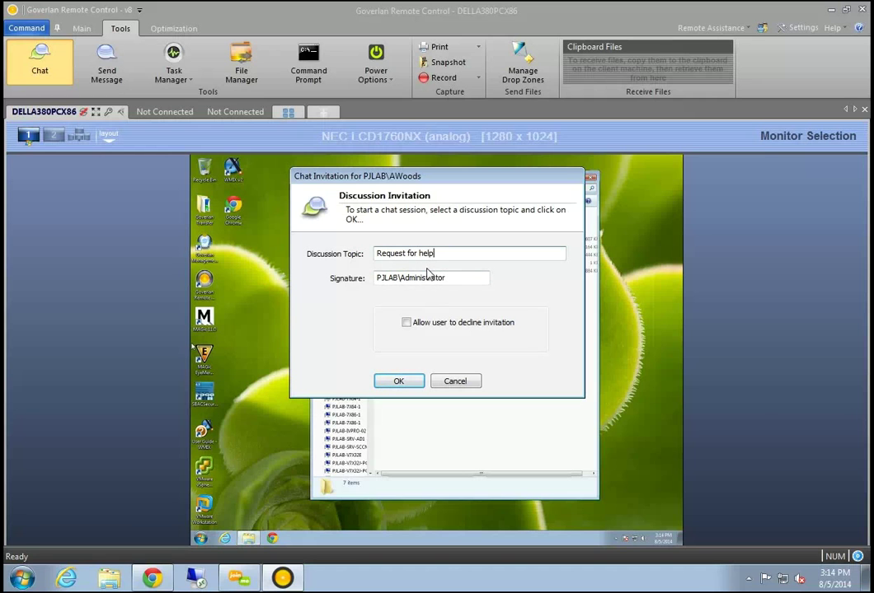
Open the chat and send the remote user the message 'Please close outlook'
{"action": "key", "text": "Return"}
{"action": "left_click_drag", "start_coordinate": [454, 98], "coordinate": [62, 192]}
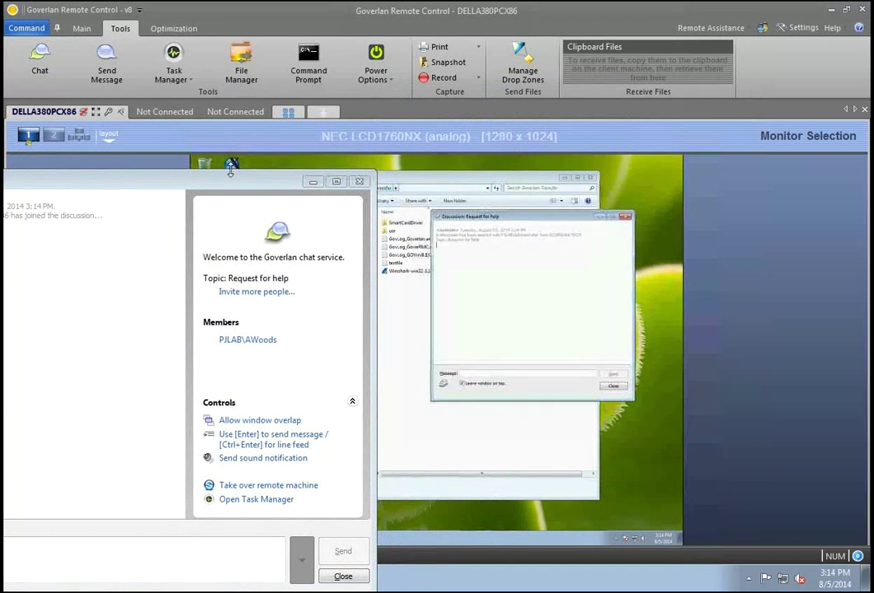
{"action": "left_click_drag", "start_coordinate": [156, 181], "coordinate": [269, 164]}
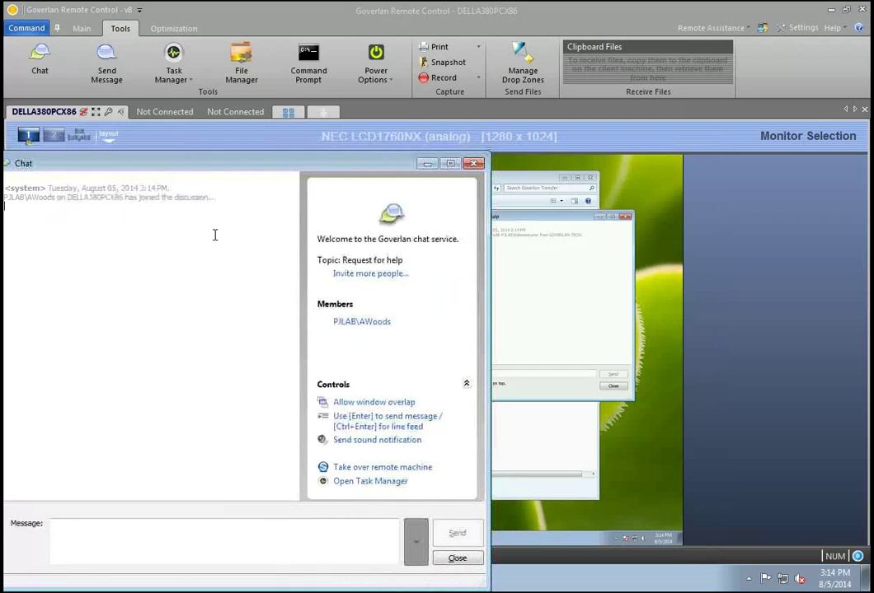
{"action": "left_click", "coordinate": [83, 524]}
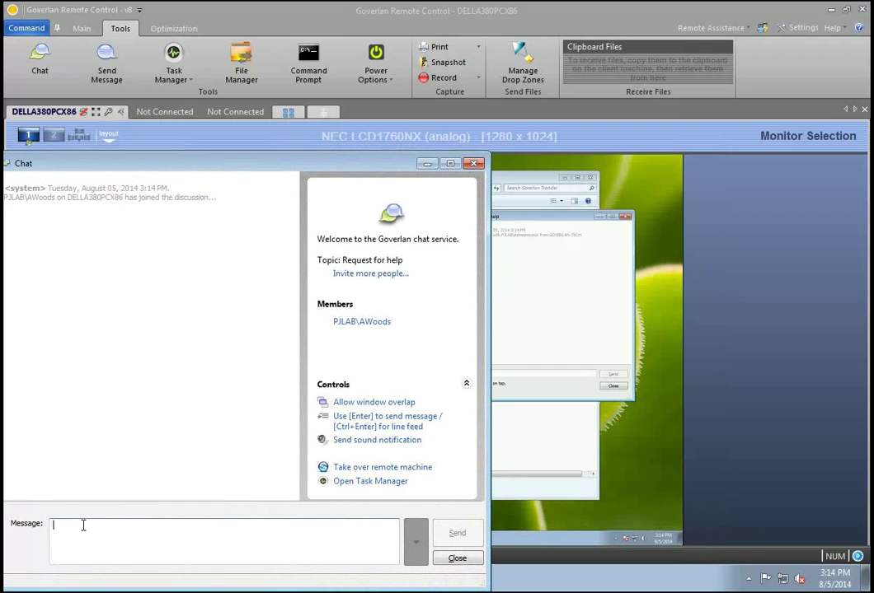
{"action": "type", "text": "Please close outlook"}
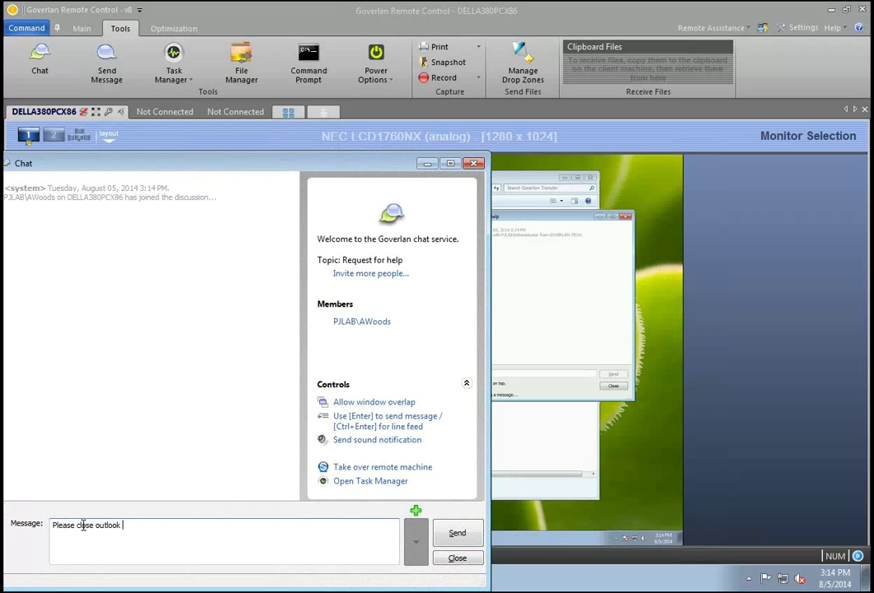
{"action": "key", "text": "Return"}
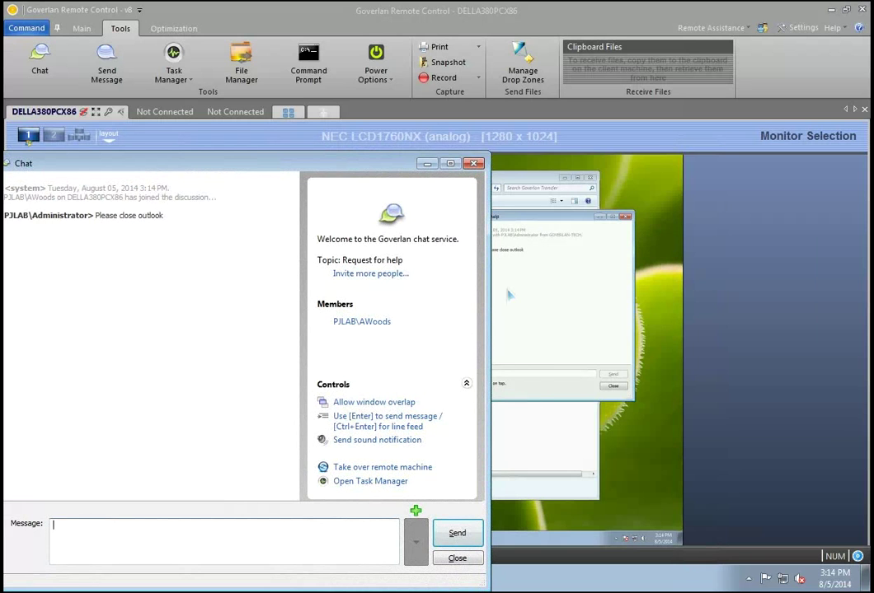
Close the Chat window and confirm ending the chat session
{"action": "left_click", "coordinate": [516, 291]}
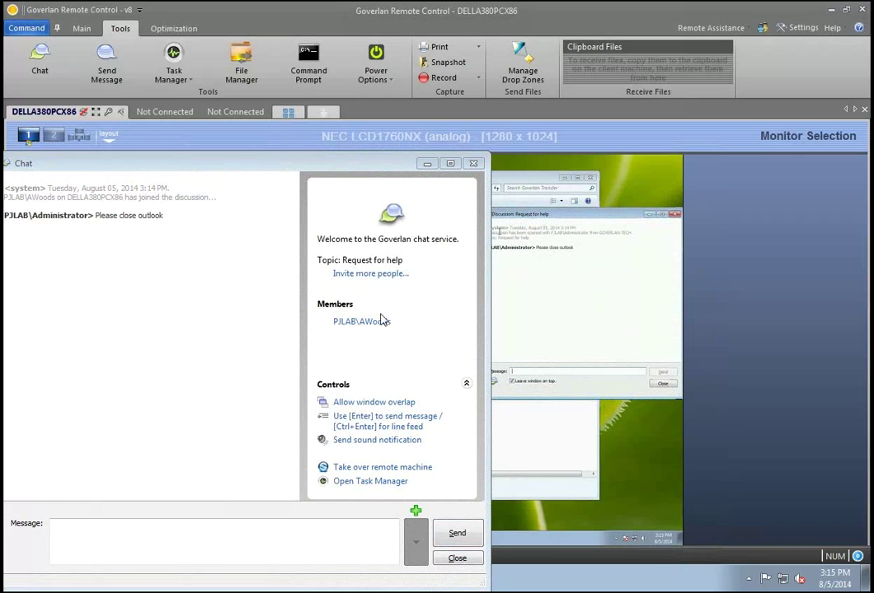
{"action": "left_click_drag", "start_coordinate": [314, 162], "coordinate": [429, 165]}
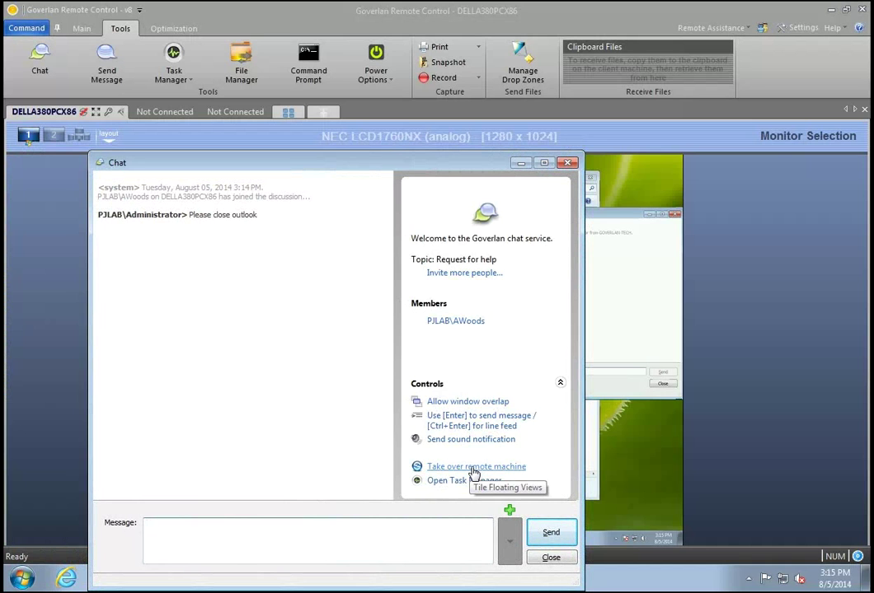
{"action": "left_click", "coordinate": [567, 162]}
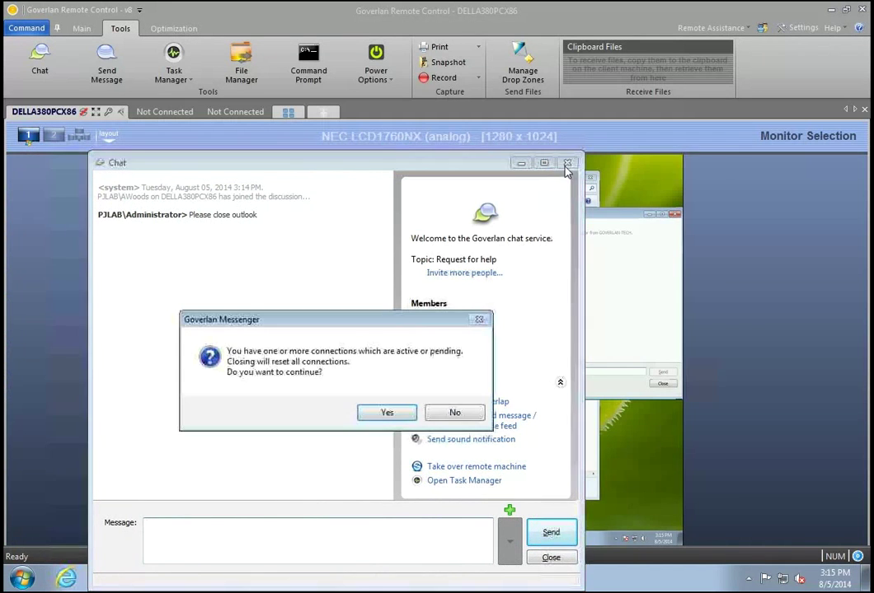
{"action": "left_click", "coordinate": [387, 412]}
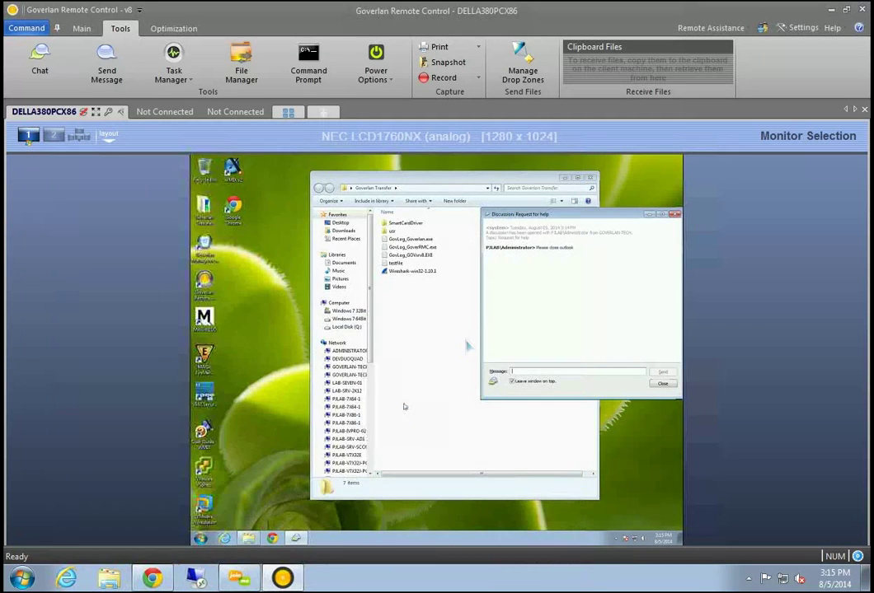
Reposition the remote discussion window over Explorer
{"action": "left_click_drag", "start_coordinate": [553, 214], "coordinate": [394, 224]}
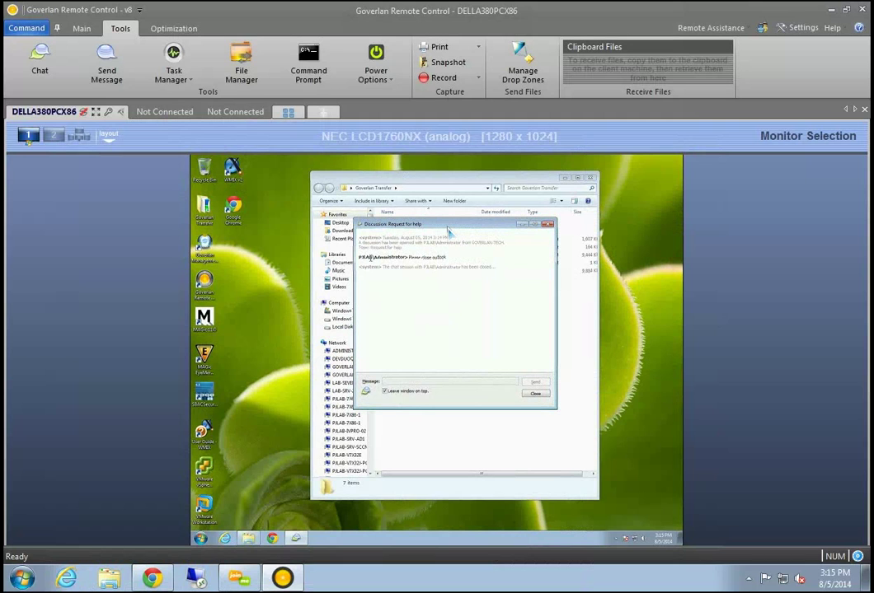
{"action": "left_click_drag", "start_coordinate": [447, 234], "coordinate": [419, 270]}
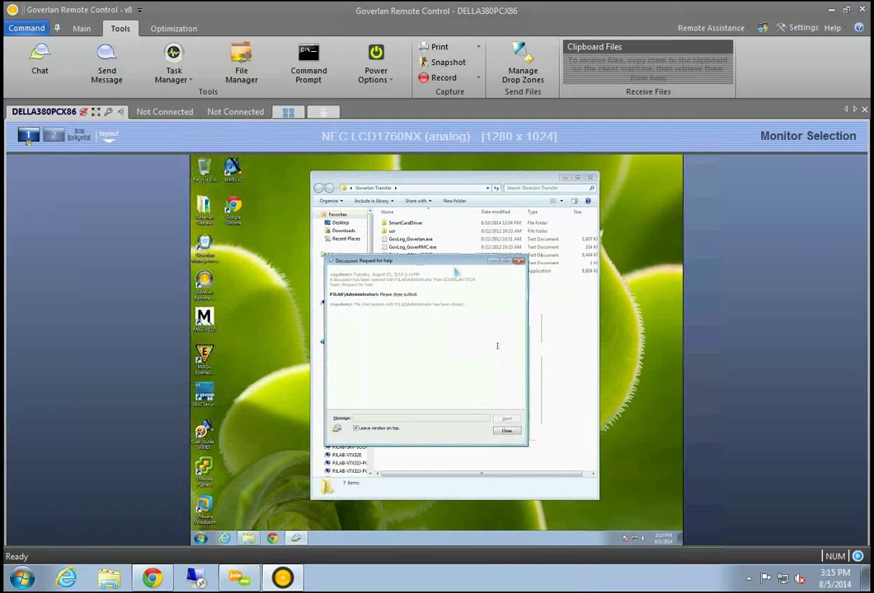
{"action": "left_click_drag", "start_coordinate": [439, 260], "coordinate": [450, 248]}
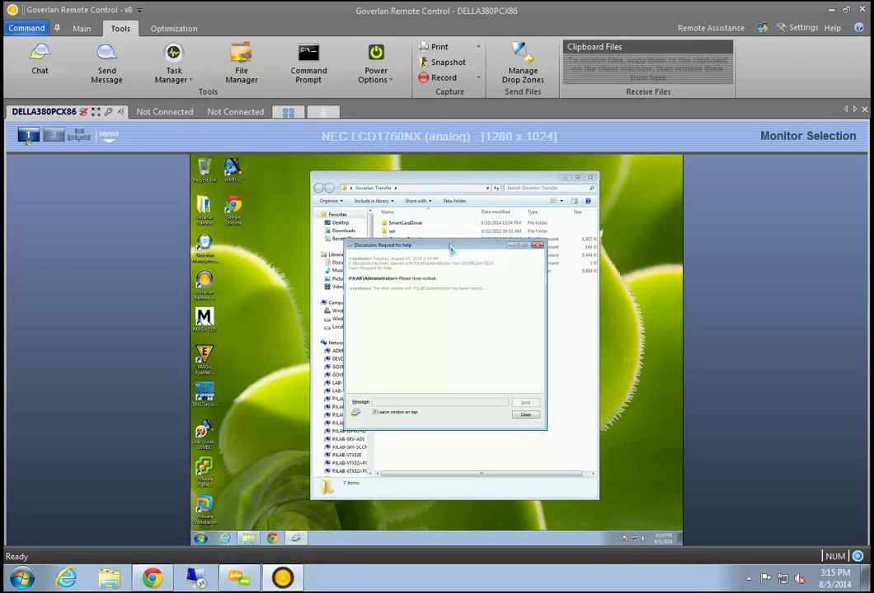
Send the popup message 'Exchagne will be down tonight. Please close your outlook.' to DELLA380PCX86
{"action": "left_click", "coordinate": [113, 74]}
{"action": "left_click_drag", "start_coordinate": [459, 111], "coordinate": [704, 208]}
{"action": "left_click", "coordinate": [573, 457]}
{"action": "type", "text": "Exchagne will be down tonight. Please close your outlook."}
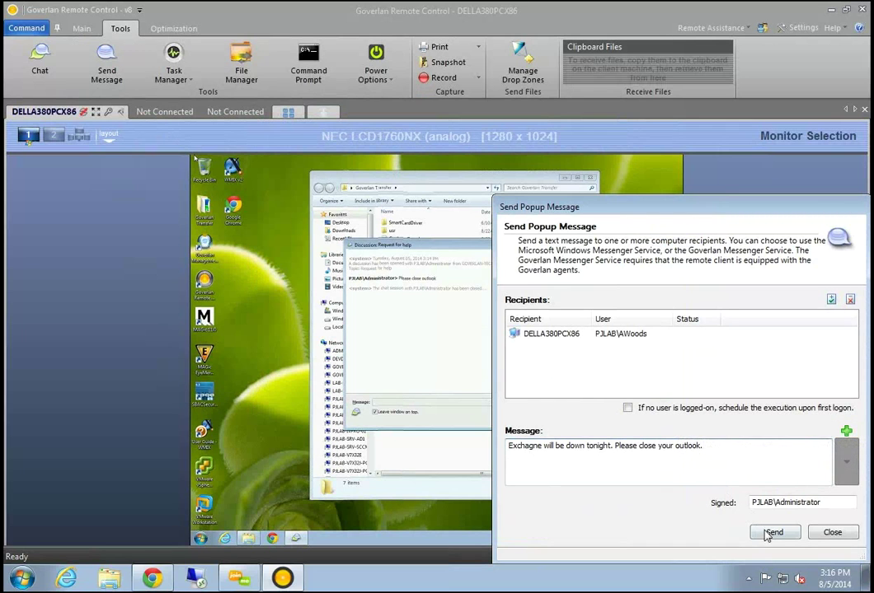
{"action": "left_click", "coordinate": [774, 532]}
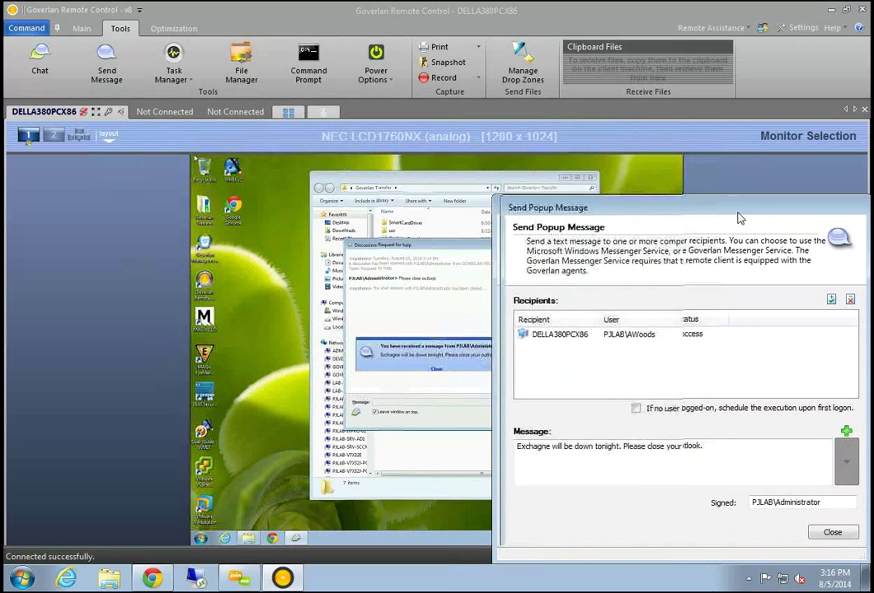
Close the received message box on the remote desktop, then close the Send Popup Message dialog
{"action": "left_click_drag", "start_coordinate": [737, 213], "coordinate": [873, 206]}
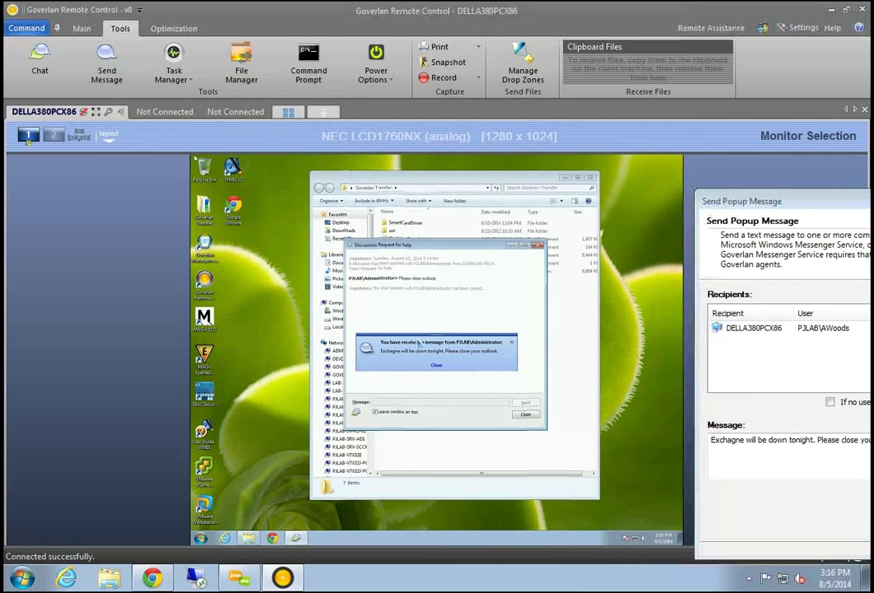
{"action": "left_click_drag", "start_coordinate": [421, 341], "coordinate": [457, 394]}
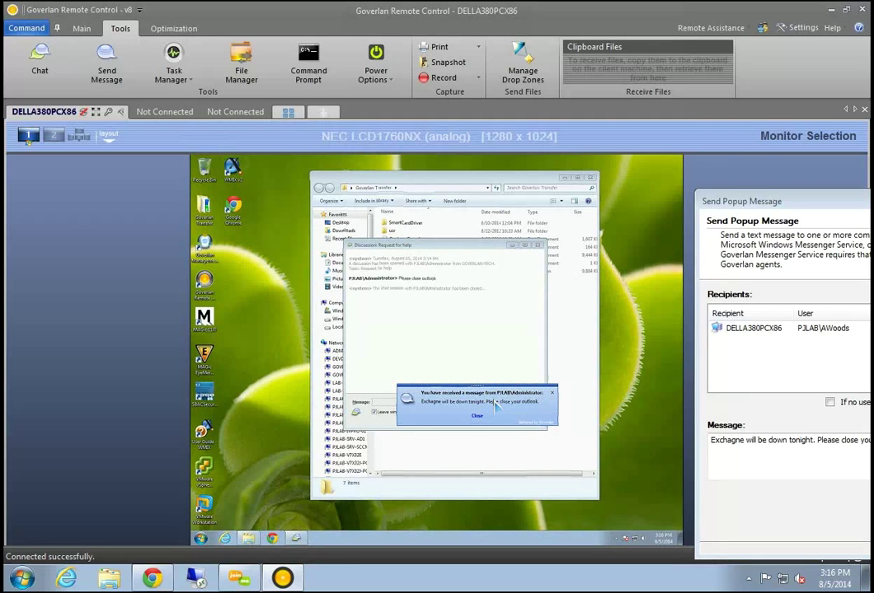
{"action": "left_click", "coordinate": [476, 415]}
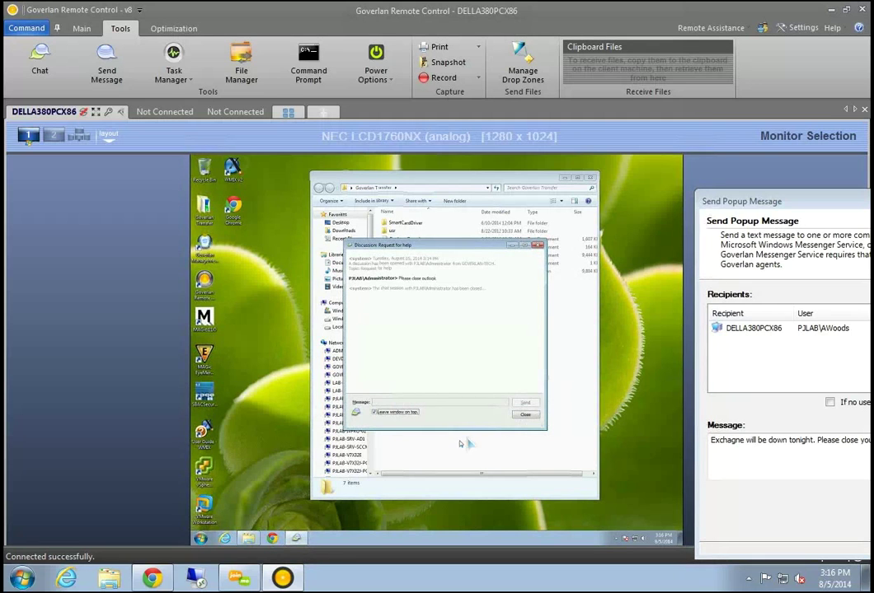
{"action": "left_click_drag", "start_coordinate": [747, 201], "coordinate": [491, 184]}
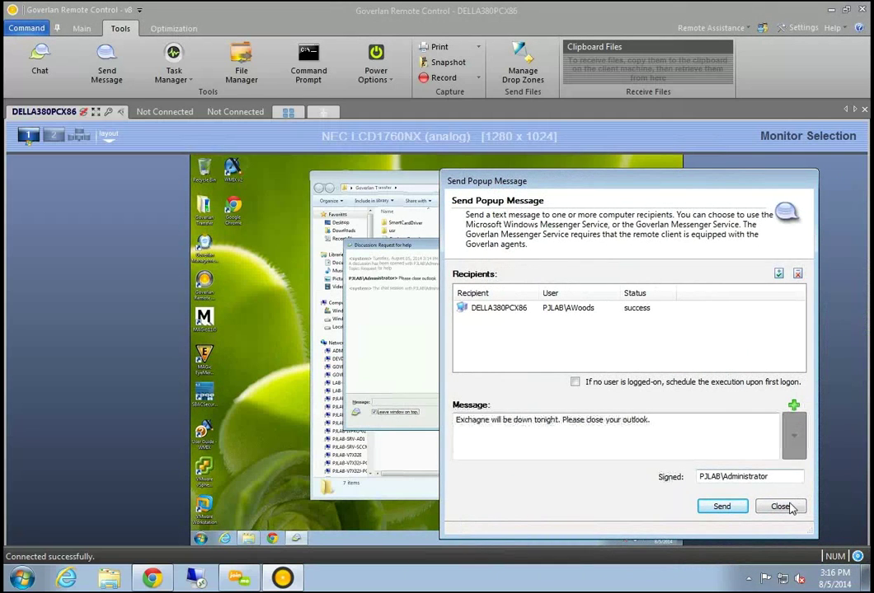
{"action": "left_click", "coordinate": [784, 507]}
Launch the remote machine's Task Manager and position it over the remote view
{"action": "left_click", "coordinate": [186, 78]}
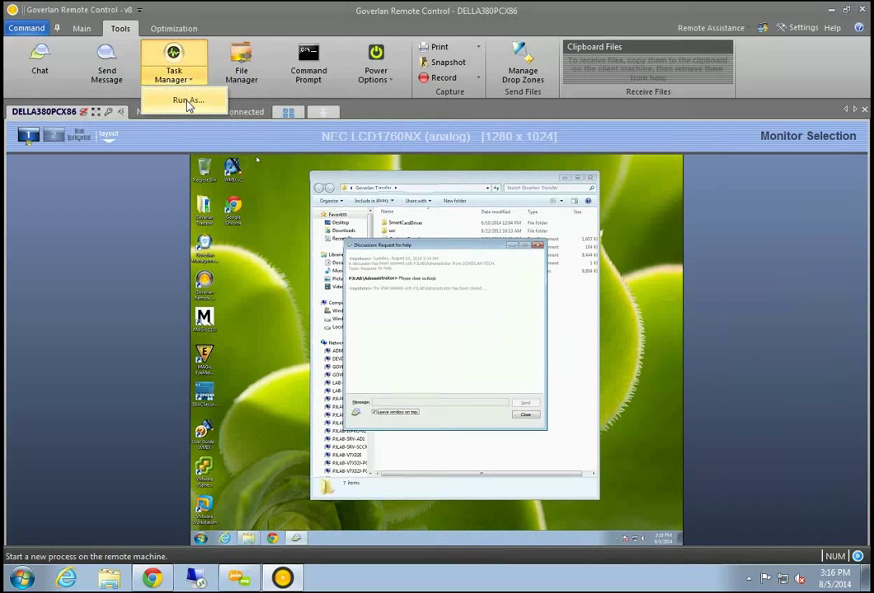
{"action": "left_click", "coordinate": [189, 102]}
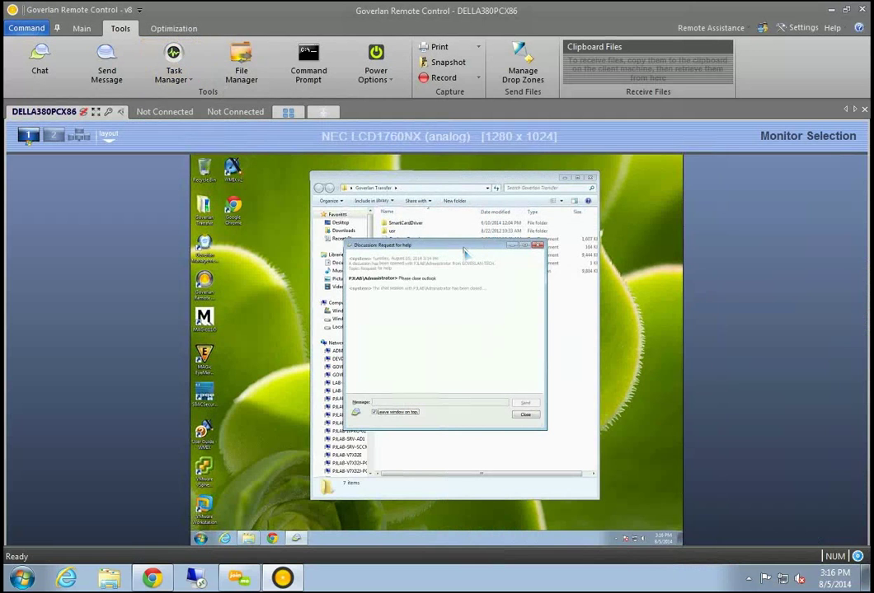
{"action": "left_click", "coordinate": [173, 56]}
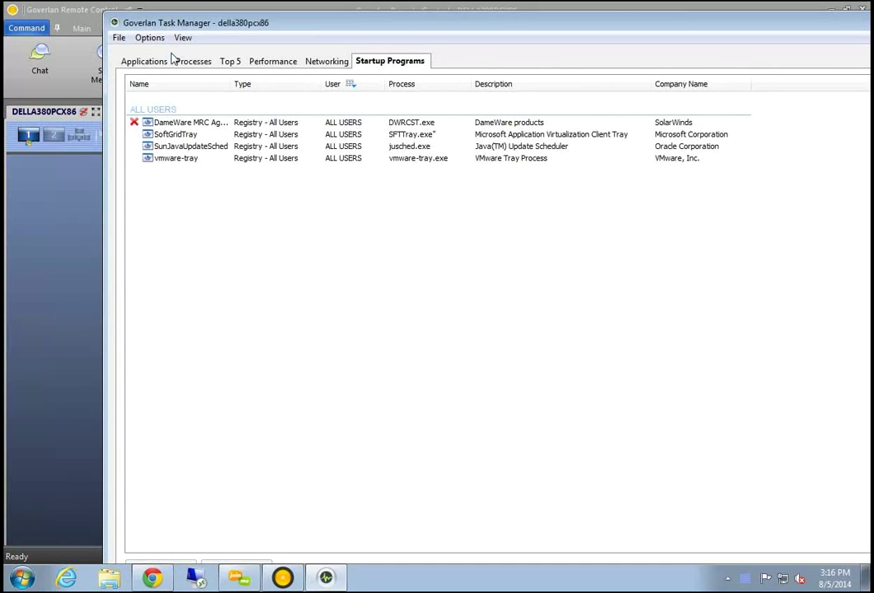
{"action": "left_click_drag", "start_coordinate": [234, 32], "coordinate": [14, 107]}
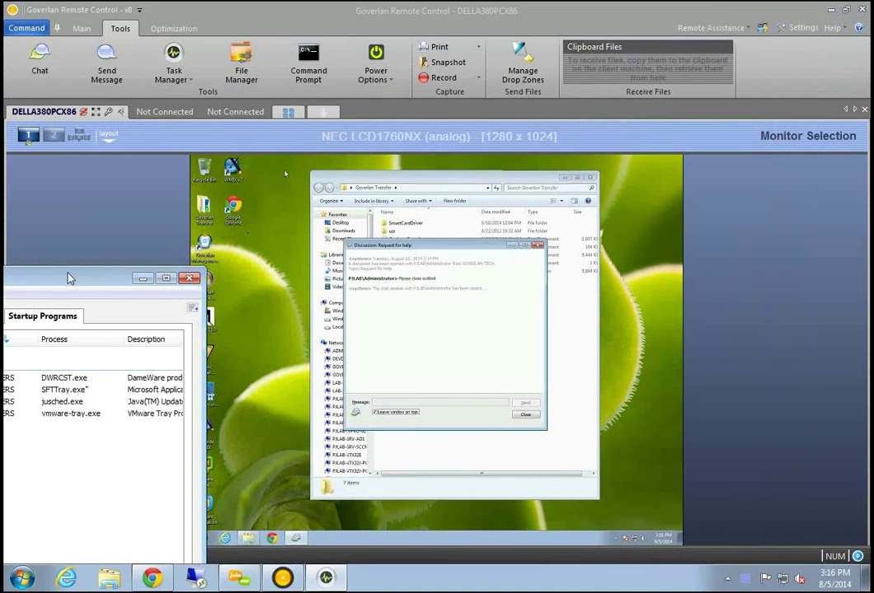
{"action": "left_click", "coordinate": [56, 226]}
{"action": "left_click_drag", "start_coordinate": [298, 91], "coordinate": [338, 91]}
Inspect the Applications tab and the action menu for the 'Discussion: Request for help' task
{"action": "left_click", "coordinate": [119, 128]}
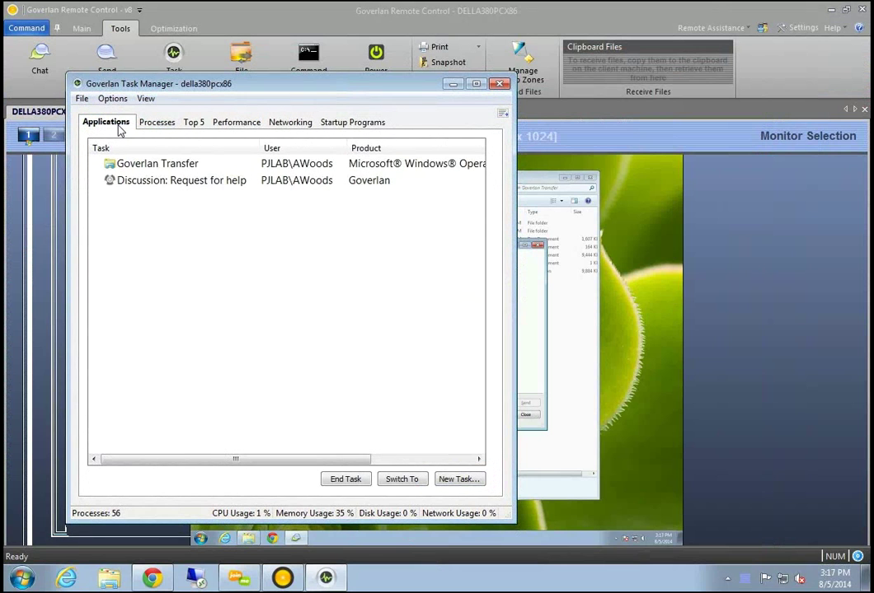
{"action": "left_click", "coordinate": [164, 169]}
{"action": "left_click", "coordinate": [161, 185]}
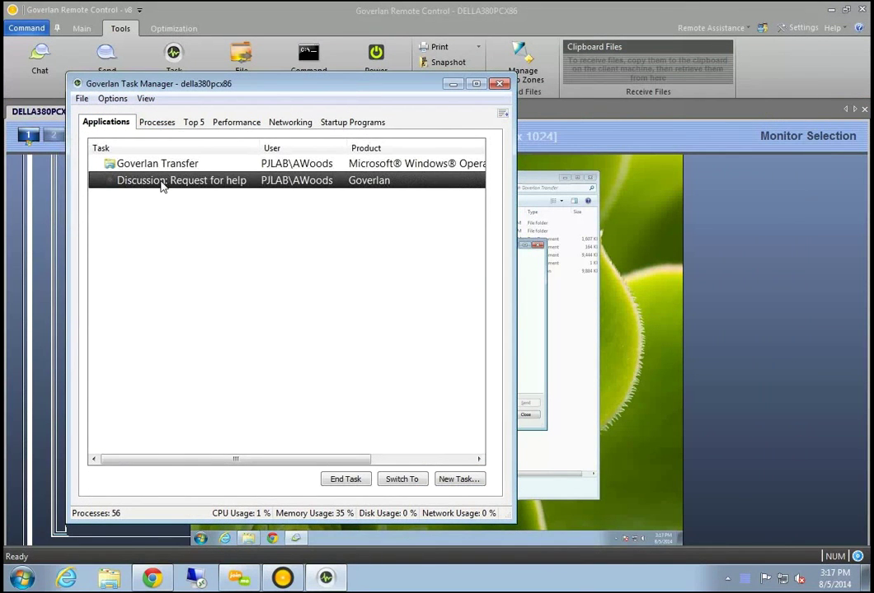
{"action": "right_click", "coordinate": [162, 186]}
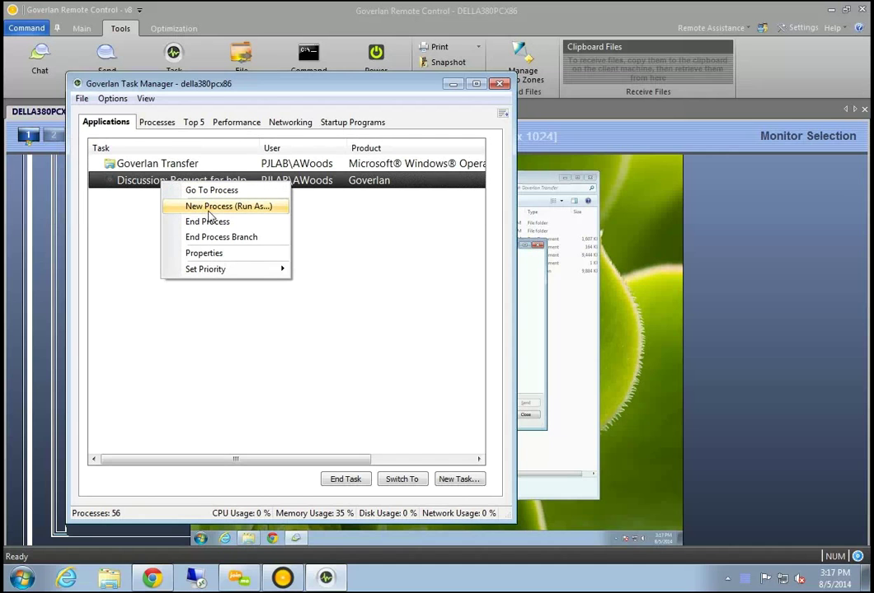
{"action": "key", "text": "Escape"}
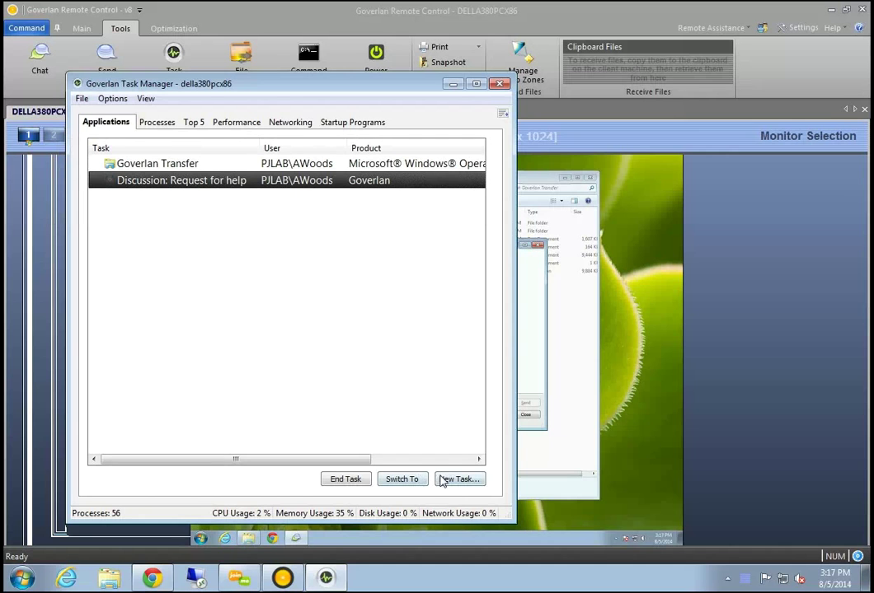
Show the Processes tab sorted by CPU usage and shift the window right
{"action": "left_click", "coordinate": [161, 122]}
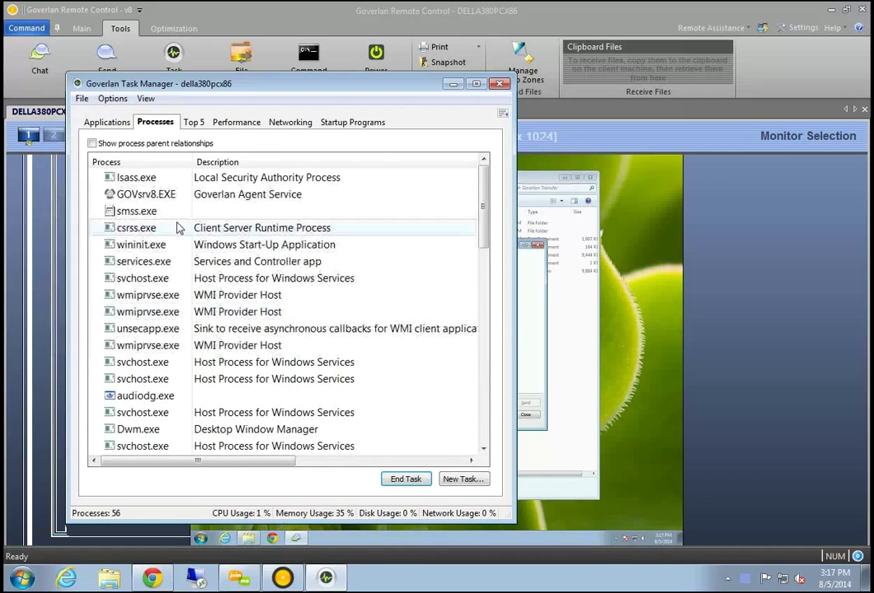
{"action": "left_click_drag", "start_coordinate": [189, 464], "coordinate": [331, 463]}
{"action": "left_click", "coordinate": [402, 162]}
{"action": "left_click_drag", "start_coordinate": [360, 88], "coordinate": [702, 125]}
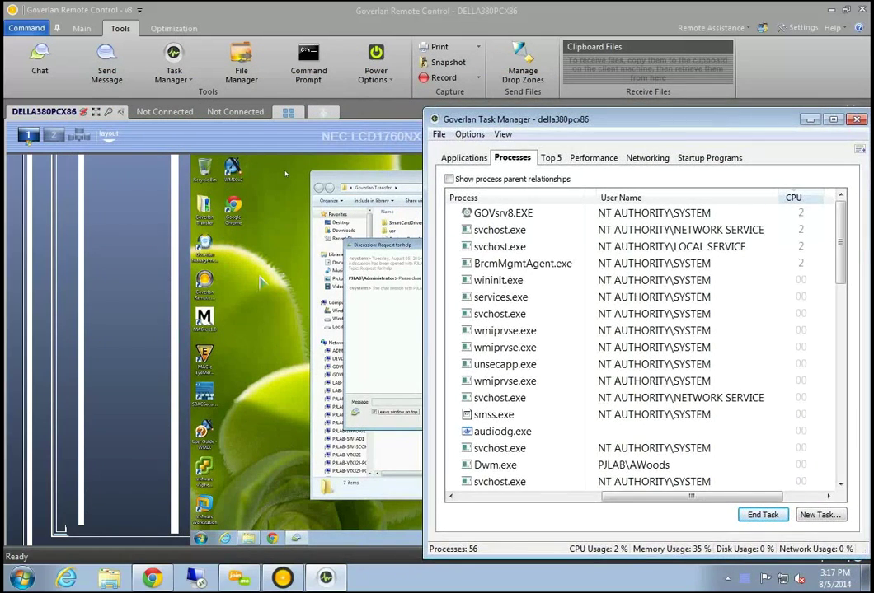
Bring the Task Manager back in front with Alt+Tab, scroll the processes, and centre it
{"action": "left_click", "coordinate": [285, 173]}
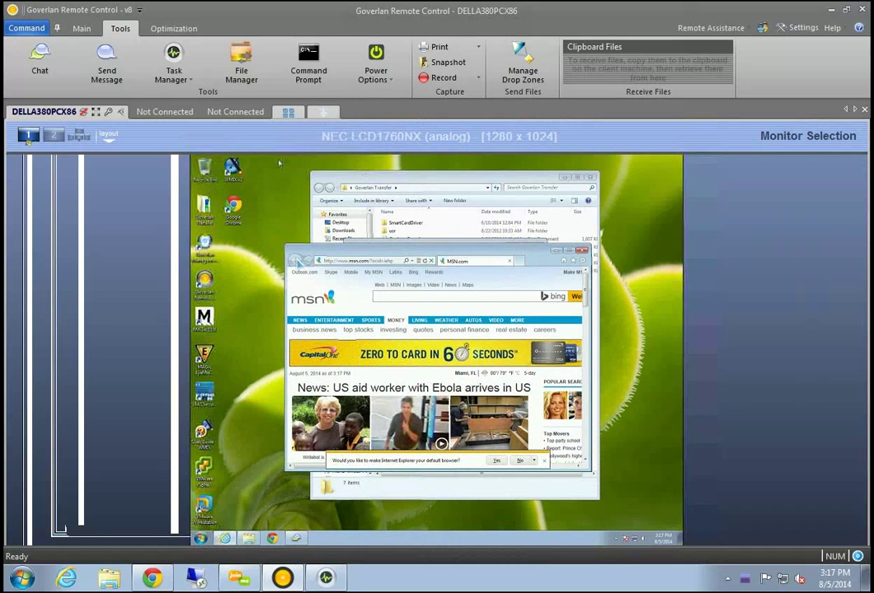
{"action": "key", "text": "alt+Tab"}
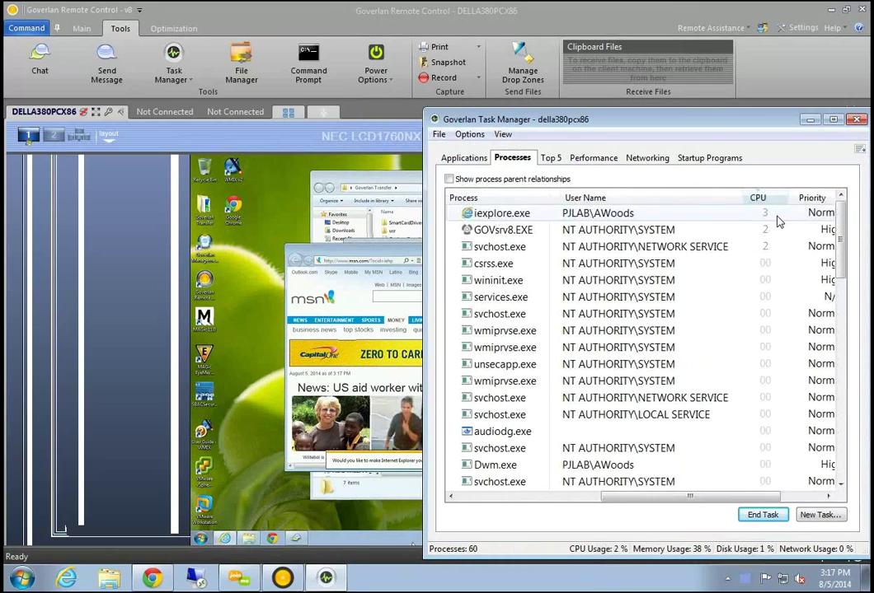
{"action": "scroll", "coordinate": [755, 375], "scroll_direction": "down", "scroll_amount": 6}
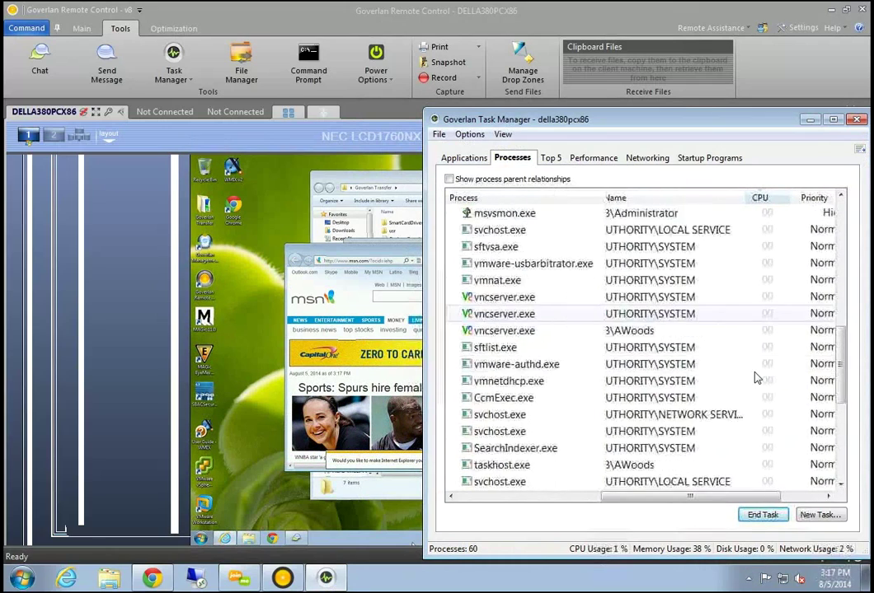
{"action": "scroll", "coordinate": [757, 377], "scroll_direction": "up", "scroll_amount": 5}
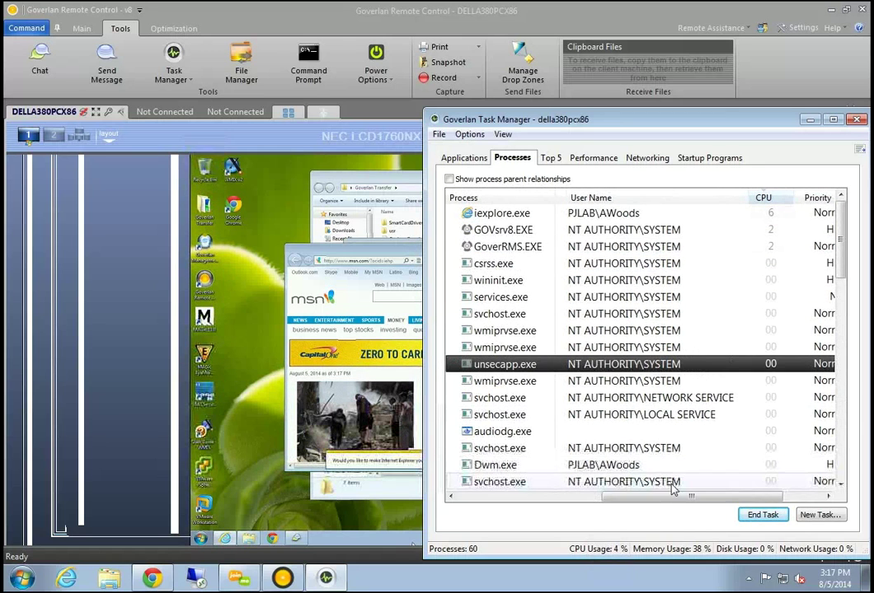
{"action": "left_click_drag", "start_coordinate": [655, 498], "coordinate": [633, 486]}
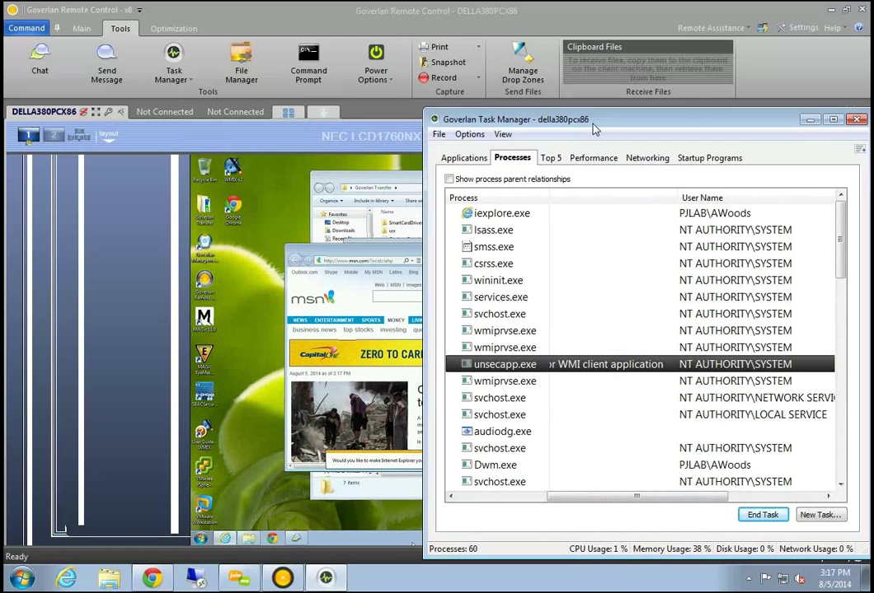
{"action": "left_click_drag", "start_coordinate": [593, 122], "coordinate": [428, 122]}
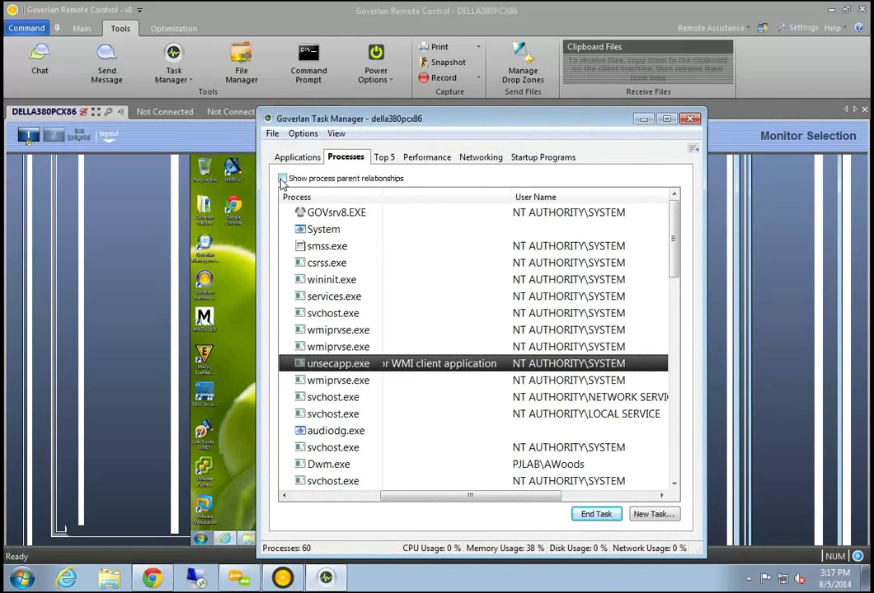
Enable 'Show process parent relationships', then view the Top 5 CPU, disk, memory and page-fault consumers
{"action": "left_click", "coordinate": [282, 179]}
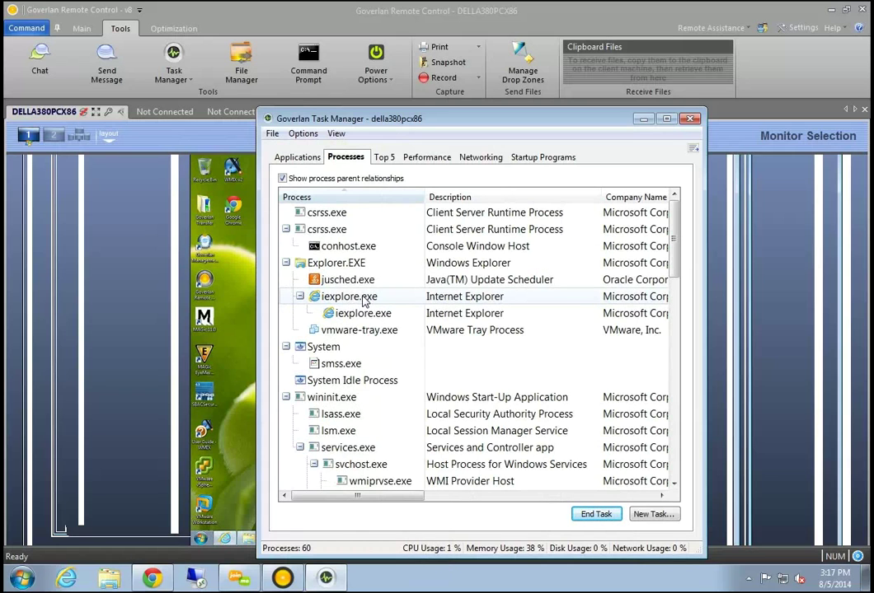
{"action": "left_click", "coordinate": [386, 160]}
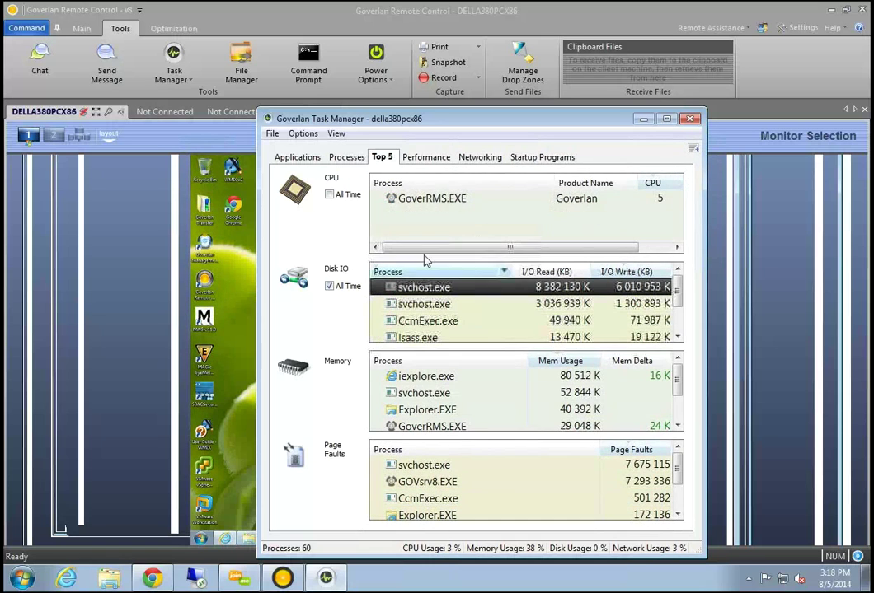
{"action": "left_click", "coordinate": [349, 165]}
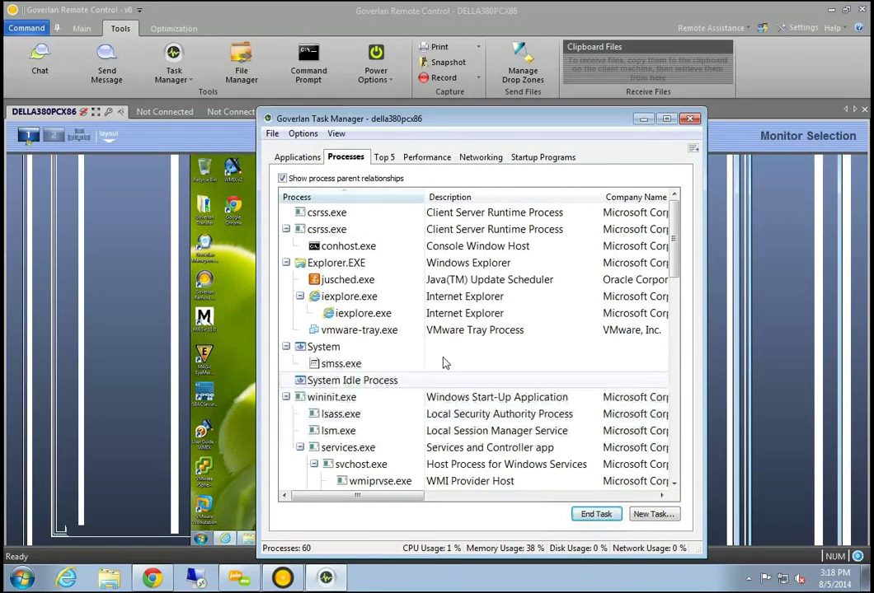
{"action": "left_click", "coordinate": [384, 157]}
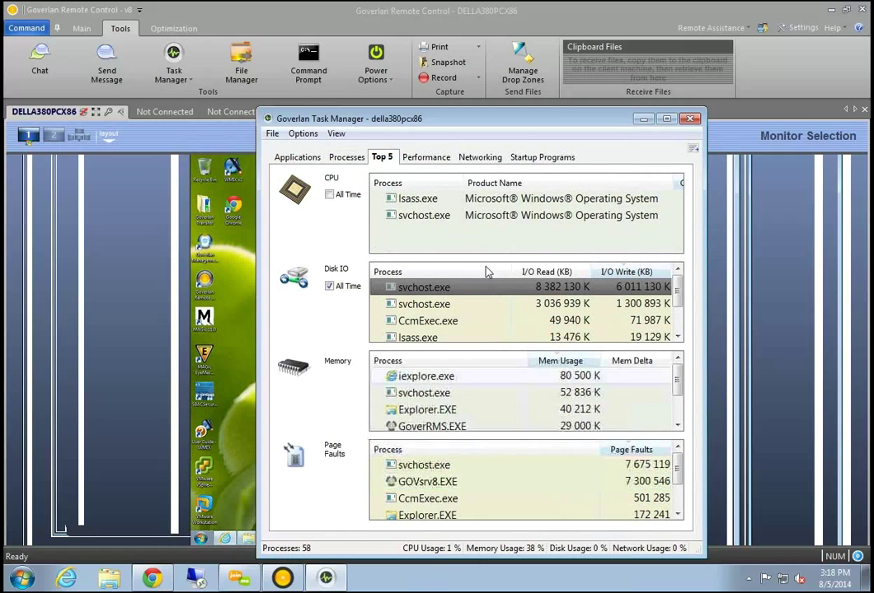
Check the Performance, Networking and Startup Programs tabs, then close the Task Manager
{"action": "left_click", "coordinate": [442, 159]}
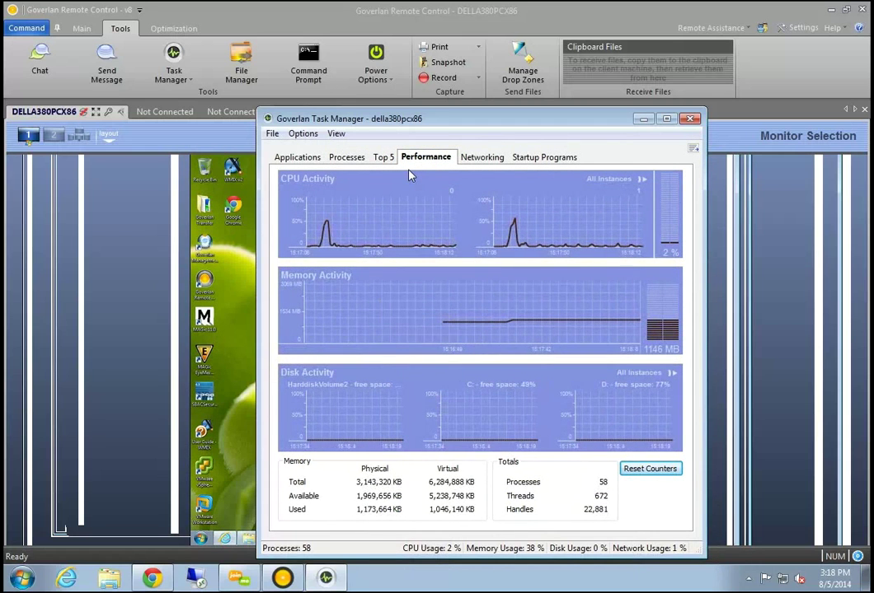
{"action": "mouse_move", "coordinate": [550, 218]}
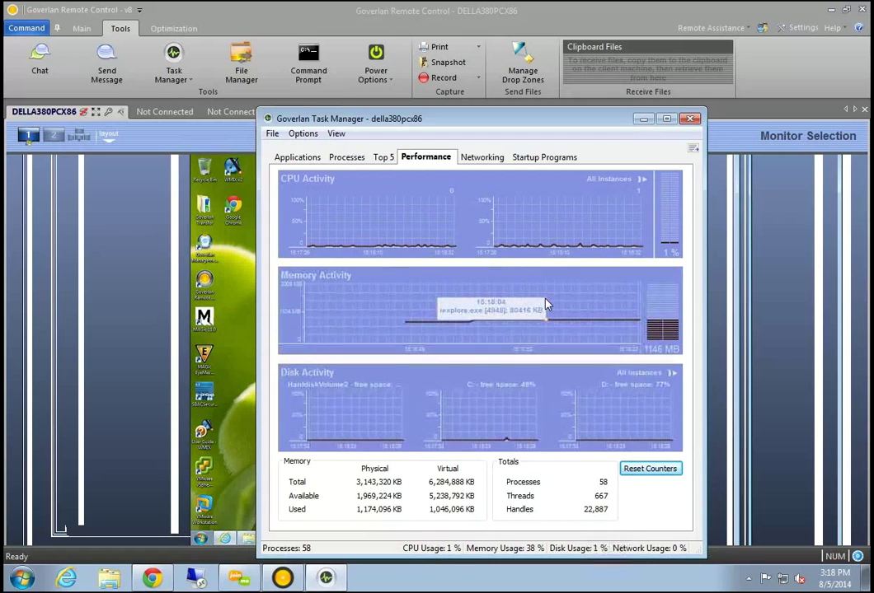
{"action": "left_click", "coordinate": [484, 157]}
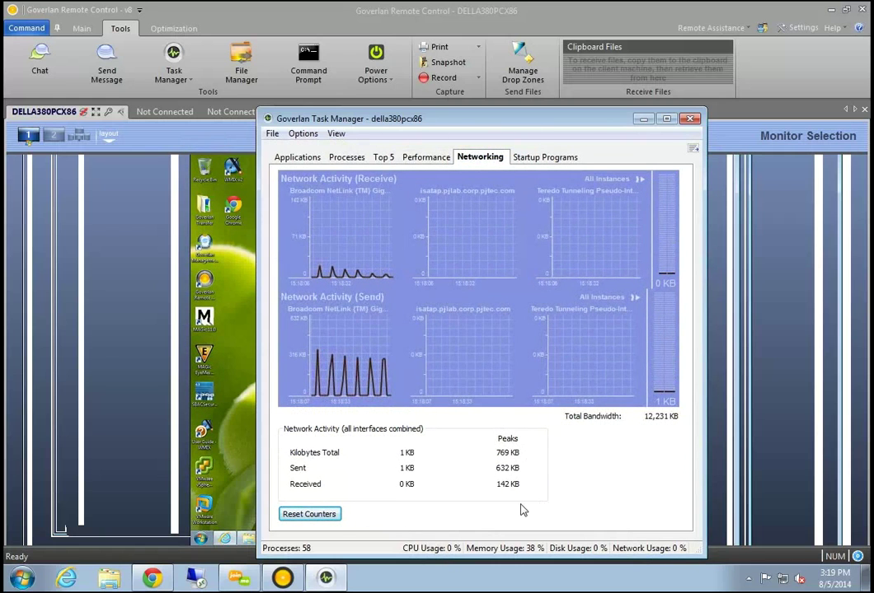
{"action": "left_click", "coordinate": [545, 158]}
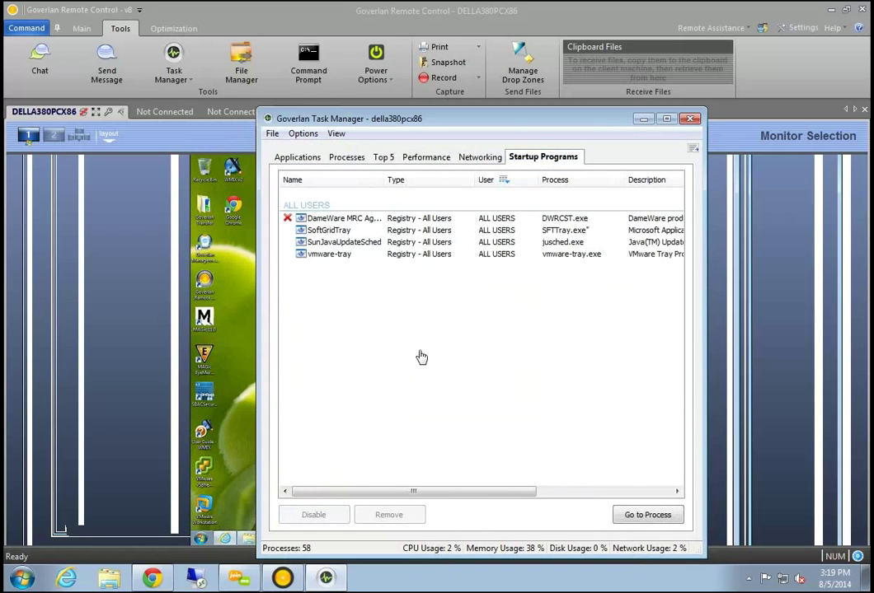
{"action": "left_click_drag", "start_coordinate": [595, 122], "coordinate": [489, 137]}
{"action": "left_click", "coordinate": [583, 136]}
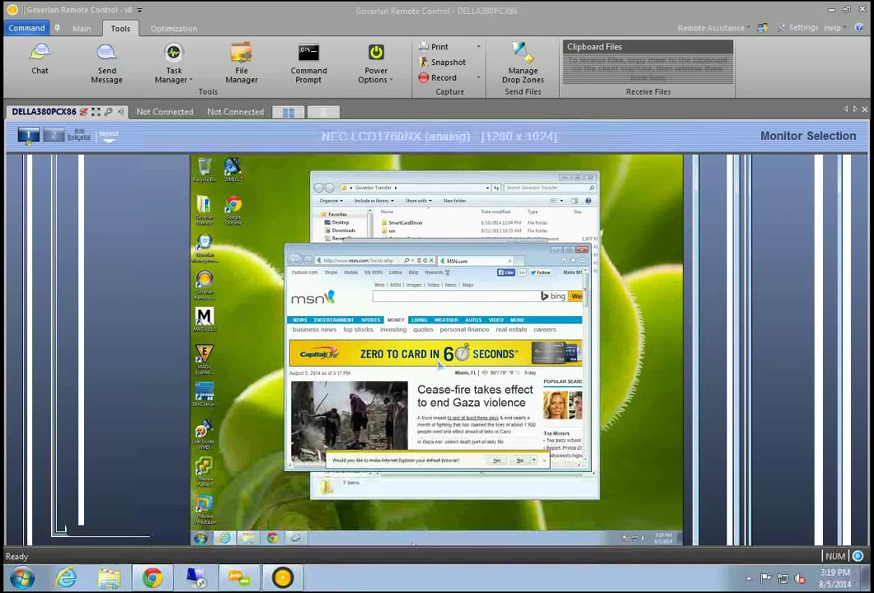
Open the Run As dialog and enable running under specified account credentials
{"action": "left_click", "coordinate": [181, 90]}
{"action": "left_click", "coordinate": [186, 104]}
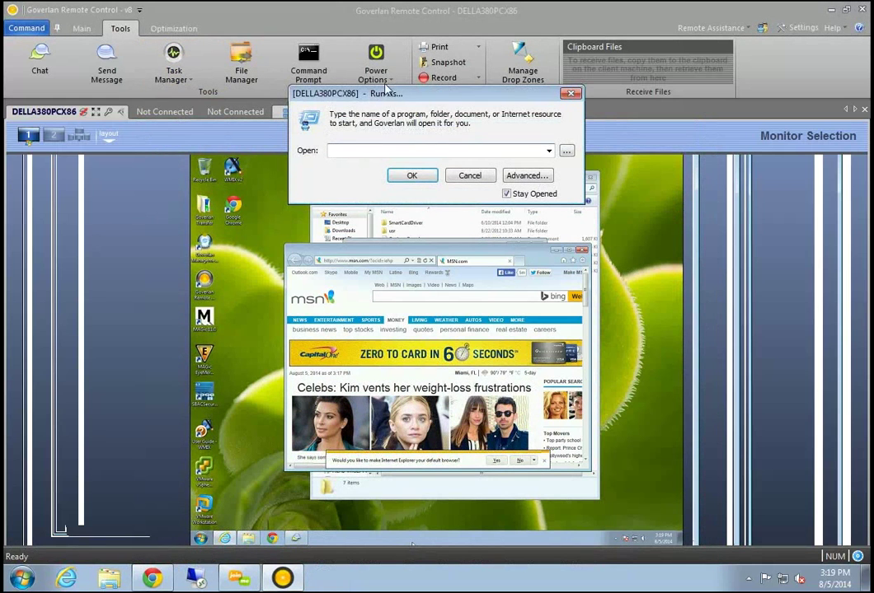
{"action": "left_click_drag", "start_coordinate": [395, 97], "coordinate": [117, 165]}
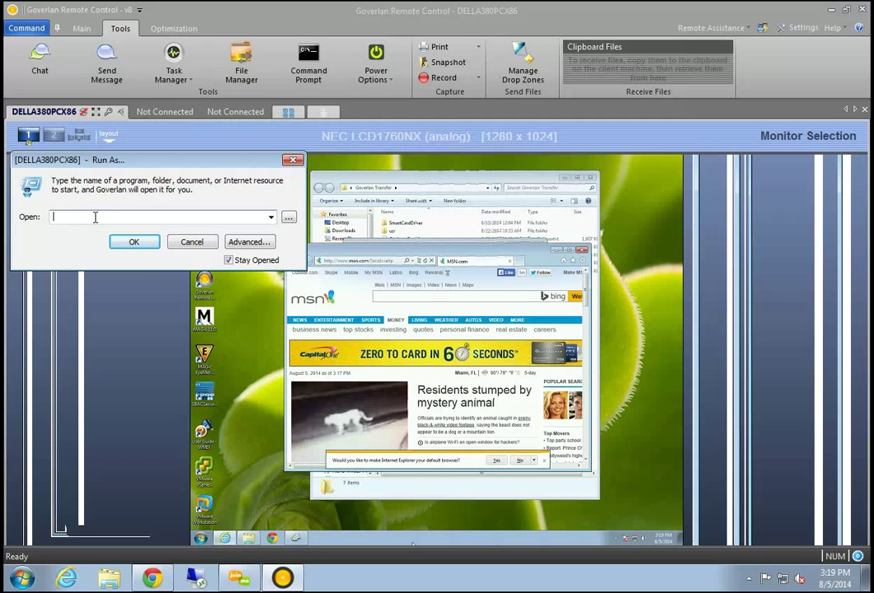
{"action": "left_click", "coordinate": [249, 241]}
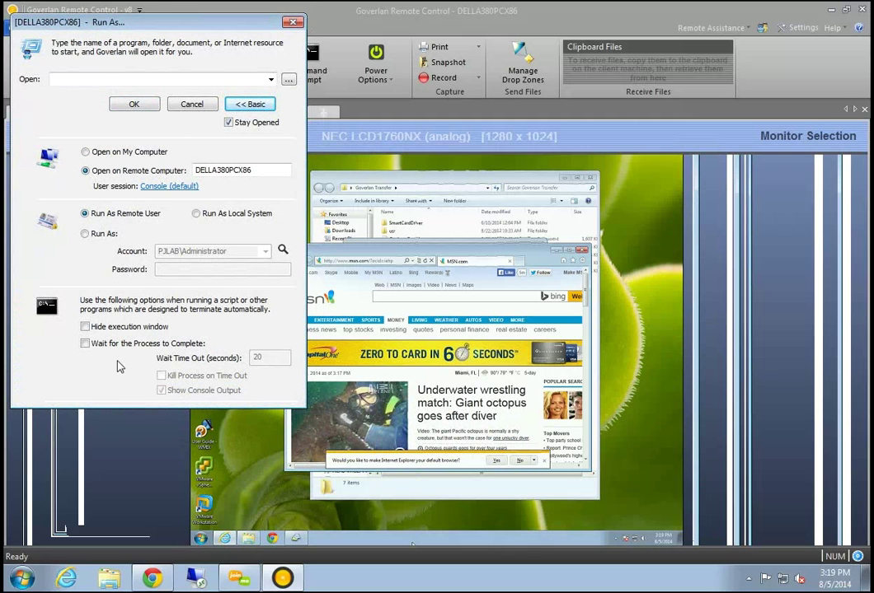
{"action": "left_click", "coordinate": [84, 234]}
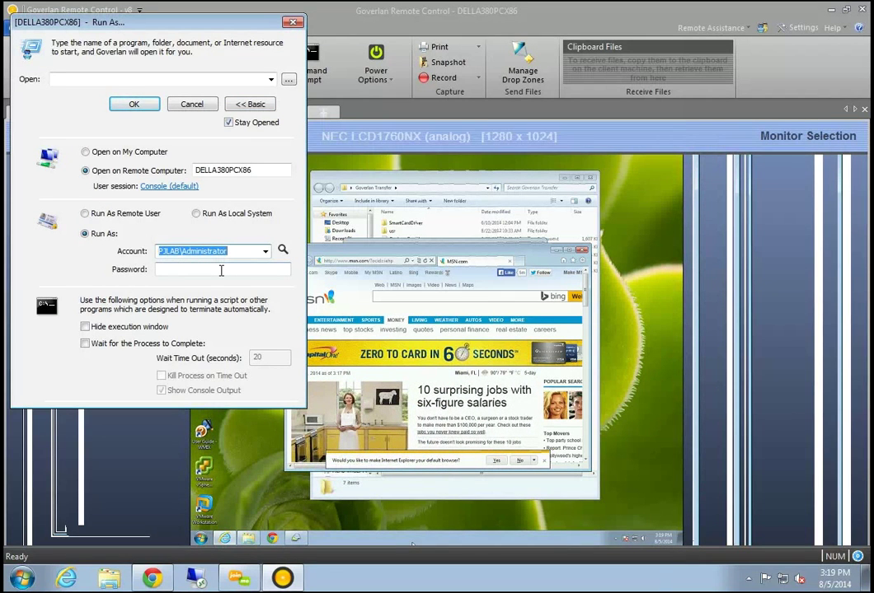
Launch cmd.exe as the local administrator account with its password, then close the dialog
{"action": "left_click", "coordinate": [102, 80]}
{"action": "type", "text": "cmd.exe"}
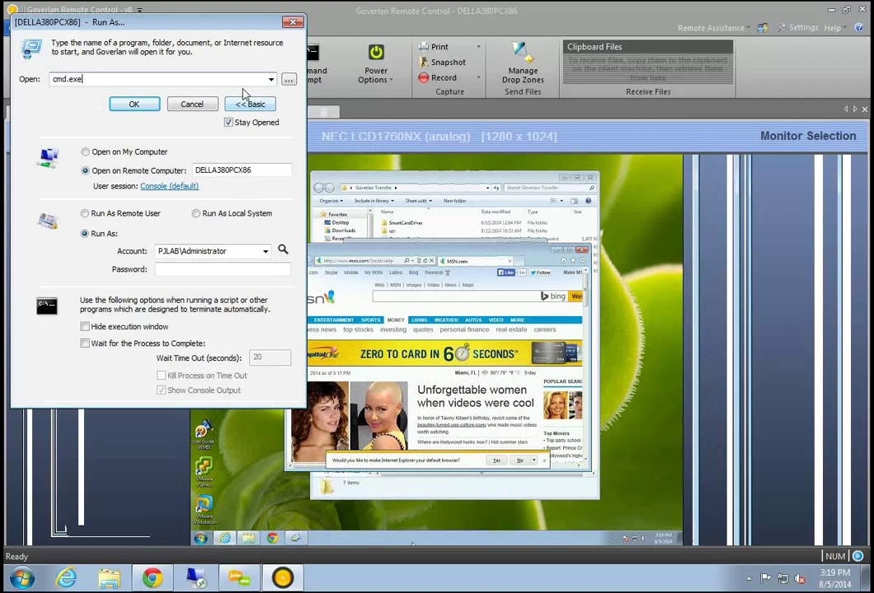
{"action": "left_click_drag", "start_coordinate": [204, 30], "coordinate": [221, 30]}
{"action": "double_click", "coordinate": [254, 252]}
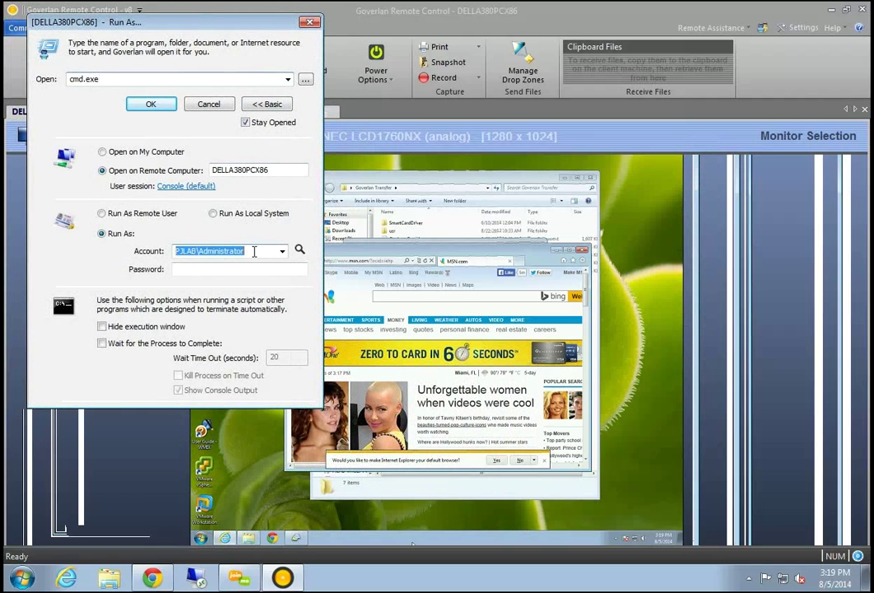
{"action": "type", "text": "."}
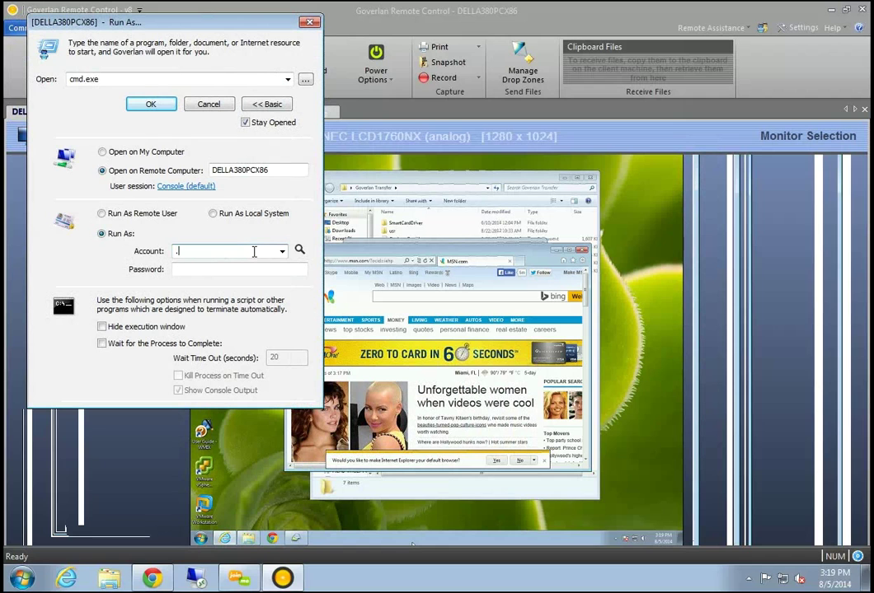
{"action": "type", "text": "\\administrator"}
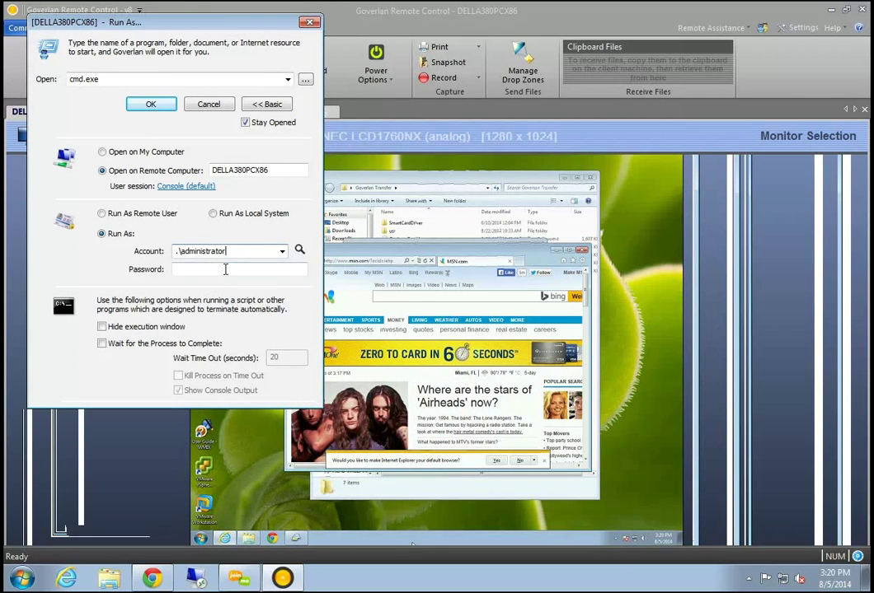
{"action": "left_click", "coordinate": [225, 269]}
{"action": "left_click", "coordinate": [151, 104]}
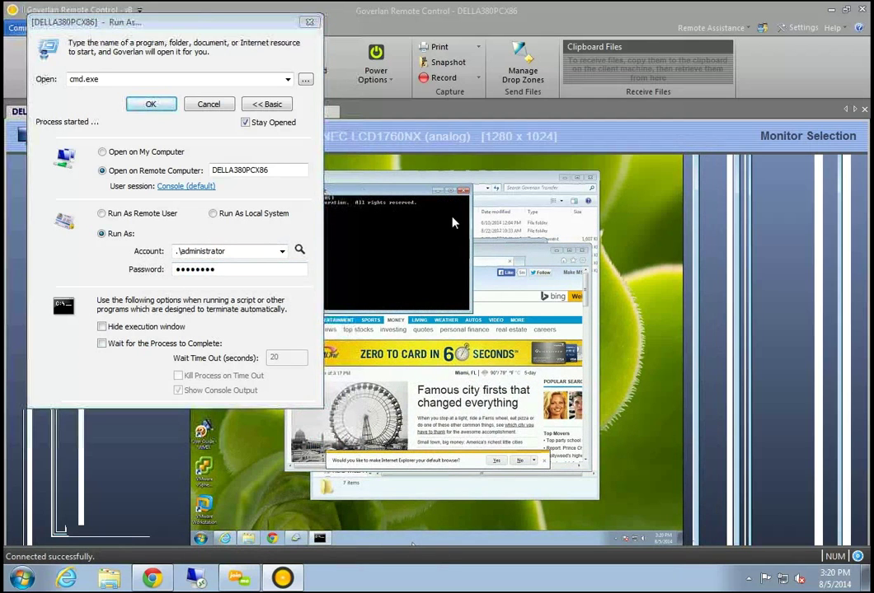
{"action": "left_click", "coordinate": [310, 22]}
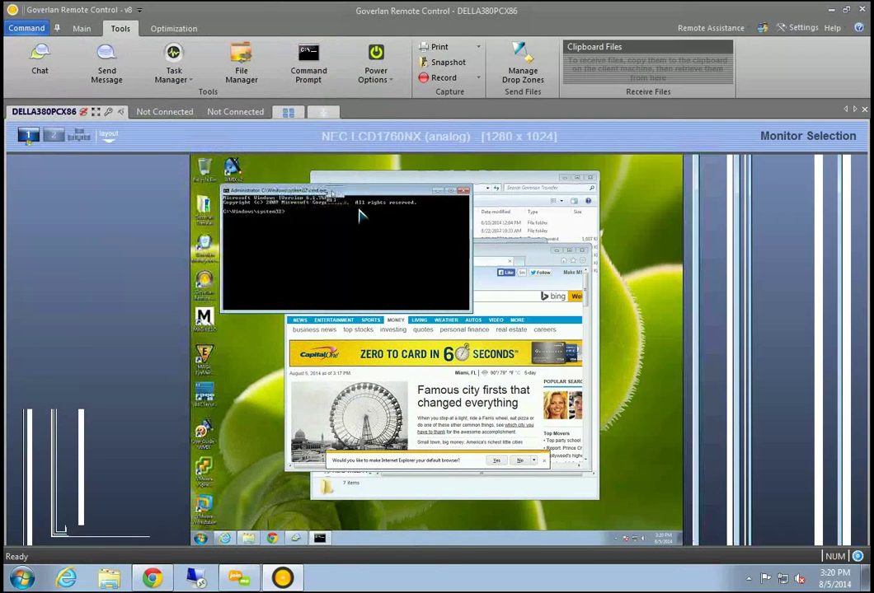
Close the remote administrator command prompt window
{"action": "left_click_drag", "start_coordinate": [330, 187], "coordinate": [401, 281]}
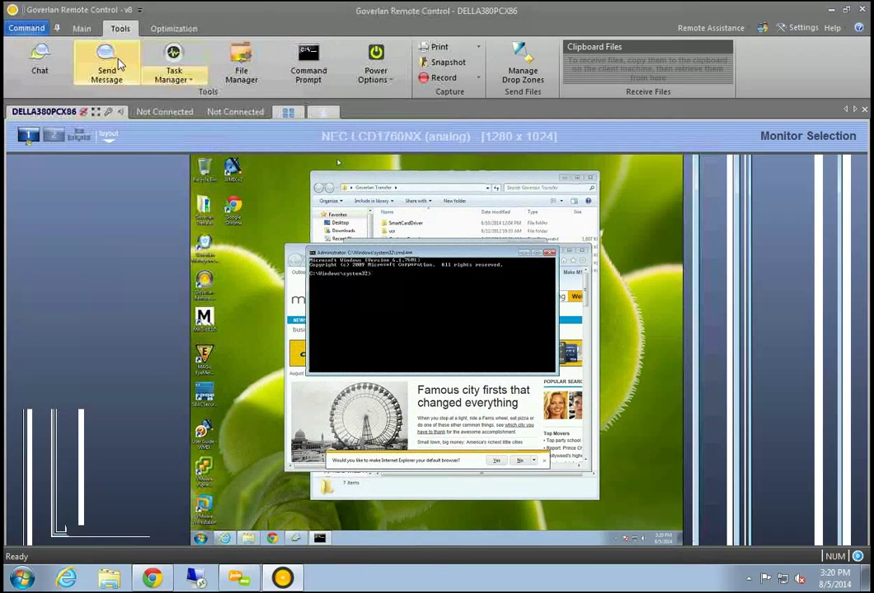
{"action": "left_click_drag", "start_coordinate": [421, 254], "coordinate": [414, 277]}
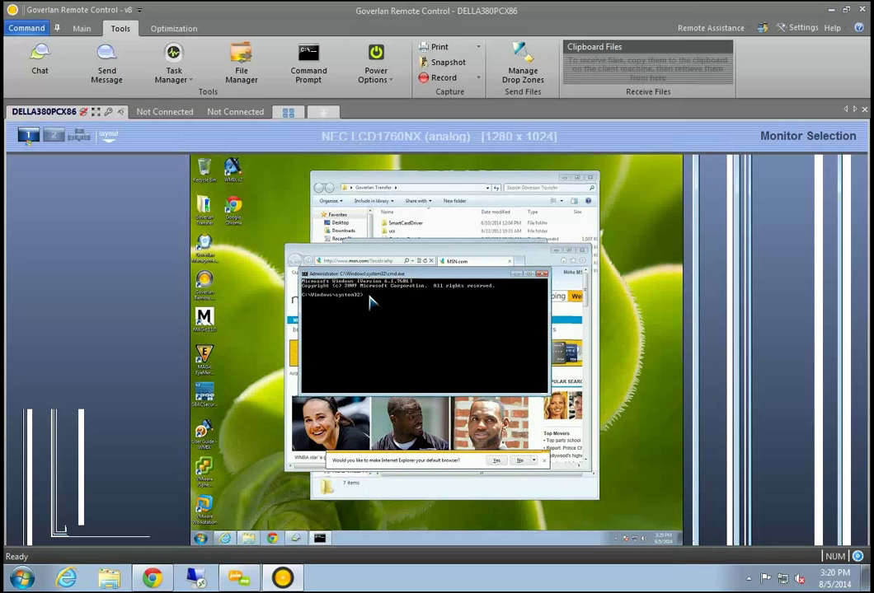
{"action": "left_click", "coordinate": [543, 280]}
Reopen the Run As dialog, move it aside, and dismiss it without running anything
{"action": "left_click", "coordinate": [175, 78]}
{"action": "left_click", "coordinate": [186, 102]}
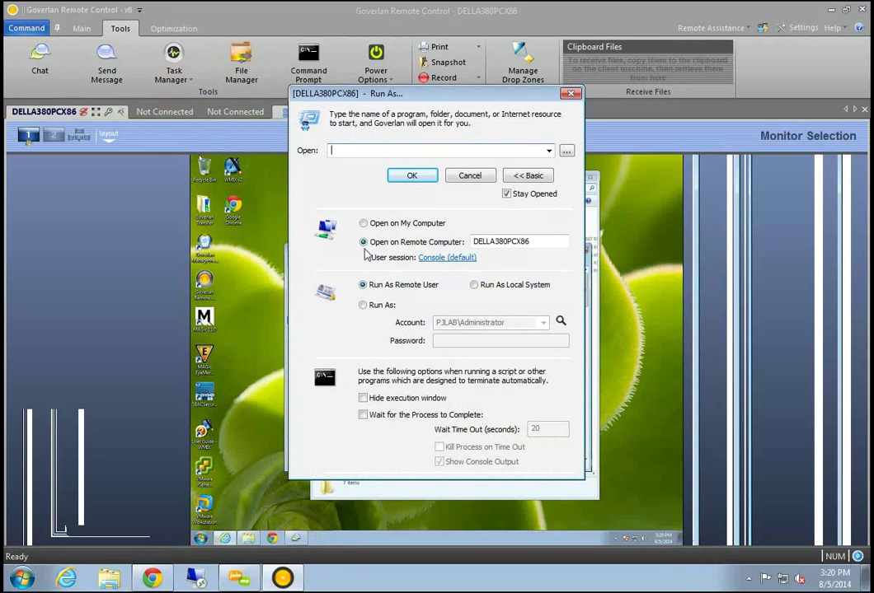
{"action": "left_click_drag", "start_coordinate": [393, 97], "coordinate": [207, 109]}
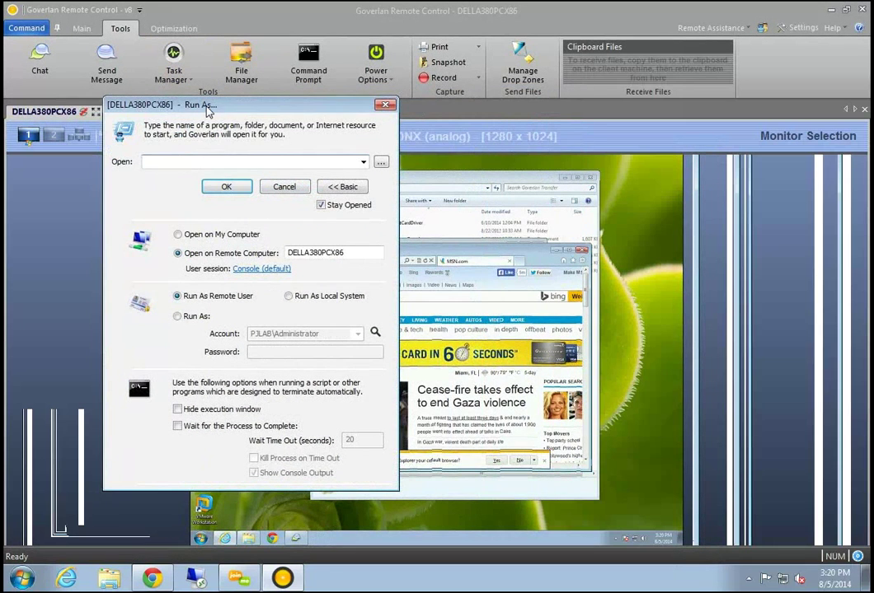
{"action": "left_click", "coordinate": [385, 105]}
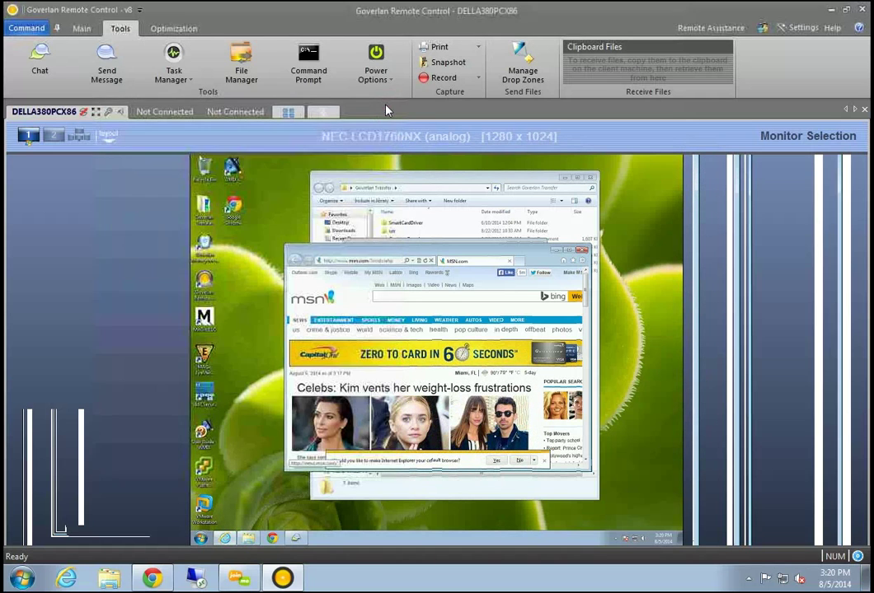
{"action": "left_click", "coordinate": [257, 75]}
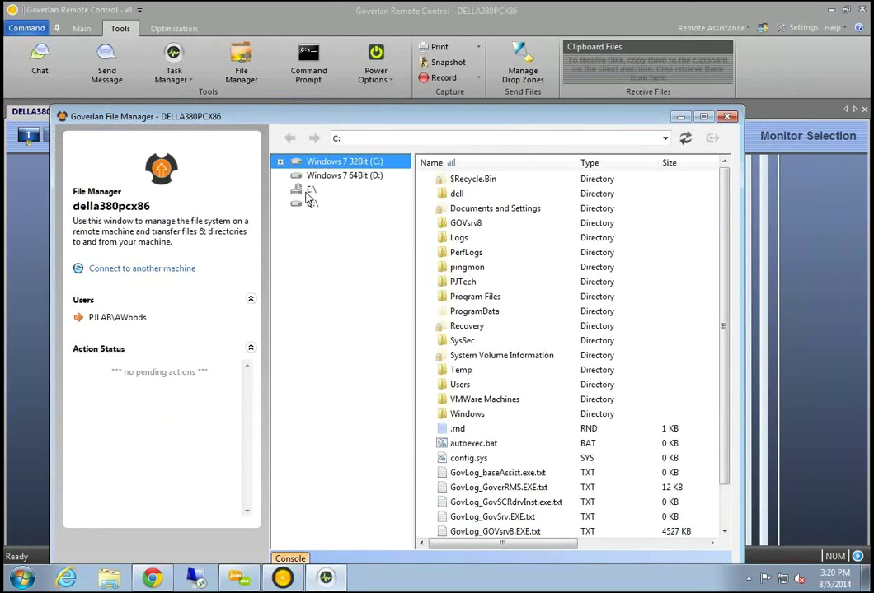
{"action": "left_click", "coordinate": [505, 267]}
{"action": "scroll", "coordinate": [519, 280], "scroll_direction": "down", "scroll_amount": 1}
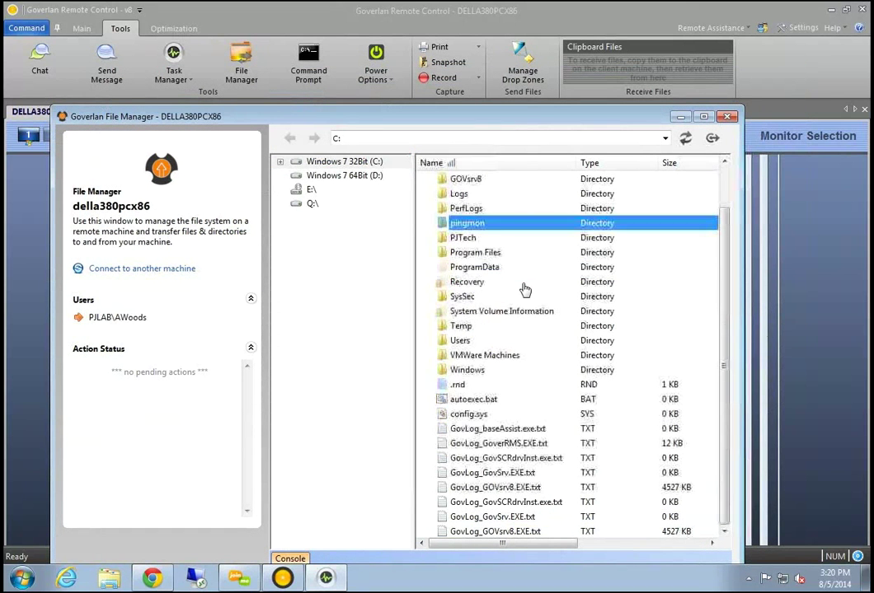
{"action": "scroll", "coordinate": [517, 437], "scroll_direction": "up", "scroll_amount": 1}
{"action": "key", "text": "Down"}
{"action": "key", "text": "Down"}
{"action": "key", "text": "Down"}
{"action": "key", "text": "Down"}
{"action": "key", "text": "Down"}
{"action": "key", "text": "Down"}
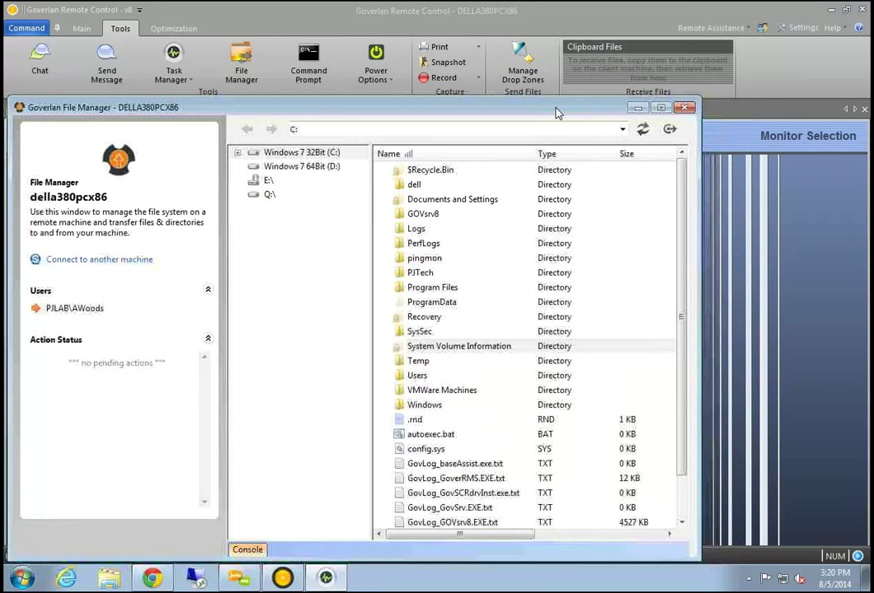
{"action": "left_click", "coordinate": [669, 129]}
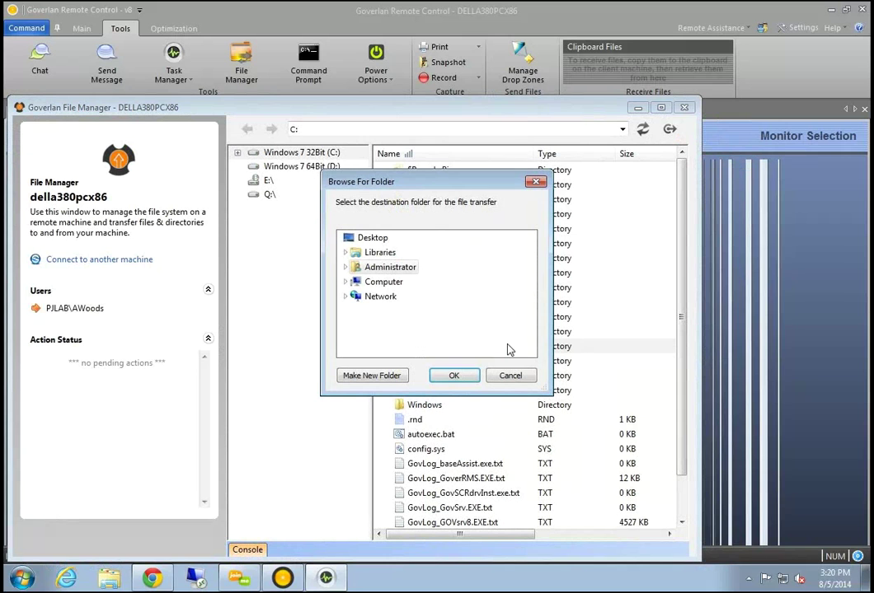
{"action": "left_click", "coordinate": [504, 379]}
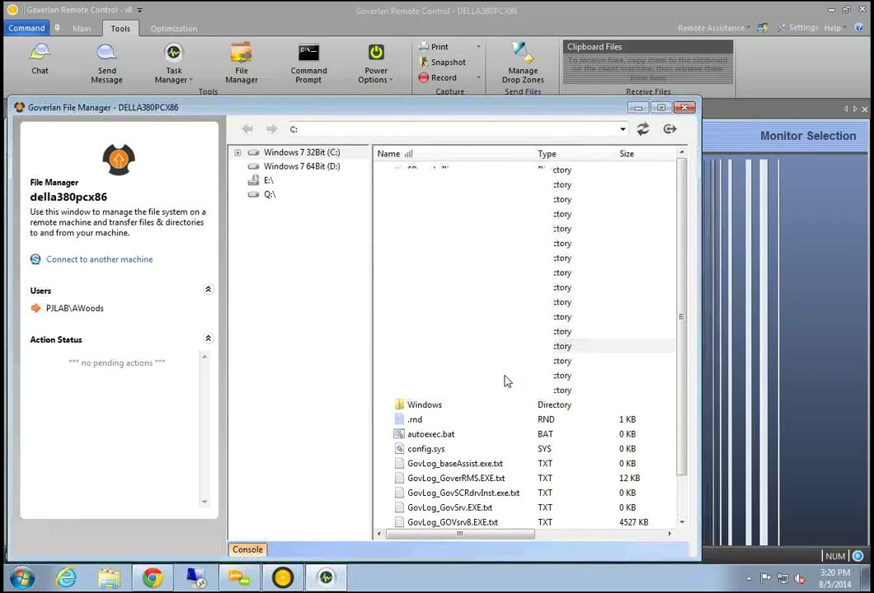
{"action": "left_click", "coordinate": [451, 230]}
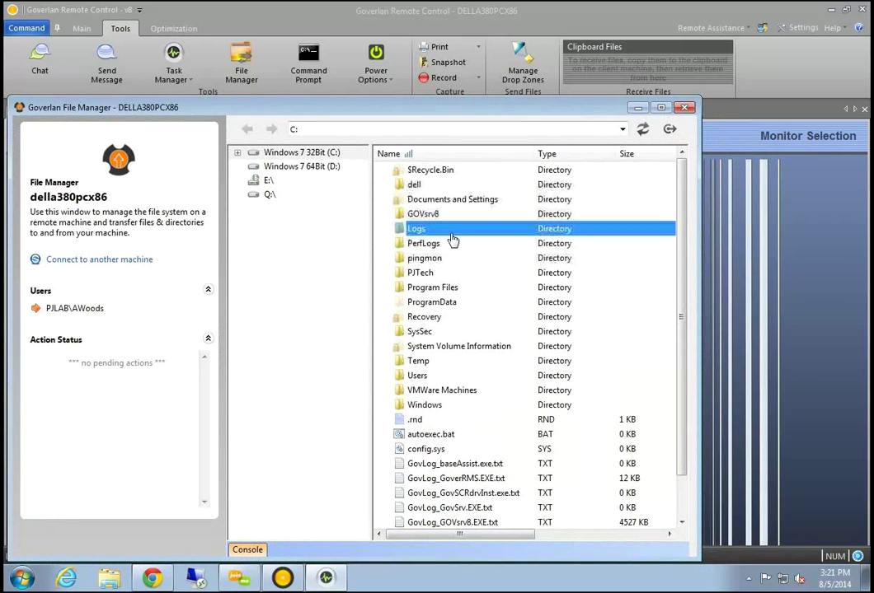
{"action": "left_click", "coordinate": [461, 245]}
{"action": "left_click", "coordinate": [464, 289]}
{"action": "left_click_drag", "start_coordinate": [556, 115], "coordinate": [538, 94]}
{"action": "left_click", "coordinate": [530, 77]}
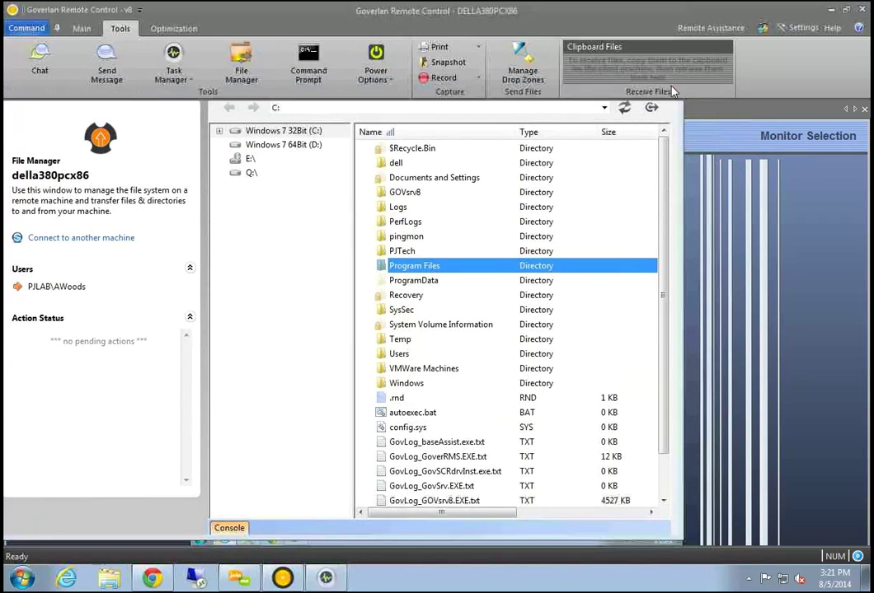
{"action": "left_click", "coordinate": [317, 72]}
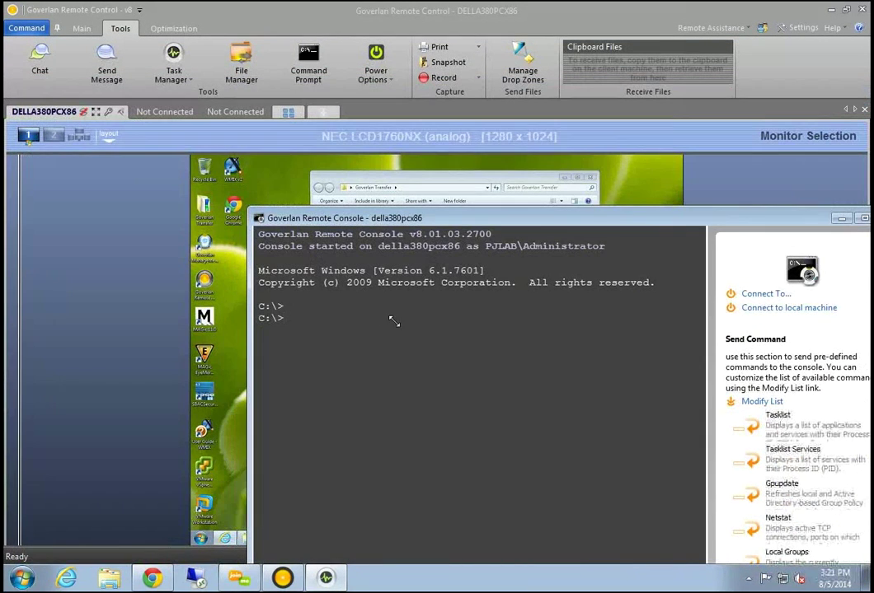
{"action": "left_click_drag", "start_coordinate": [387, 218], "coordinate": [315, 361]}
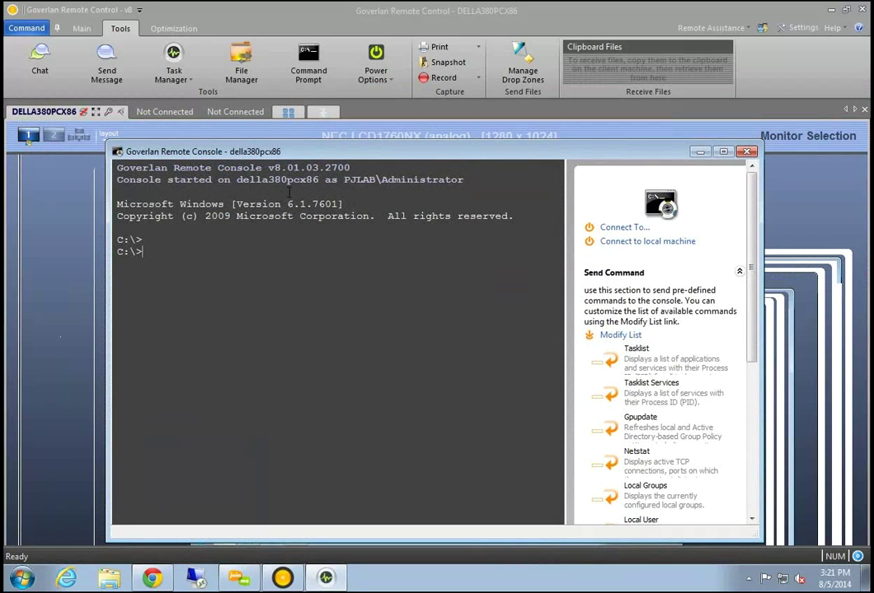
{"action": "left_click_drag", "start_coordinate": [236, 179], "coordinate": [463, 180]}
{"action": "left_click", "coordinate": [153, 224]}
{"action": "type", "text": "ipconfig"}
{"action": "key", "text": "Return"}
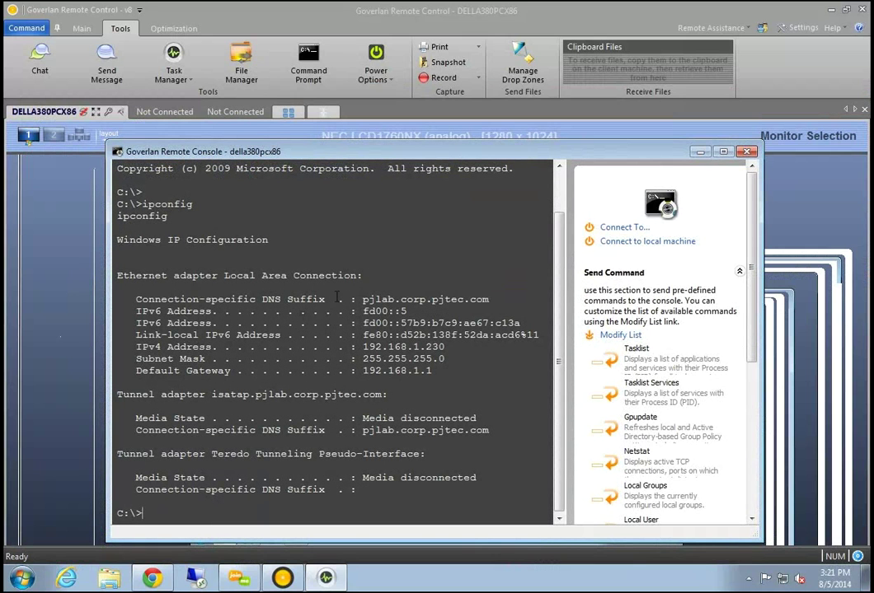
{"action": "scroll", "coordinate": [746, 346], "scroll_direction": "down", "scroll_amount": 3}
{"action": "scroll", "coordinate": [760, 358], "scroll_direction": "down", "scroll_amount": 1}
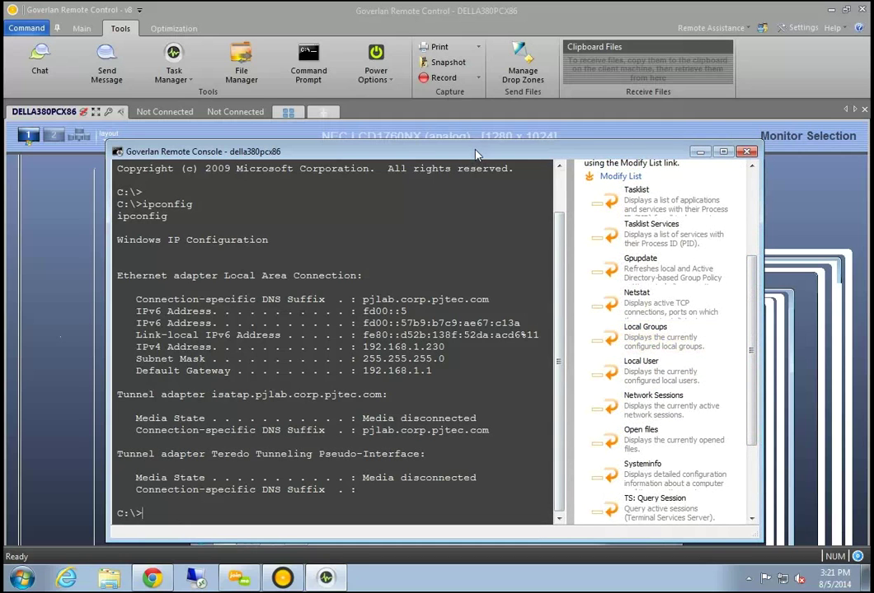
{"action": "left_click_drag", "start_coordinate": [475, 156], "coordinate": [375, 150]}
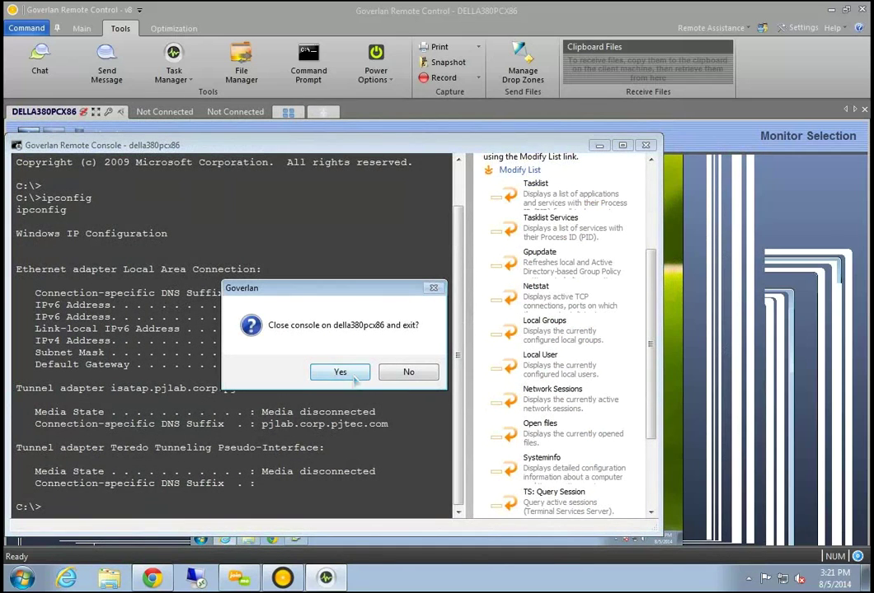
{"action": "left_click", "coordinate": [352, 375]}
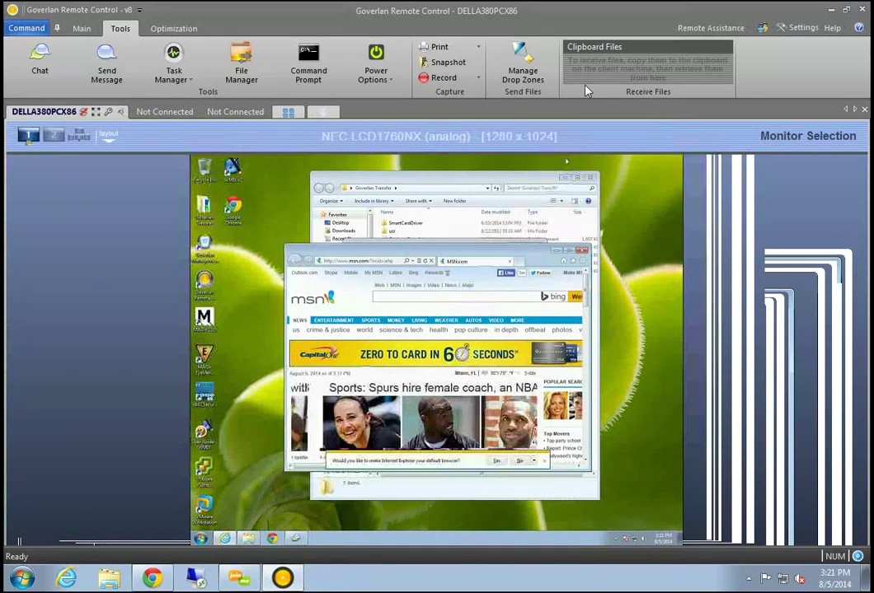
Open the Power Options window for DELLA380PCX86 from the power actions list
{"action": "left_click", "coordinate": [391, 87]}
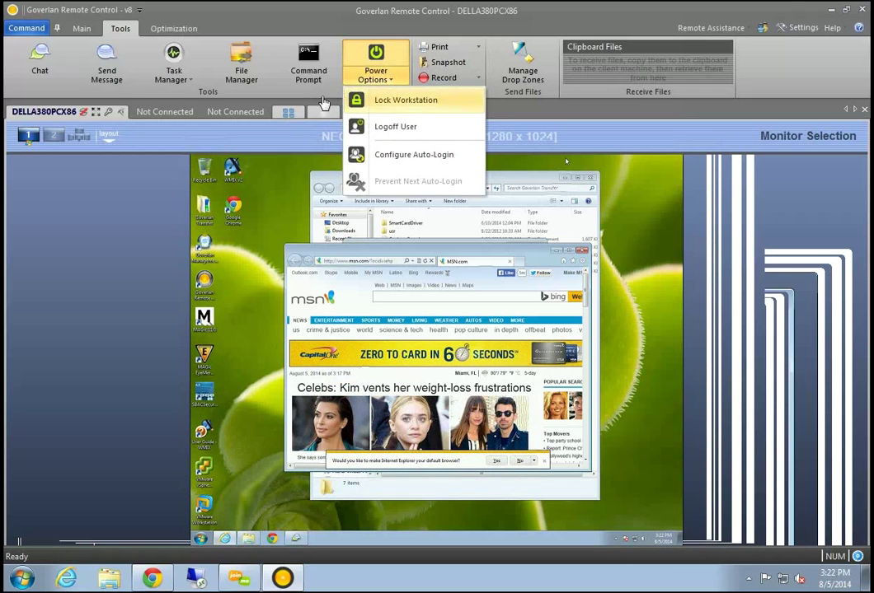
{"action": "left_click", "coordinate": [375, 56]}
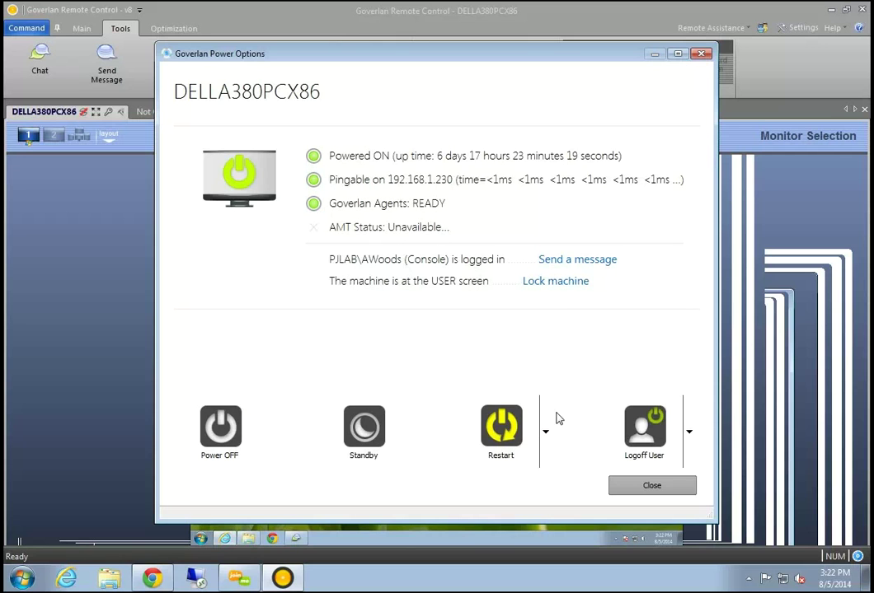
Open Auto-Login settings, tick Turn Windows Automatic Login ON, then cancel and close Power Options
{"action": "left_click", "coordinate": [691, 440]}
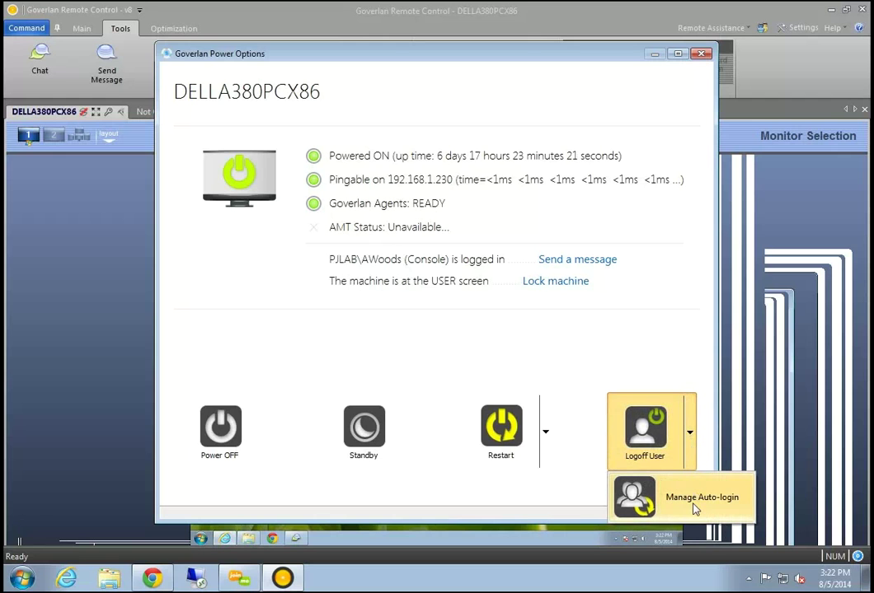
{"action": "left_click", "coordinate": [693, 510]}
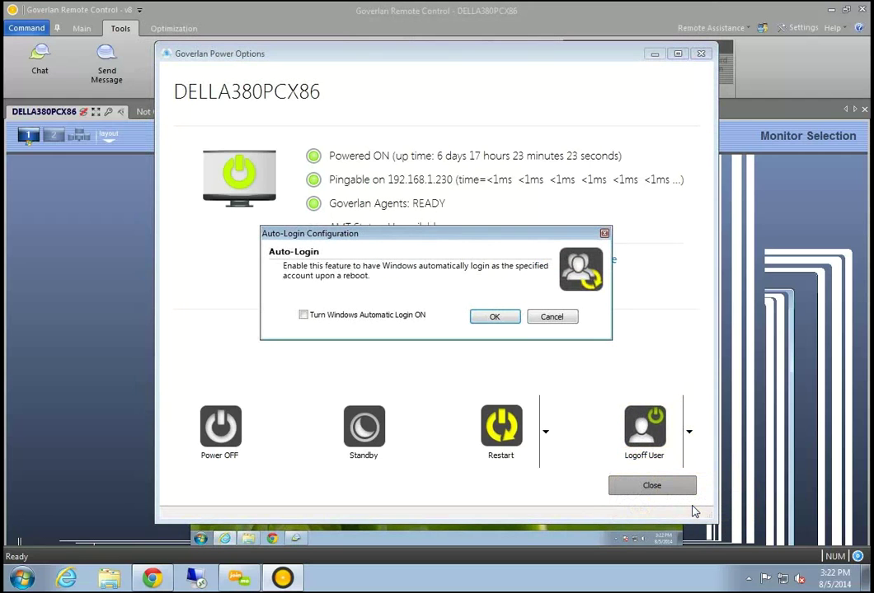
{"action": "left_click", "coordinate": [338, 321]}
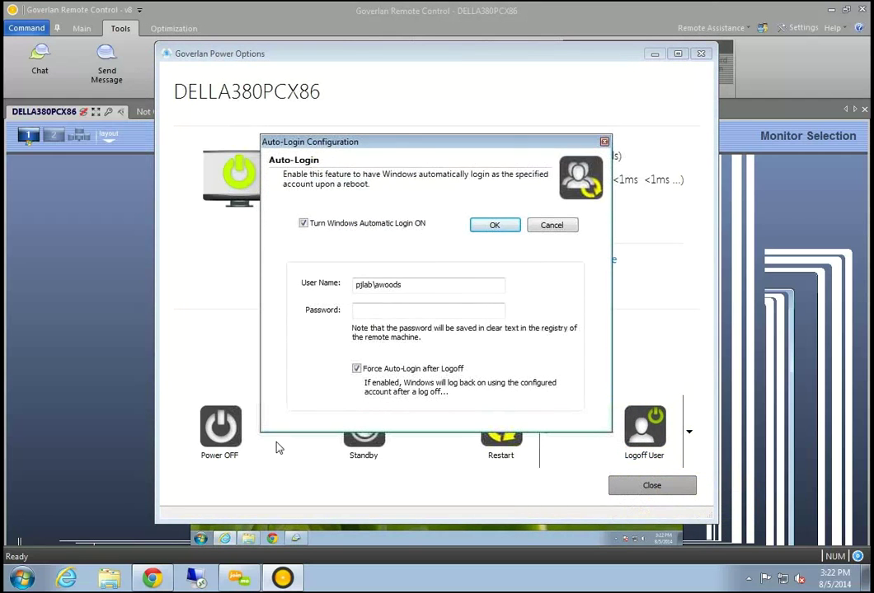
{"action": "left_click", "coordinate": [397, 310]}
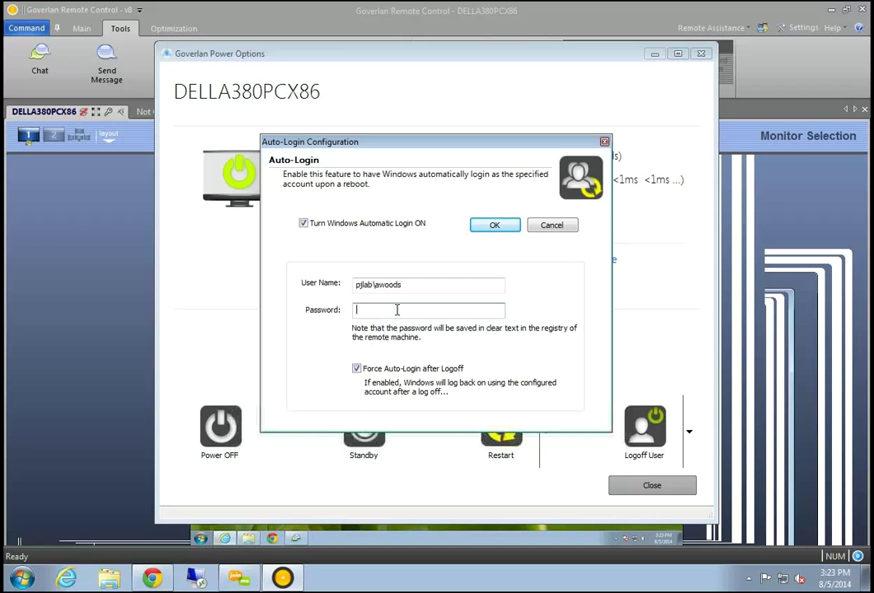
{"action": "left_click", "coordinate": [604, 142]}
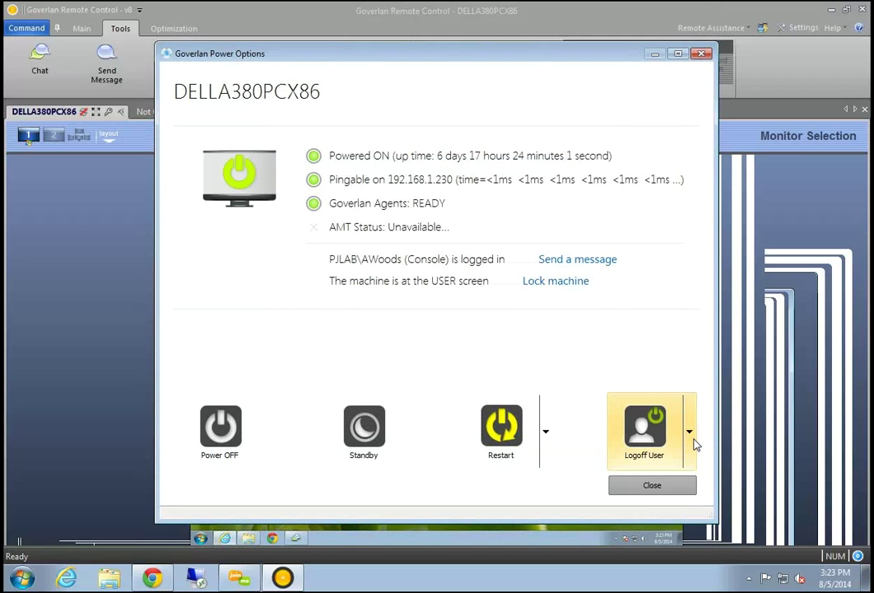
{"action": "left_click", "coordinate": [651, 486]}
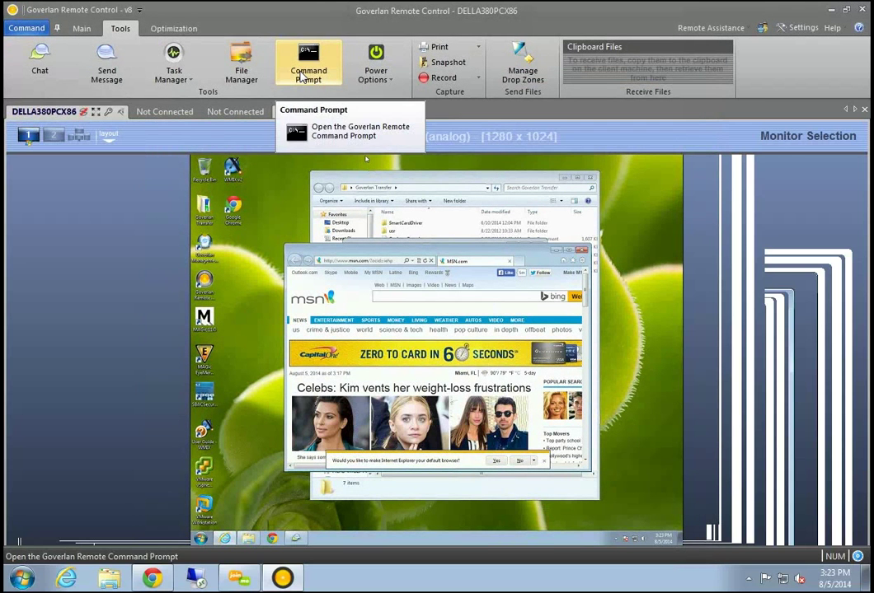
Restore and reposition the program window, then start CONNECT from the Not Connected tab
{"action": "double_click", "coordinate": [207, 10]}
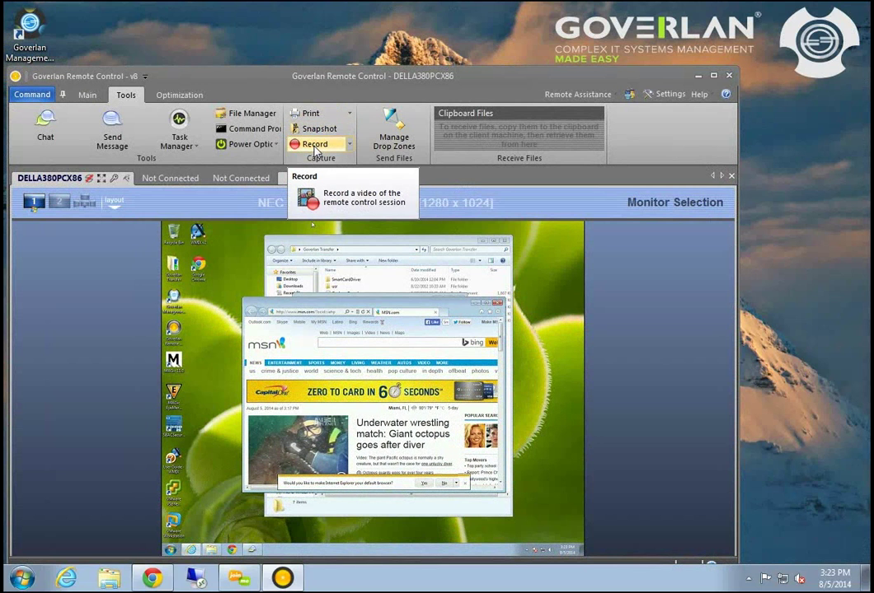
{"action": "left_click_drag", "start_coordinate": [331, 81], "coordinate": [374, 79]}
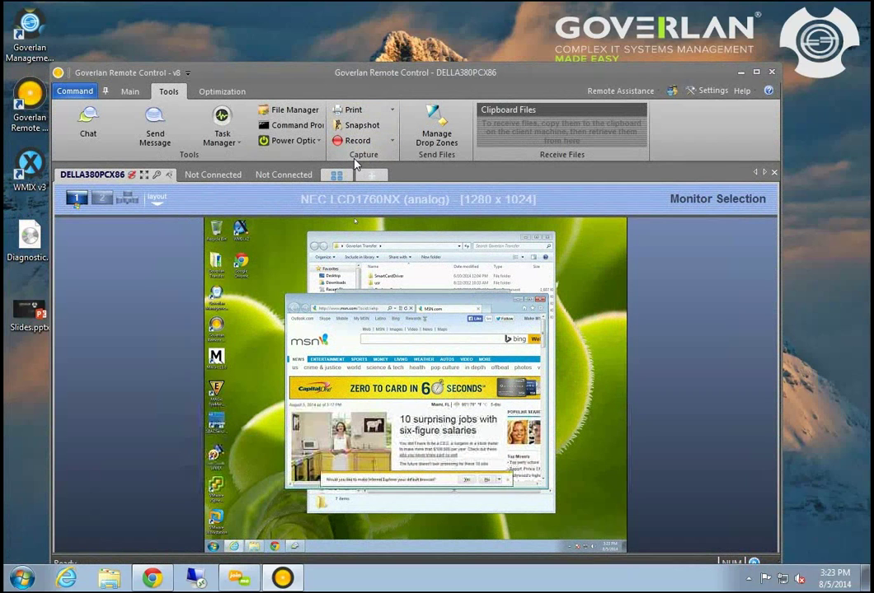
{"action": "left_click_drag", "start_coordinate": [259, 73], "coordinate": [317, 1]}
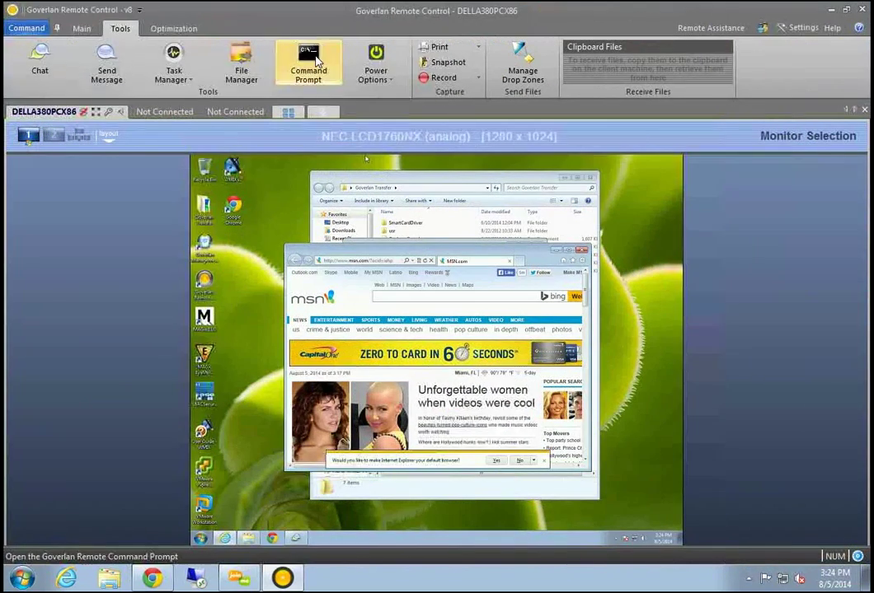
{"action": "left_click", "coordinate": [168, 114]}
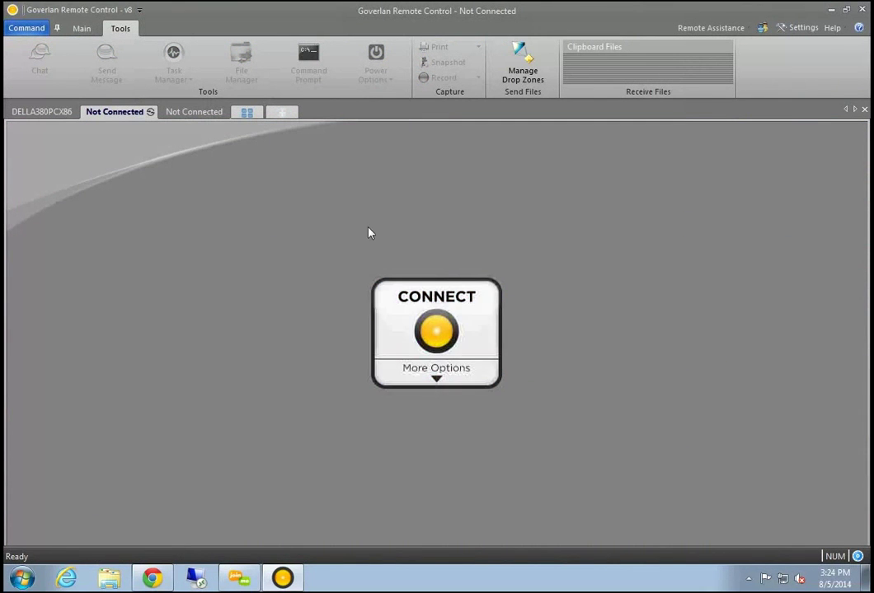
{"action": "left_click", "coordinate": [474, 337]}
Connect to computer pjlab-7x86-1 in a new session and dismiss the notification
{"action": "left_click", "coordinate": [545, 103]}
{"action": "left_click", "coordinate": [522, 116]}
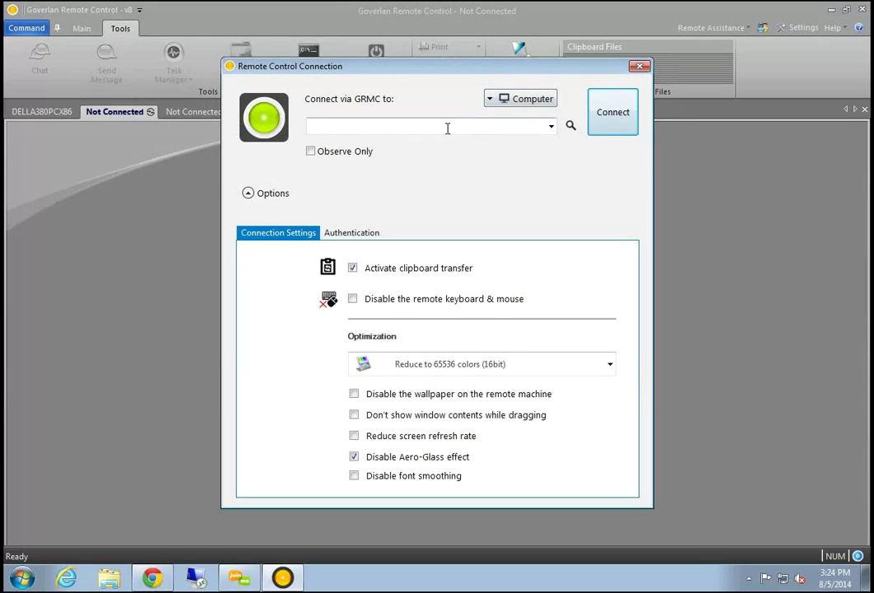
{"action": "left_click", "coordinate": [550, 125]}
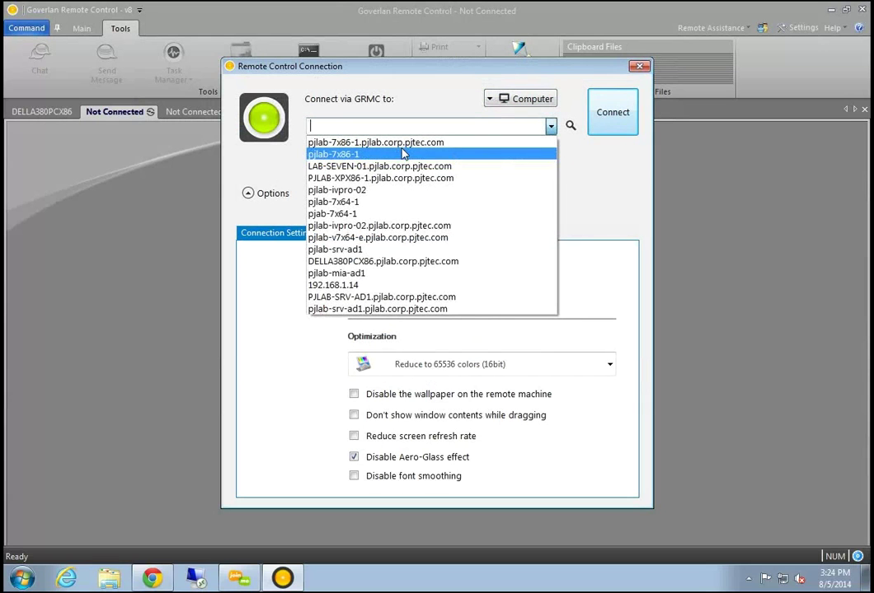
{"action": "left_click", "coordinate": [377, 156]}
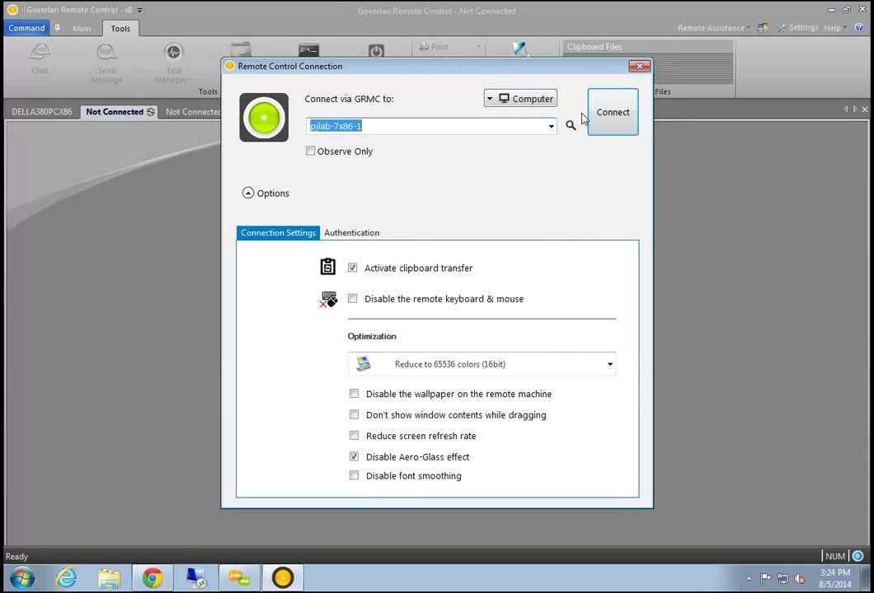
{"action": "left_click", "coordinate": [614, 111]}
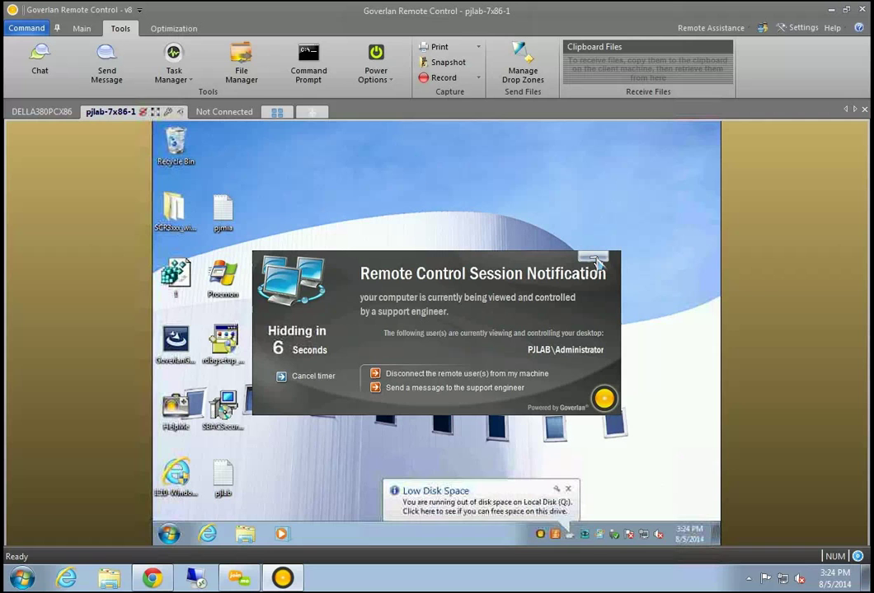
{"action": "left_click", "coordinate": [593, 258]}
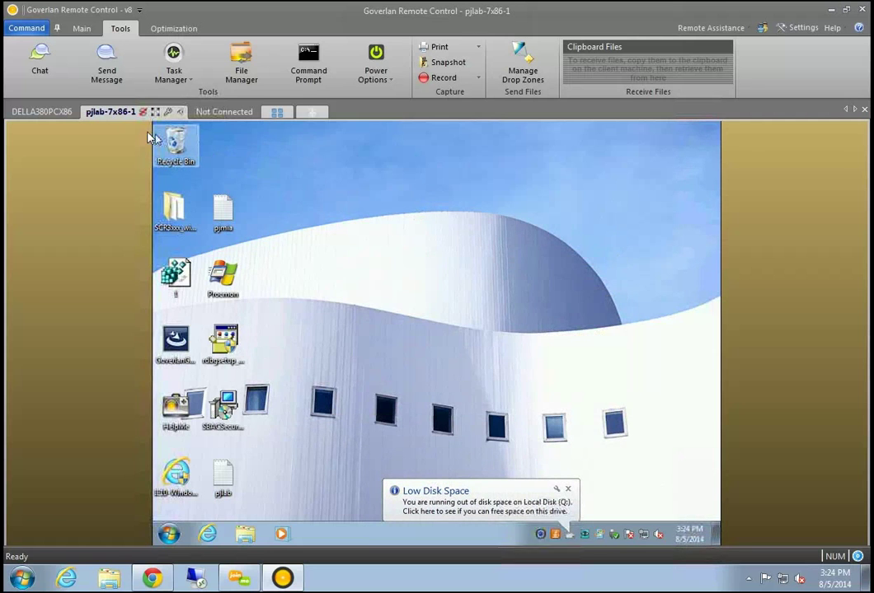
Flip between the DELLA380PCX86, pjlab-7x86-1 and Not Connected session tabs
{"action": "left_click", "coordinate": [42, 112]}
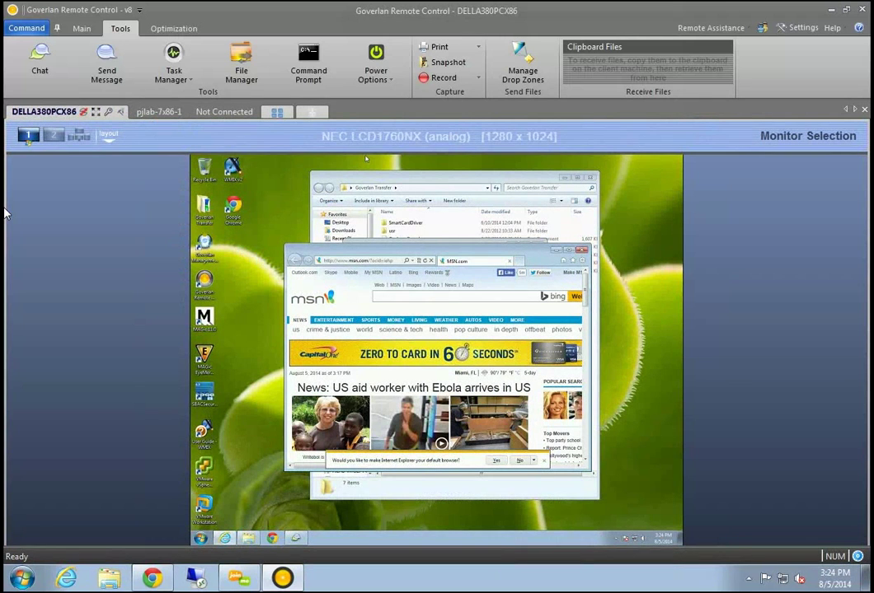
{"action": "left_click", "coordinate": [169, 113]}
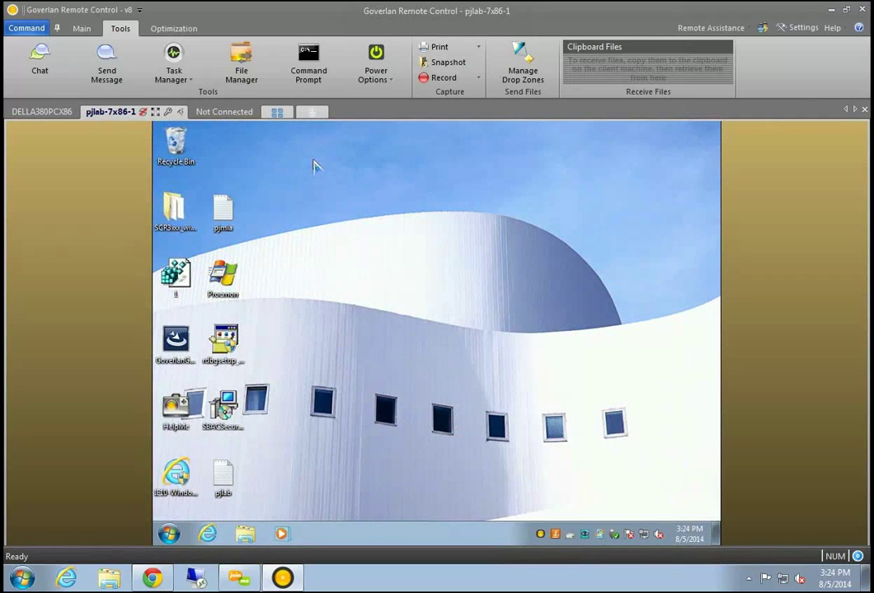
{"action": "left_click", "coordinate": [225, 117]}
Preview More Options, then show DELLA380PCX86 and pjlab-7x86-1 in Monitoring View (F2)
{"action": "left_click", "coordinate": [450, 376]}
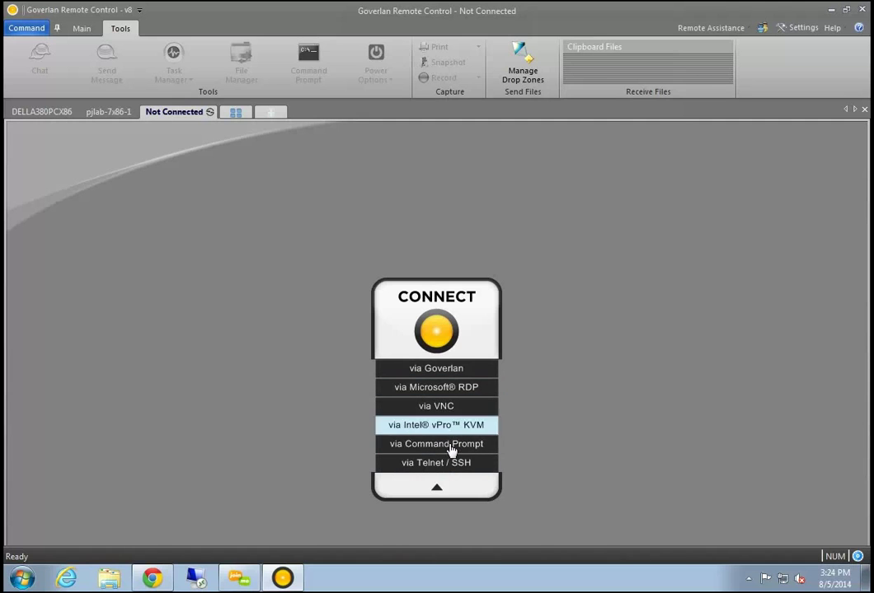
{"action": "left_click", "coordinate": [466, 494]}
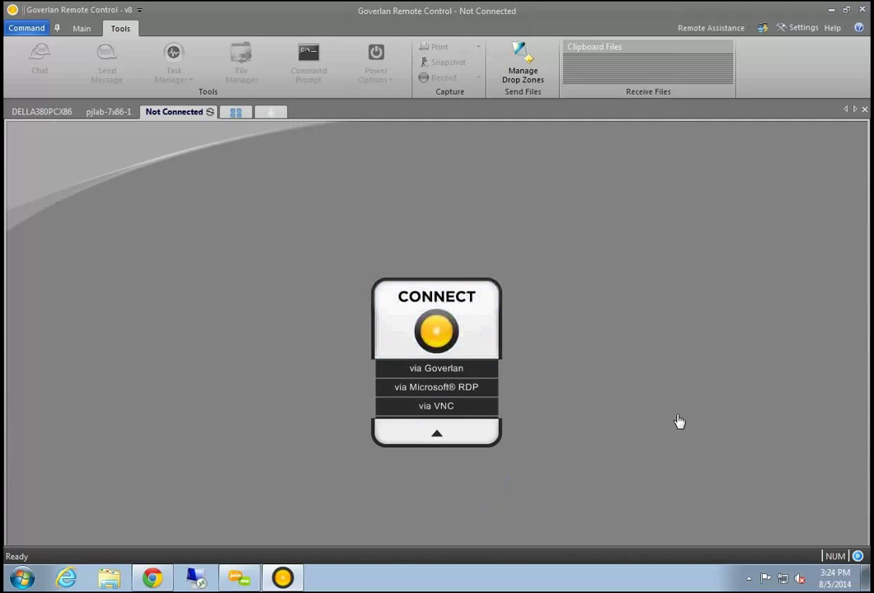
{"action": "left_click", "coordinate": [46, 111]}
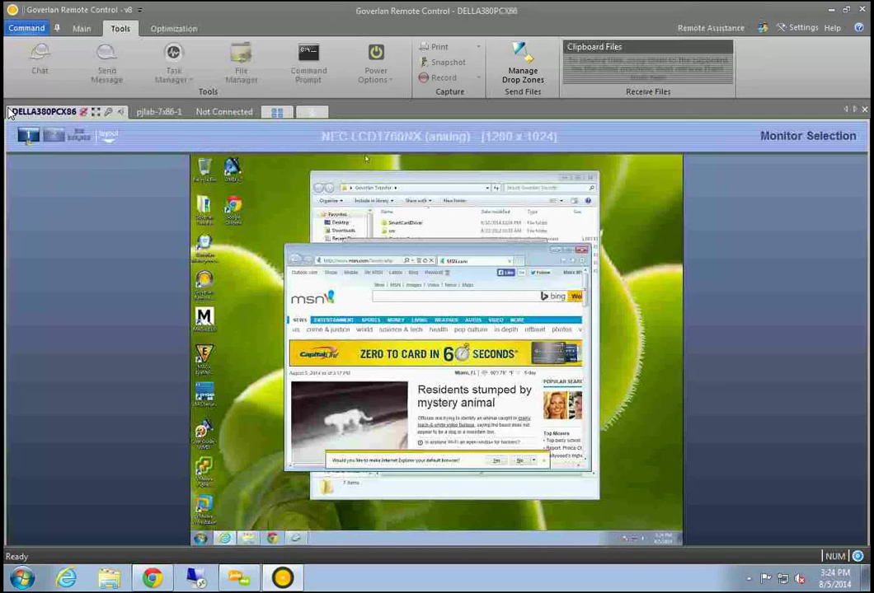
{"action": "left_click", "coordinate": [276, 112]}
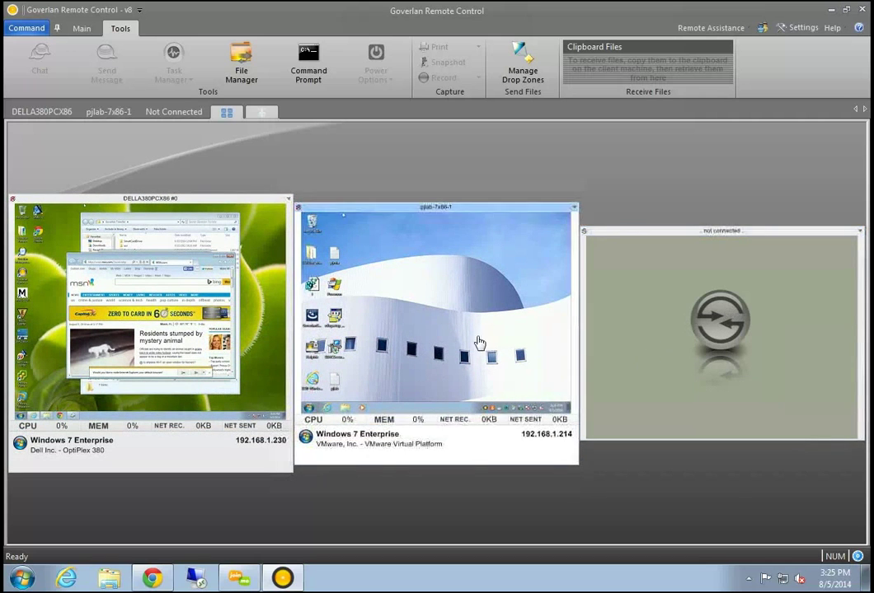
Review the DELLA380PCX86 and pjlab-7x86-1 thumbnail menus, then show the layout and refresh settings
{"action": "mouse_move", "coordinate": [338, 276]}
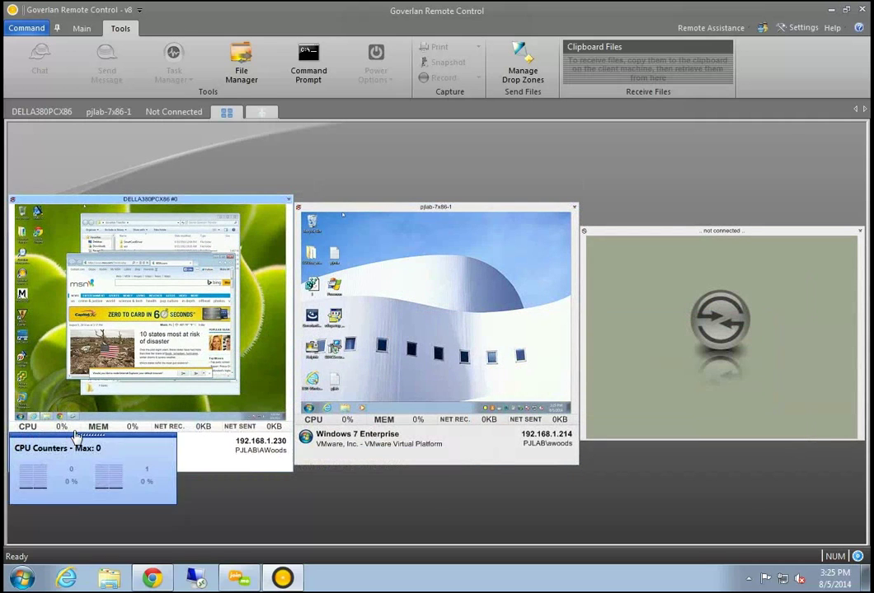
{"action": "mouse_move", "coordinate": [185, 434]}
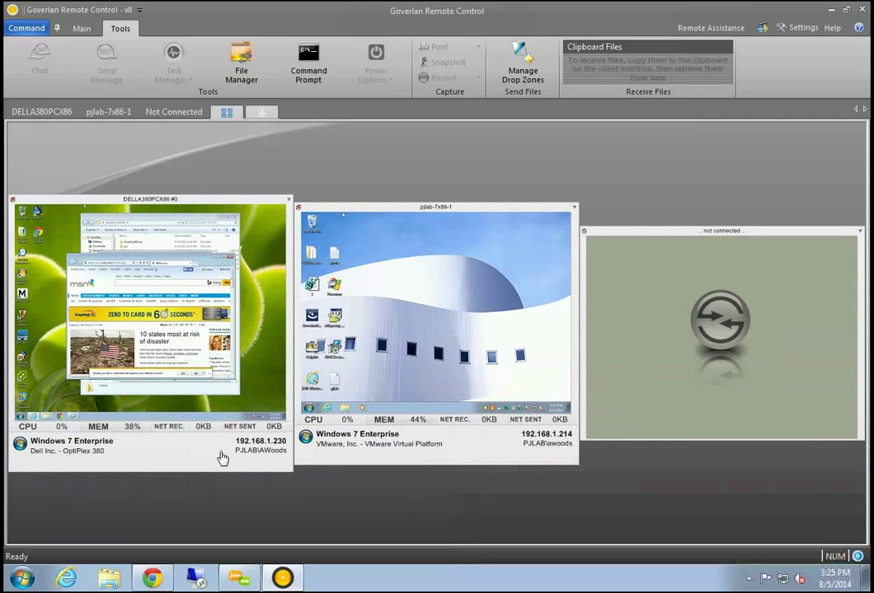
{"action": "mouse_move", "coordinate": [205, 454]}
{"action": "right_click", "coordinate": [154, 294]}
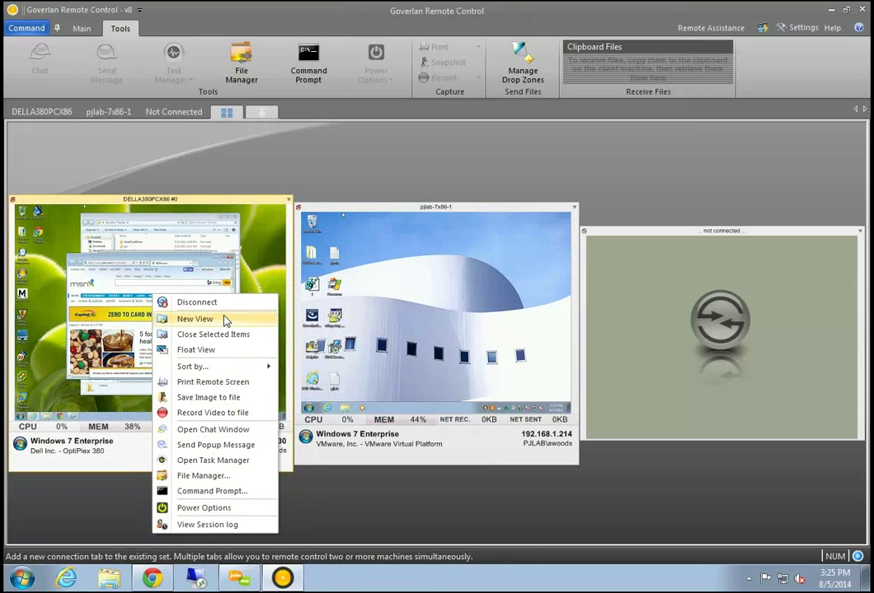
{"action": "right_click", "coordinate": [396, 306]}
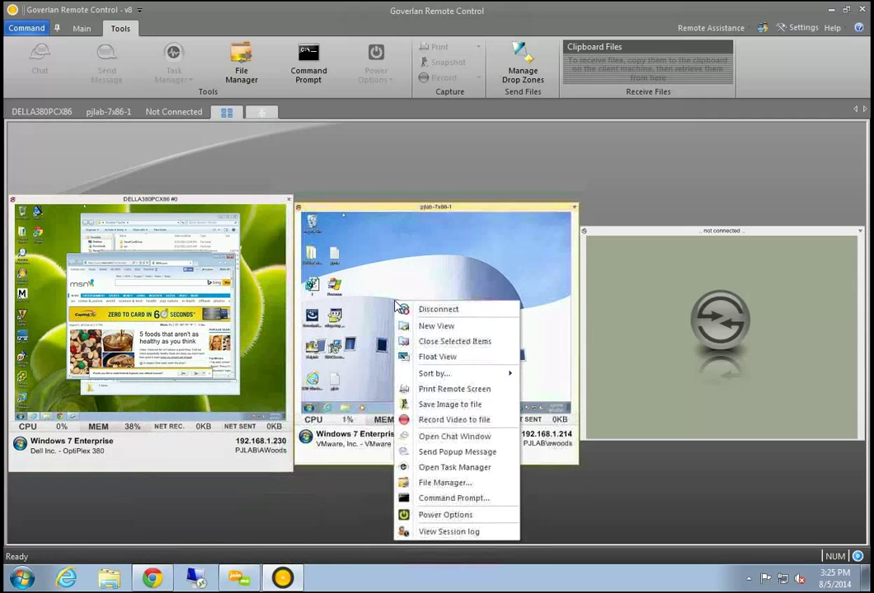
{"action": "left_click", "coordinate": [699, 515]}
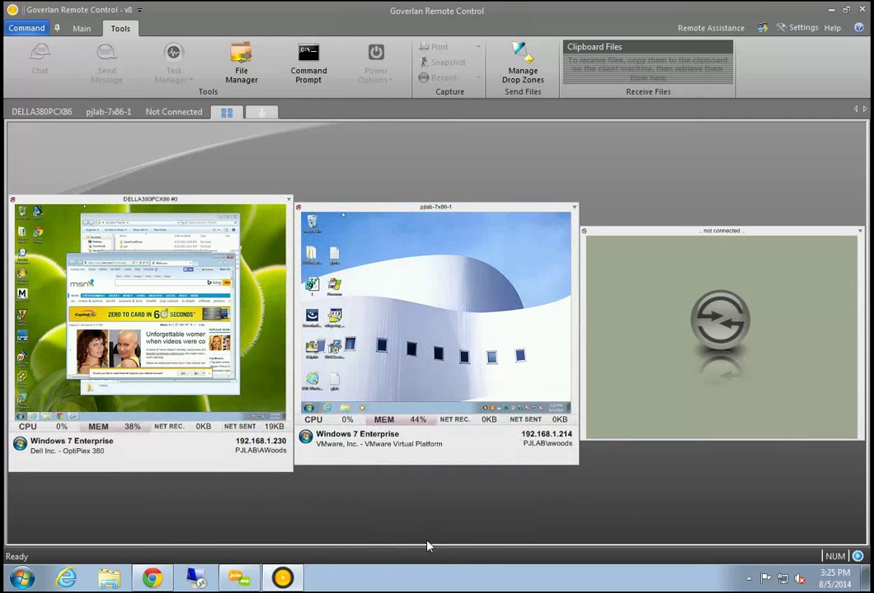
{"action": "left_click", "coordinate": [74, 33]}
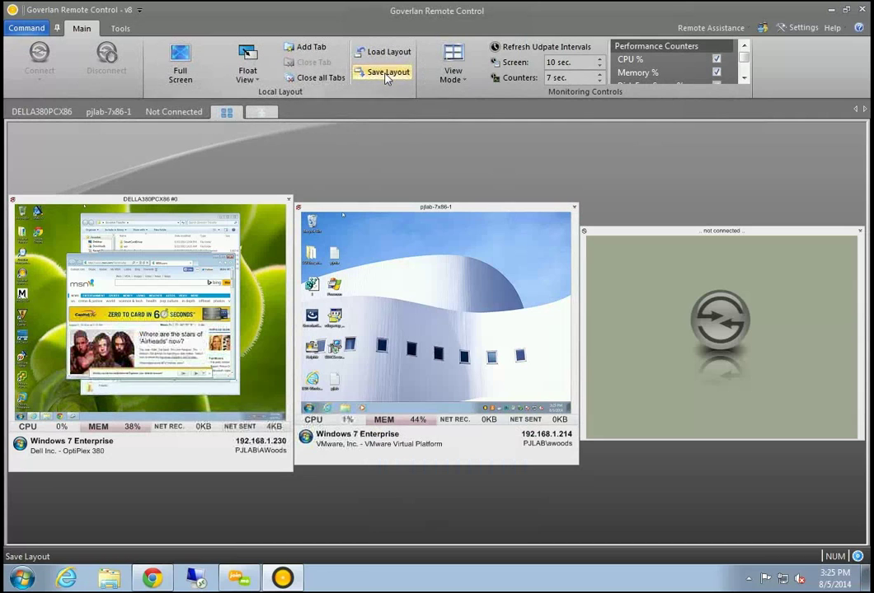
Close Goverlan Remote Control and relaunch it from the desktop icon, maximized
{"action": "left_click", "coordinate": [225, 113]}
{"action": "left_click_drag", "start_coordinate": [642, 22], "coordinate": [499, 153]}
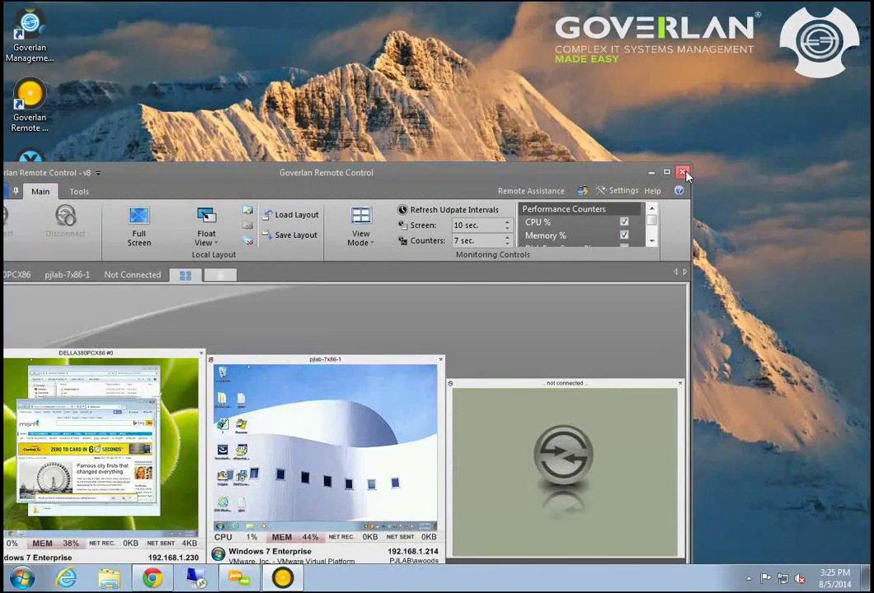
{"action": "left_click", "coordinate": [682, 173]}
{"action": "double_click", "coordinate": [29, 100]}
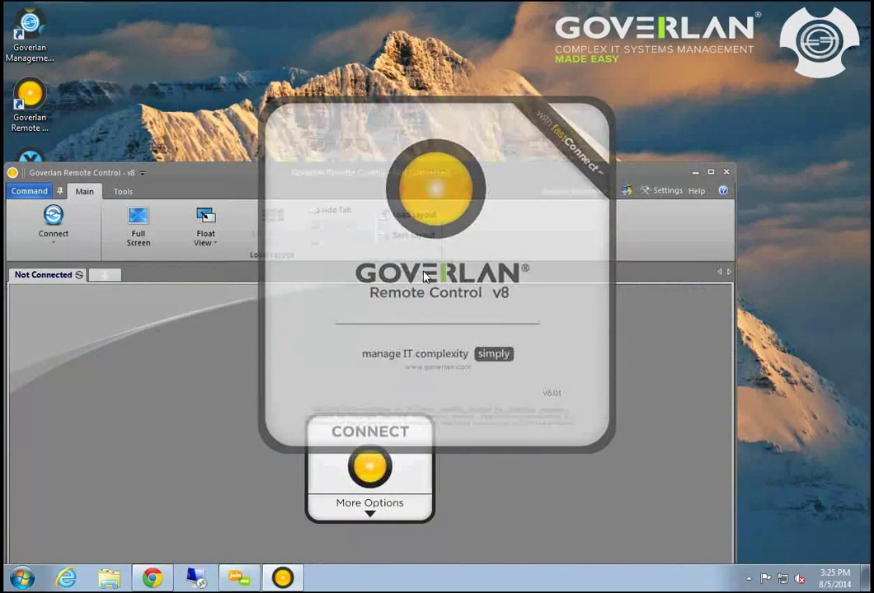
{"action": "double_click", "coordinate": [482, 167]}
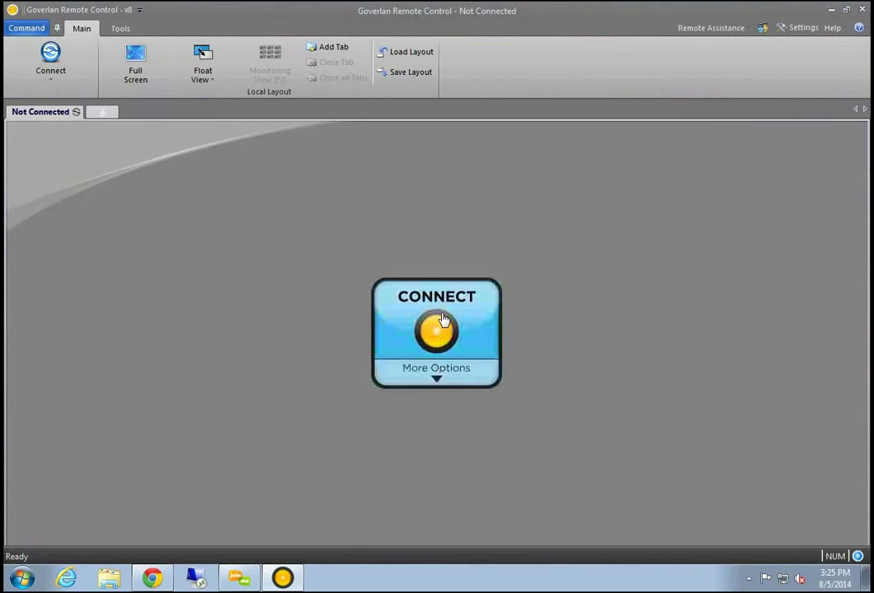
Show the Favorites panel and expand the Lab Machines group
{"action": "left_click", "coordinate": [27, 28]}
{"action": "mouse_move", "coordinate": [70, 277]}
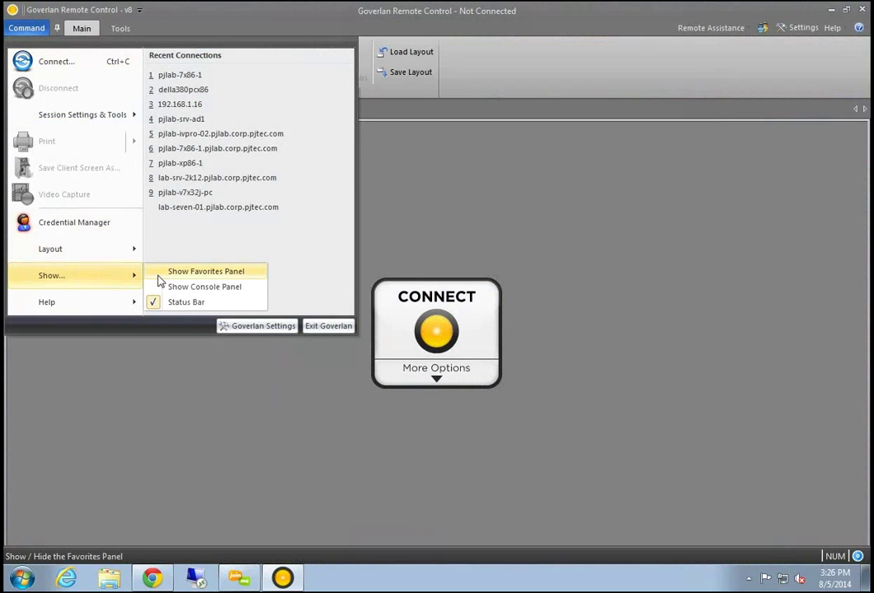
{"action": "left_click", "coordinate": [181, 273]}
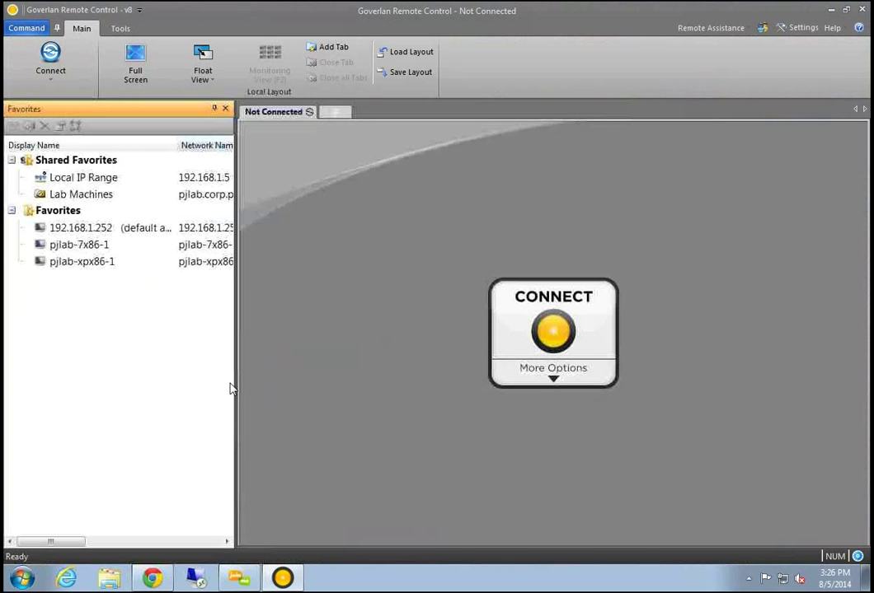
{"action": "left_click", "coordinate": [98, 197]}
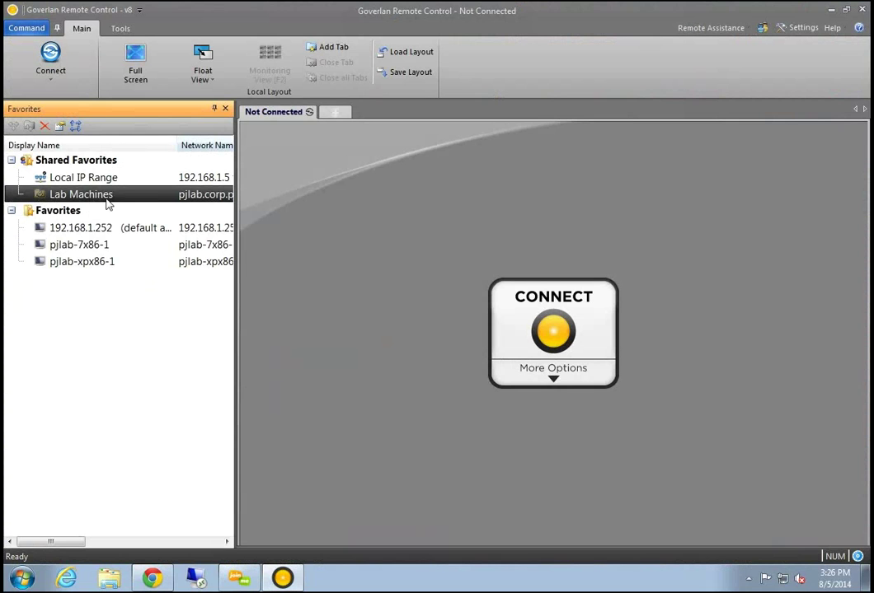
{"action": "double_click", "coordinate": [110, 201]}
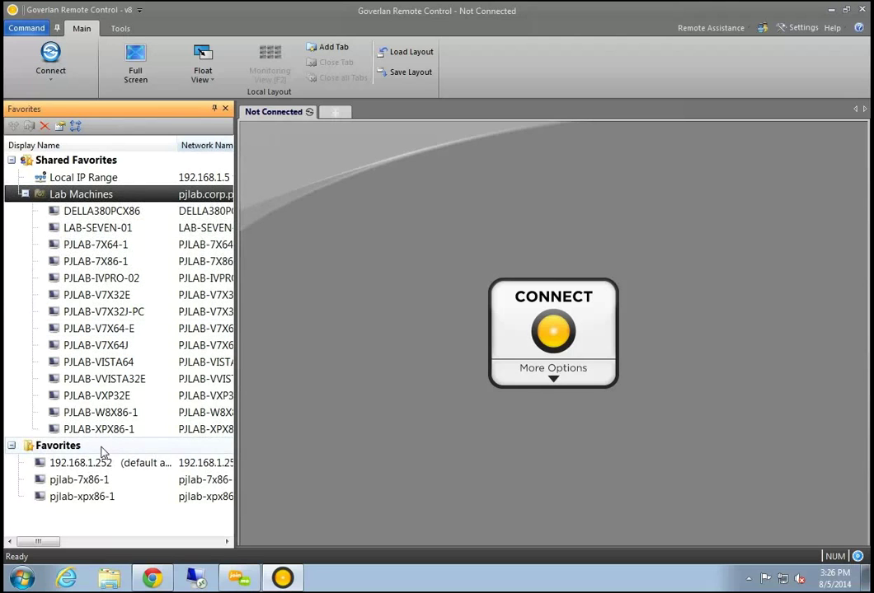
Open Goverlan Remote Control sessions on all 14 Lab Machines computers and confirm
{"action": "right_click", "coordinate": [104, 196]}
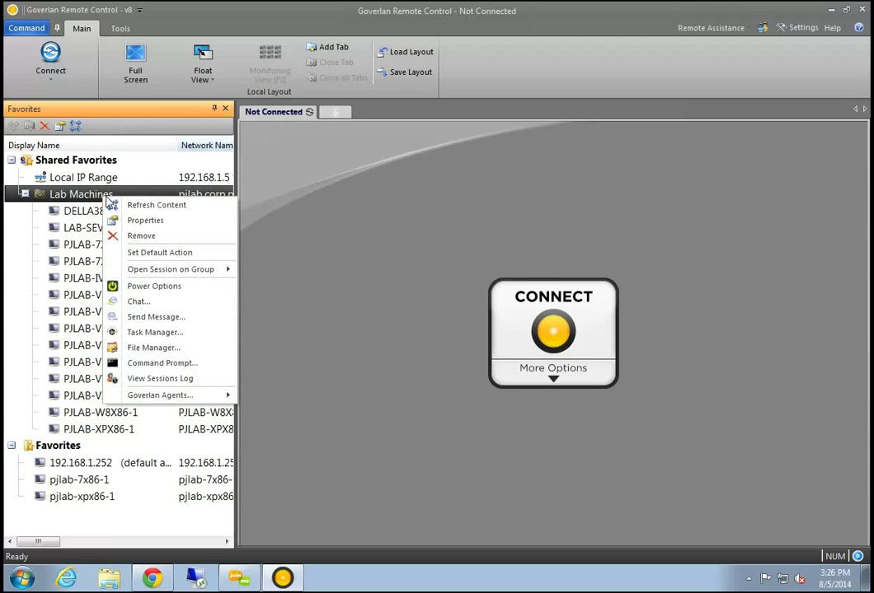
{"action": "mouse_move", "coordinate": [192, 270]}
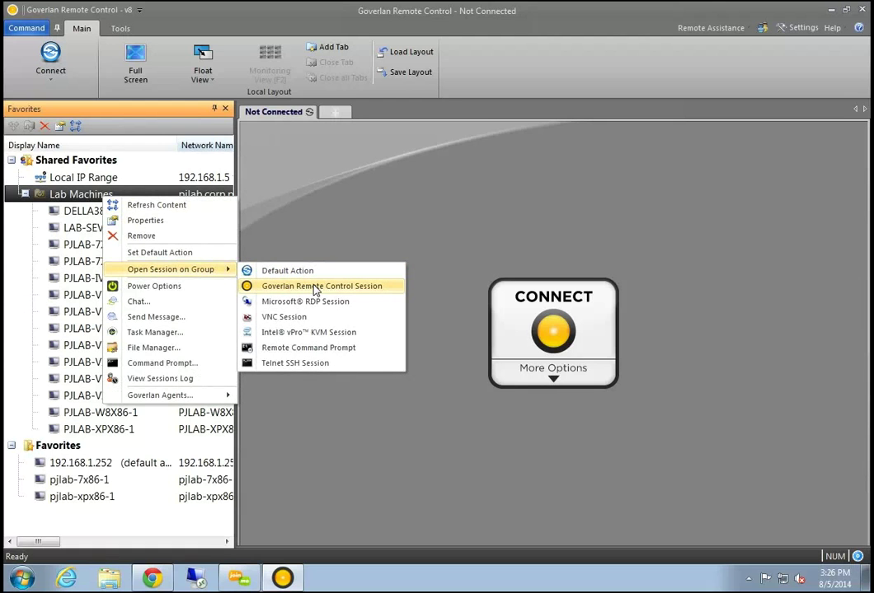
{"action": "left_click", "coordinate": [315, 287]}
{"action": "left_click", "coordinate": [494, 321]}
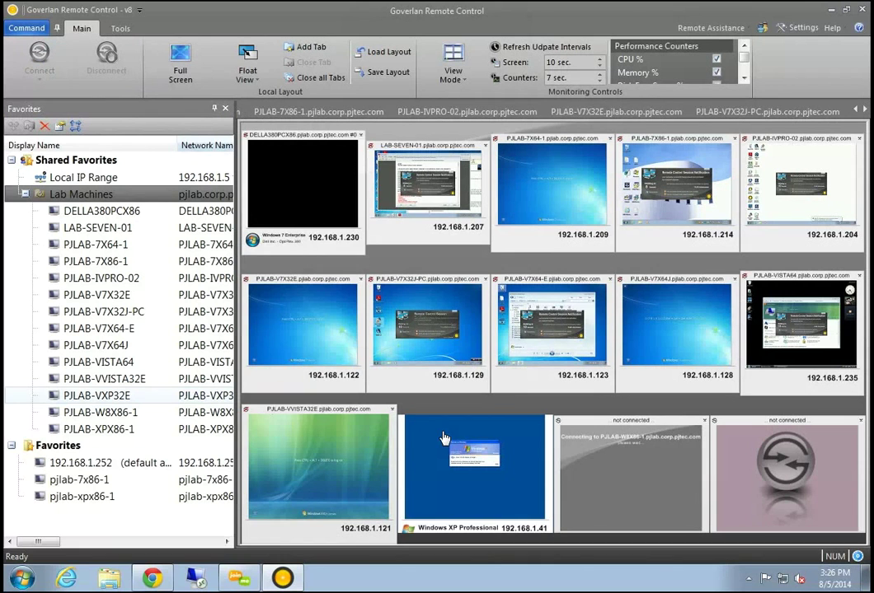
{"action": "mouse_move", "coordinate": [598, 373]}
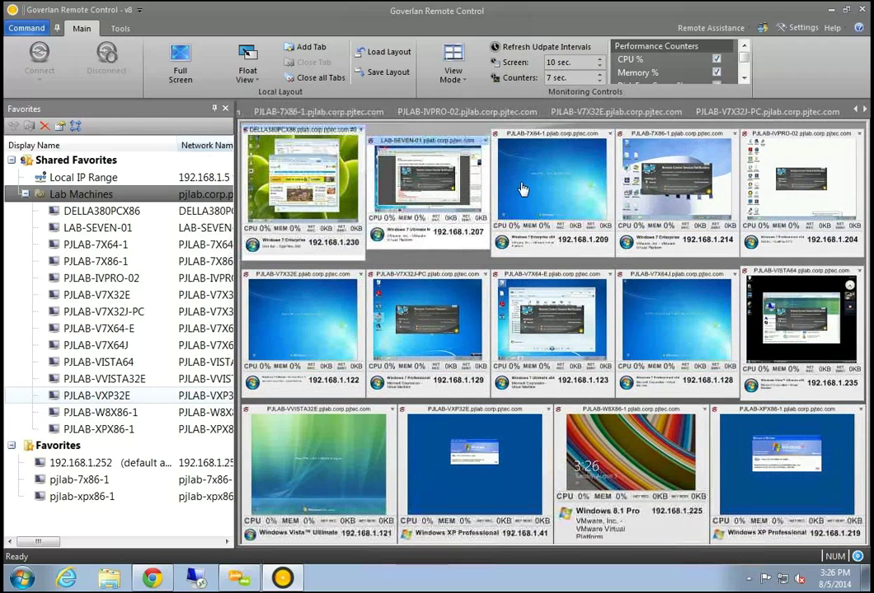
{"action": "mouse_move", "coordinate": [687, 334]}
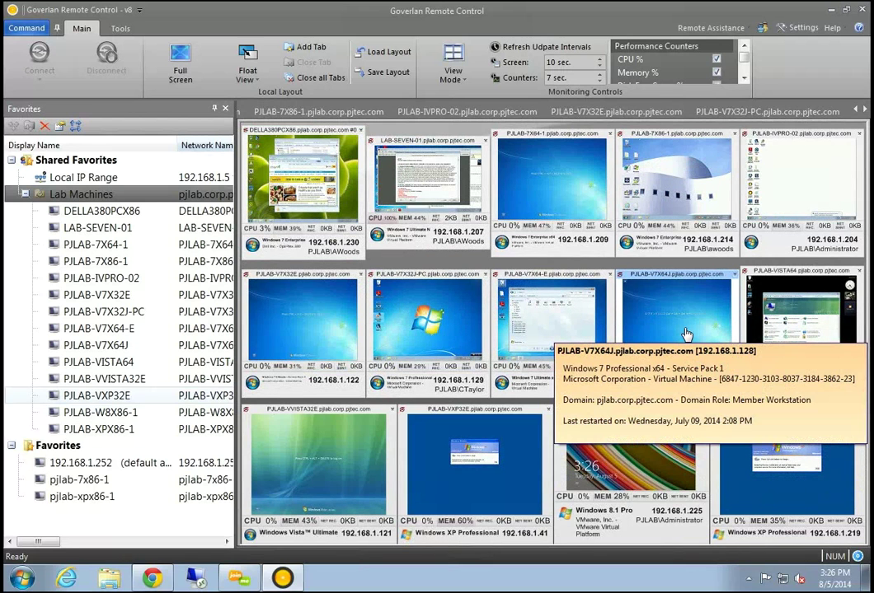
{"action": "mouse_move", "coordinate": [796, 310]}
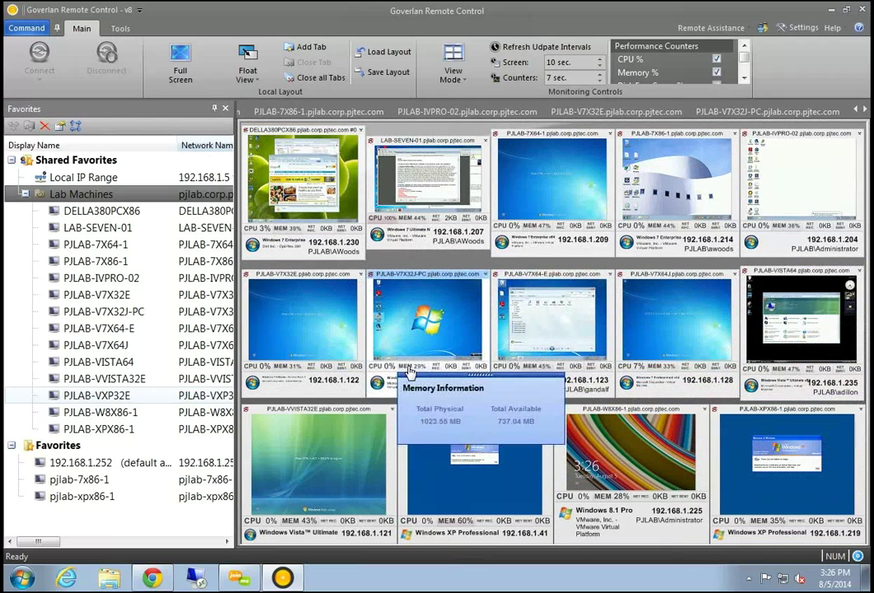
{"action": "mouse_move", "coordinate": [287, 375]}
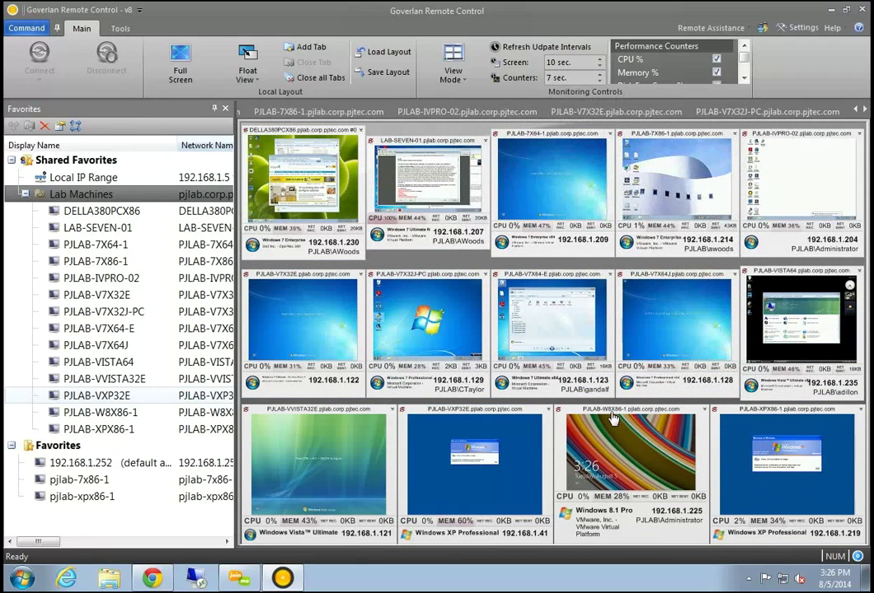
Save the monitoring layout as MonitoringView on the Desktop
{"action": "left_click", "coordinate": [384, 72]}
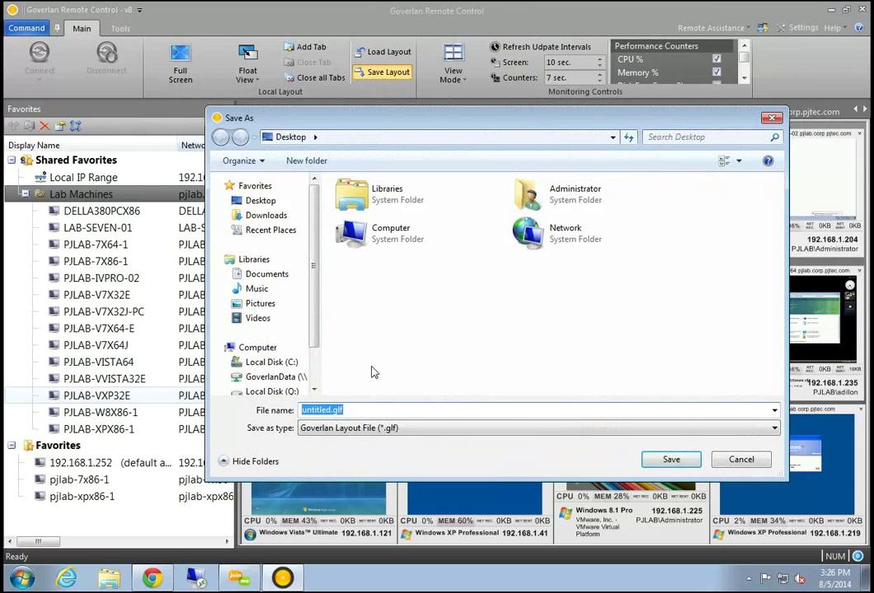
{"action": "type", "text": "Monitorin"}
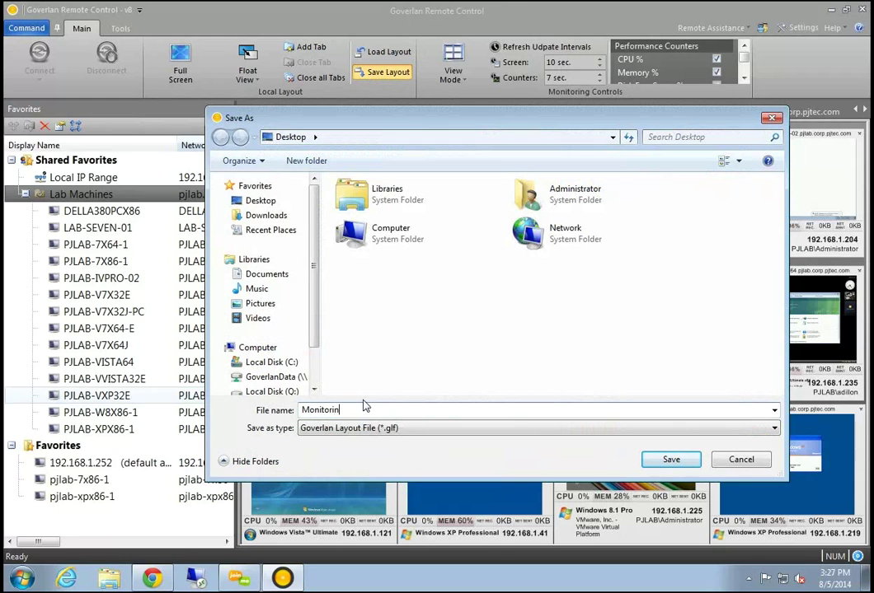
{"action": "type", "text": "gVe"}
{"action": "key", "text": "BackSpace"}
{"action": "type", "text": "iew"}
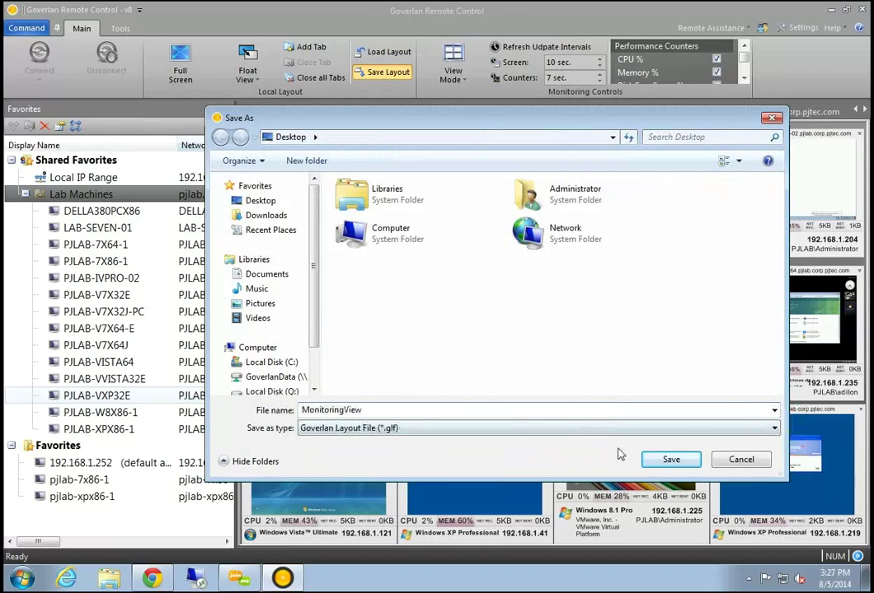
{"action": "left_click", "coordinate": [669, 459]}
{"action": "left_click_drag", "start_coordinate": [249, 18], "coordinate": [109, 136]}
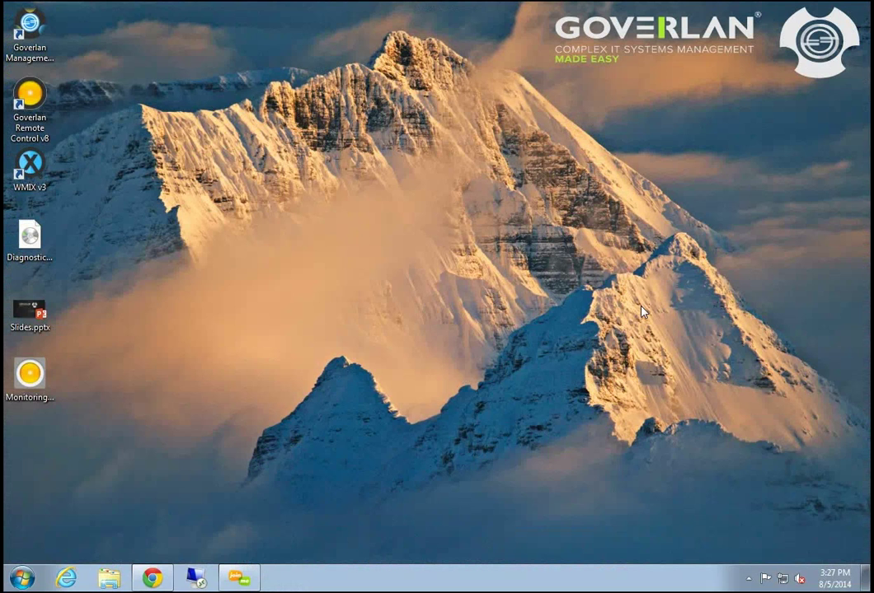
Open MonitoringView.glf from the desktop to reload the lab machine thumbnails
{"action": "left_click", "coordinate": [34, 382]}
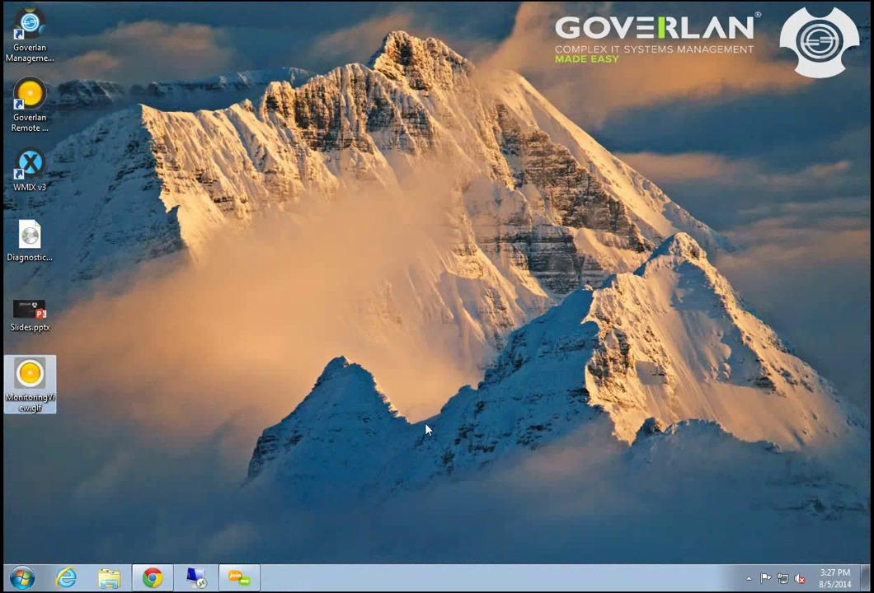
{"action": "double_click", "coordinate": [33, 378]}
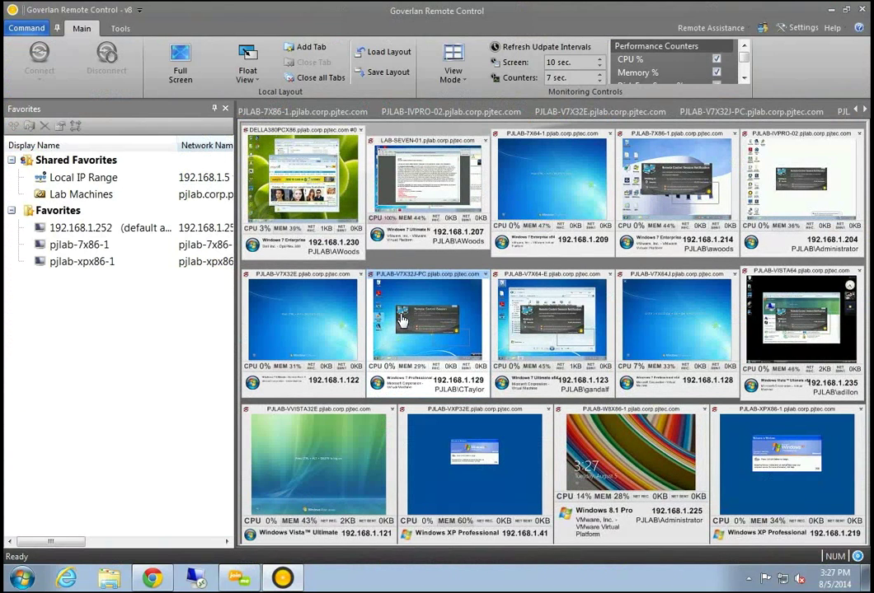
Check the PJLAB-V7X32J-PC and PJLAB-VISTA64 thumbnail menus, then disconnect the monitoring sessions
{"action": "right_click", "coordinate": [401, 320]}
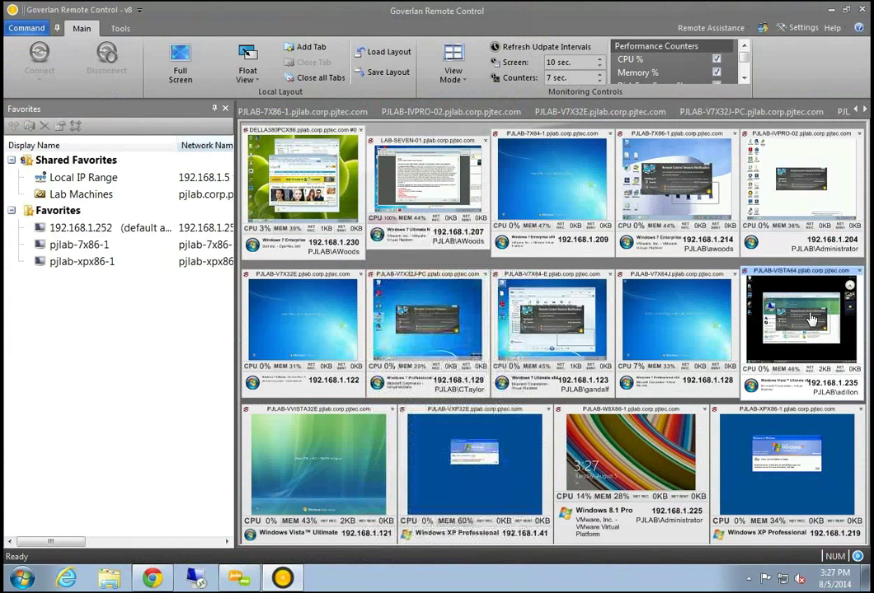
{"action": "right_click", "coordinate": [745, 299]}
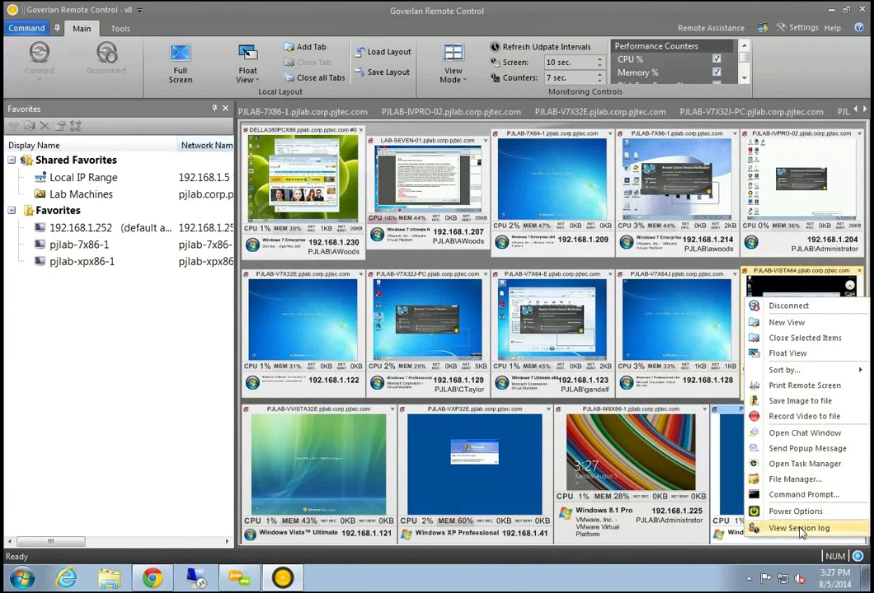
{"action": "left_click", "coordinate": [115, 302]}
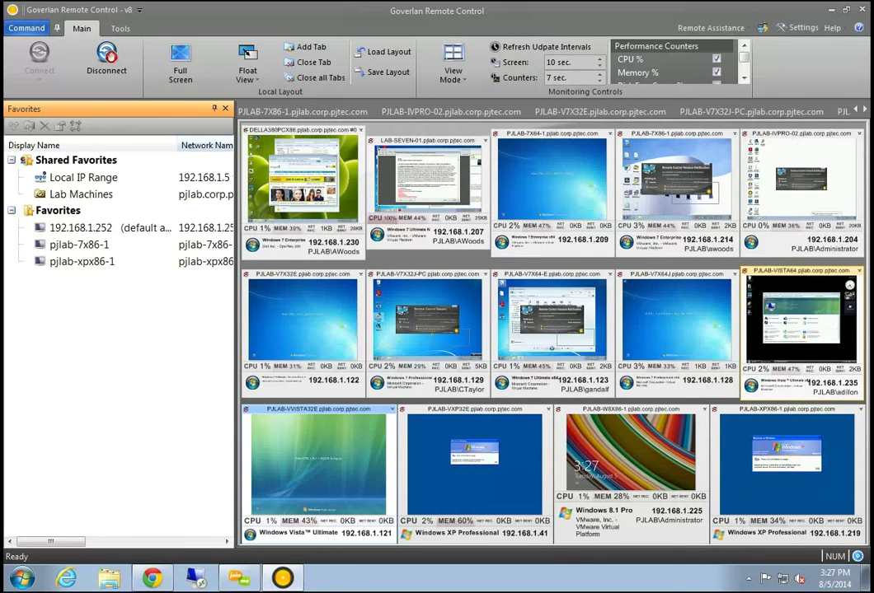
{"action": "left_click", "coordinate": [106, 73]}
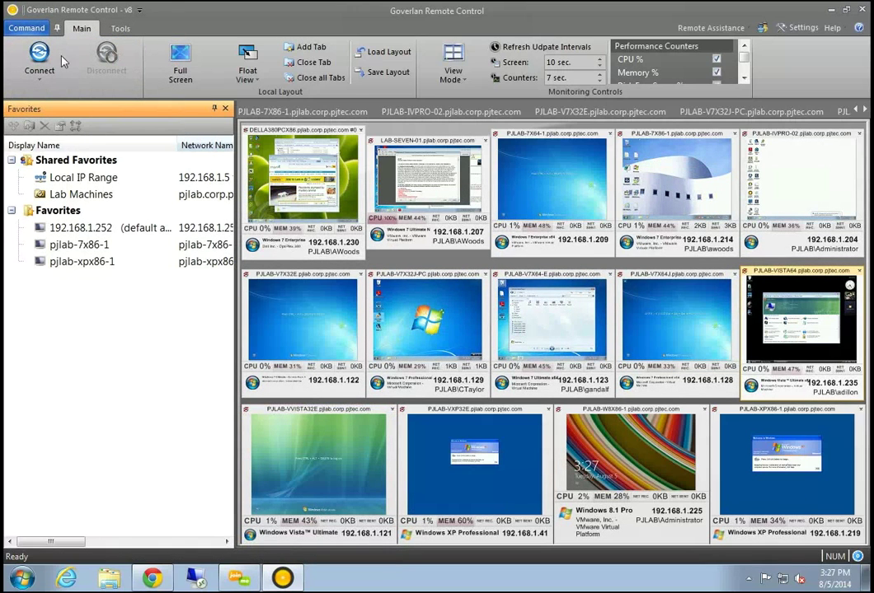
Close Goverlan Remote Control and relaunch it from its desktop shortcut
{"action": "left_click_drag", "start_coordinate": [536, 12], "coordinate": [385, 188]}
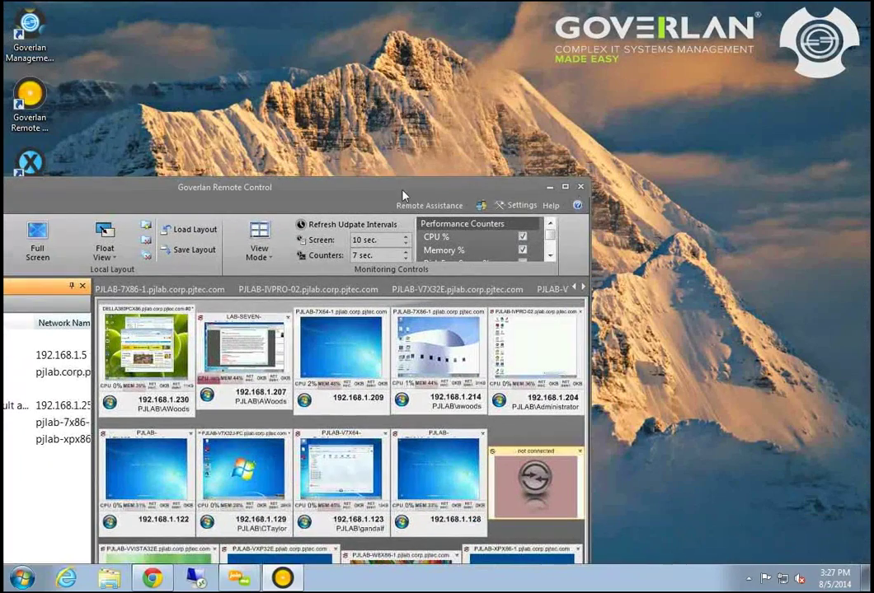
{"action": "left_click", "coordinate": [579, 179]}
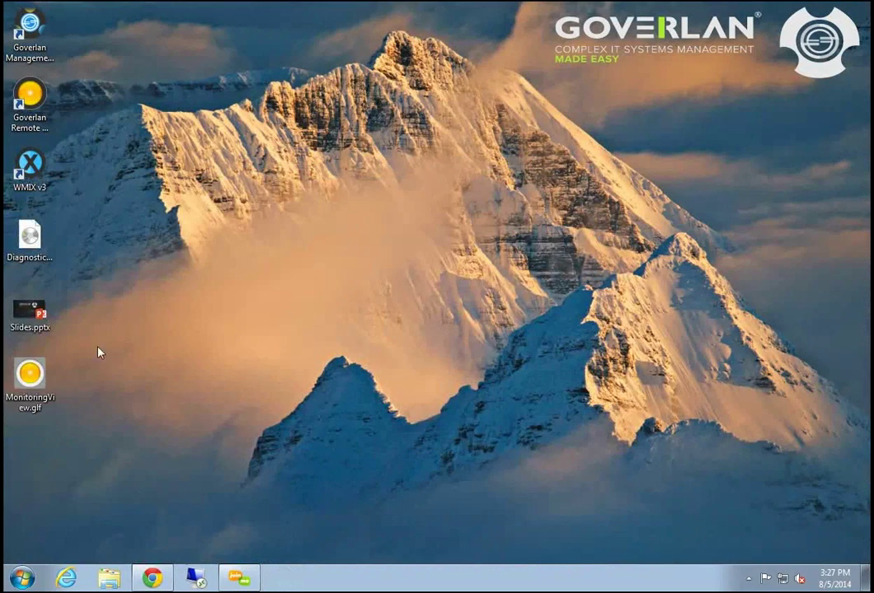
{"action": "left_click", "coordinate": [36, 98]}
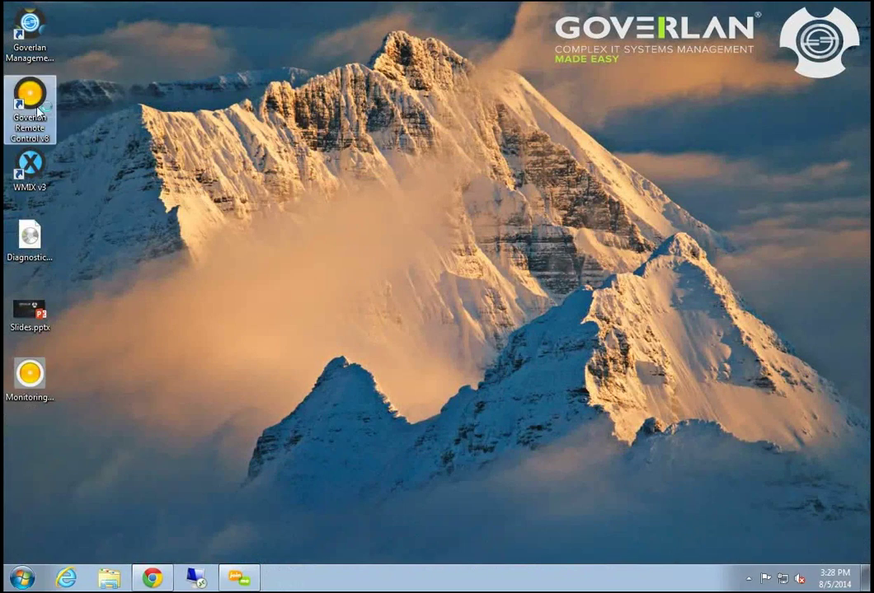
{"action": "double_click", "coordinate": [36, 98]}
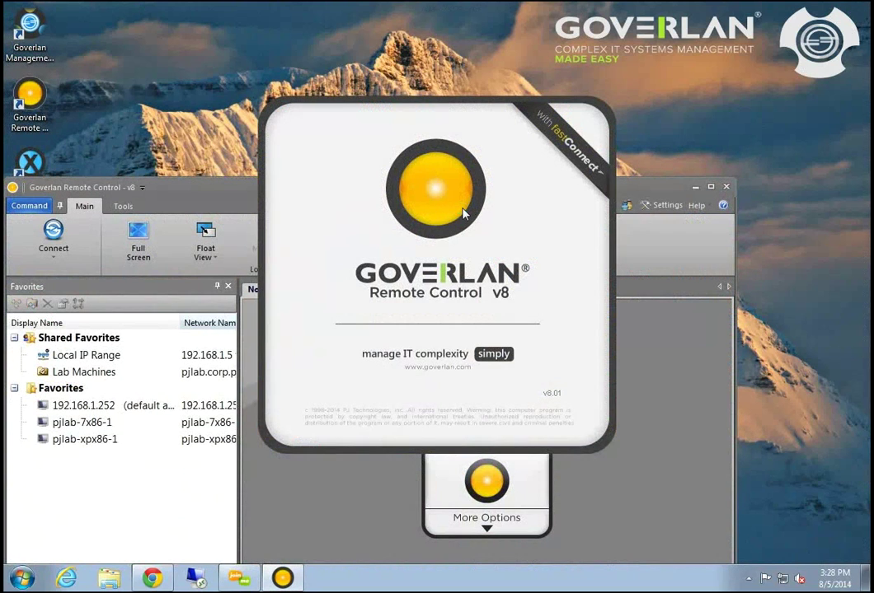
Maximize the new Goverlan window and expand More Options under Connect
{"action": "double_click", "coordinate": [392, 189]}
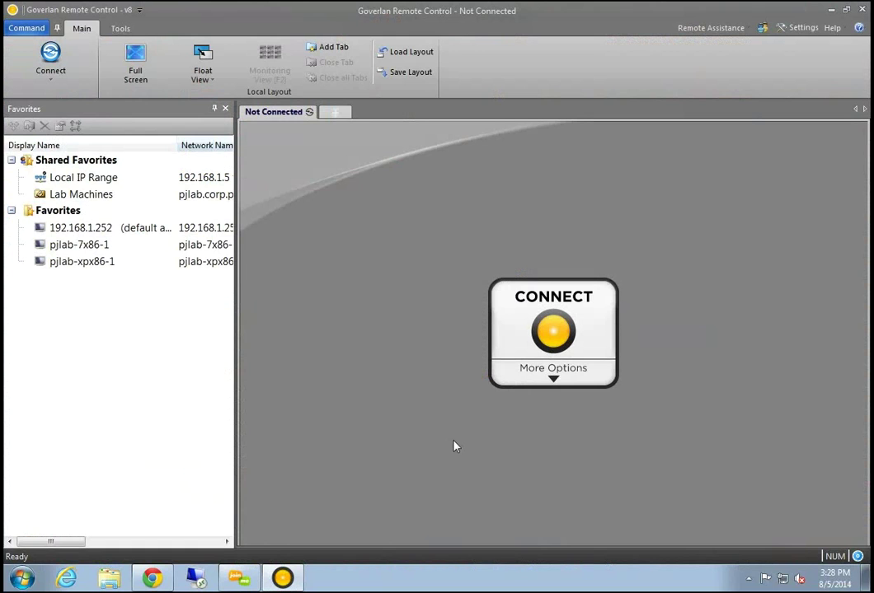
{"action": "left_click", "coordinate": [553, 380]}
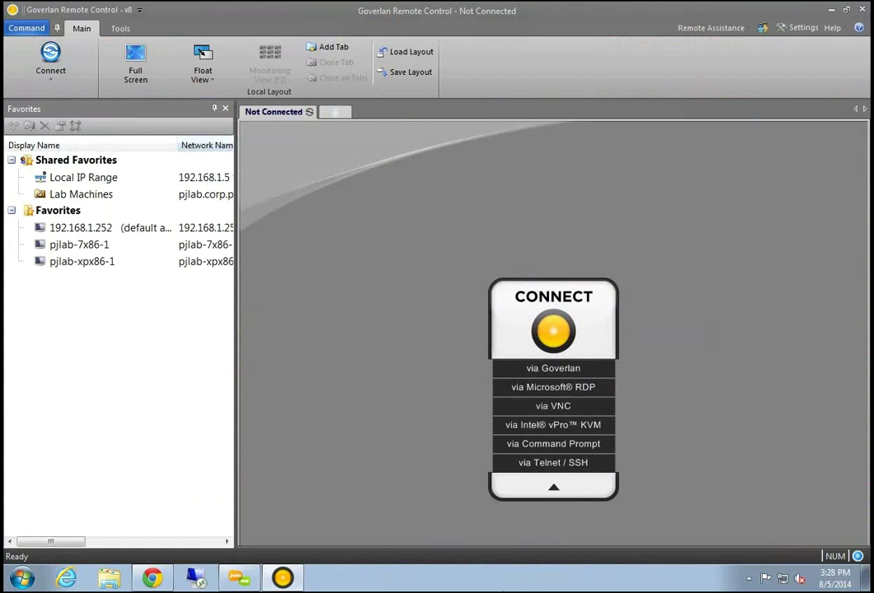
Start a 'via Intel vPro KVM' connection and position the Remote Control Connection dialog
{"action": "left_click", "coordinate": [595, 434]}
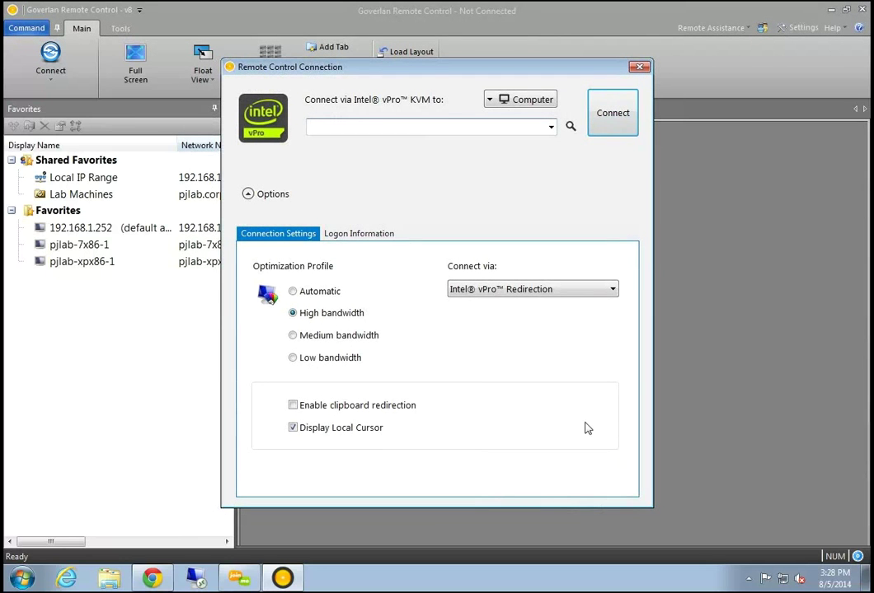
{"action": "left_click_drag", "start_coordinate": [363, 73], "coordinate": [382, 90]}
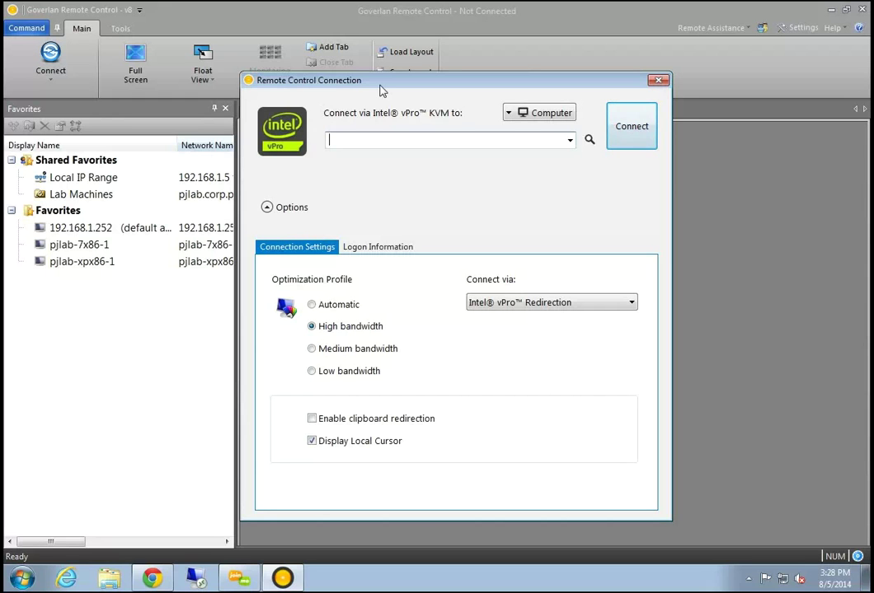
{"action": "left_click_drag", "start_coordinate": [381, 91], "coordinate": [384, 101]}
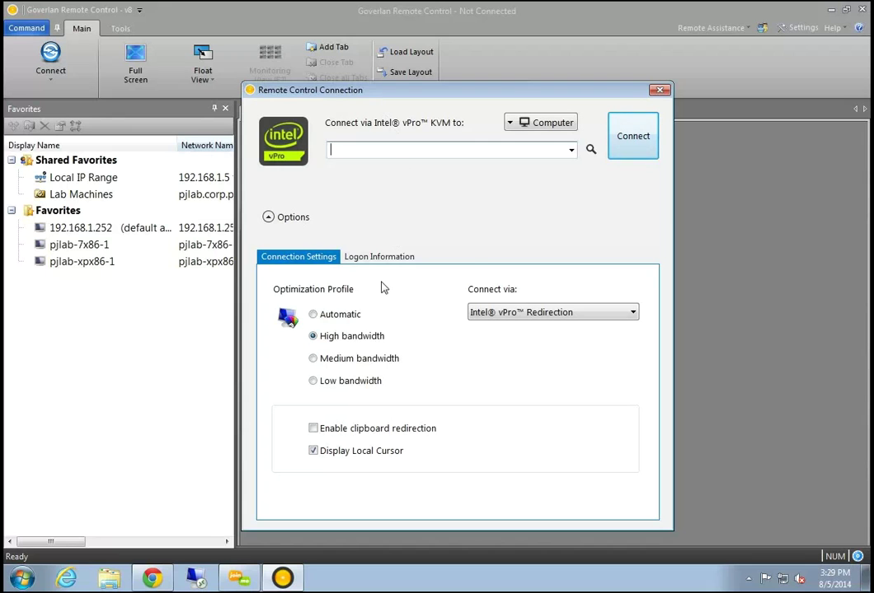
Choose specific logon credentials and start a KVM connection to pjlab-ivpro-02.pjlab.corp.pjtec.com
{"action": "left_click", "coordinate": [387, 256]}
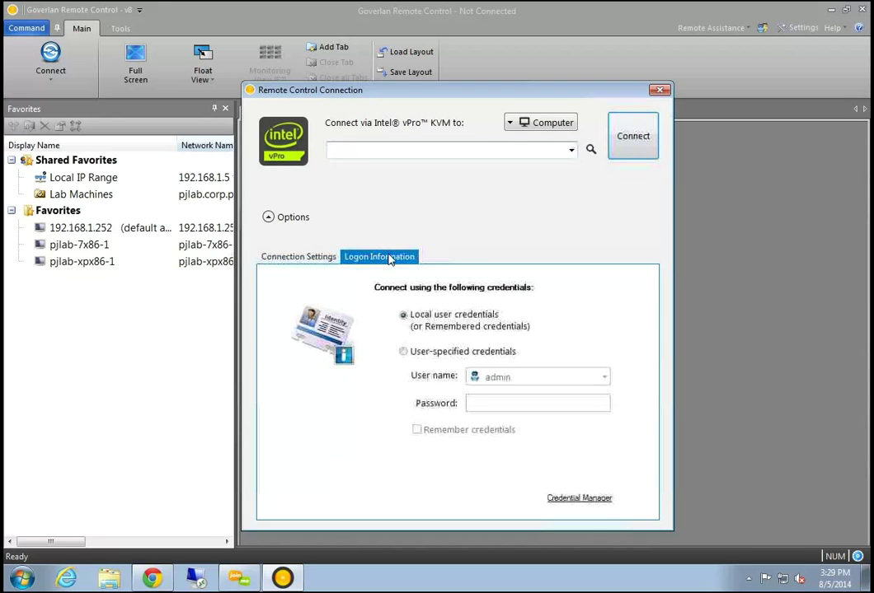
{"action": "left_click", "coordinate": [403, 351]}
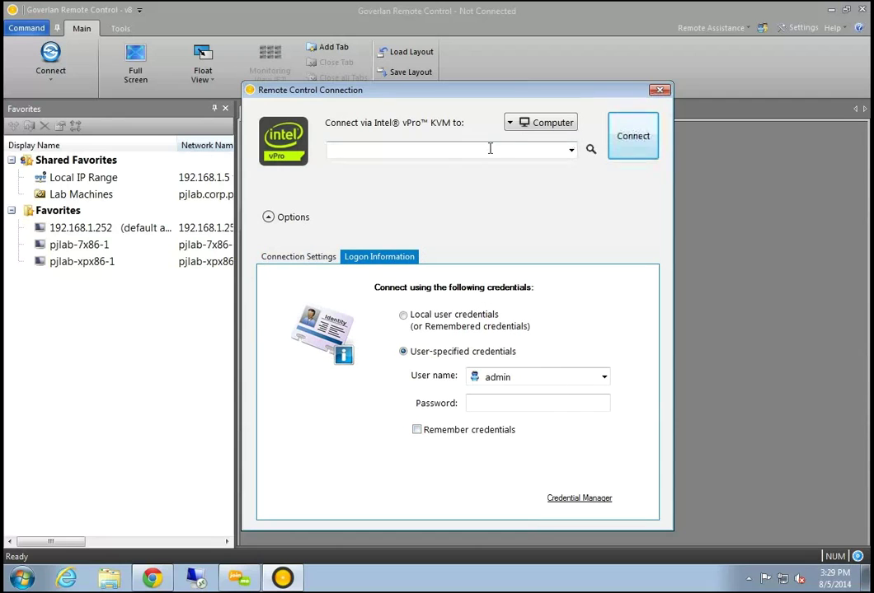
{"action": "left_click", "coordinate": [570, 151]}
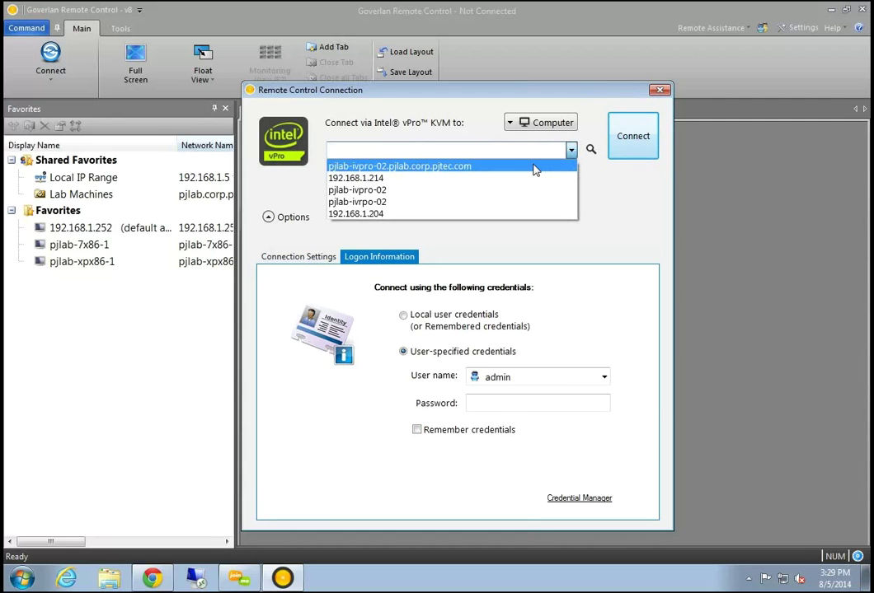
{"action": "left_click", "coordinate": [534, 167]}
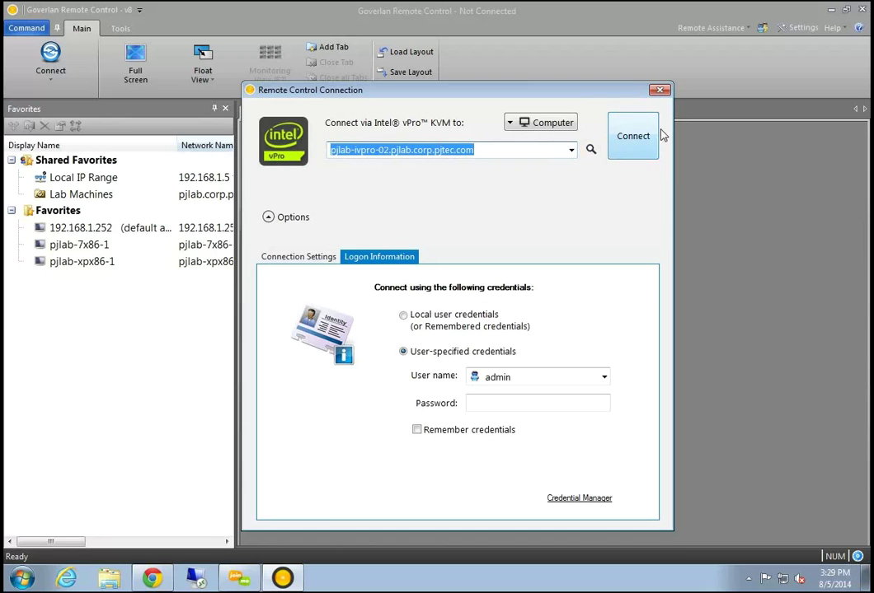
{"action": "left_click", "coordinate": [633, 138]}
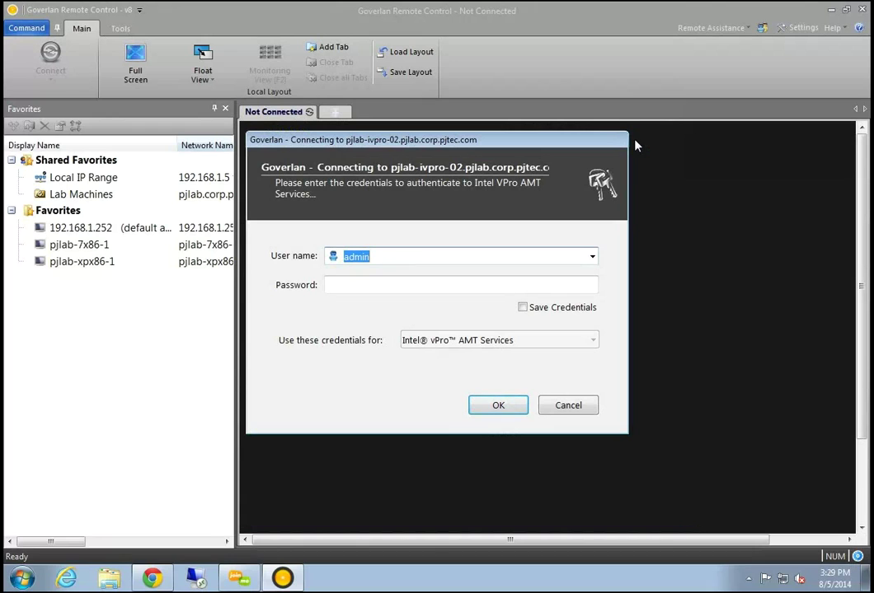
Enter the Intel vPro AMT password, correcting a typo, and submit it to open the KVM session
{"action": "left_click", "coordinate": [426, 283]}
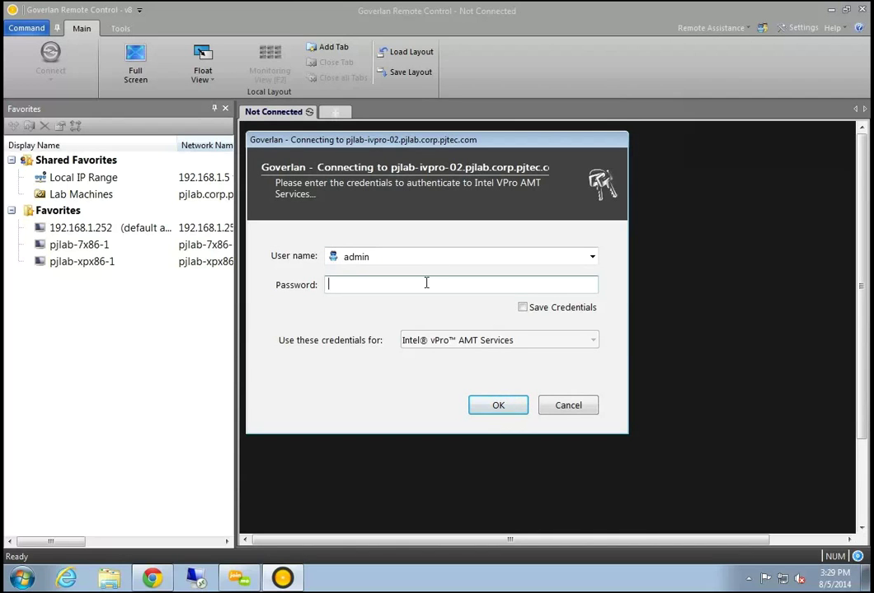
{"action": "type", "text": "•••"}
{"action": "key", "text": "BackSpace"}
{"action": "key", "text": "BackSpace"}
{"action": "key", "text": "BackSpace"}
{"action": "type", "text": "••••••••"}
{"action": "left_click", "coordinate": [489, 407]}
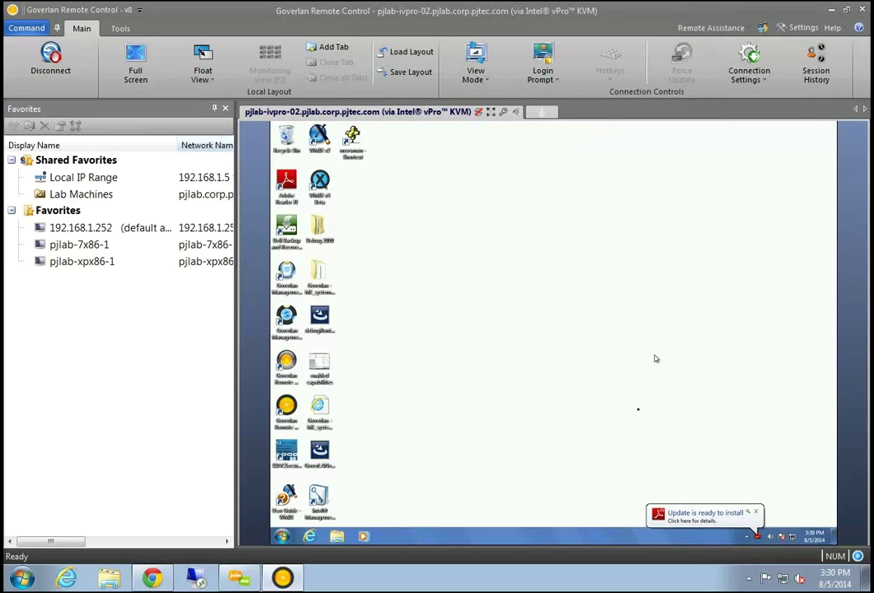
Dismiss the Adobe update notice and check, then close, the Intel Management and Security Status window from the tray
{"action": "left_click", "coordinate": [757, 514]}
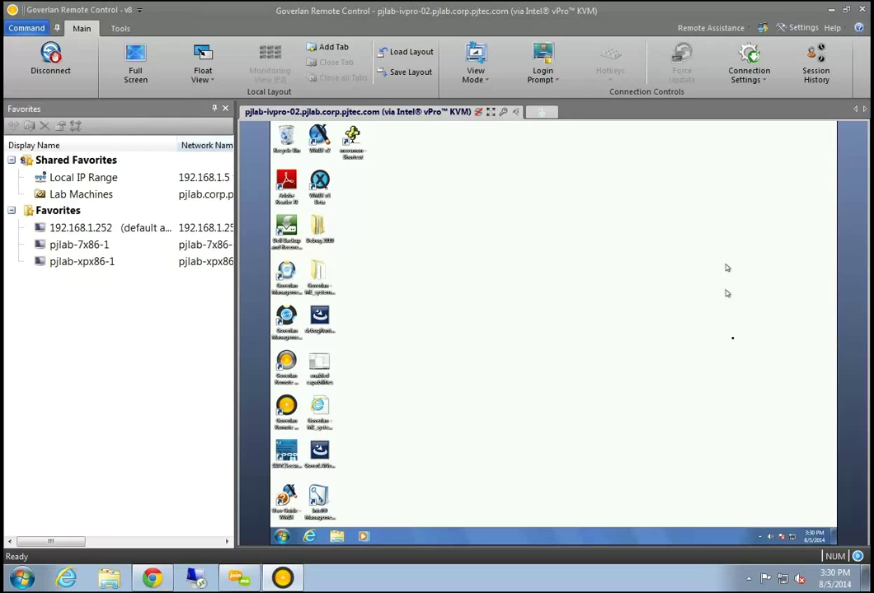
{"action": "left_click", "coordinate": [759, 537]}
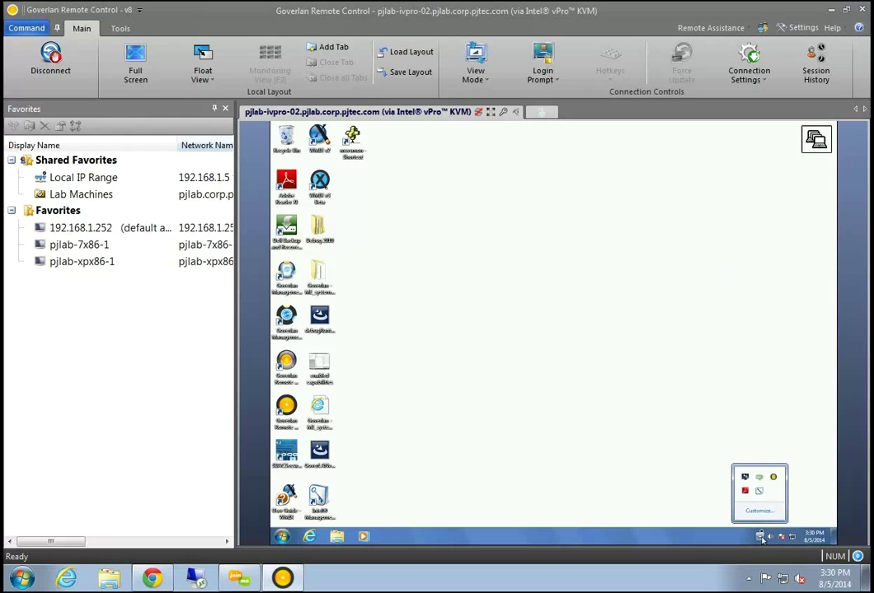
{"action": "left_click", "coordinate": [759, 492]}
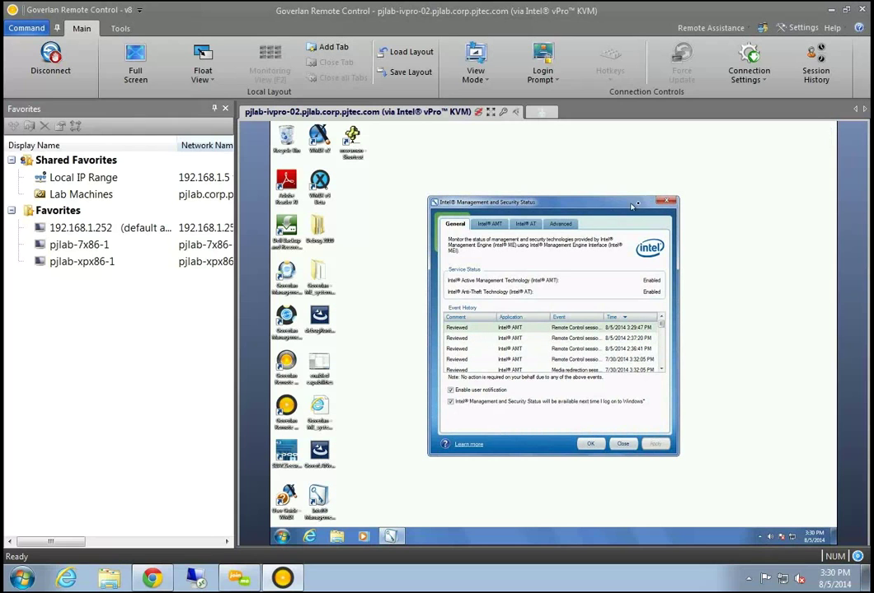
{"action": "key", "text": "Escape"}
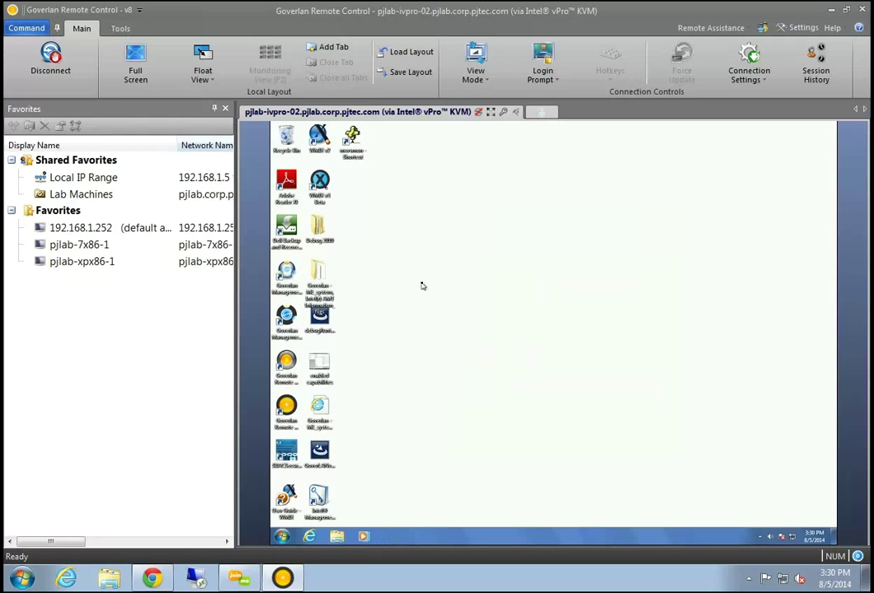
{"action": "left_click", "coordinate": [316, 232]}
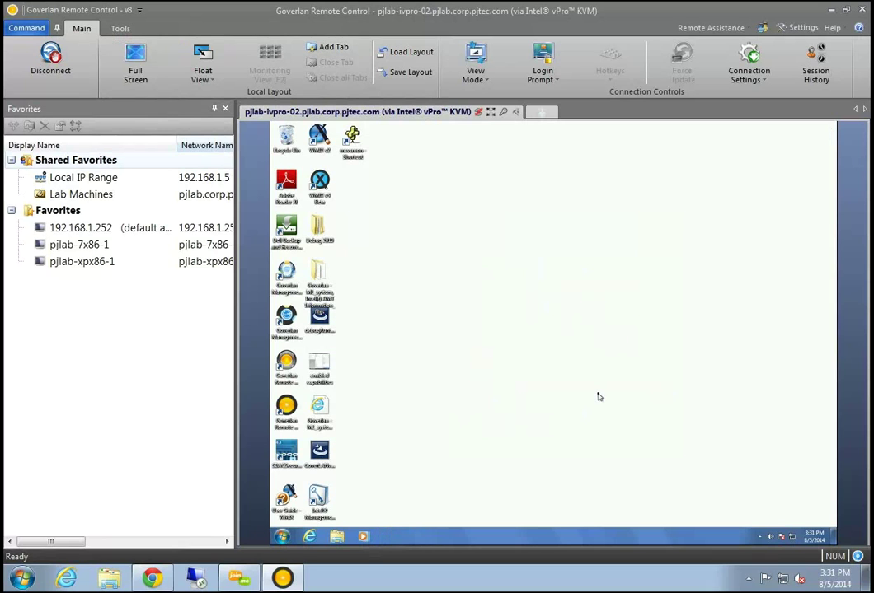
From Login Prompt > Power Options, confirm Restart to BIOS (AMT) and move the window aside
{"action": "left_click", "coordinate": [544, 76]}
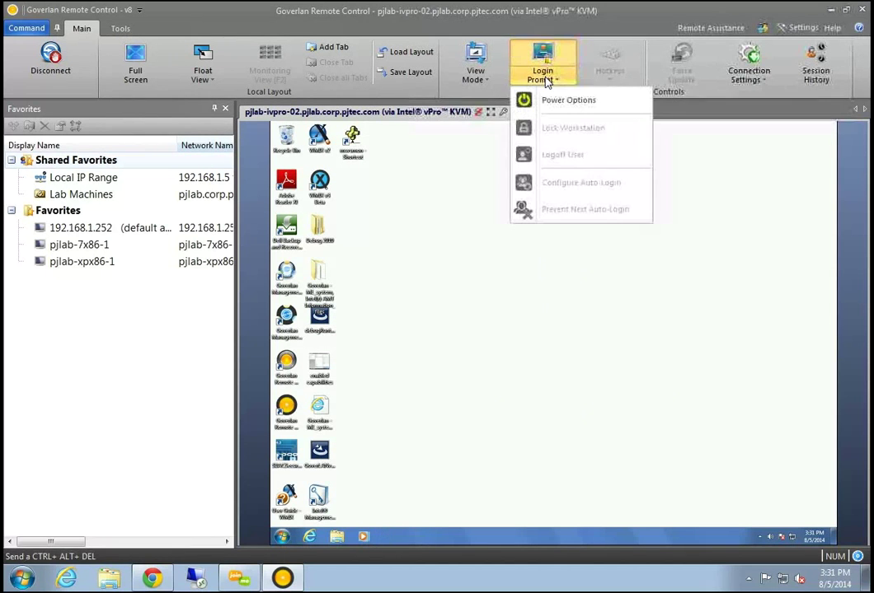
{"action": "left_click", "coordinate": [582, 108]}
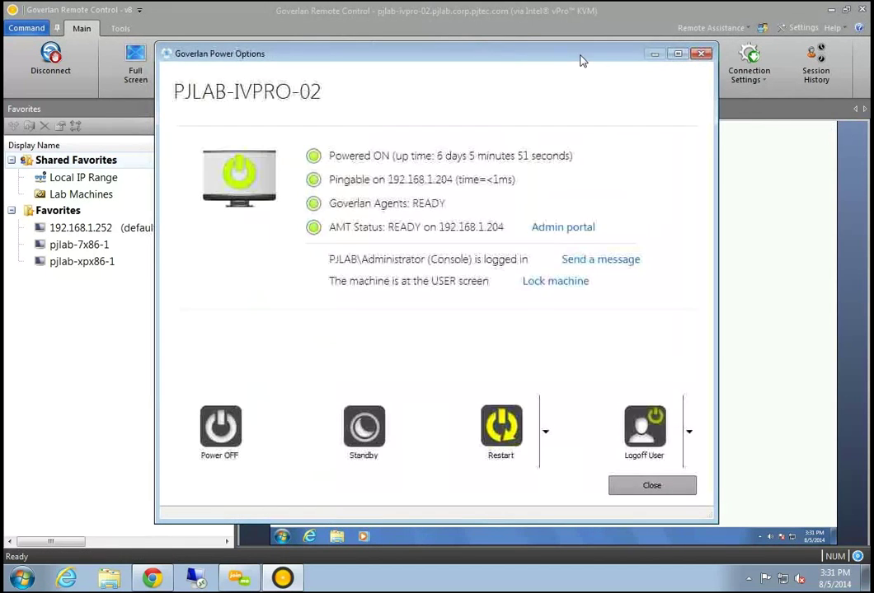
{"action": "left_click_drag", "start_coordinate": [581, 60], "coordinate": [651, 60]}
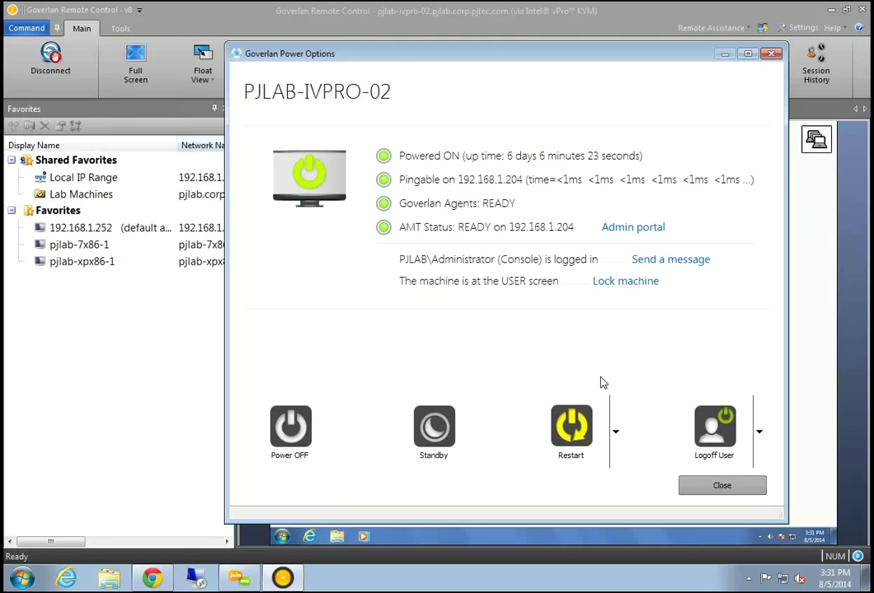
{"action": "left_click", "coordinate": [614, 430]}
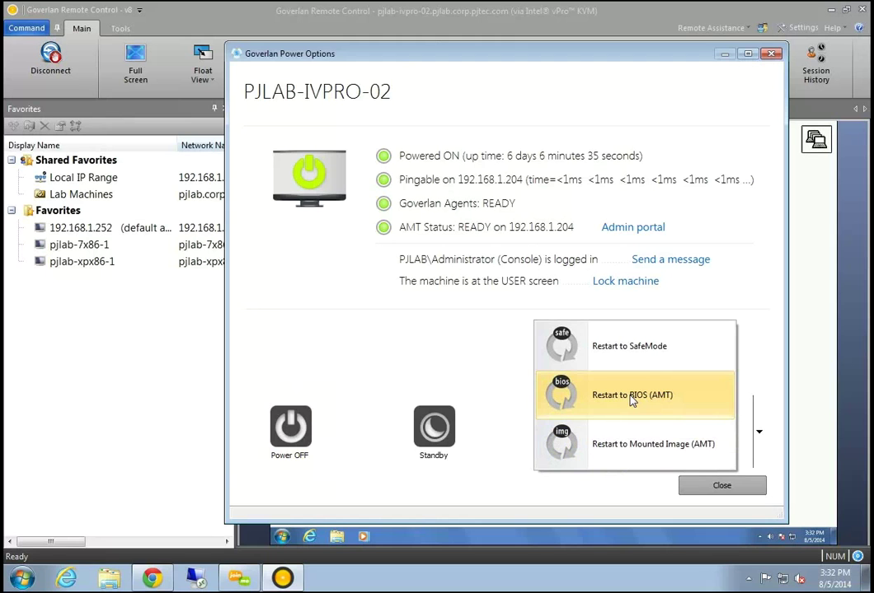
{"action": "left_click", "coordinate": [632, 398]}
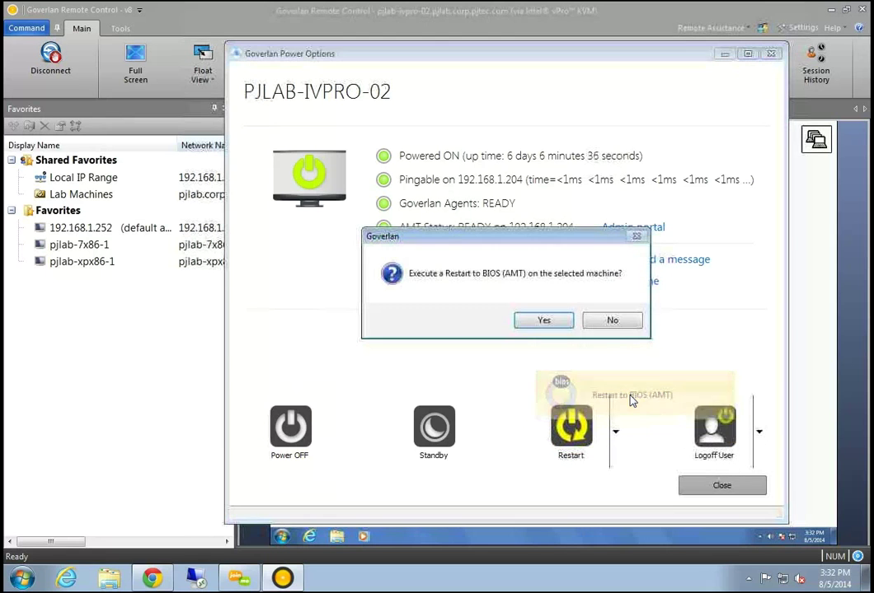
{"action": "left_click", "coordinate": [545, 319]}
{"action": "left_click_drag", "start_coordinate": [686, 56], "coordinate": [212, 218]}
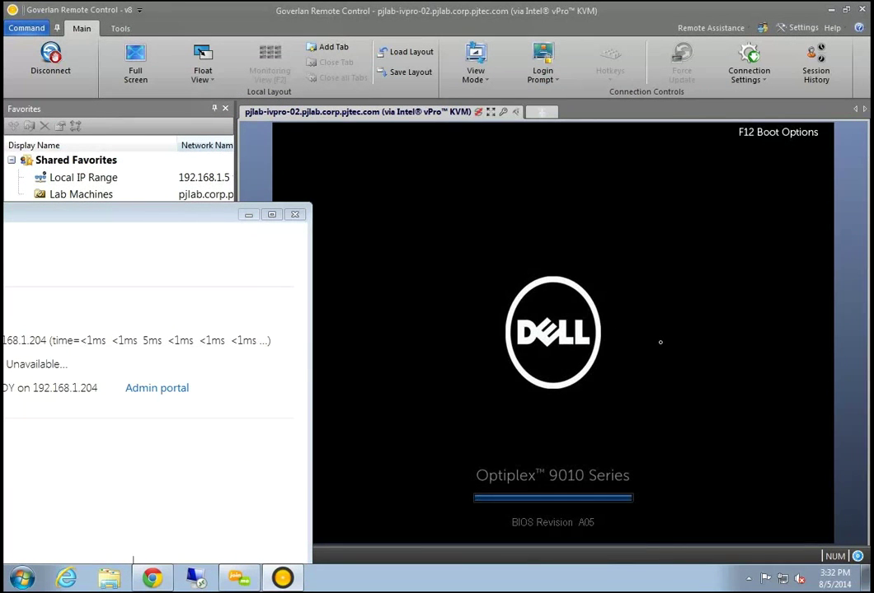
Press F2 to enter the Dell BIOS setup, close Power Options, and browse the settings categories
{"action": "key", "text": "F2"}
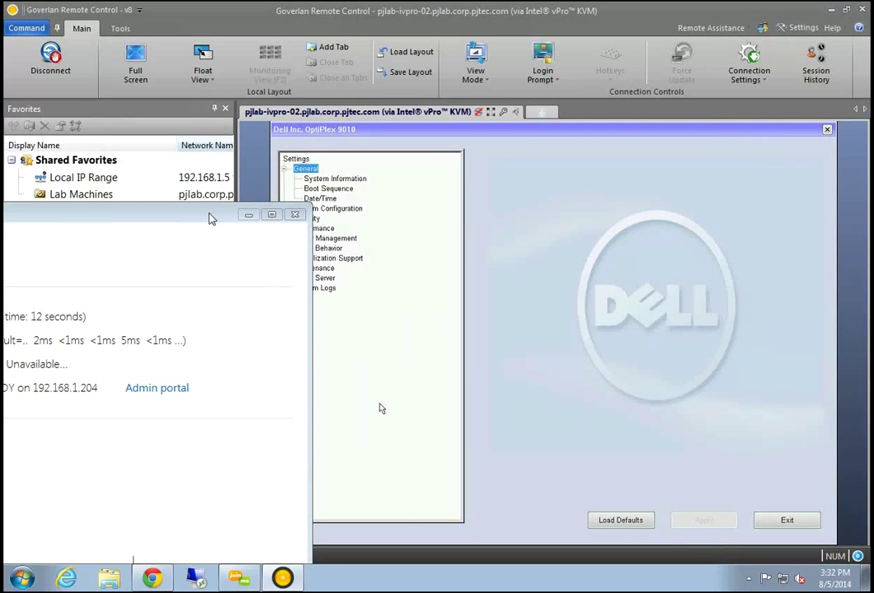
{"action": "left_click_drag", "start_coordinate": [210, 219], "coordinate": [675, 88]}
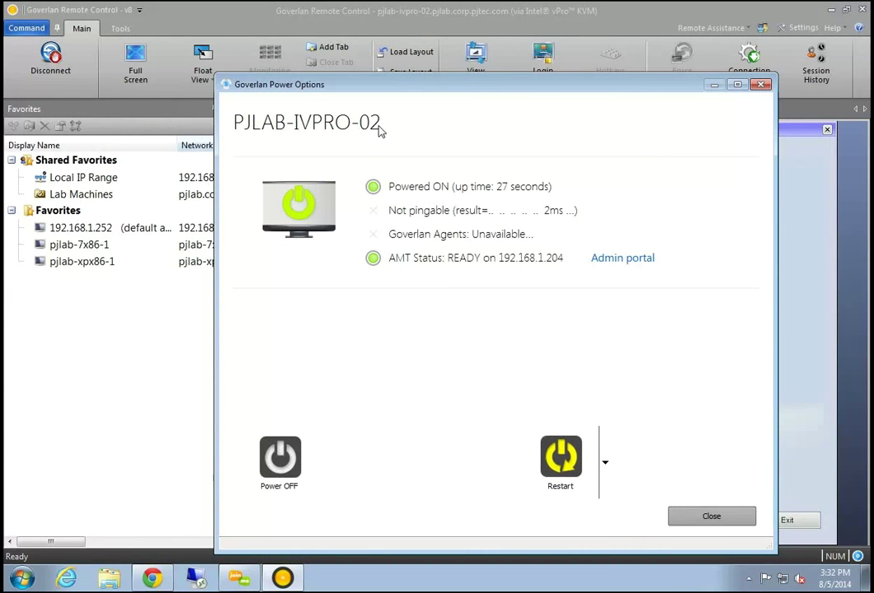
{"action": "left_click_drag", "start_coordinate": [527, 97], "coordinate": [75, 211]}
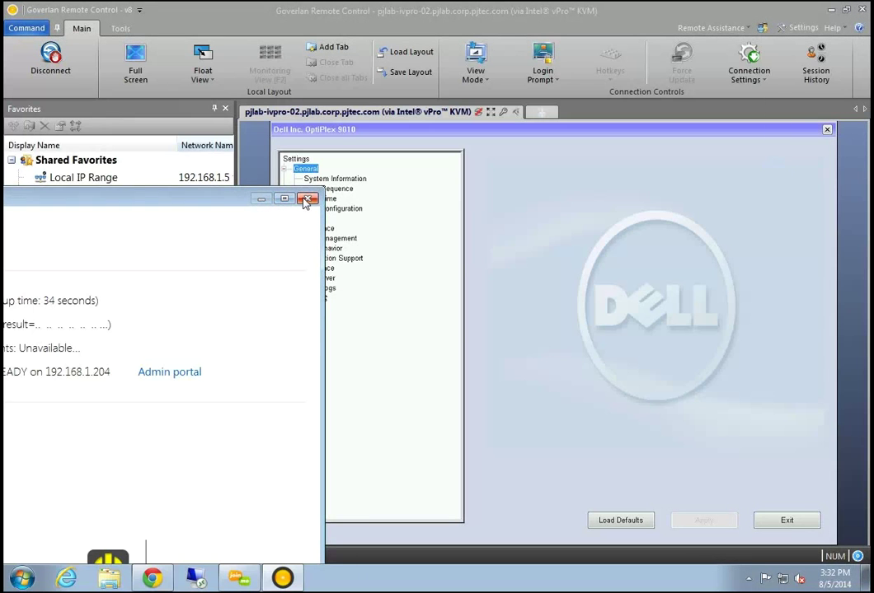
{"action": "left_click", "coordinate": [669, 241]}
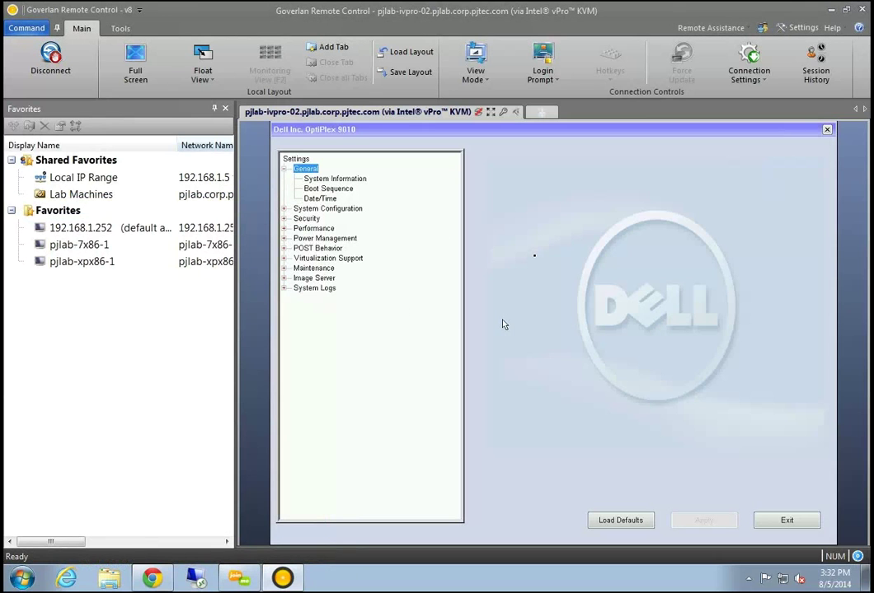
{"action": "key", "text": "Down"}
{"action": "key", "text": "Down"}
{"action": "key", "text": "Down"}
{"action": "key", "text": "Down"}
{"action": "key", "text": "Down"}
{"action": "key", "text": "Down"}
{"action": "key", "text": "Down"}
{"action": "key", "text": "Up"}
{"action": "key", "text": "Up"}
{"action": "key", "text": "Up"}
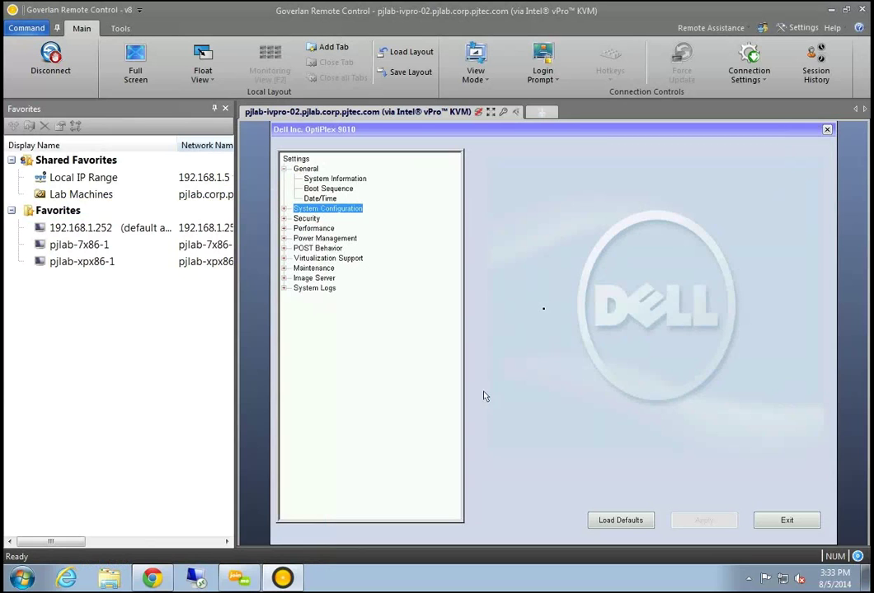
In Login Prompt > Power Options, choose the Restart to Mounted Image (AMT) option
{"action": "left_click", "coordinate": [552, 83]}
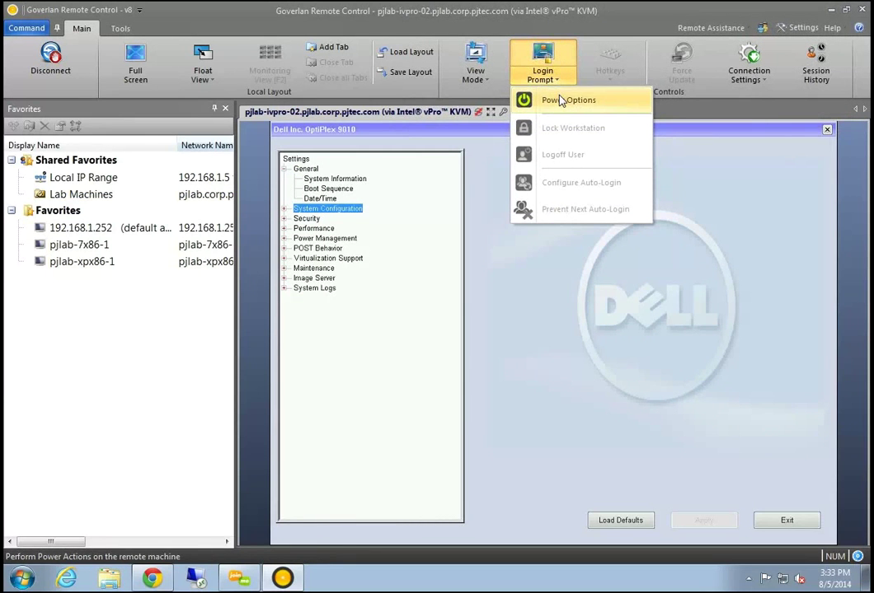
{"action": "left_click", "coordinate": [561, 99]}
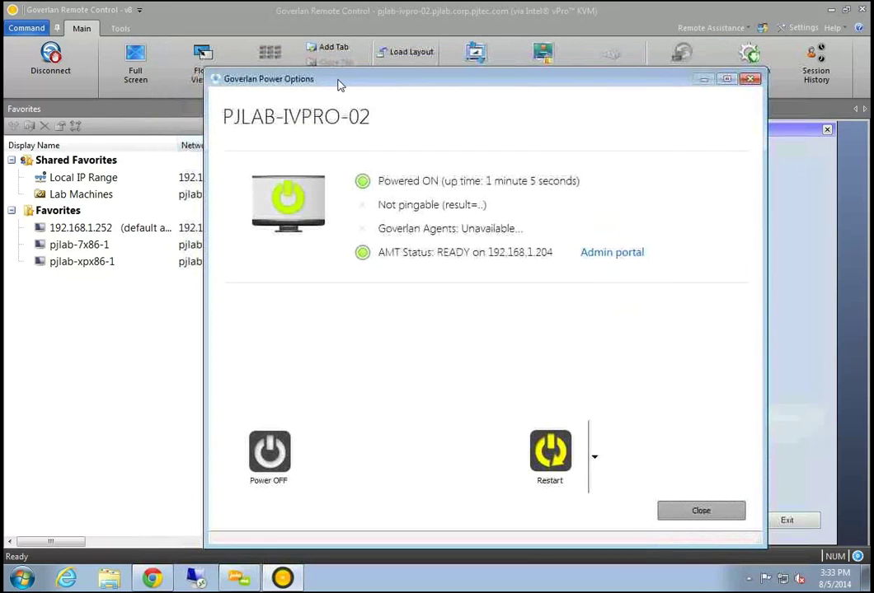
{"action": "left_click_drag", "start_coordinate": [337, 85], "coordinate": [343, 81]}
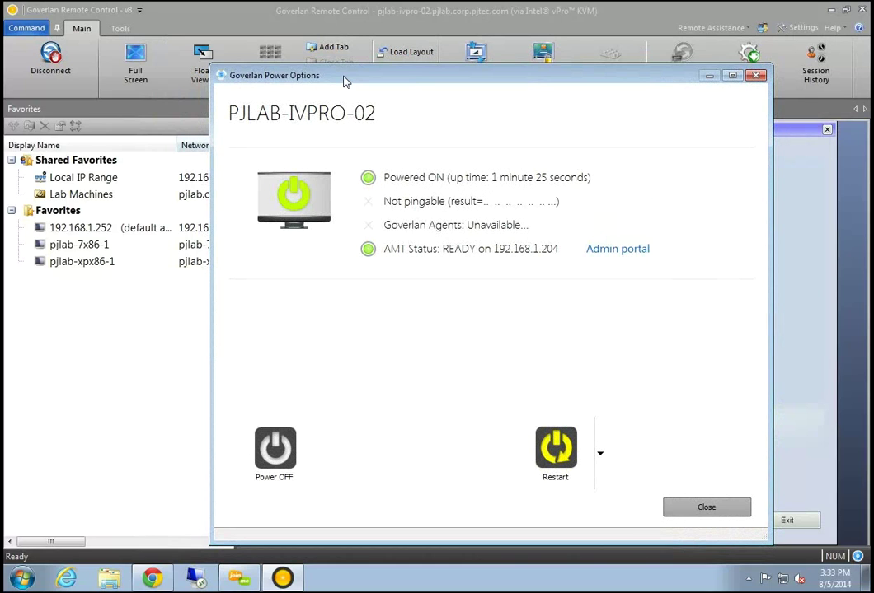
{"action": "left_click", "coordinate": [600, 452]}
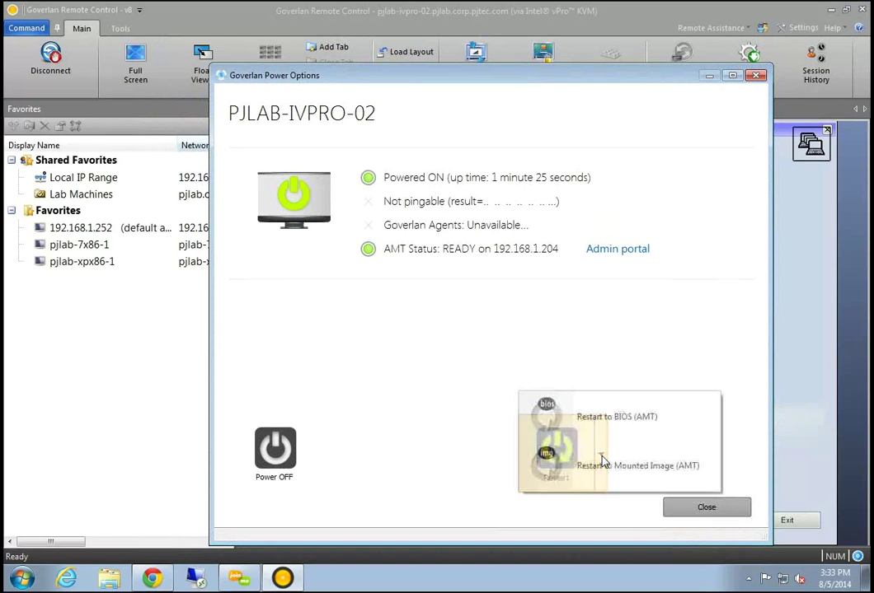
{"action": "left_click", "coordinate": [674, 475]}
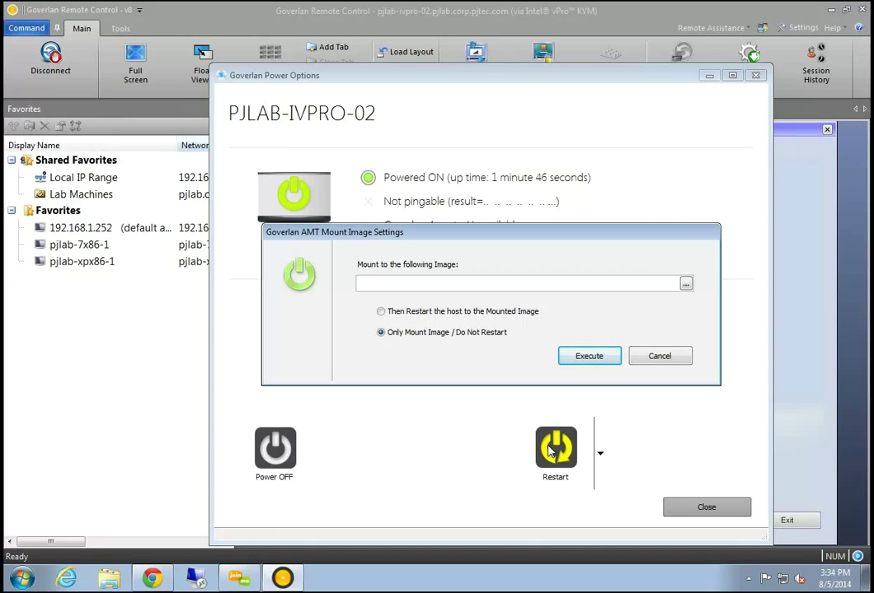
Mount DiagnosticCD.iso with 'Then Restart the host' selected, execute, and watch the reboot
{"action": "left_click_drag", "start_coordinate": [620, 234], "coordinate": [626, 221]}
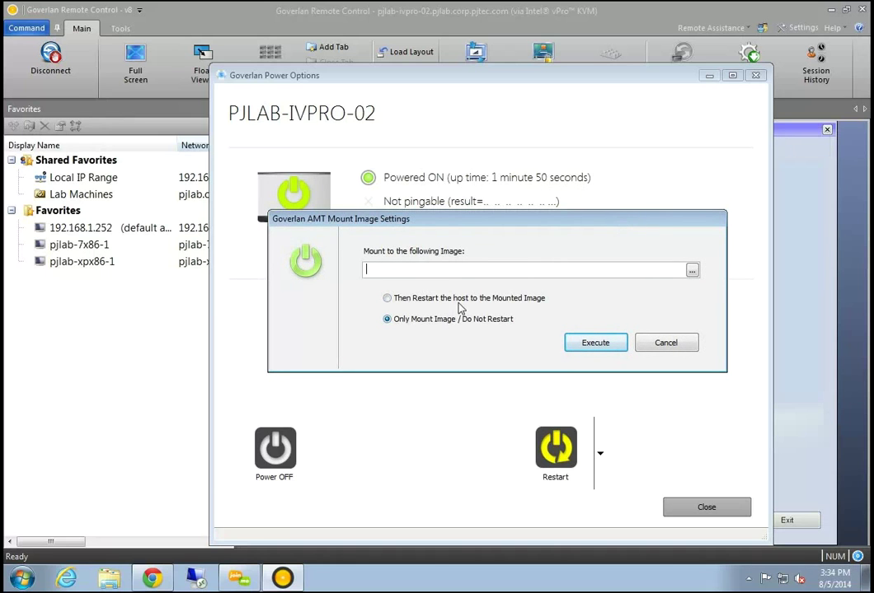
{"action": "left_click", "coordinate": [387, 299]}
{"action": "left_click", "coordinate": [692, 270]}
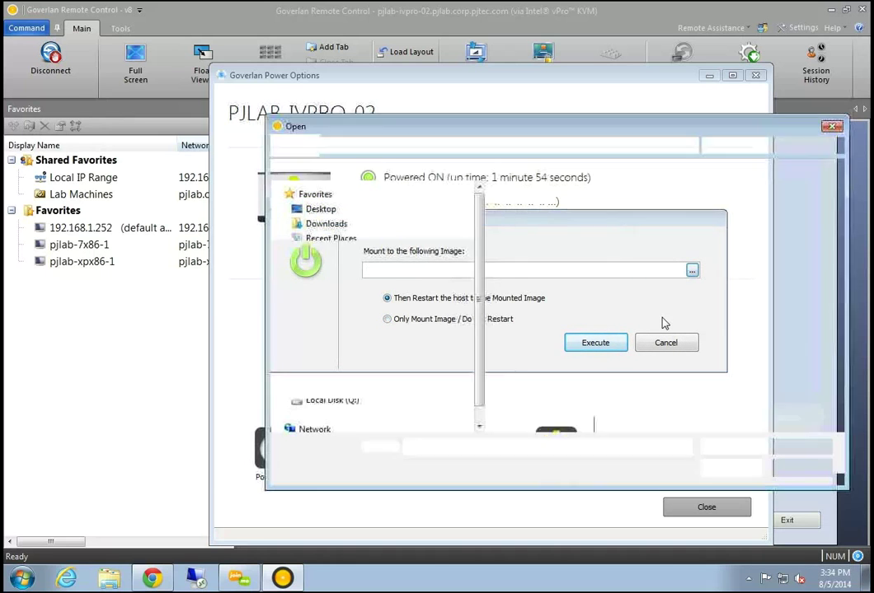
{"action": "left_click", "coordinate": [561, 371]}
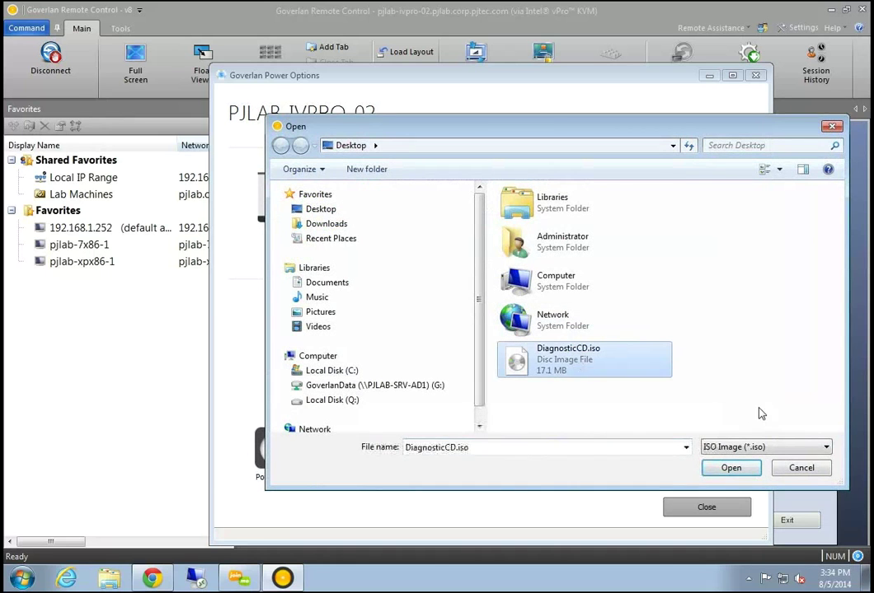
{"action": "left_click", "coordinate": [720, 471]}
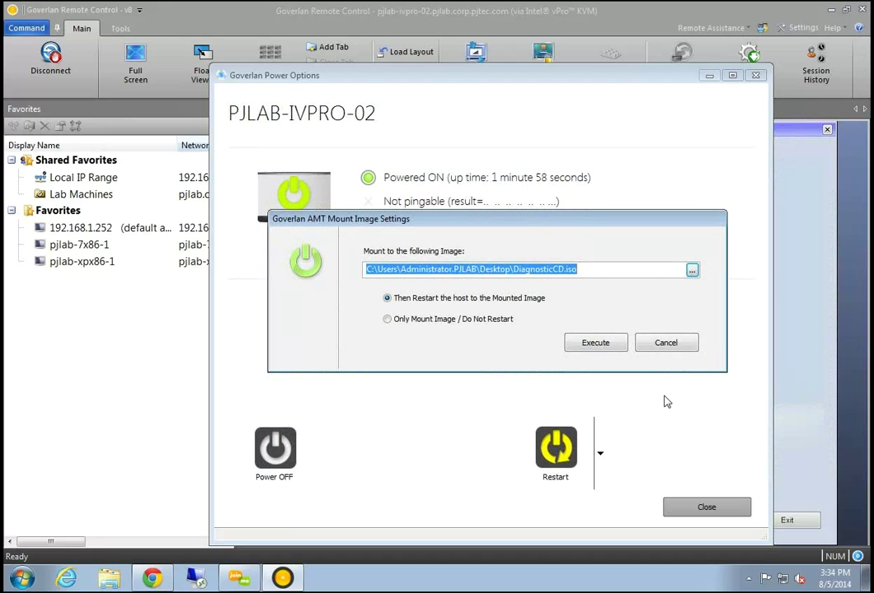
{"action": "left_click", "coordinate": [600, 345]}
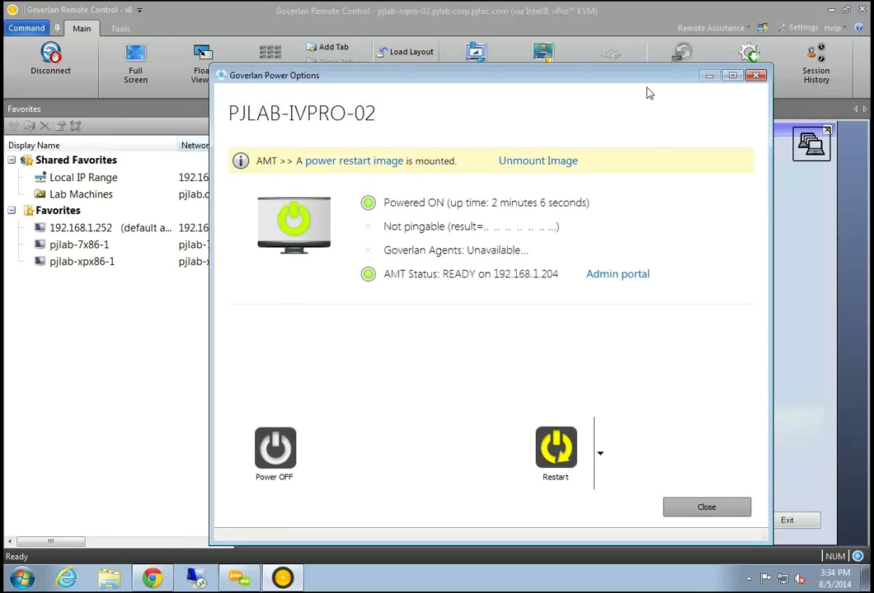
{"action": "left_click_drag", "start_coordinate": [601, 93], "coordinate": [542, 104]}
{"action": "left_click_drag", "start_coordinate": [366, 105], "coordinate": [433, 101]}
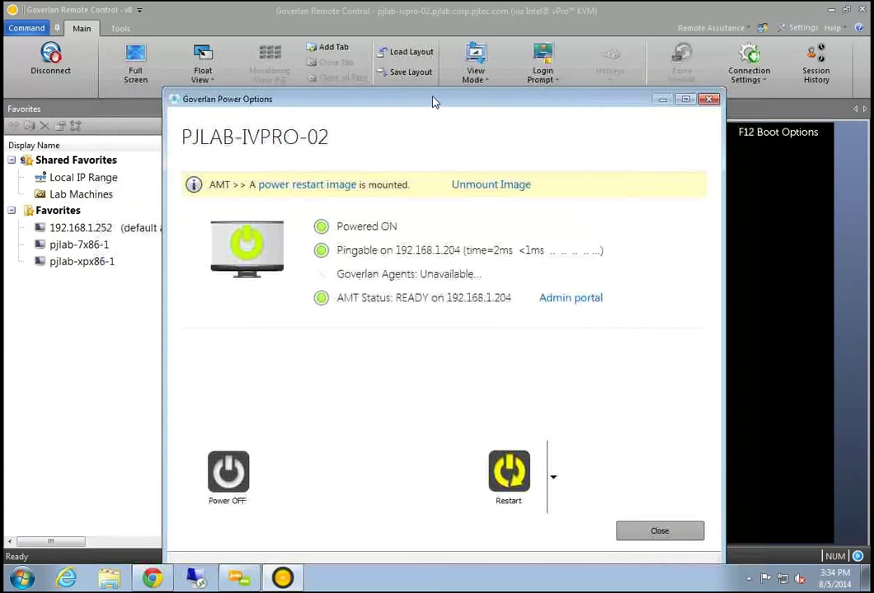
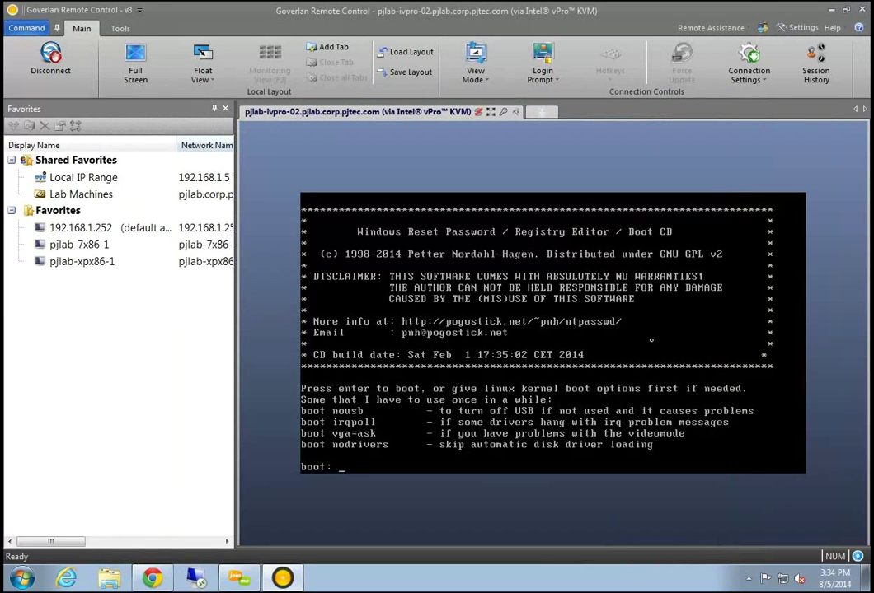
At the boot: prompt, boot the Offline NT Password & Registry Editor CD with the default kernel options
{"action": "key", "text": "Return"}
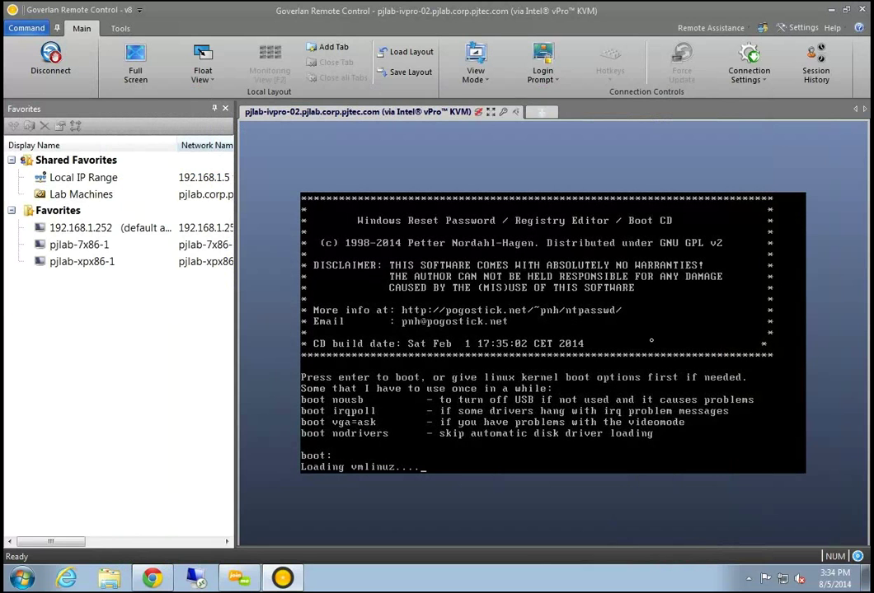
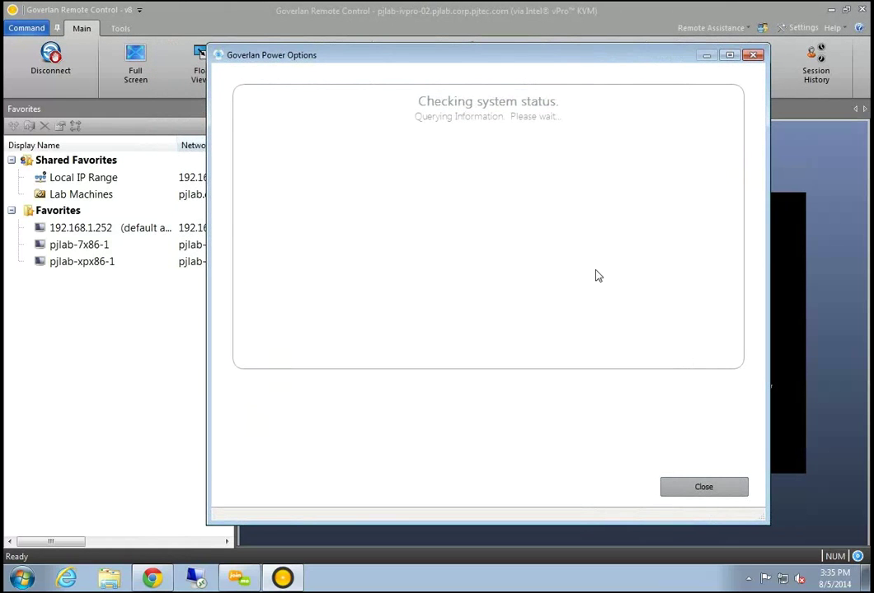
Choose Restart to Mounted Image (AMT) from the restart options for PJLAB-IVPRO-02
{"action": "left_click", "coordinate": [596, 433]}
{"action": "left_click", "coordinate": [597, 449]}
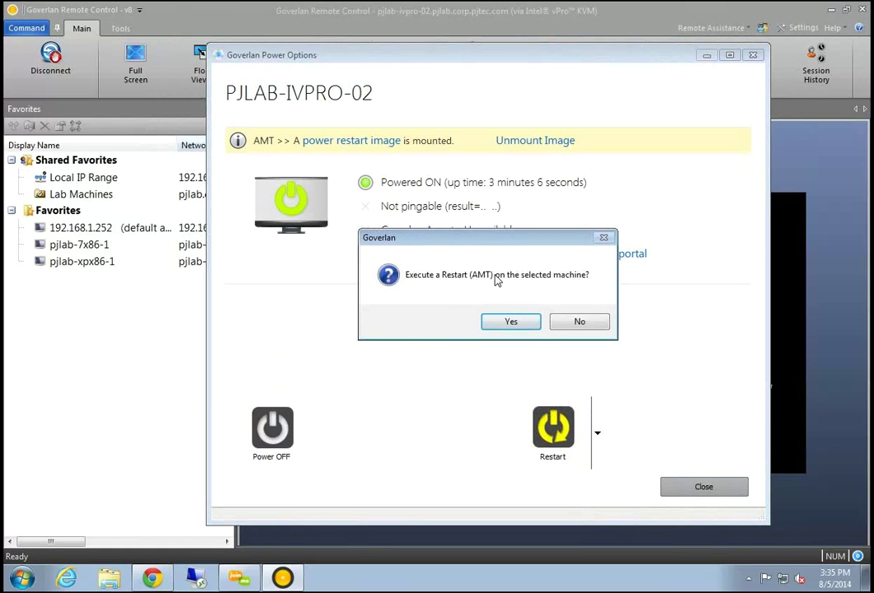
Confirm the AMT restart of PJLAB-IVPRO-02
{"action": "left_click", "coordinate": [520, 324]}
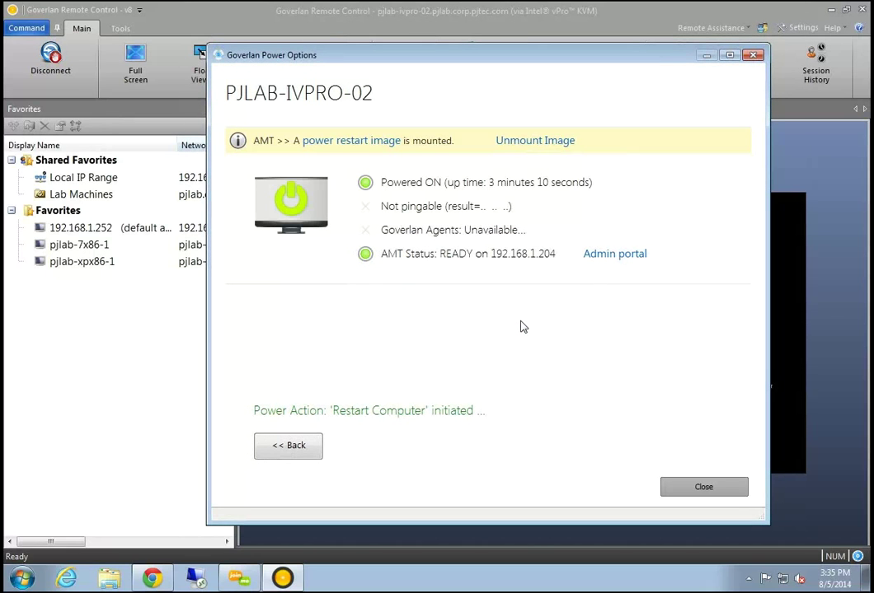
{"action": "left_click_drag", "start_coordinate": [554, 55], "coordinate": [582, 55]}
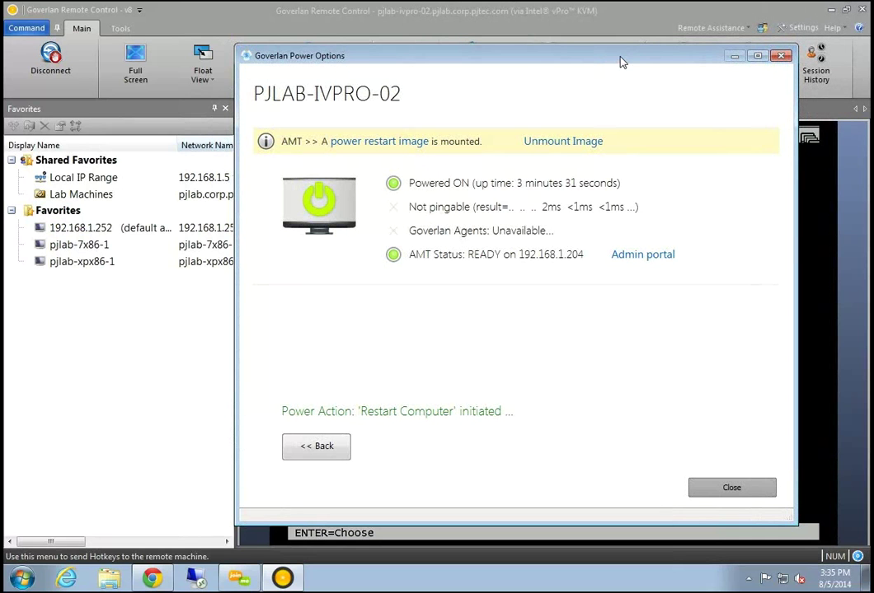
{"action": "left_click_drag", "start_coordinate": [622, 63], "coordinate": [343, 108]}
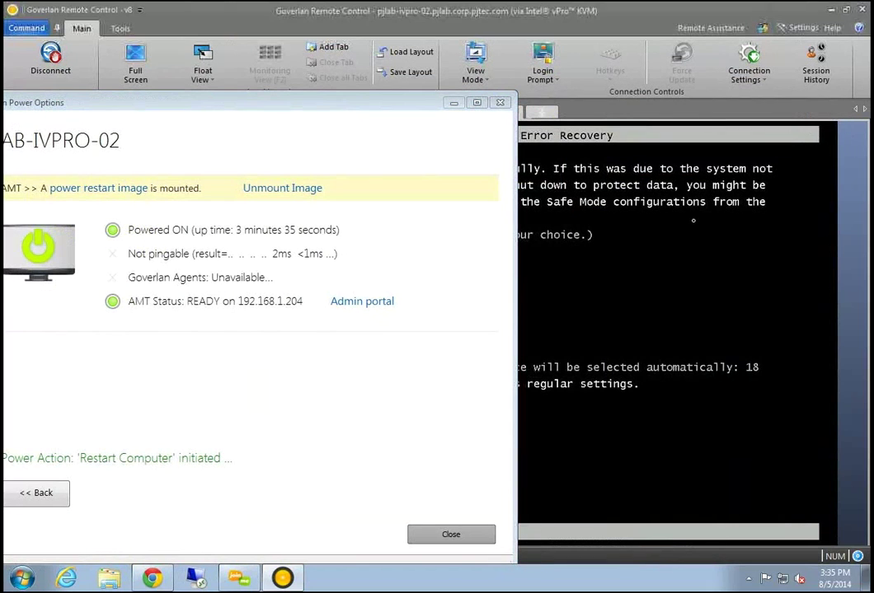
Skip the Error Recovery countdown so the machine boots normally to the Windows 7 login
{"action": "key", "text": "Return"}
{"action": "left_click_drag", "start_coordinate": [321, 109], "coordinate": [525, 77]}
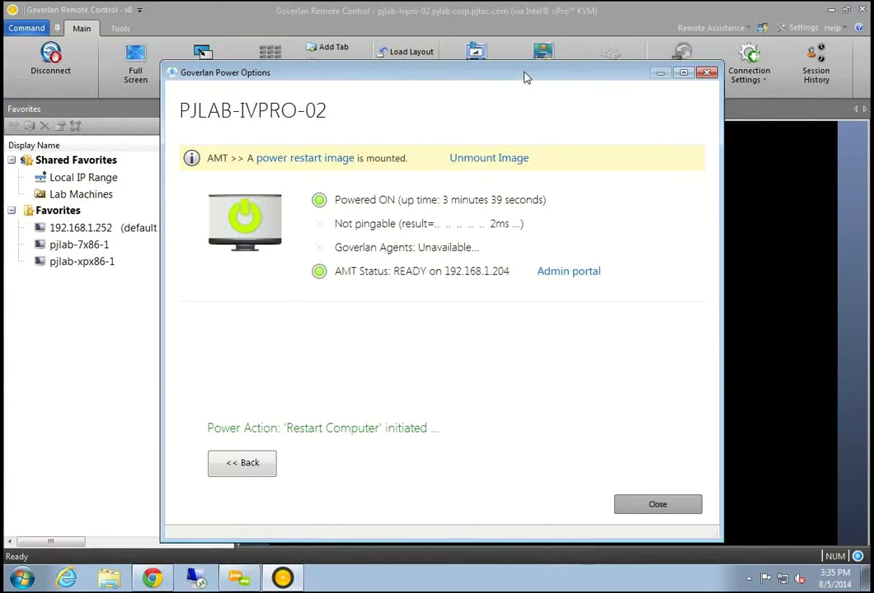
{"action": "left_click_drag", "start_coordinate": [372, 80], "coordinate": [399, 85]}
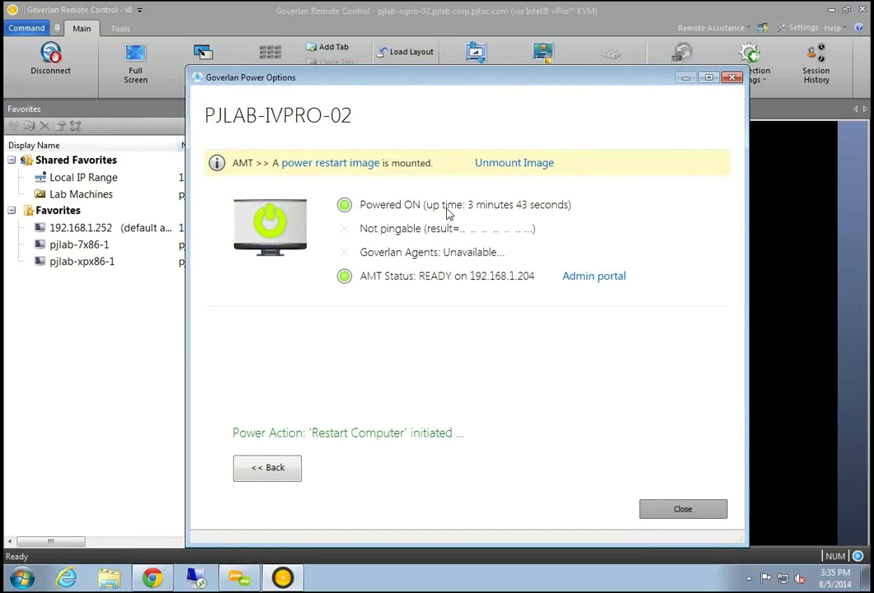
{"action": "left_click_drag", "start_coordinate": [601, 79], "coordinate": [350, 109]}
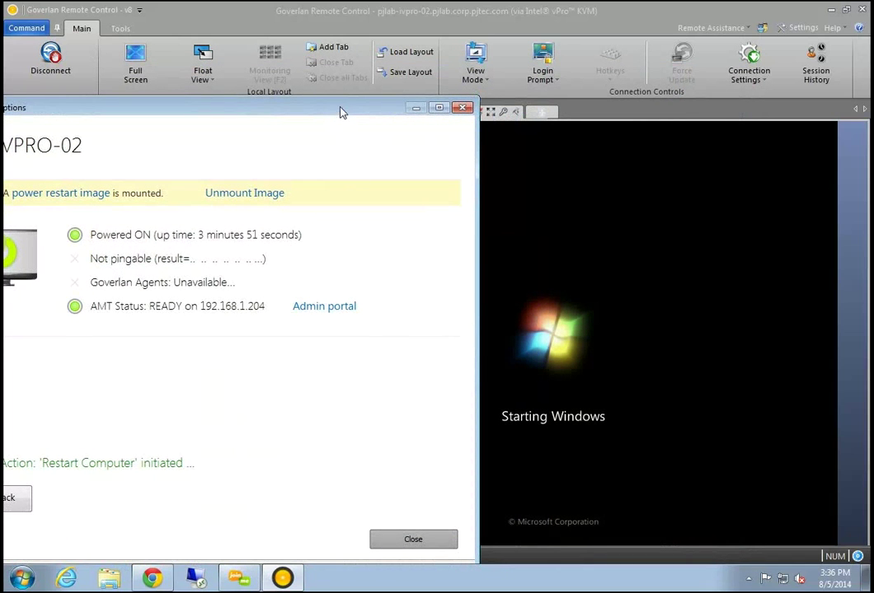
{"action": "left_click_drag", "start_coordinate": [341, 111], "coordinate": [356, 113]}
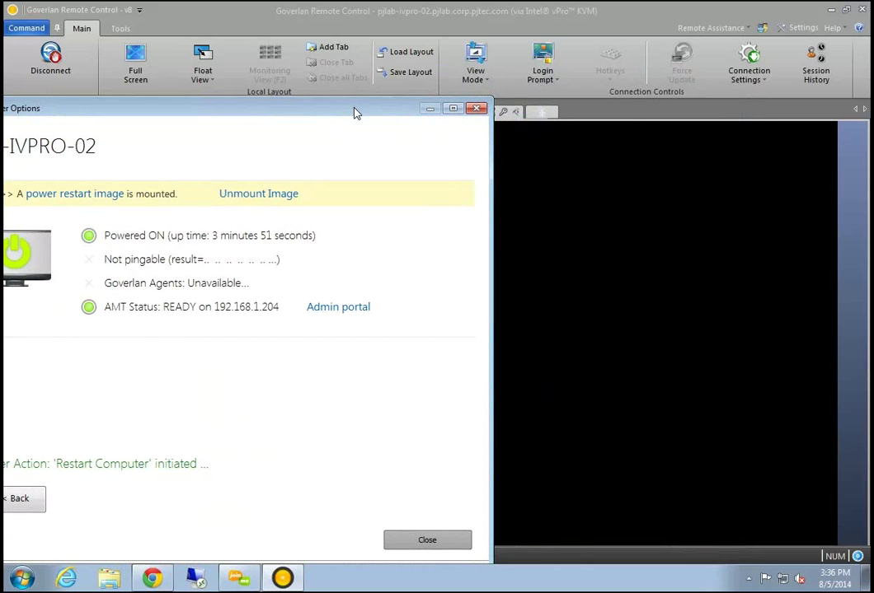
{"action": "left_click_drag", "start_coordinate": [357, 114], "coordinate": [360, 117]}
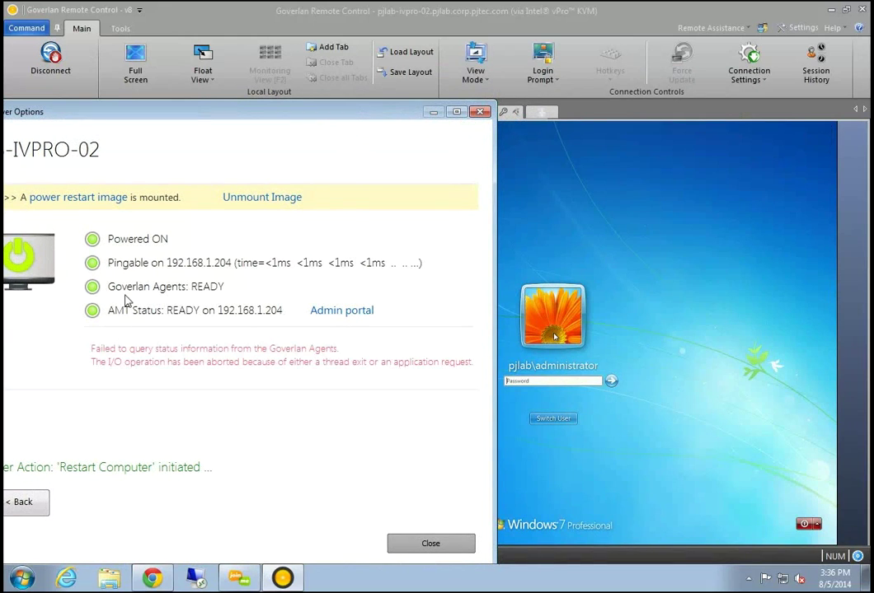
Go back from the power action result and close Power Options to return to the KVM session
{"action": "left_click", "coordinate": [36, 510]}
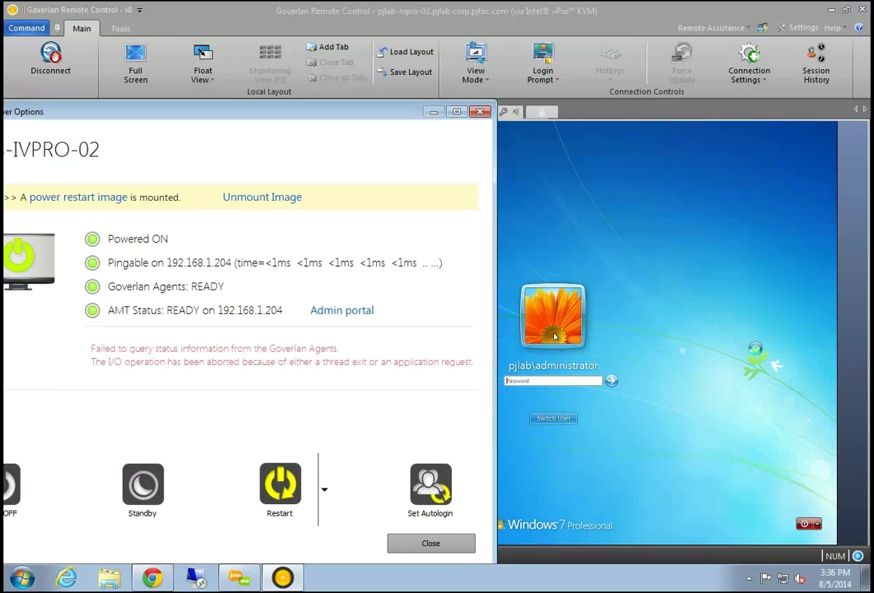
{"action": "left_click", "coordinate": [627, 288]}
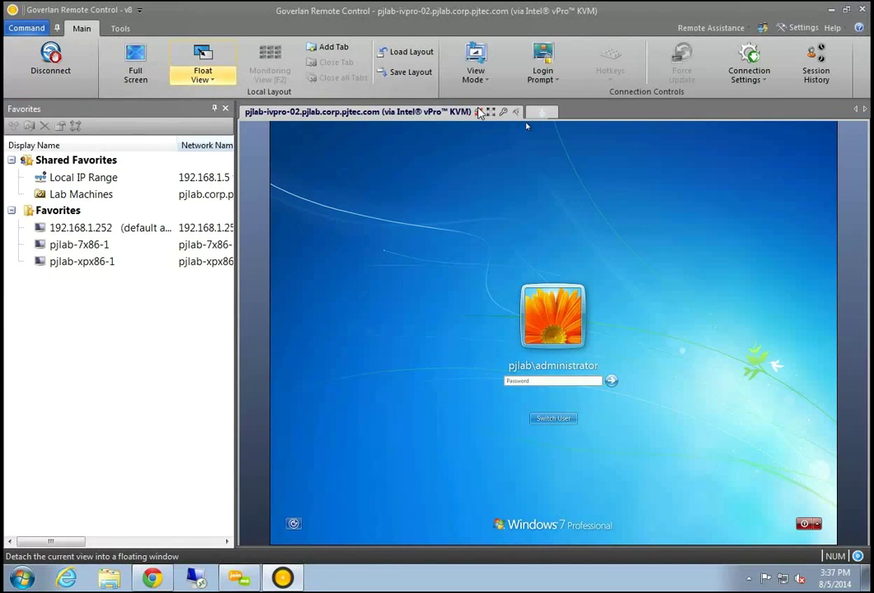
Disconnect the KVM session and open a remote command prompt on pjlab-7x86-1
{"action": "left_click", "coordinate": [50, 55]}
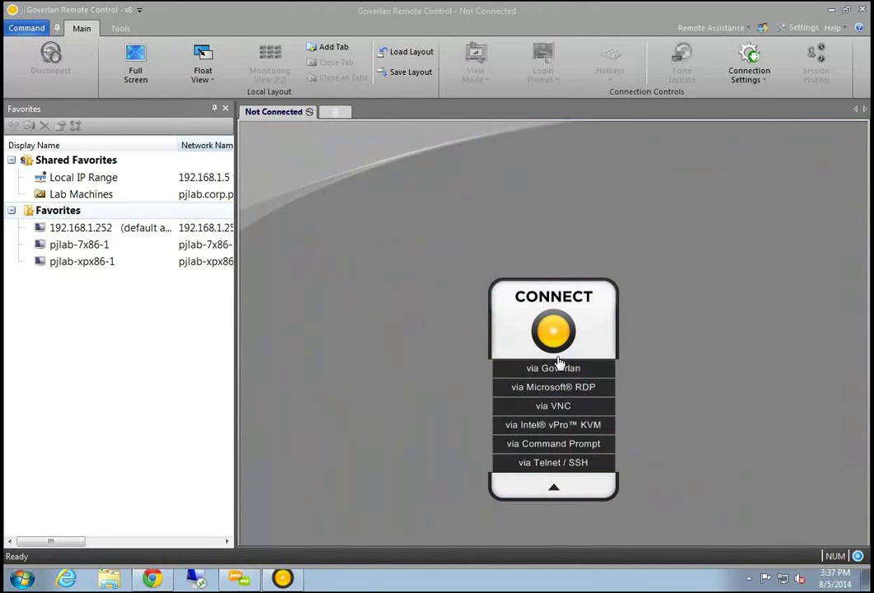
{"action": "left_click", "coordinate": [544, 410]}
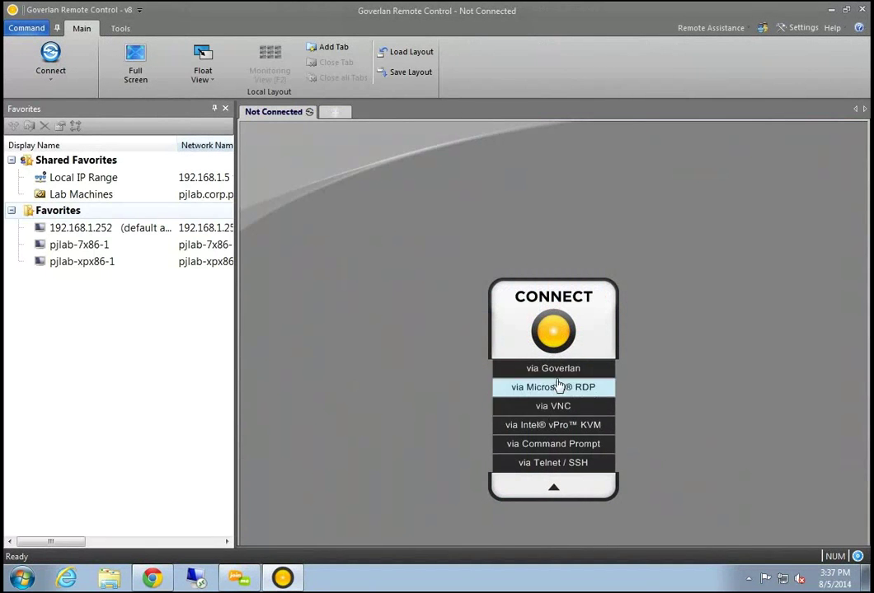
{"action": "left_click", "coordinate": [567, 449]}
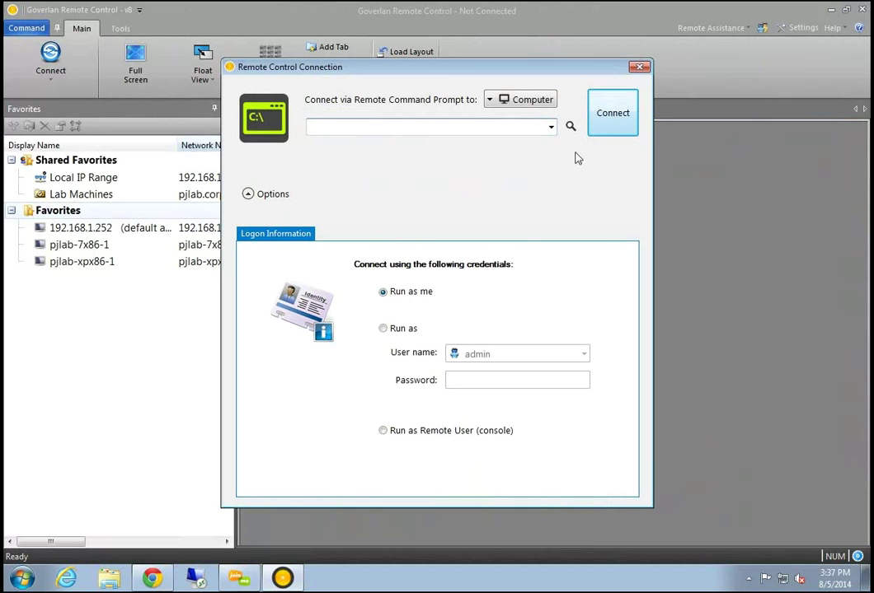
{"action": "left_click", "coordinate": [551, 126]}
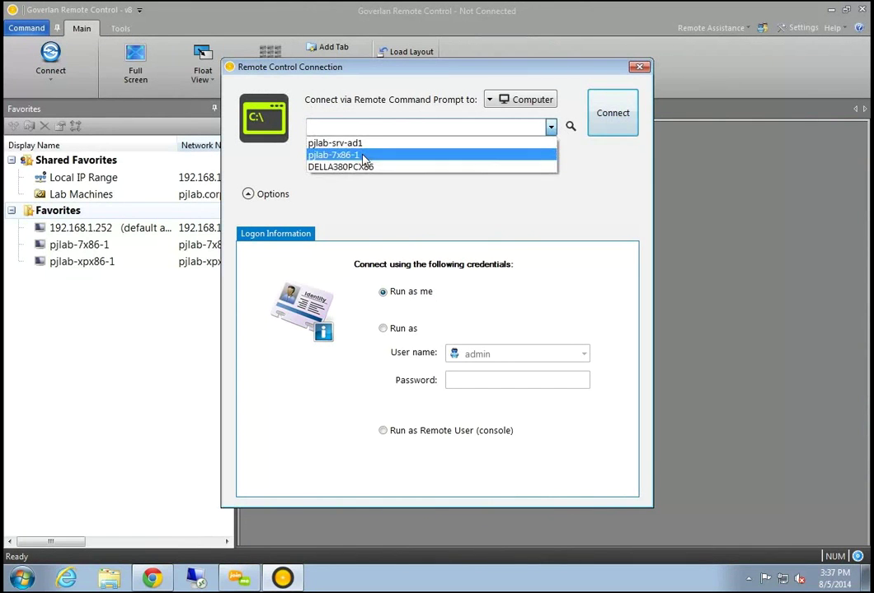
{"action": "left_click", "coordinate": [363, 155]}
{"action": "left_click", "coordinate": [608, 132]}
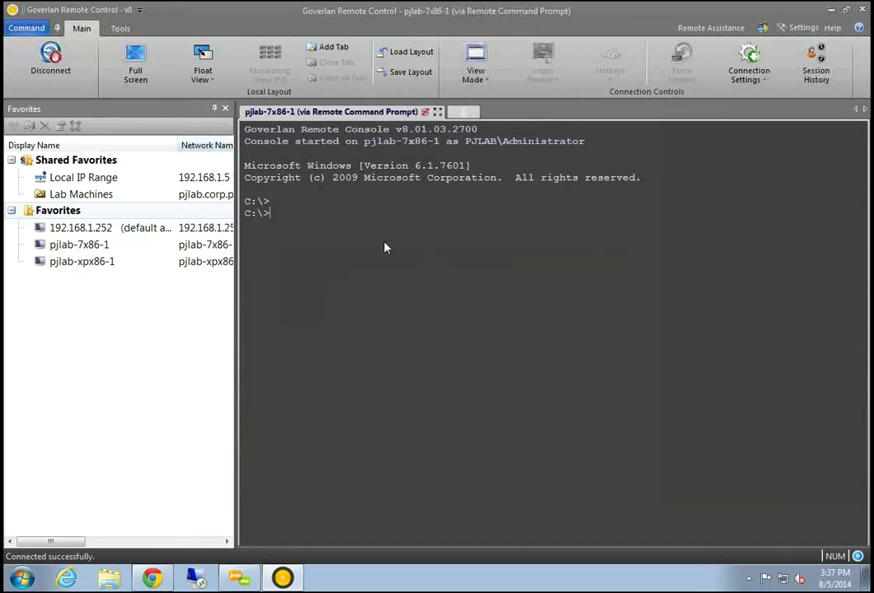
Open a new session tab connected via Goverlan to PJLAB-XPX86-1, then return to the command prompt
{"action": "left_click", "coordinate": [461, 111]}
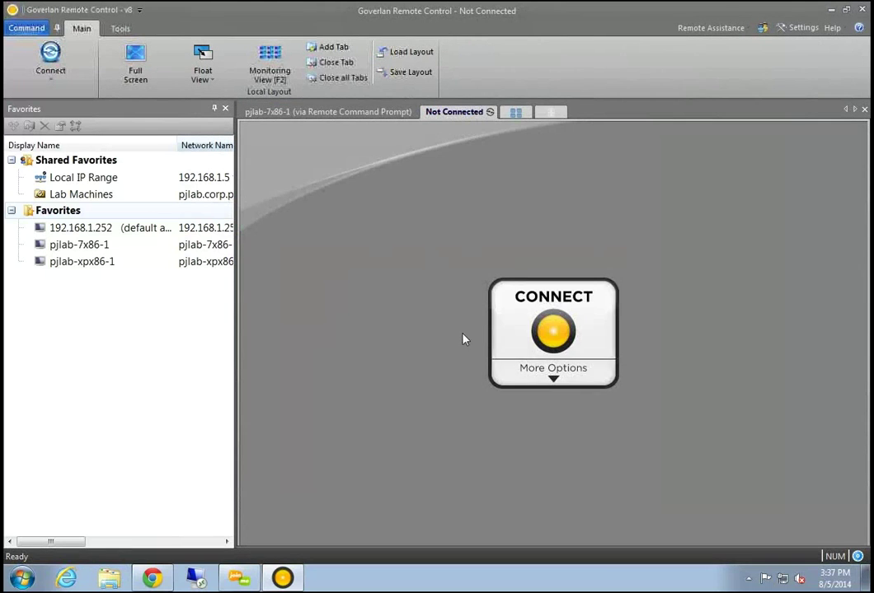
{"action": "left_click", "coordinate": [555, 325]}
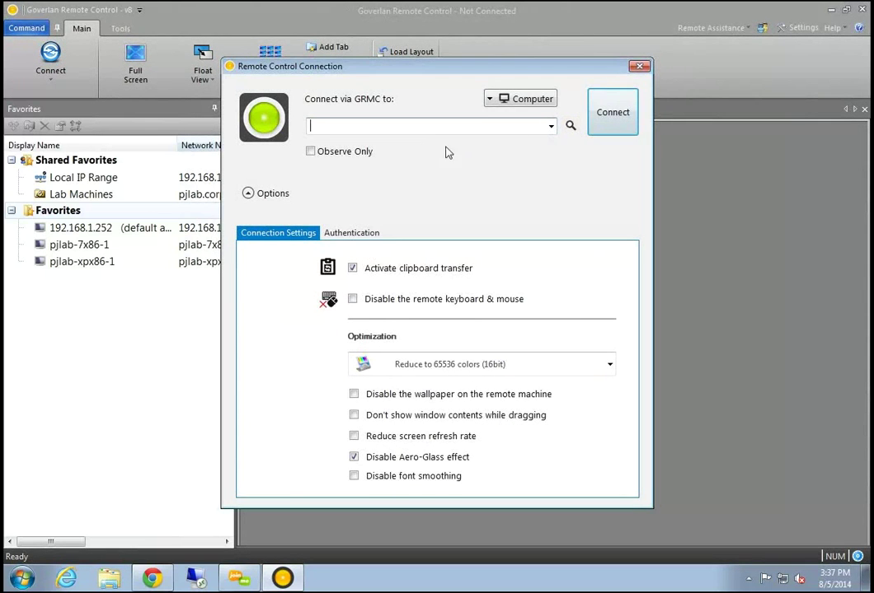
{"action": "left_click", "coordinate": [549, 126]}
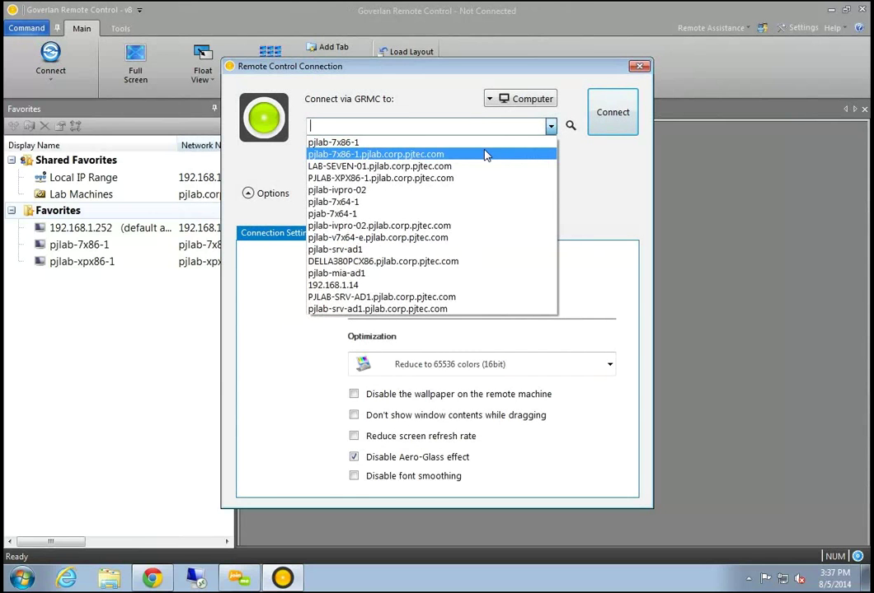
{"action": "left_click", "coordinate": [472, 179]}
{"action": "left_click", "coordinate": [608, 130]}
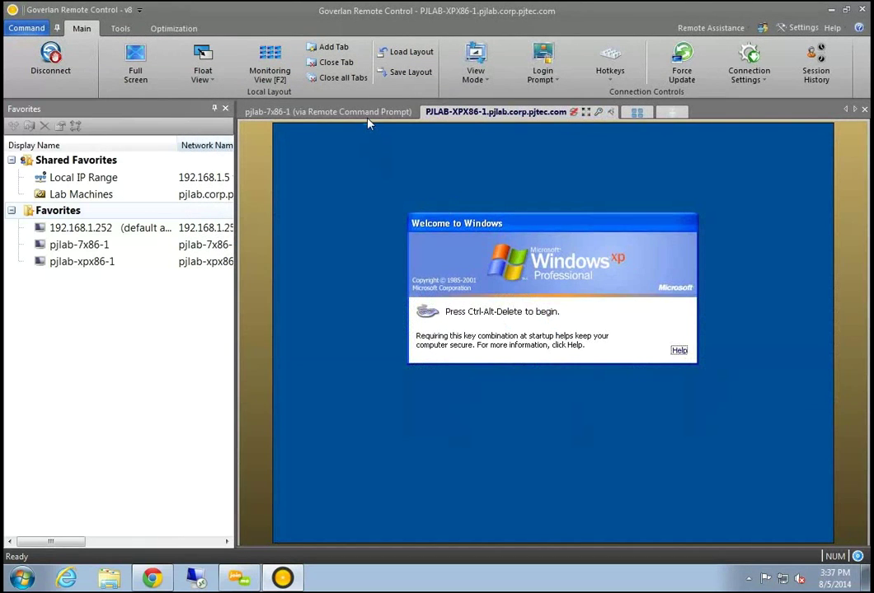
{"action": "left_click", "coordinate": [309, 111]}
{"action": "left_click", "coordinate": [449, 113]}
Run 'powershell get-process' on pjlab-7x86-1, correcting the misspelled first attempt
{"action": "left_click", "coordinate": [352, 112]}
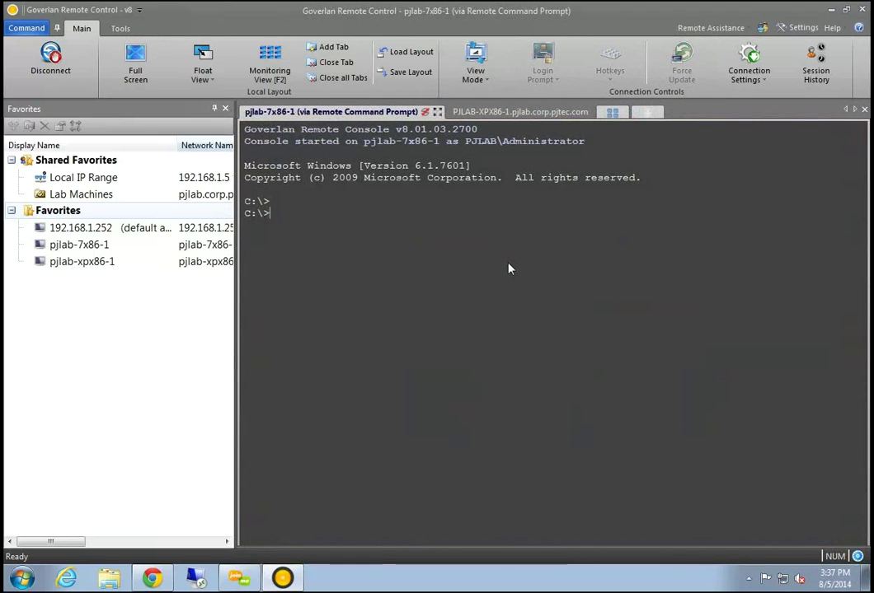
{"action": "type", "text": "po"}
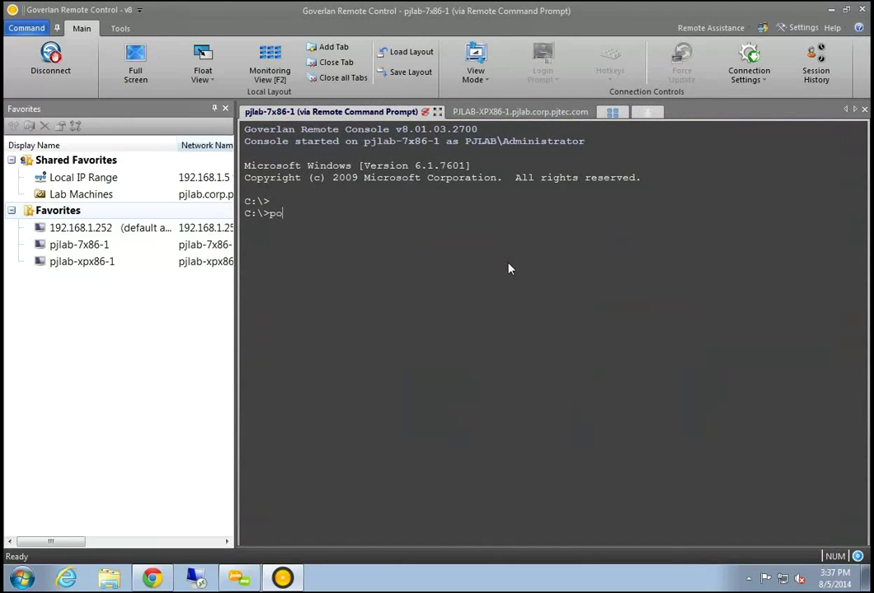
{"action": "type", "text": "wershell get-proceess"}
{"action": "key", "text": "Return"}
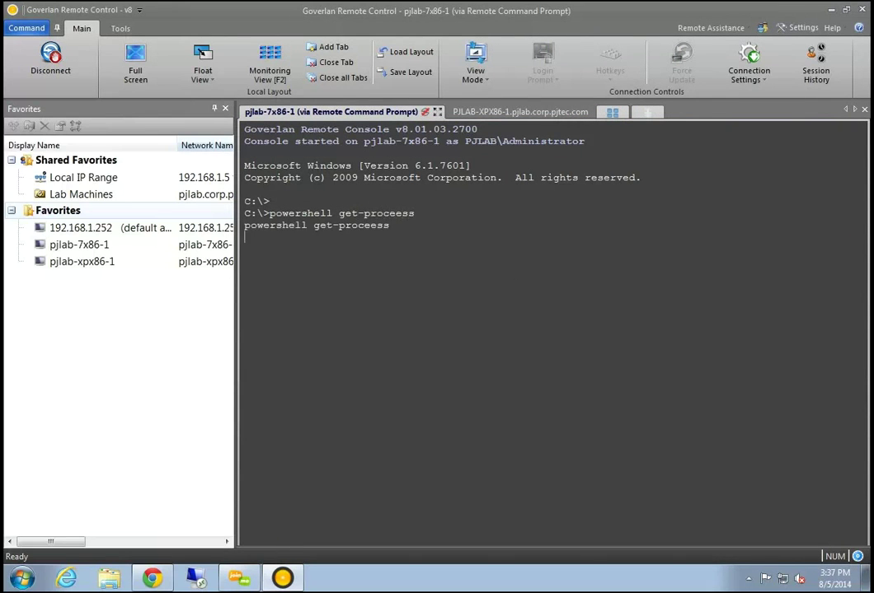
{"action": "key", "text": "ctrl+c"}
{"action": "key", "text": "ctrl+c"}
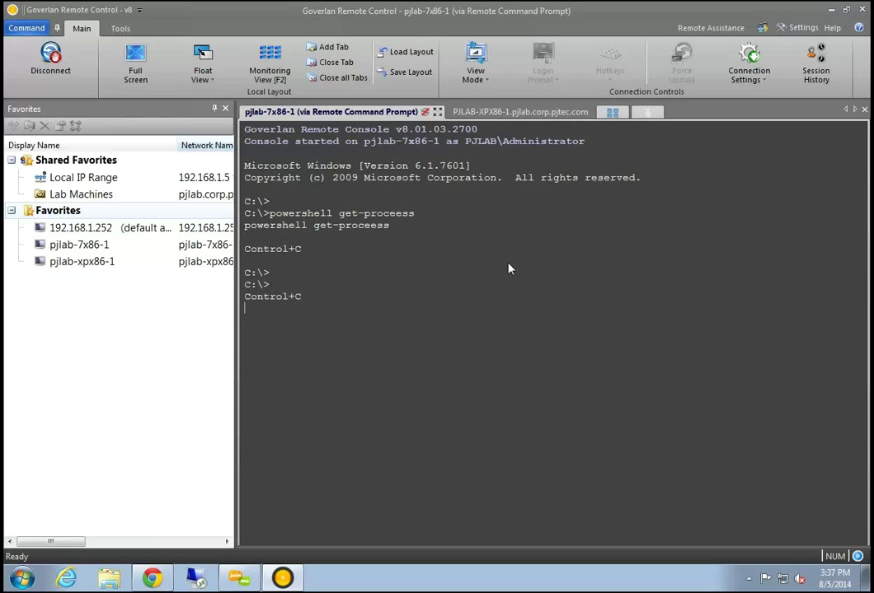
{"action": "key", "text": "Up"}
{"action": "key", "text": "BackSpace"}
{"action": "key", "text": "BackSpace"}
{"action": "key", "text": "BackSpace"}
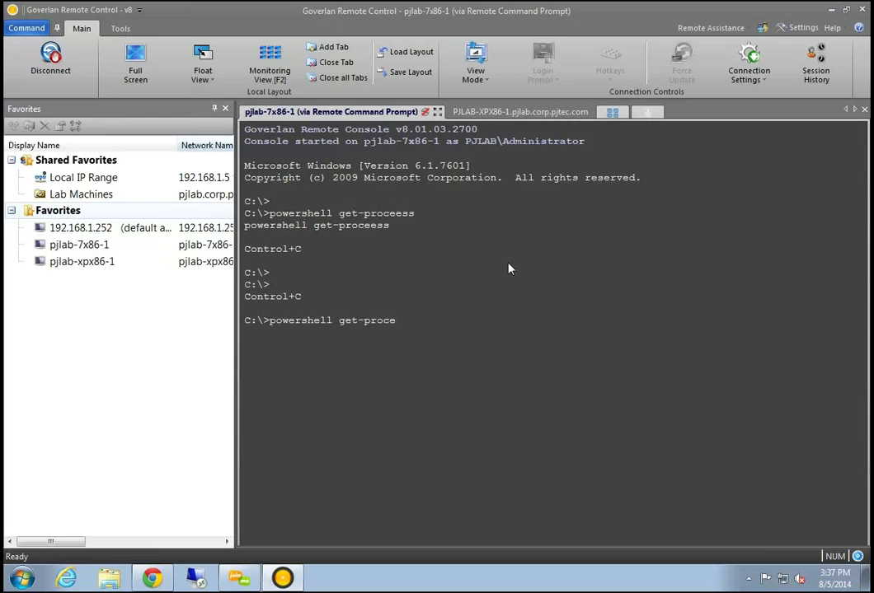
{"action": "type", "text": "ss"}
{"action": "key", "text": "Return"}
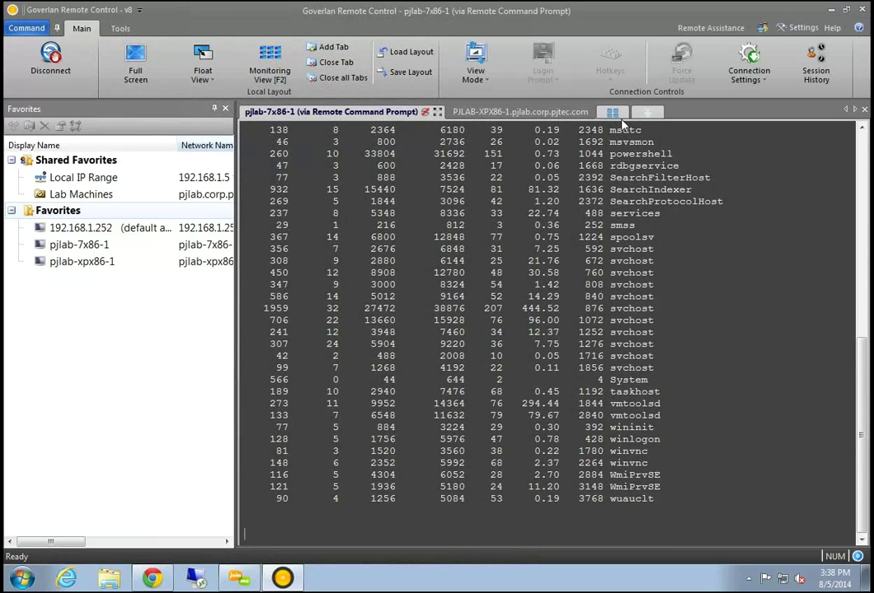
Start a Telnet/SSH connection from a new session tab to 192.168.1.252
{"action": "left_click", "coordinate": [647, 111]}
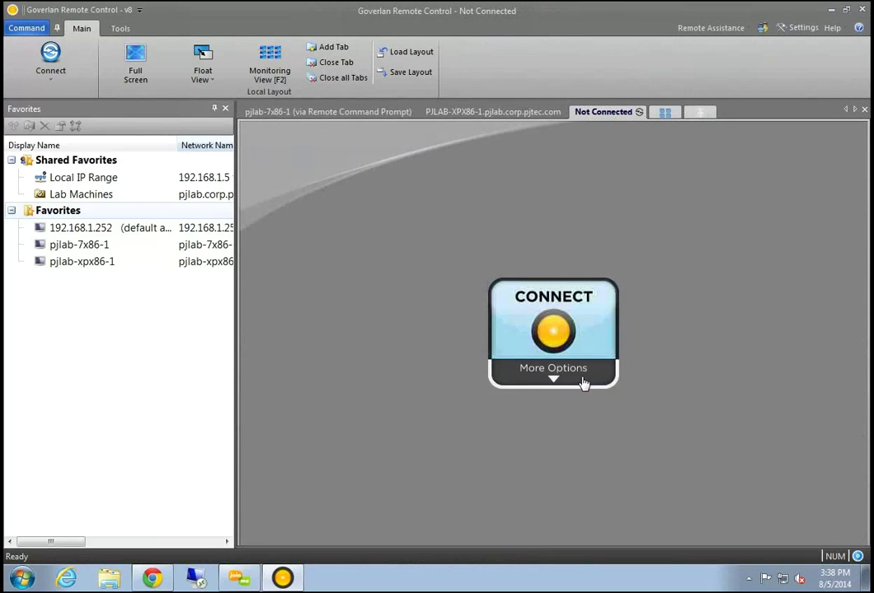
{"action": "left_click", "coordinate": [582, 380]}
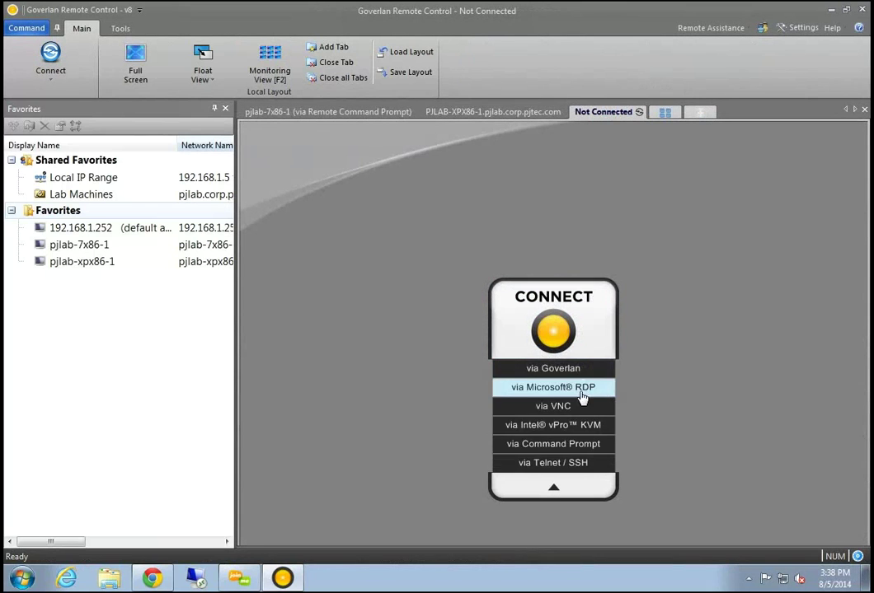
{"action": "left_click", "coordinate": [550, 467]}
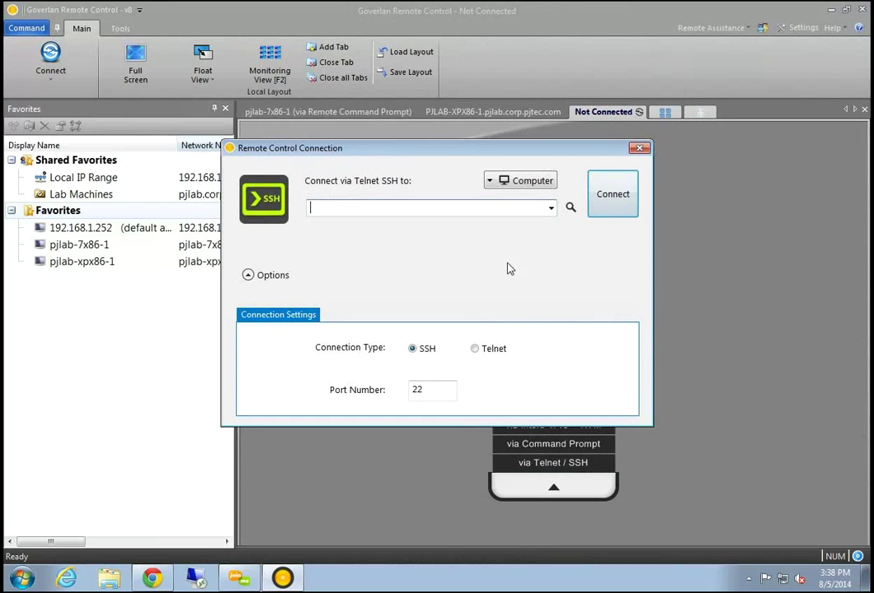
{"action": "left_click_drag", "start_coordinate": [452, 151], "coordinate": [517, 168]}
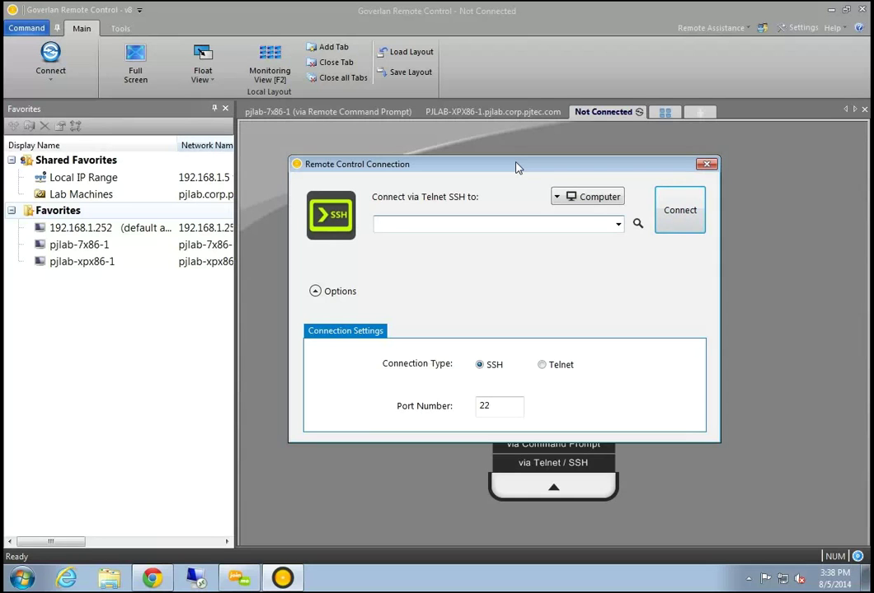
{"action": "type", "text": "192.168.252"}
{"action": "key", "text": "BackSpace"}
{"action": "key", "text": "BackSpace"}
{"action": "key", "text": "BackSpace"}
{"action": "type", "text": "1"}
{"action": "key", "text": "Return"}
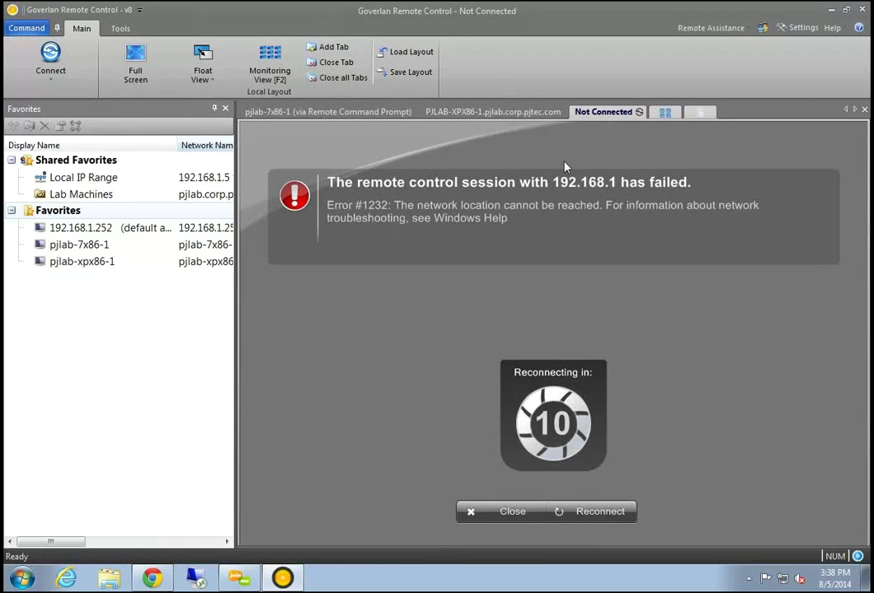
Reconnect to 192.168.1.252 using Telnet on port 23 after the failed attempt
{"action": "left_click", "coordinate": [513, 516]}
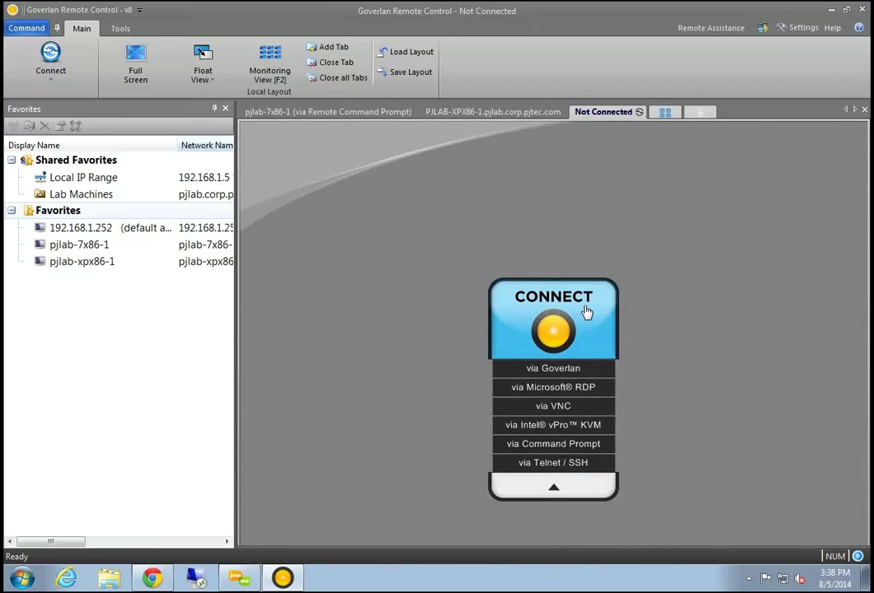
{"action": "left_click", "coordinate": [579, 462]}
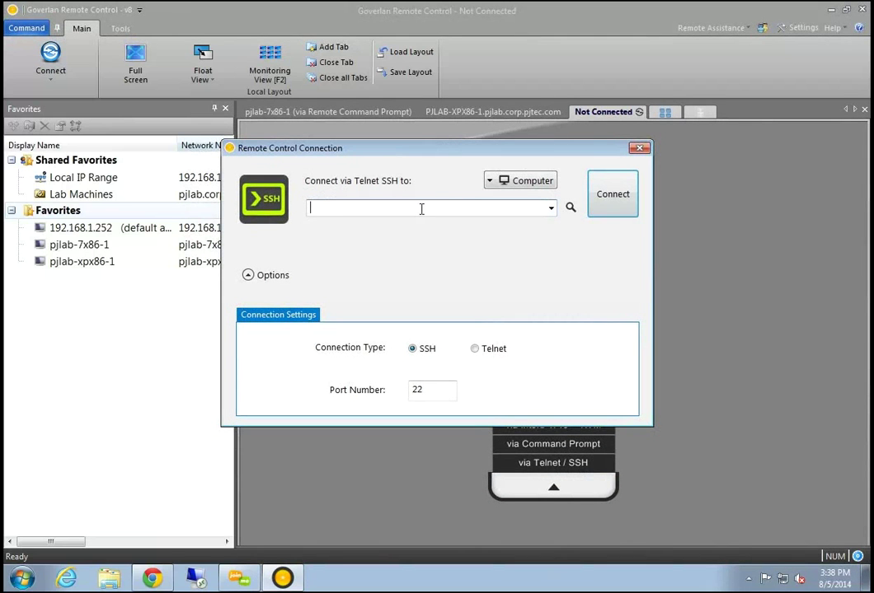
{"action": "type", "text": "192.168.1.252"}
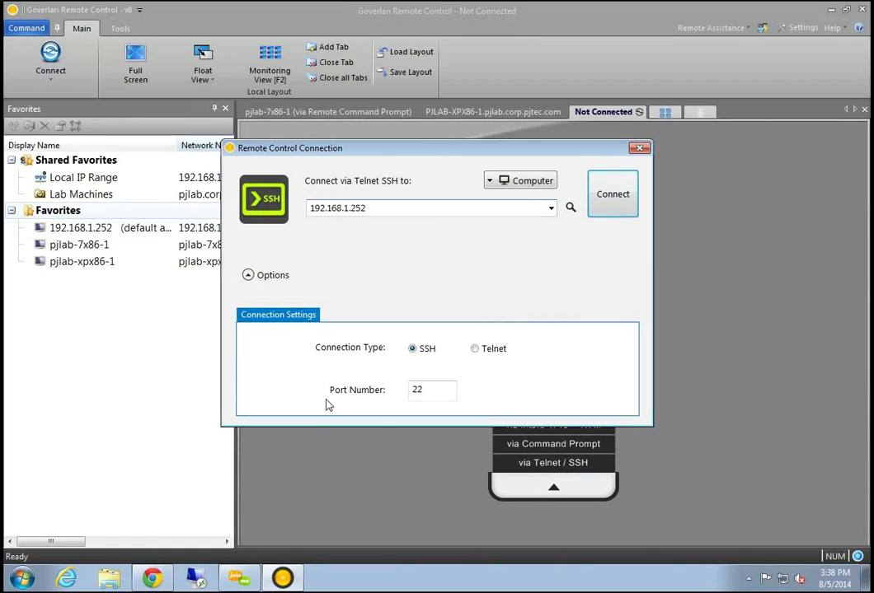
{"action": "left_click", "coordinate": [475, 349]}
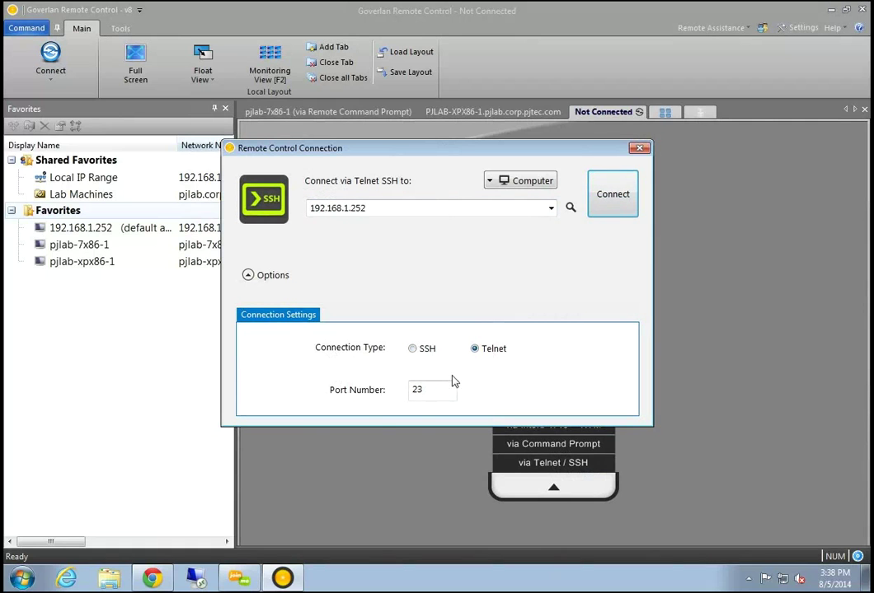
{"action": "left_click", "coordinate": [617, 195]}
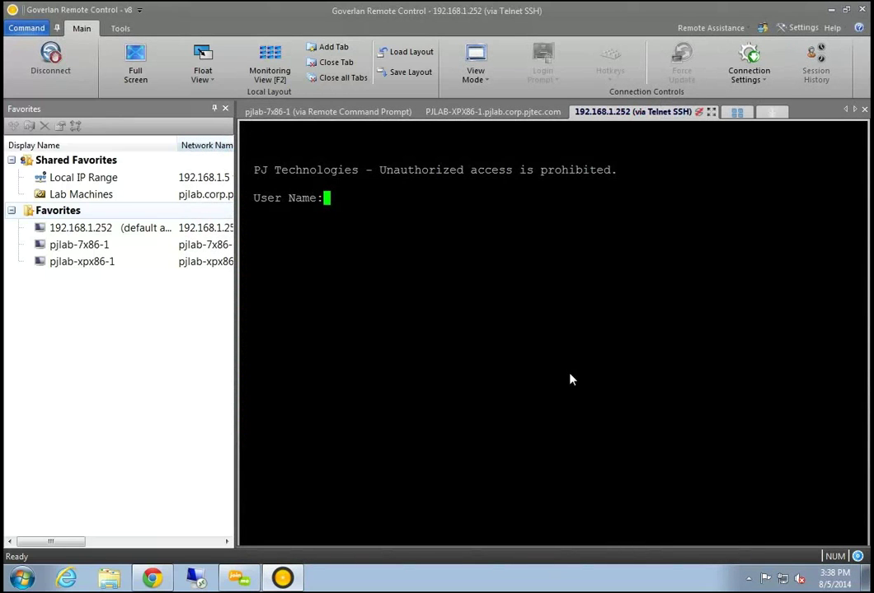
Cycle through the Windows XP, Telnet and command prompt tabs, ending on the process listing
{"action": "left_click", "coordinate": [493, 111]}
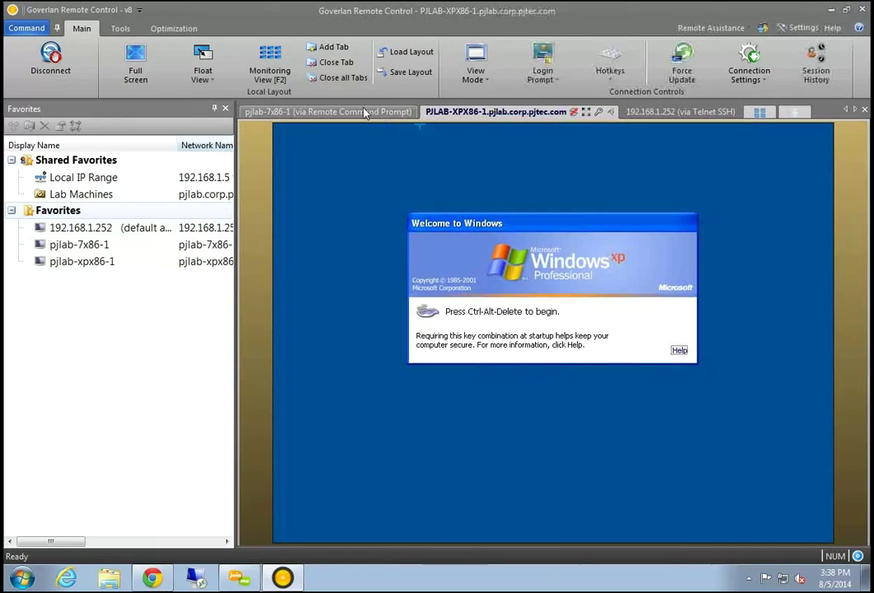
{"action": "left_click", "coordinate": [309, 113]}
{"action": "left_click", "coordinate": [493, 111]}
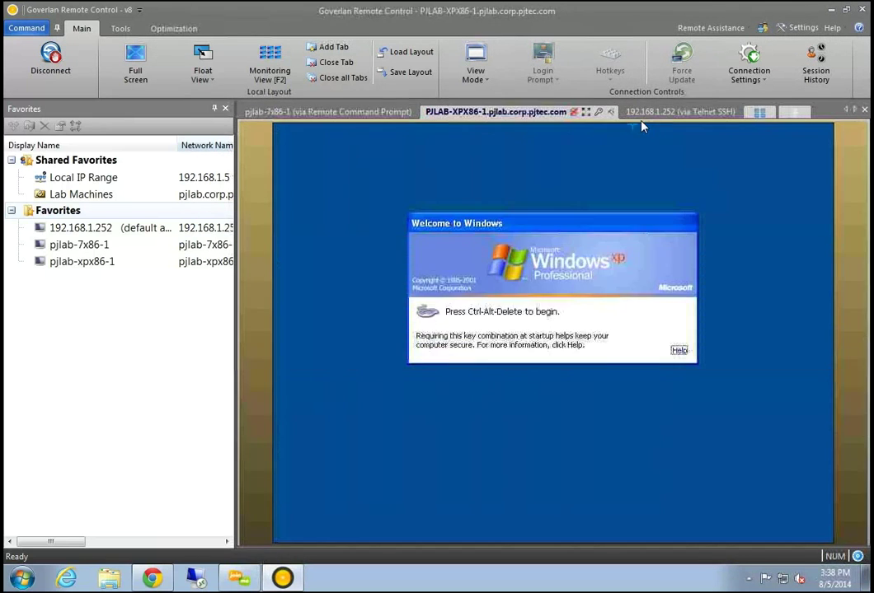
{"action": "left_click", "coordinate": [632, 111]}
{"action": "left_click", "coordinate": [498, 113]}
{"action": "left_click", "coordinate": [313, 112]}
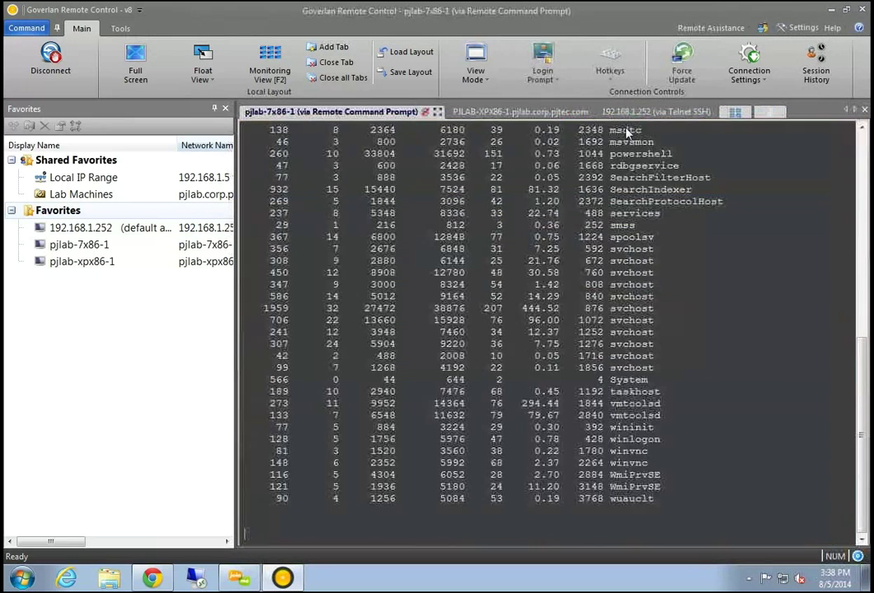
Show all sessions as monitoring thumbnails, add a new unconnected tab and open it full-size
{"action": "left_click", "coordinate": [738, 113]}
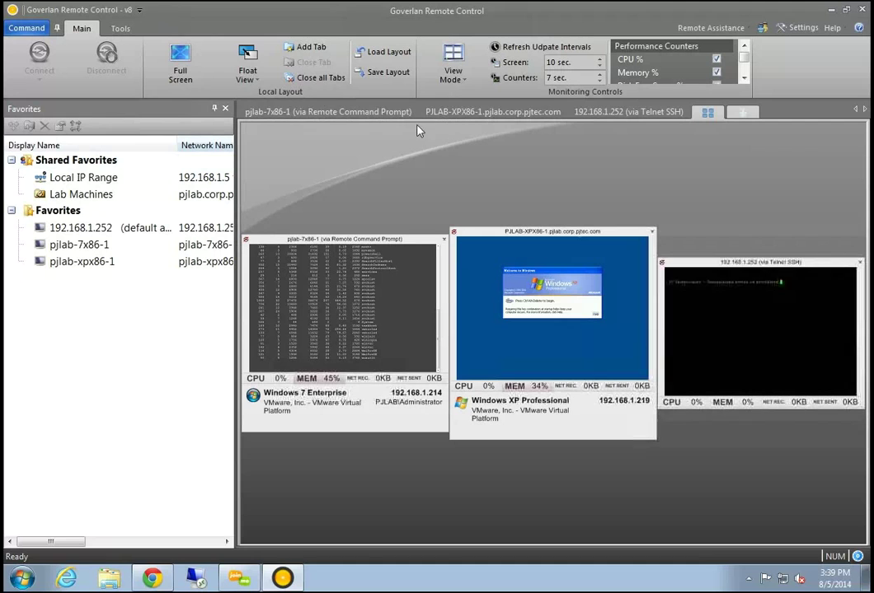
{"action": "left_click", "coordinate": [741, 111]}
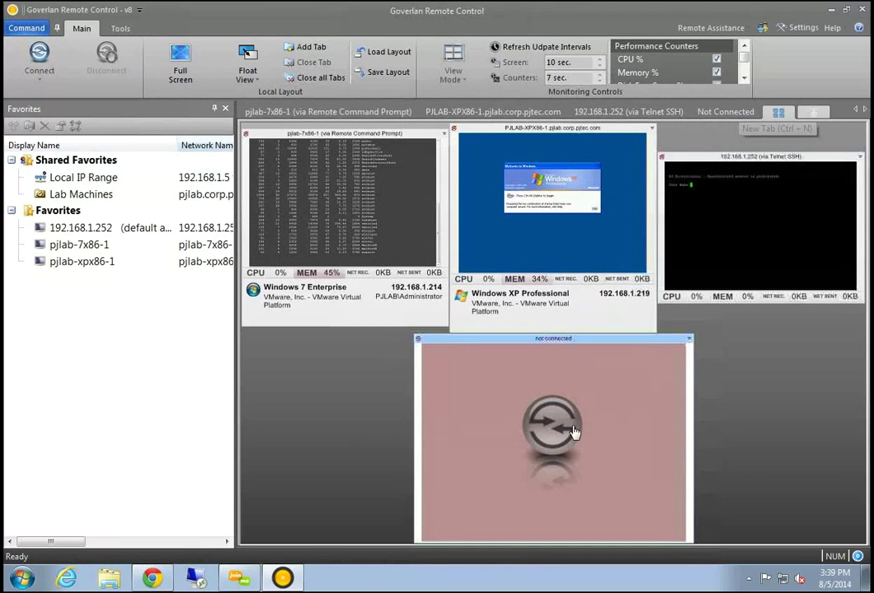
{"action": "double_click", "coordinate": [611, 426]}
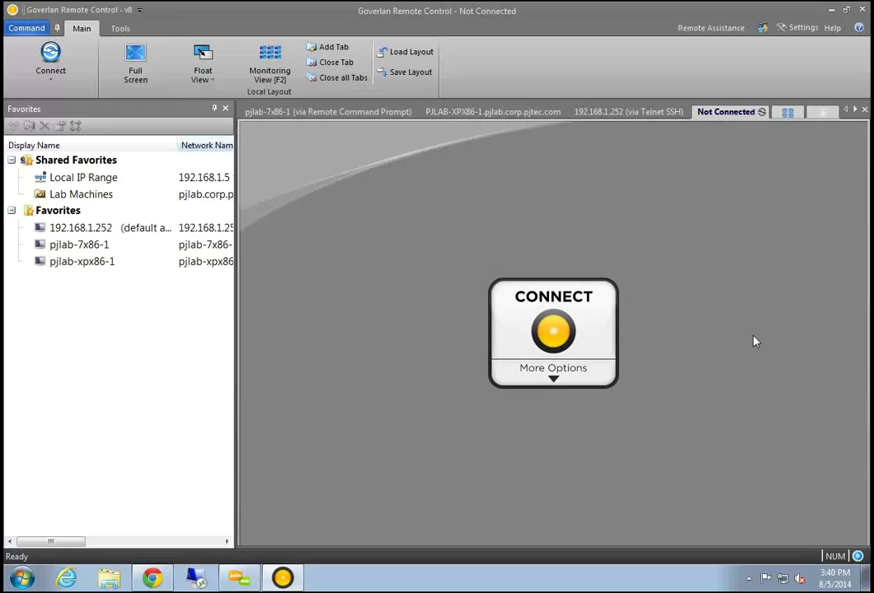
Connect Remote Desktop to pjlab-srv-ad1, signing in with another account's username and password
{"action": "mouse_move", "coordinate": [239, 579]}
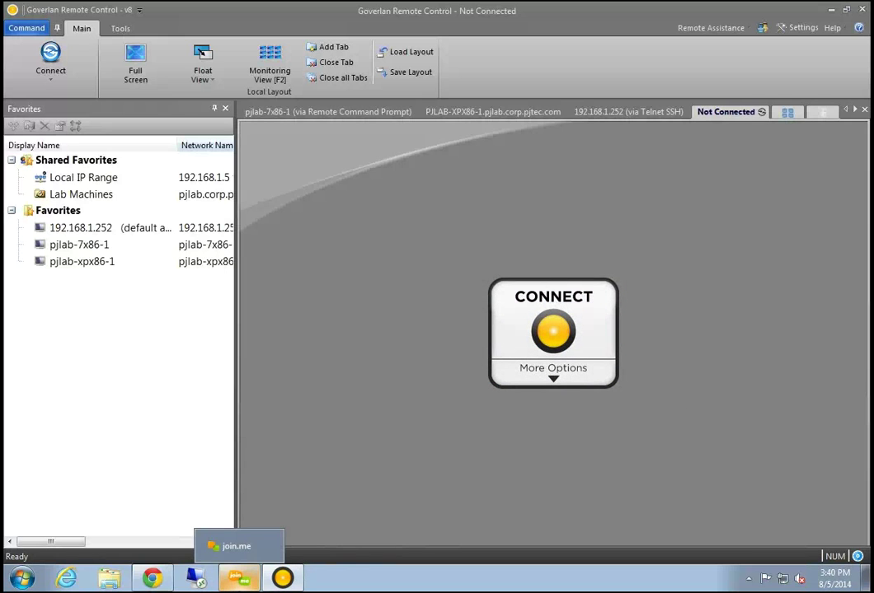
{"action": "left_click", "coordinate": [196, 579]}
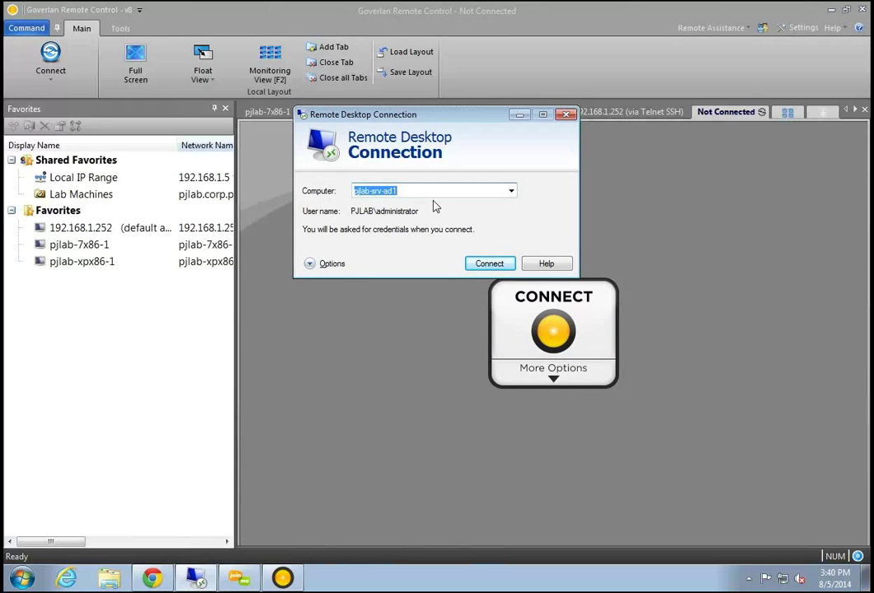
{"action": "key", "text": "Return"}
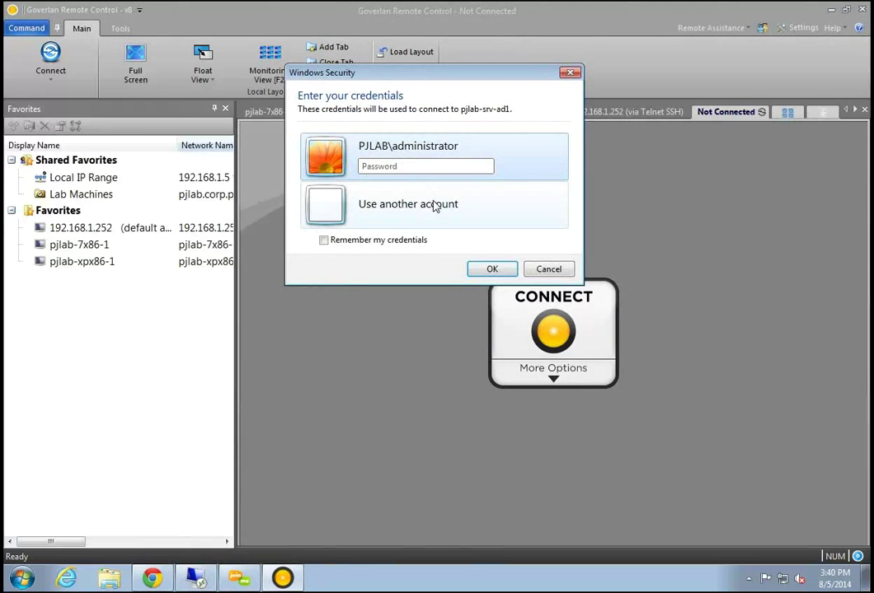
{"action": "left_click", "coordinate": [434, 203]}
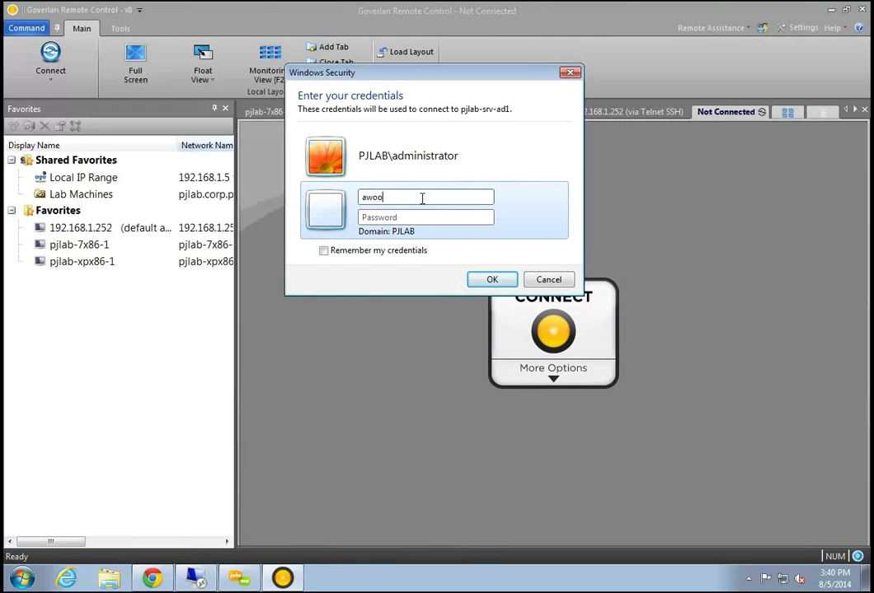
{"action": "left_click", "coordinate": [391, 217]}
{"action": "type", "text": "**********"}
{"action": "key", "text": "Return"}
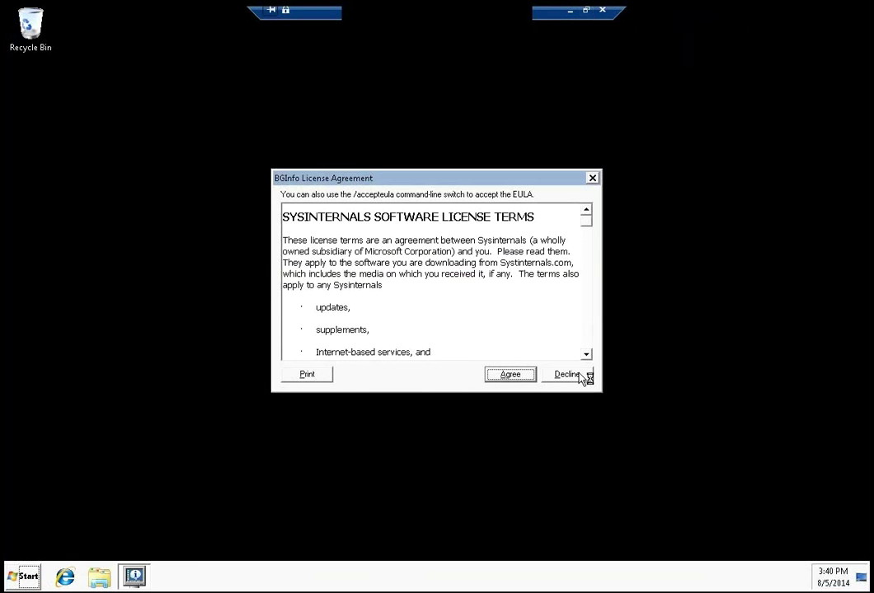
Decline the BGInfo license and float the restored Remote Desktop window over Goverlan
{"action": "left_click", "coordinate": [567, 374]}
{"action": "left_click", "coordinate": [585, 9]}
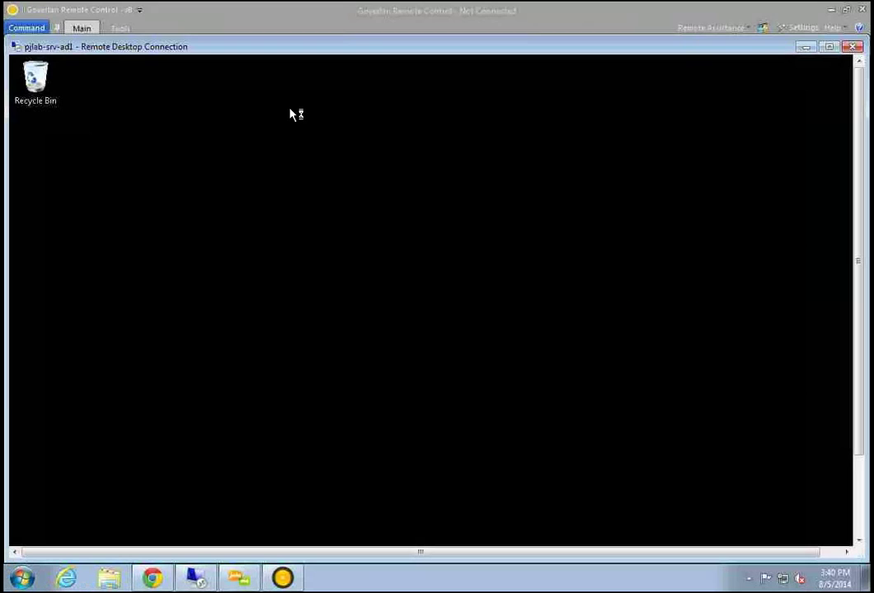
{"action": "left_click_drag", "start_coordinate": [306, 53], "coordinate": [622, 105]}
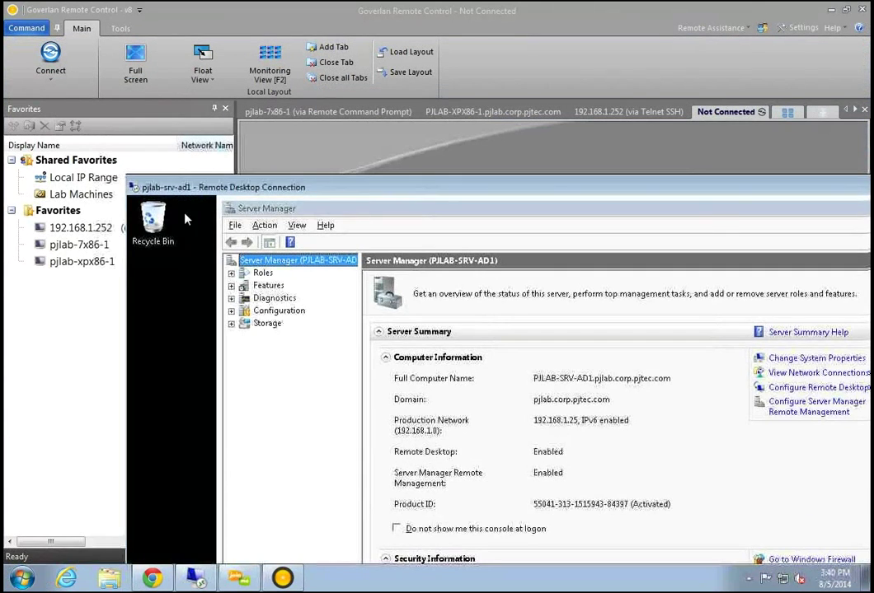
{"action": "left_click_drag", "start_coordinate": [435, 171], "coordinate": [172, 208]}
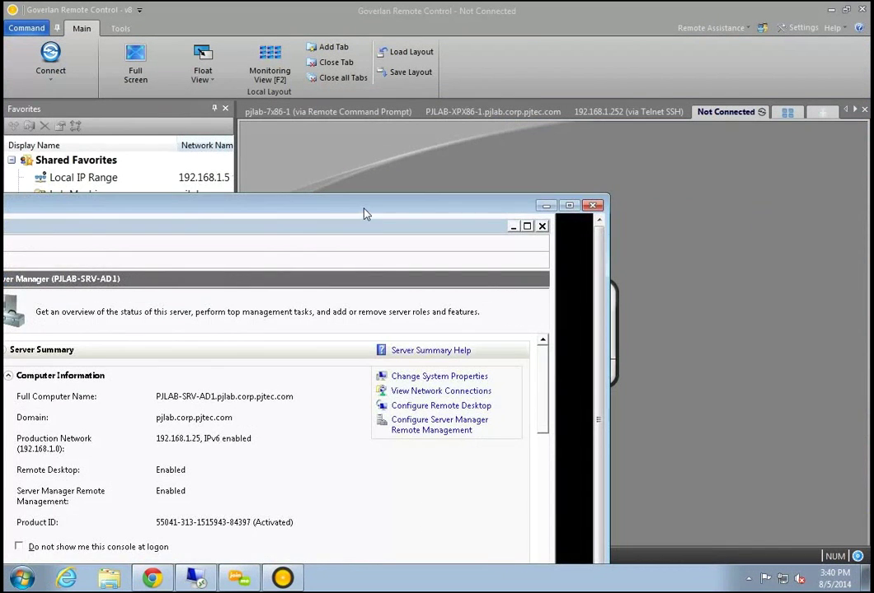
{"action": "left_click_drag", "start_coordinate": [365, 213], "coordinate": [253, 202]}
Remote-control pjlab-srv-ad1's active user session, then restore Goverlan's window beside Remote Desktop
{"action": "left_click", "coordinate": [551, 317]}
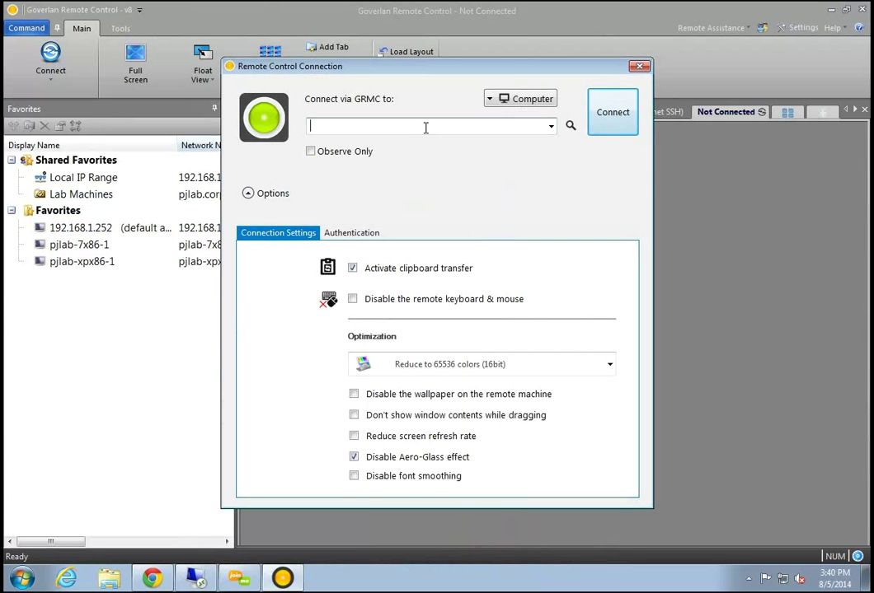
{"action": "type", "text": "pjlab-srv-ad1"}
{"action": "key", "text": "Return"}
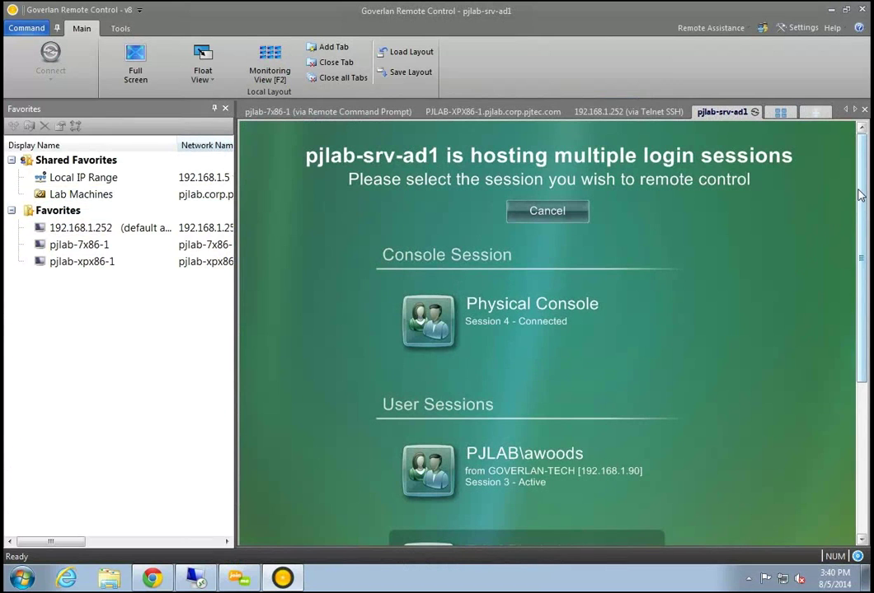
{"action": "scroll", "coordinate": [862, 226], "scroll_direction": "down", "scroll_amount": 1}
{"action": "left_click_drag", "start_coordinate": [863, 226], "coordinate": [863, 394]}
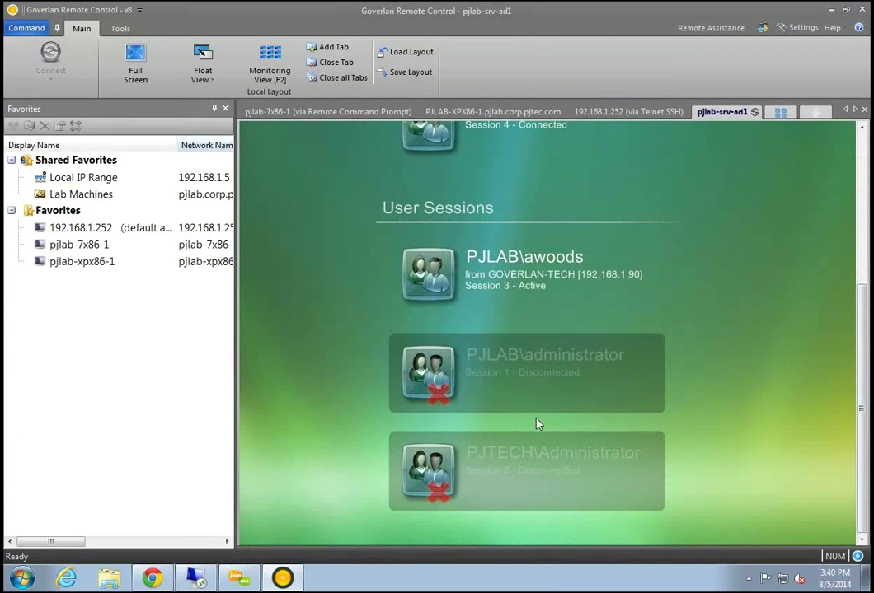
{"action": "scroll", "coordinate": [868, 254], "scroll_direction": "up", "scroll_amount": 3}
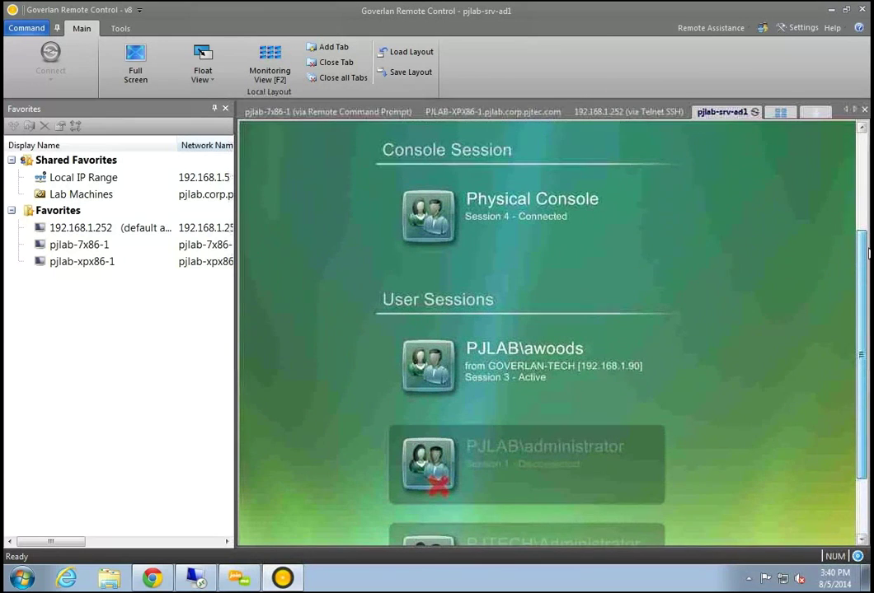
{"action": "left_click_drag", "start_coordinate": [868, 253], "coordinate": [866, 241]}
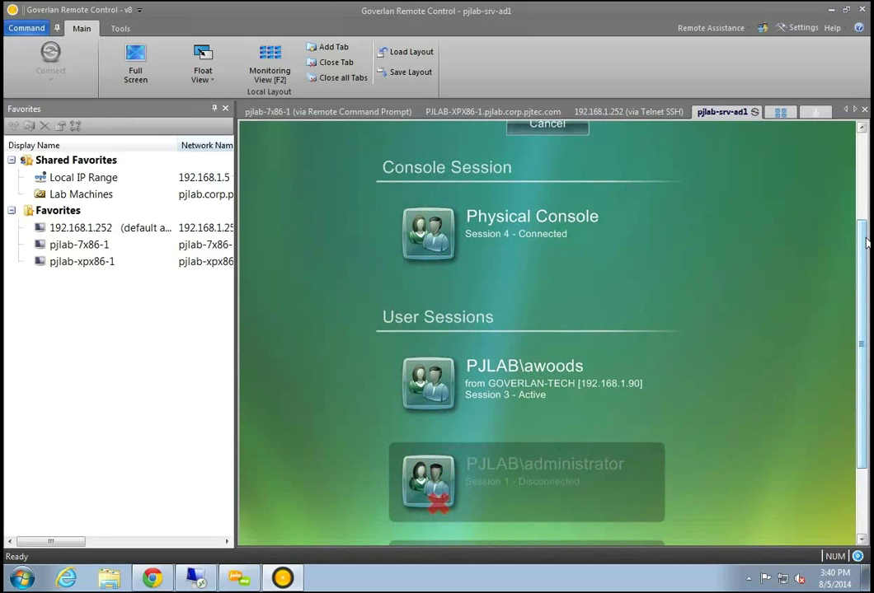
{"action": "left_click", "coordinate": [523, 388]}
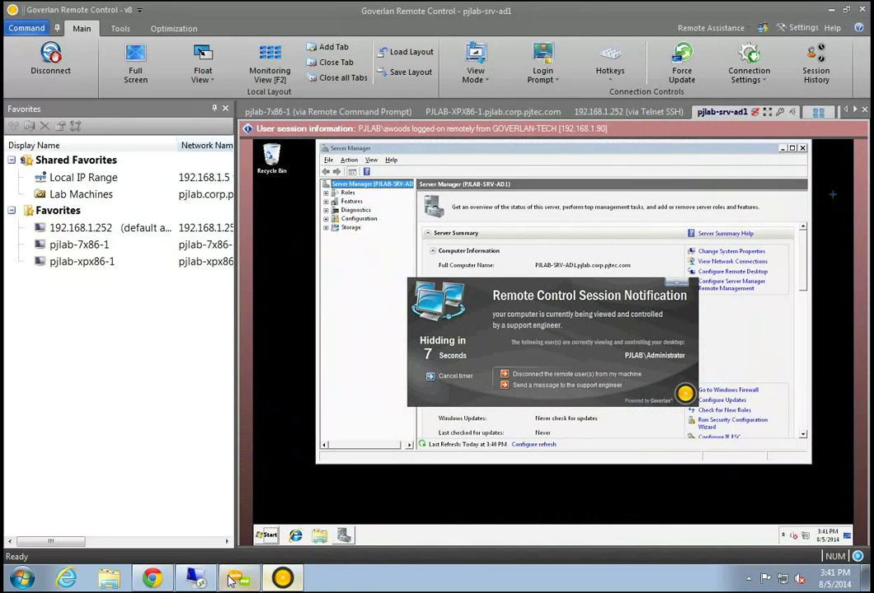
{"action": "left_click", "coordinate": [197, 579]}
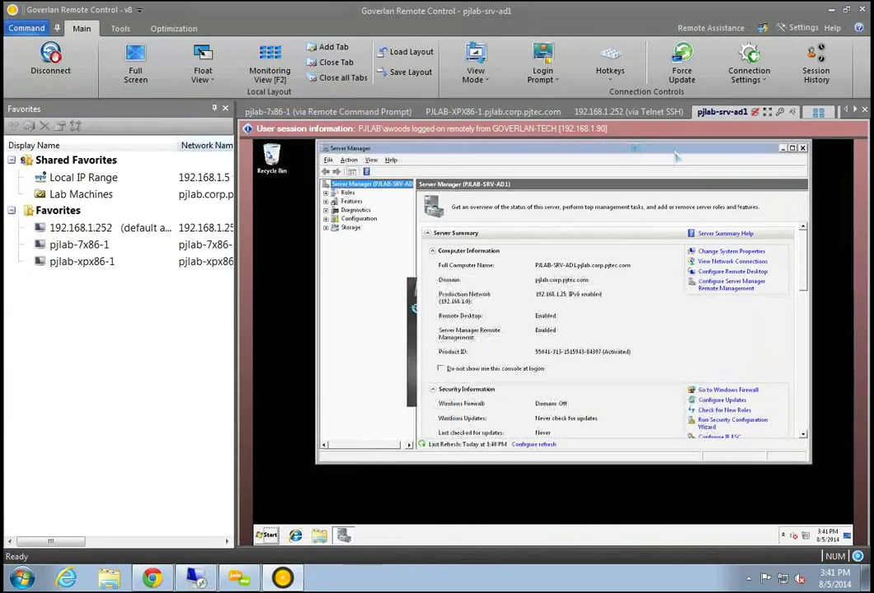
{"action": "double_click", "coordinate": [588, 14]}
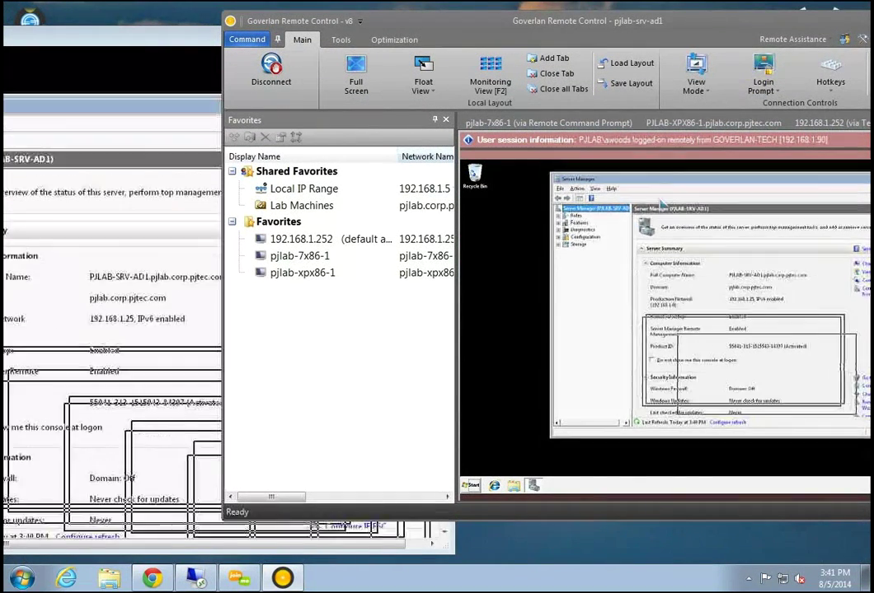
Move the remote Server Manager window within the session view and nudge Goverlan left and down
{"action": "left_click_drag", "start_coordinate": [656, 206], "coordinate": [644, 213]}
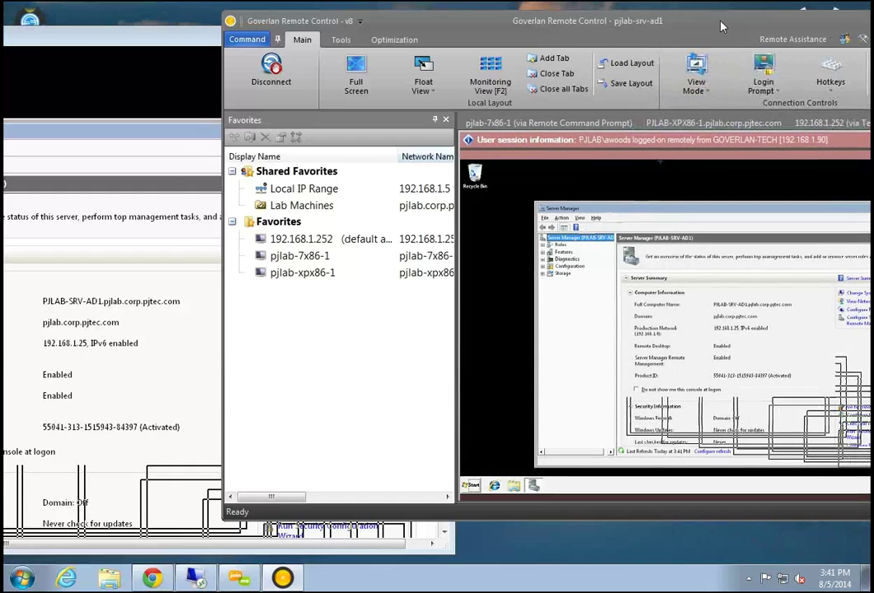
{"action": "left_click_drag", "start_coordinate": [713, 32], "coordinate": [680, 46]}
Maximize the Goverlan window so the pjlab-srv-ad1 Server Manager session fills the screen
{"action": "double_click", "coordinate": [669, 33]}
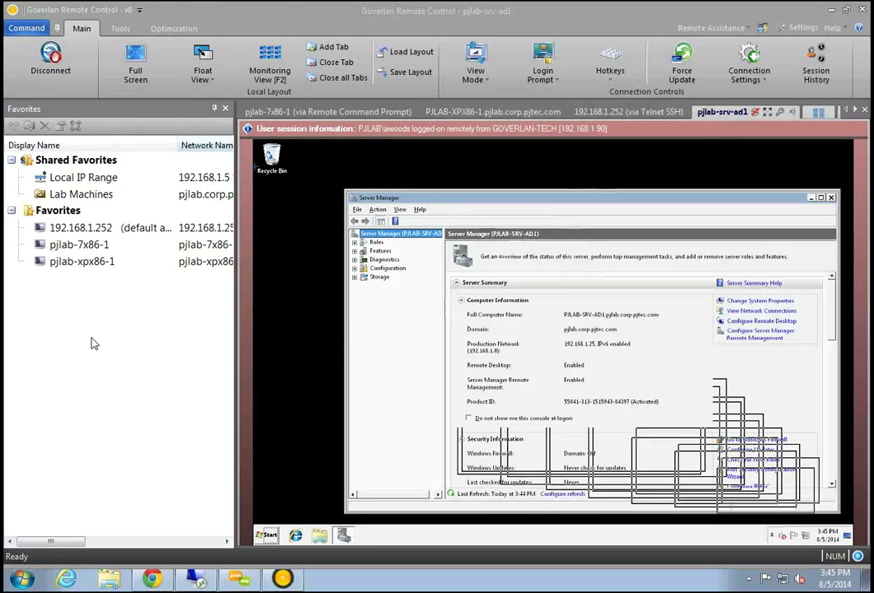
Quit Goverlan Remote Control, choosing 'Unmount systems and close Goverlan'
{"action": "right_click", "coordinate": [102, 248]}
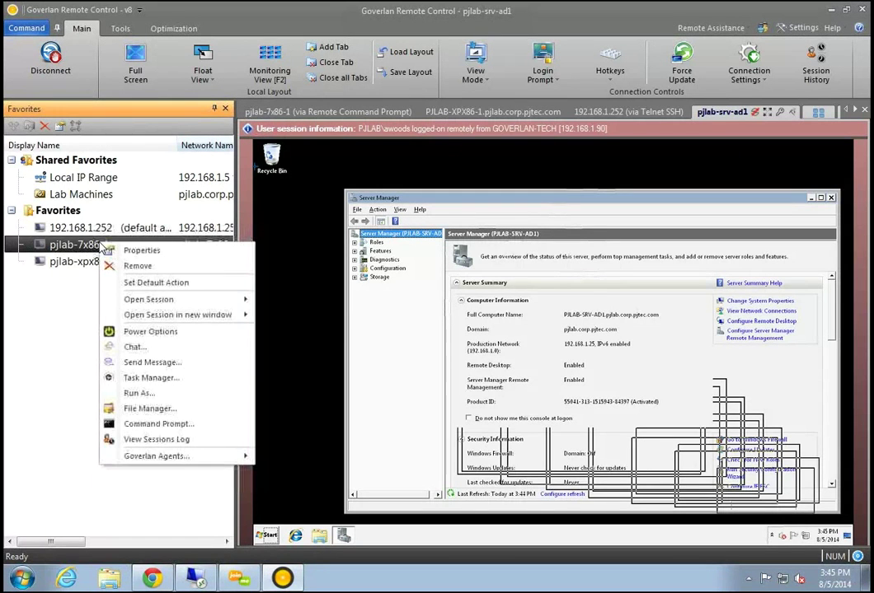
{"action": "left_click", "coordinate": [48, 275]}
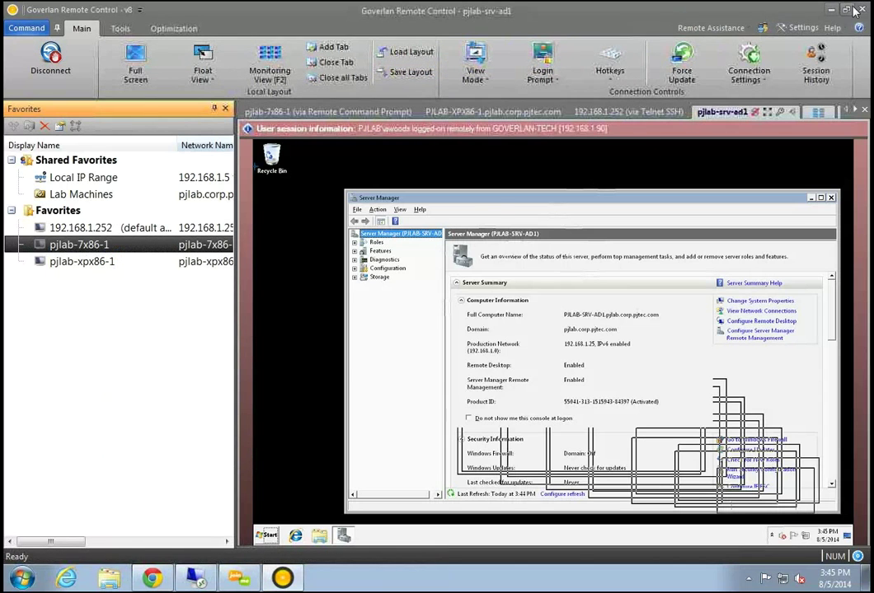
{"action": "key", "text": "alt+F4"}
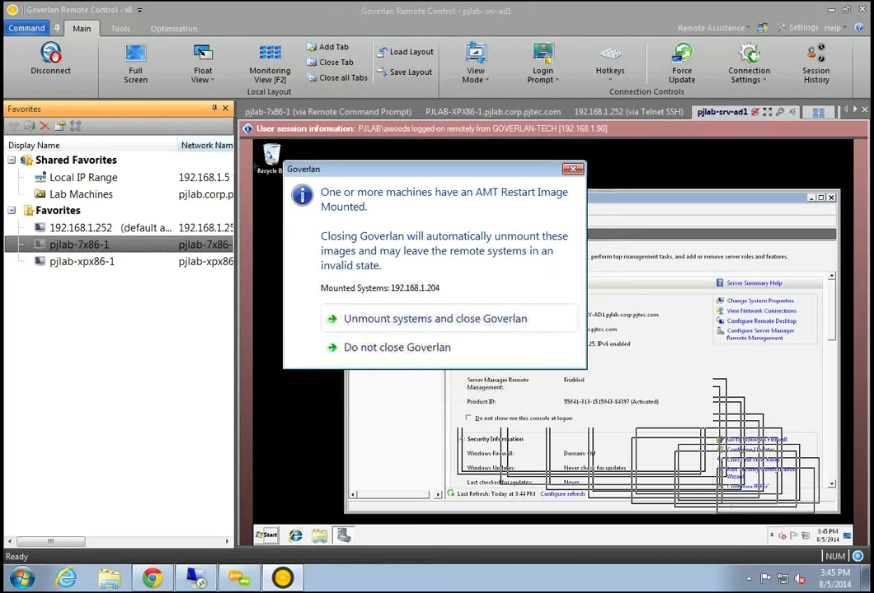
{"action": "left_click", "coordinate": [423, 319]}
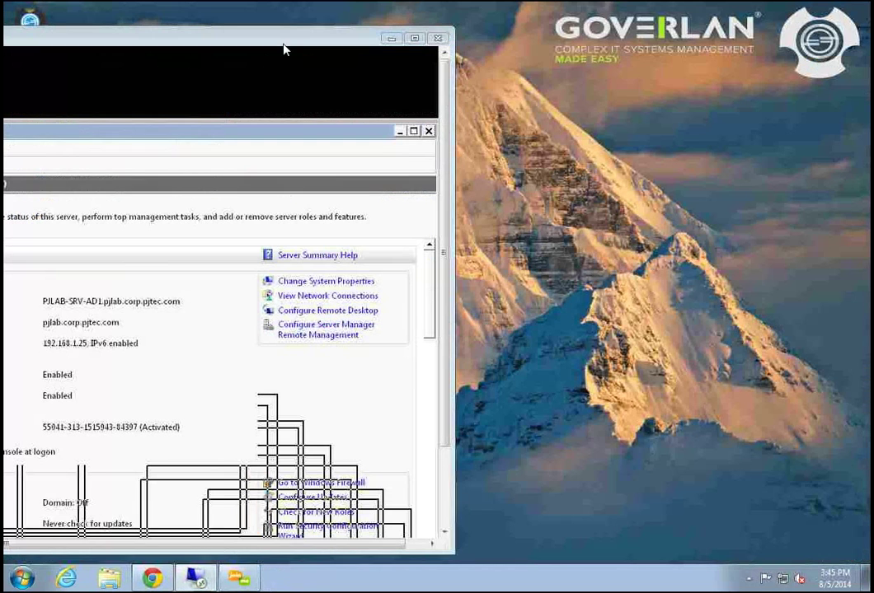
Close the pjlab-srv-ad1 Remote Desktop window and confirm the disconnect with OK
{"action": "left_click_drag", "start_coordinate": [282, 43], "coordinate": [185, 243]}
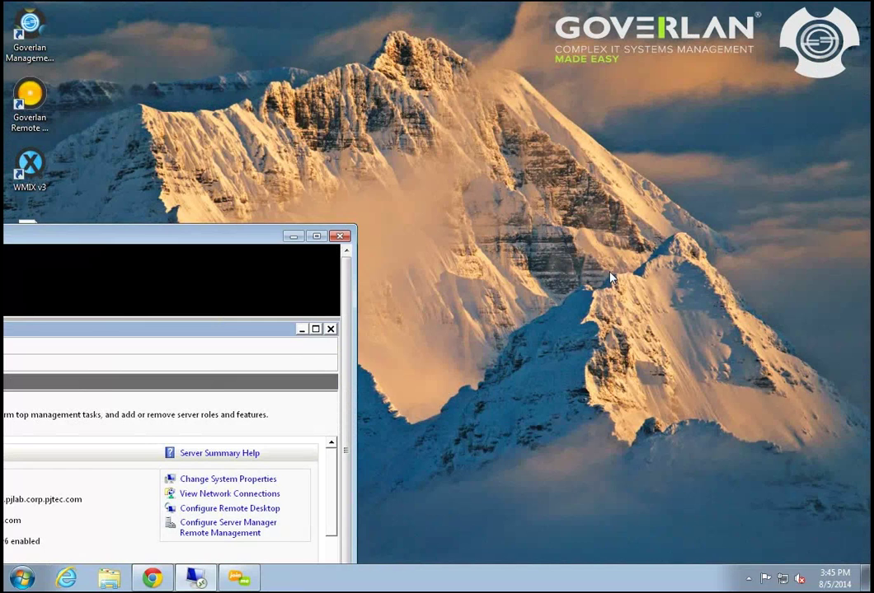
{"action": "left_click", "coordinate": [340, 235]}
{"action": "left_click", "coordinate": [489, 338]}
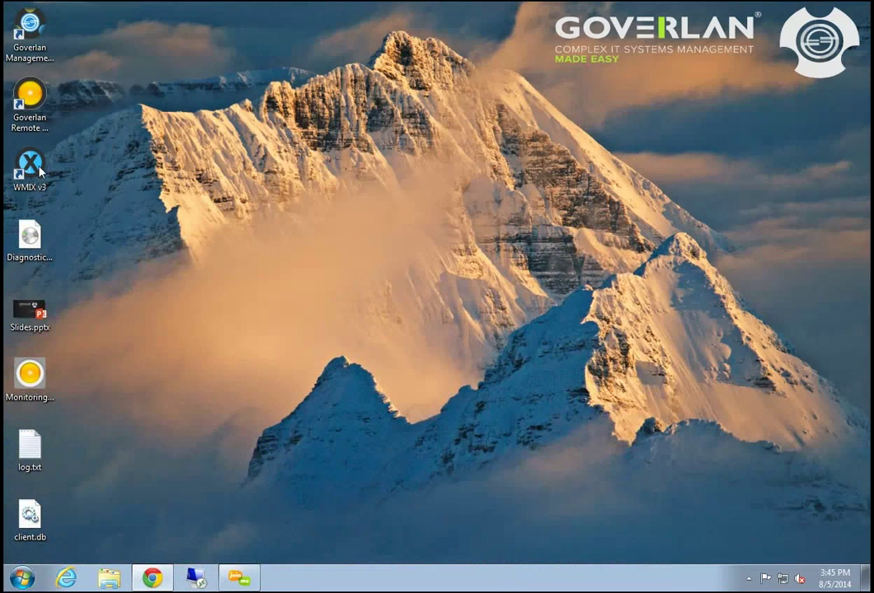
Relaunch Goverlan and widen Favorites to show Network Name, Type, Location and Description columns
{"action": "double_click", "coordinate": [23, 116]}
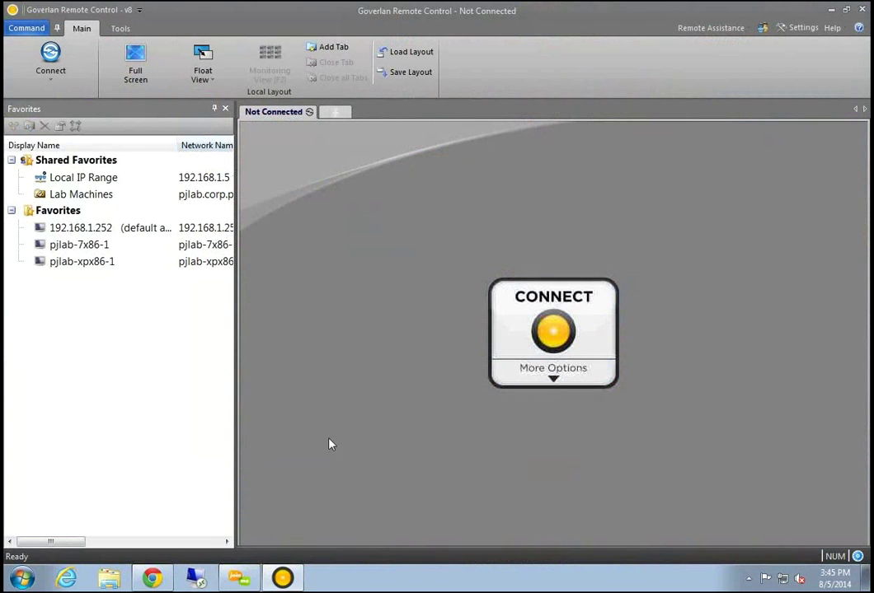
{"action": "left_click_drag", "start_coordinate": [234, 422], "coordinate": [699, 443]}
{"action": "left_click_drag", "start_coordinate": [700, 180], "coordinate": [725, 180]}
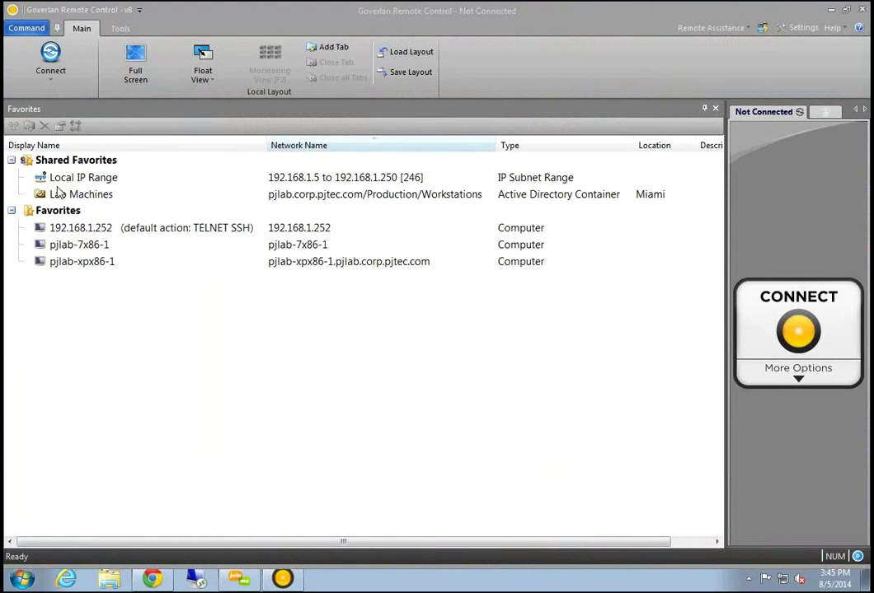
{"action": "left_click", "coordinate": [273, 585]}
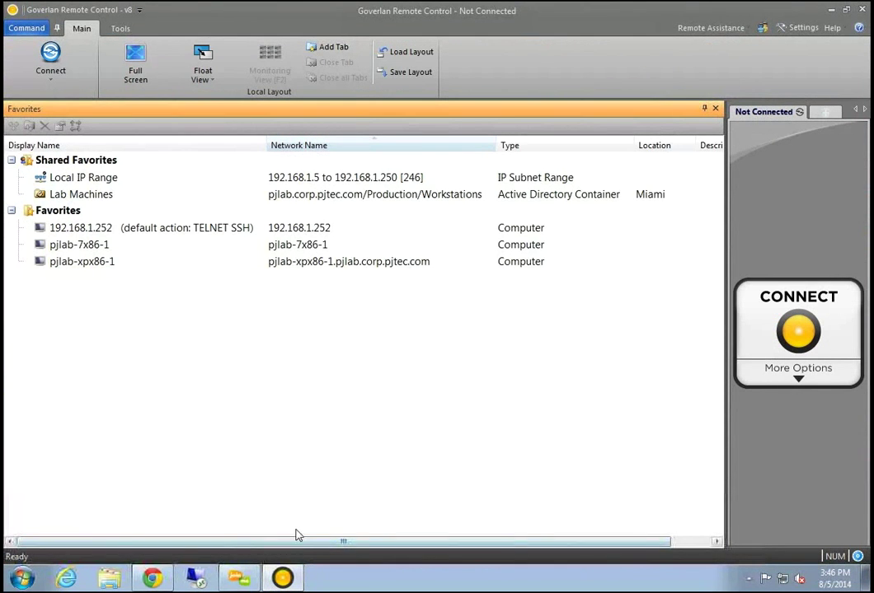
{"action": "left_click_drag", "start_coordinate": [287, 543], "coordinate": [214, 272]}
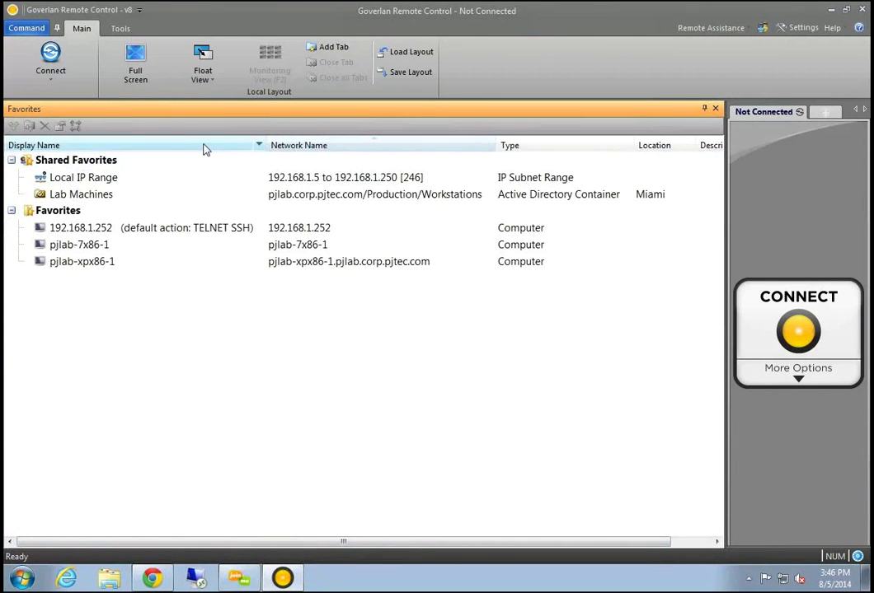
Review the Display Name column's Show / Hide Columns options, then expand Lab Machines
{"action": "left_click", "coordinate": [258, 146]}
{"action": "mouse_move", "coordinate": [322, 164]}
{"action": "left_click", "coordinate": [433, 206]}
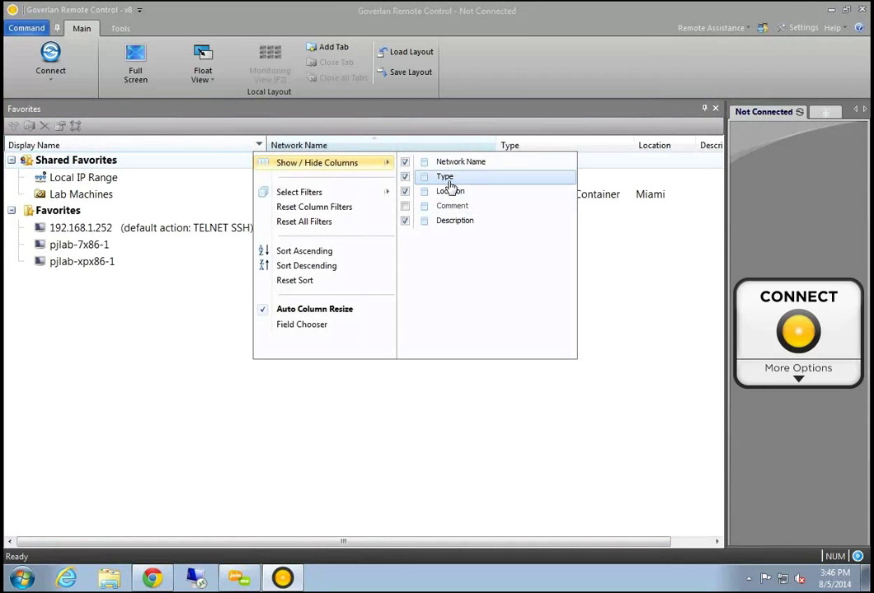
{"action": "left_click", "coordinate": [515, 454]}
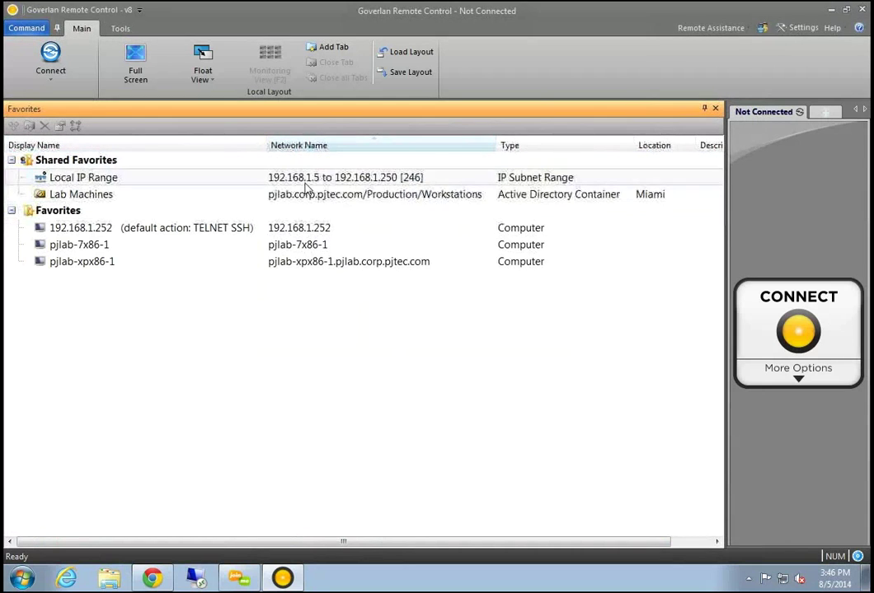
{"action": "double_click", "coordinate": [81, 194]}
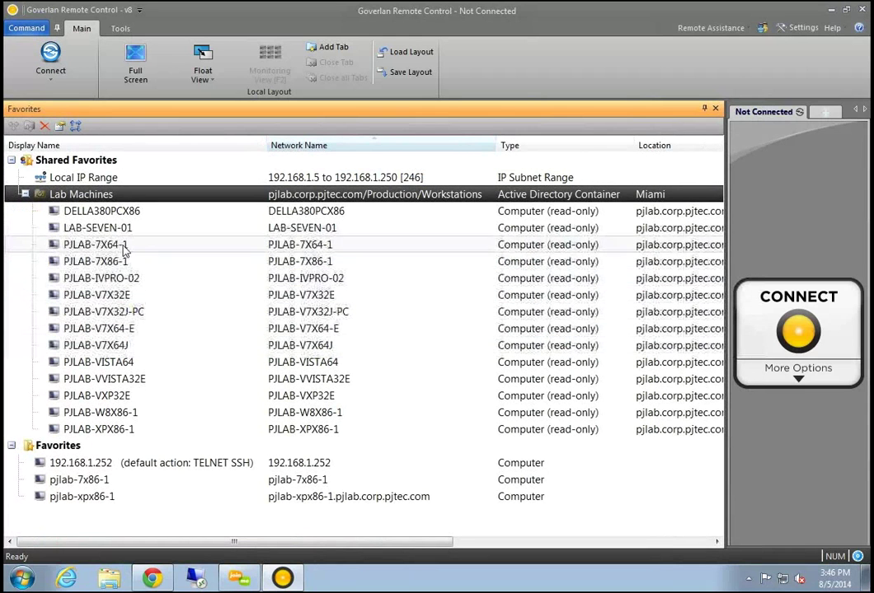
Open Power Options, then the Run As prompt, for PJLAB-7X64-1, closing the prompt unused
{"action": "right_click", "coordinate": [124, 245]}
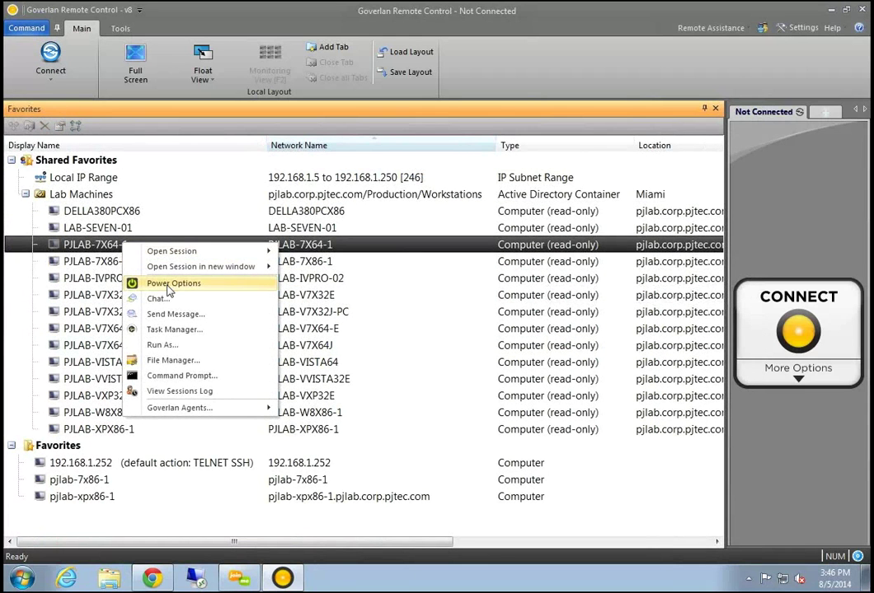
{"action": "left_click", "coordinate": [170, 284]}
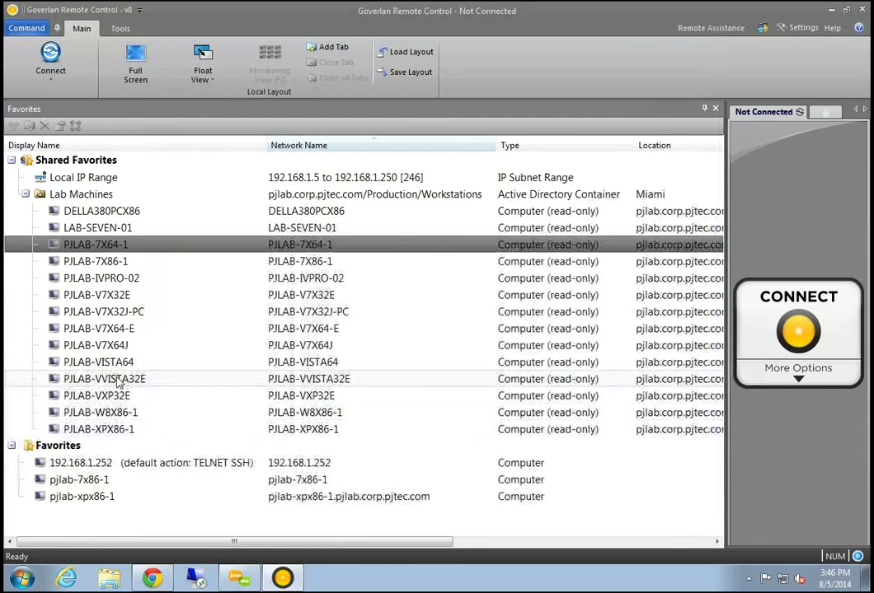
{"action": "right_click", "coordinate": [121, 245]}
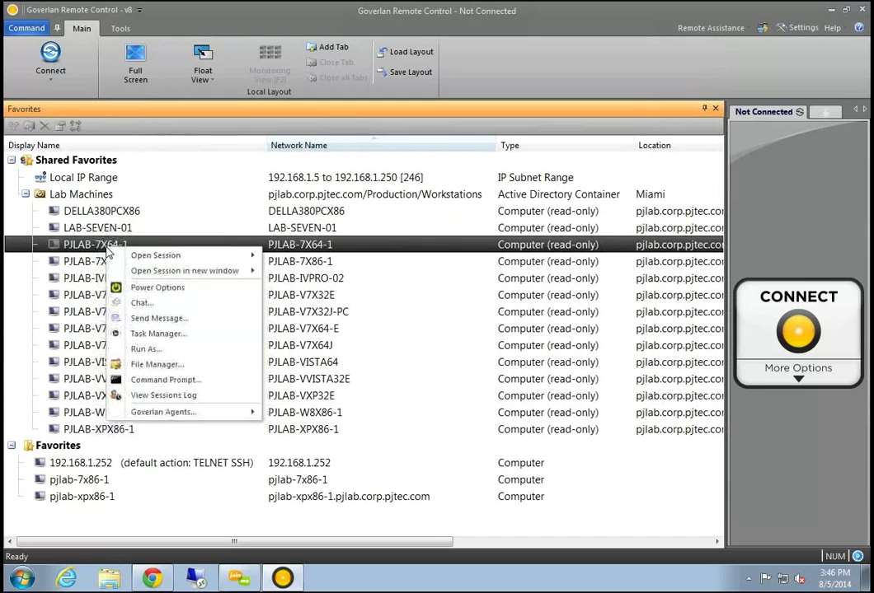
{"action": "left_click", "coordinate": [161, 353]}
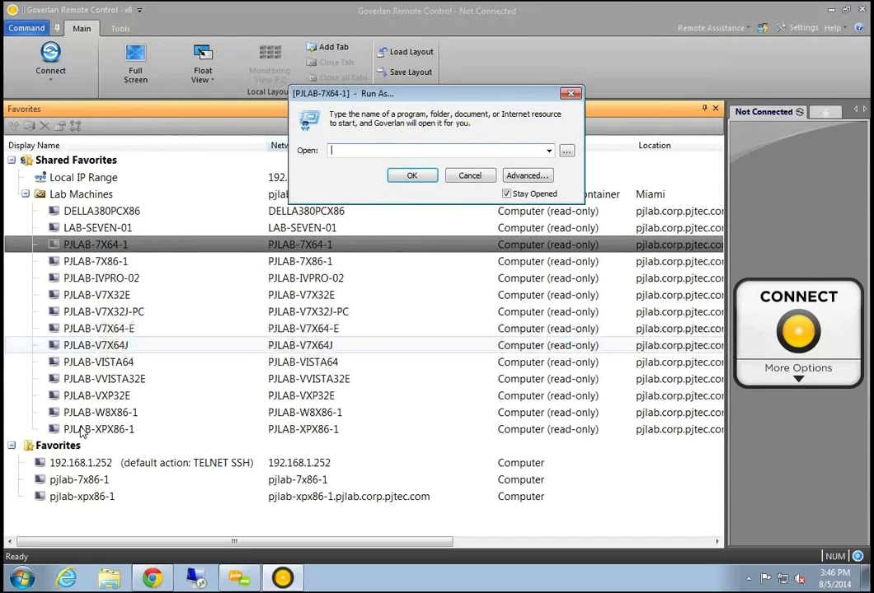
{"action": "left_click_drag", "start_coordinate": [416, 93], "coordinate": [428, 159]}
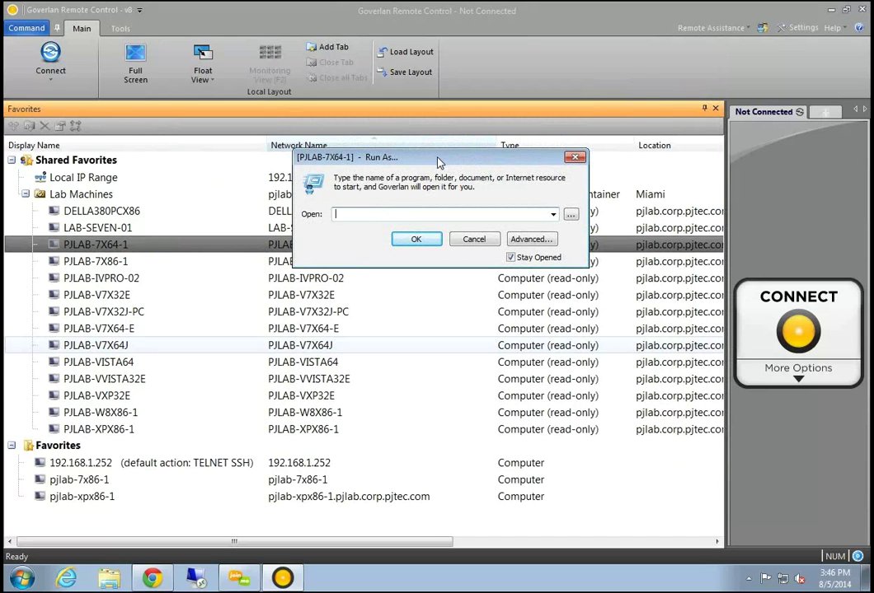
{"action": "left_click_drag", "start_coordinate": [437, 162], "coordinate": [422, 171]}
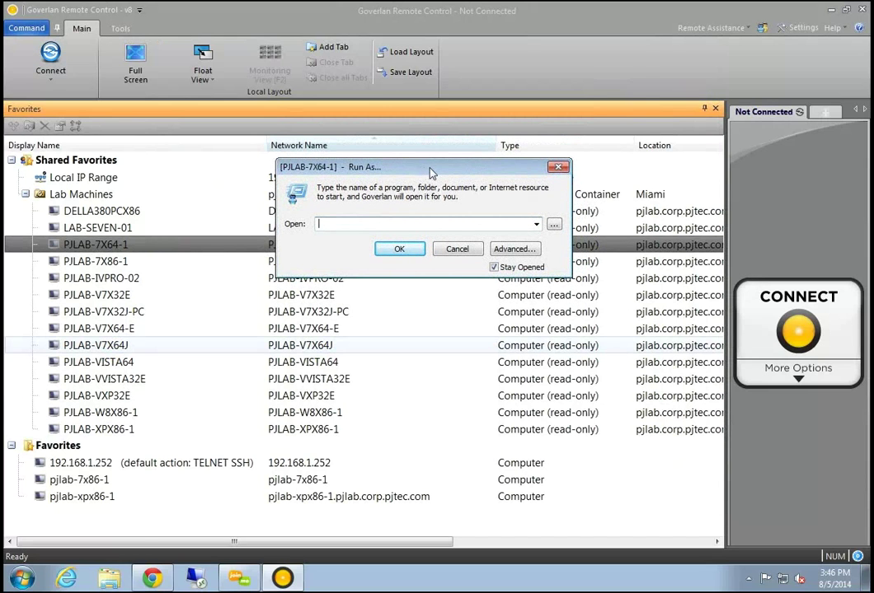
{"action": "left_click", "coordinate": [558, 167]}
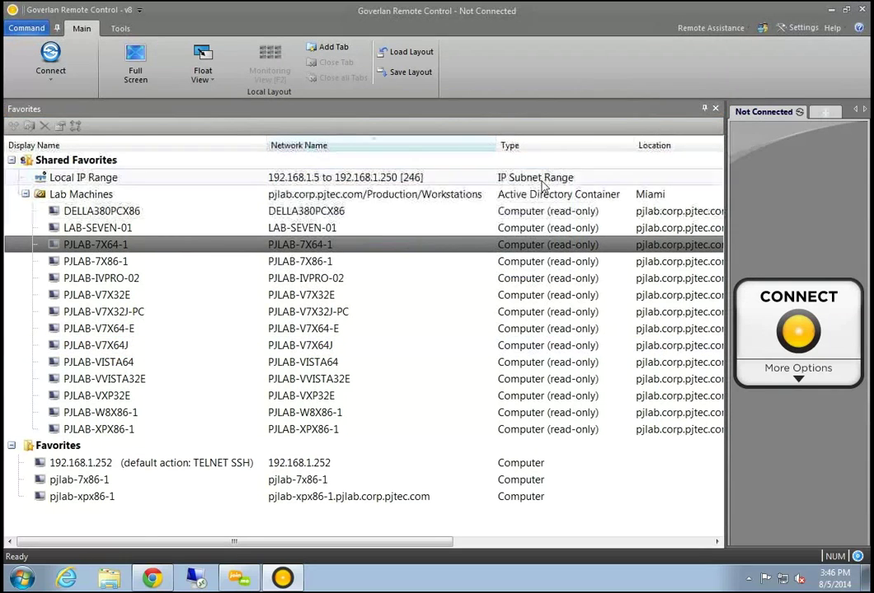
{"action": "right_click", "coordinate": [202, 251]}
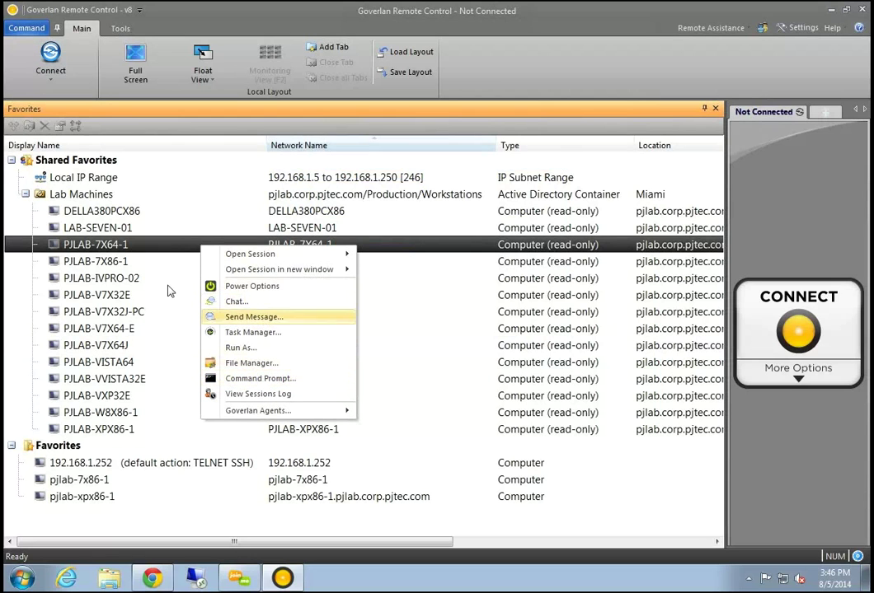
{"action": "left_click", "coordinate": [119, 248]}
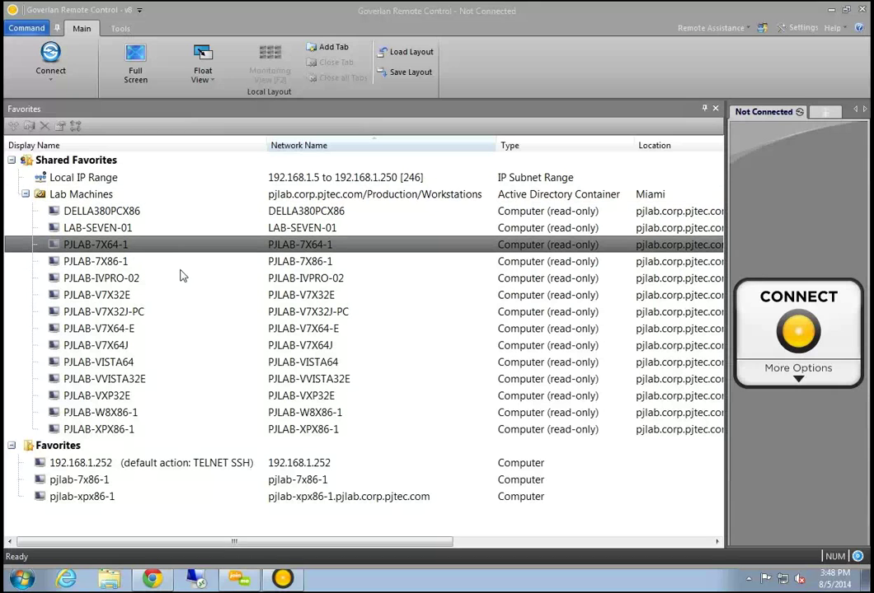
Open Run As for PJLAB-7X64-1 with advanced options, choosing a specific account with domain '.'
{"action": "right_click", "coordinate": [203, 246]}
{"action": "left_click", "coordinate": [232, 348]}
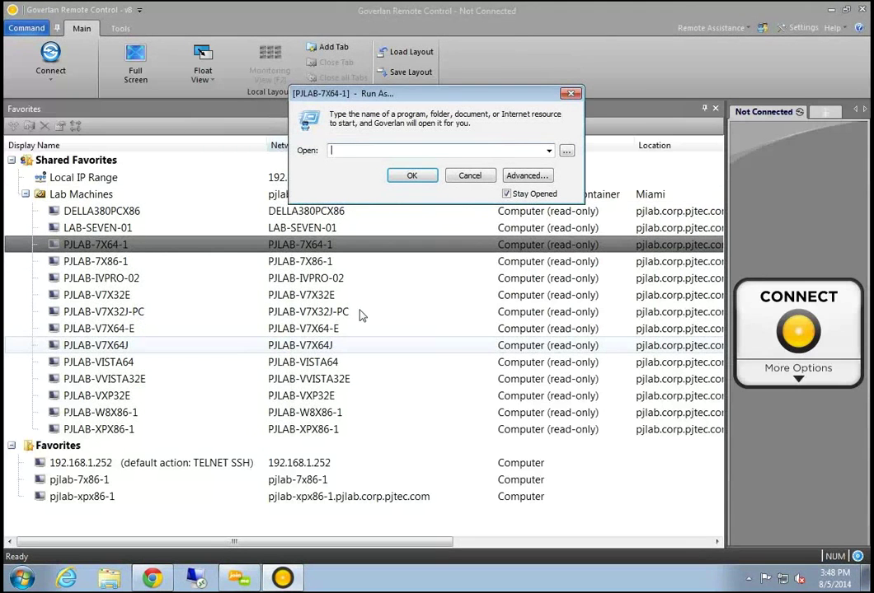
{"action": "left_click", "coordinate": [526, 175]}
{"action": "left_click", "coordinate": [363, 223]}
{"action": "double_click", "coordinate": [453, 239]}
{"action": "left_click_drag", "start_coordinate": [452, 239], "coordinate": [344, 239]}
{"action": "type", "text": "."}
{"action": "left_click", "coordinate": [478, 259]}
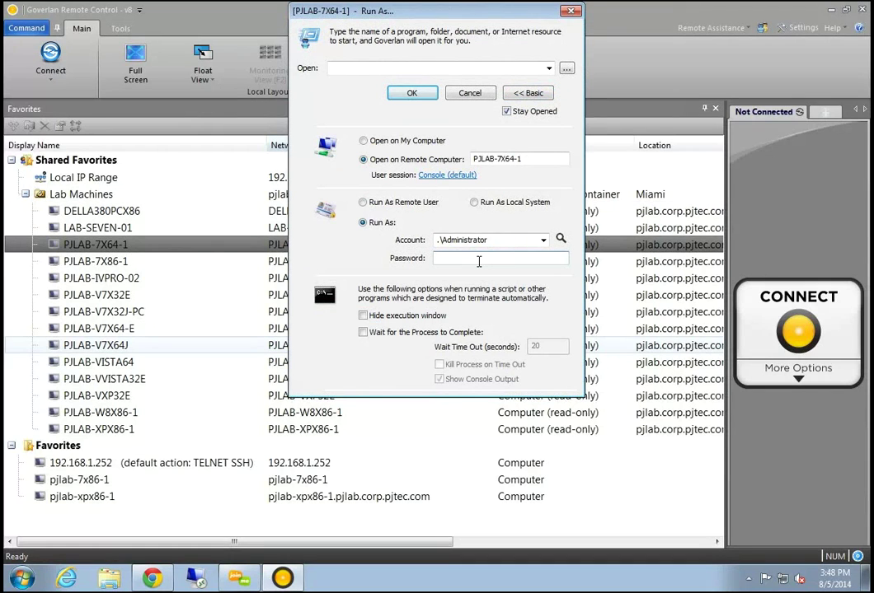
Try the Remote User and Local System radios, then settle on Run As: with Administrator
{"action": "left_click_drag", "start_coordinate": [314, 12], "coordinate": [171, 108]}
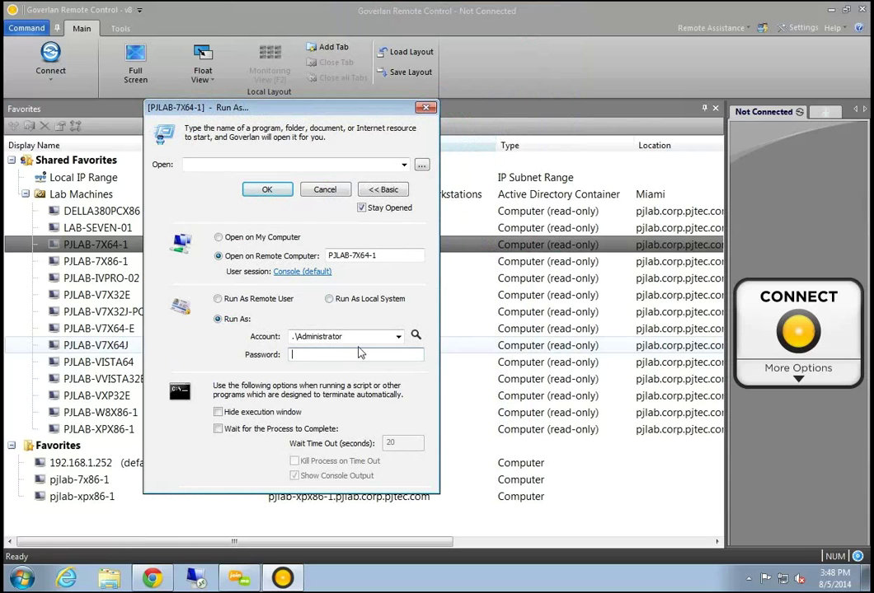
{"action": "left_click", "coordinate": [360, 353]}
{"action": "left_click_drag", "start_coordinate": [306, 111], "coordinate": [325, 111]}
{"action": "left_click", "coordinate": [227, 165]}
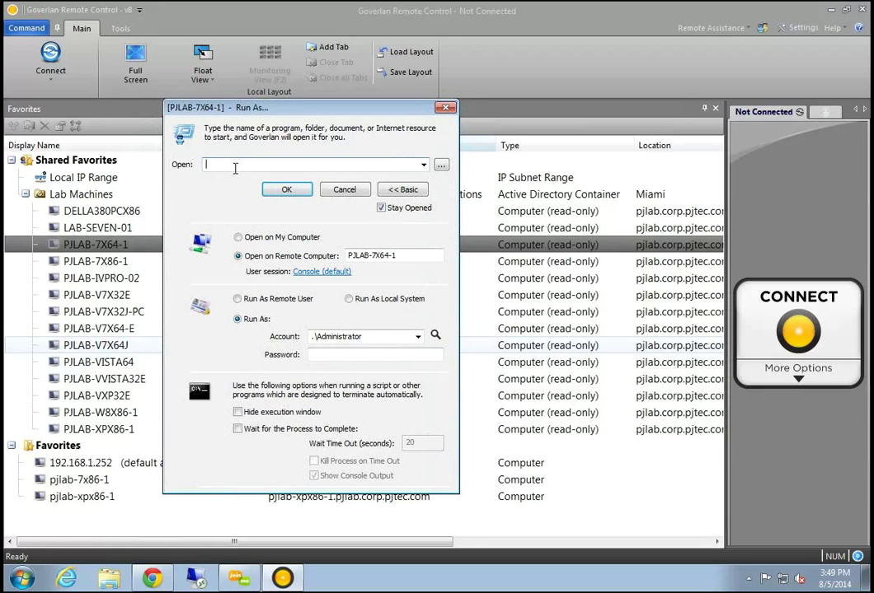
{"action": "left_click_drag", "start_coordinate": [231, 107], "coordinate": [246, 106]}
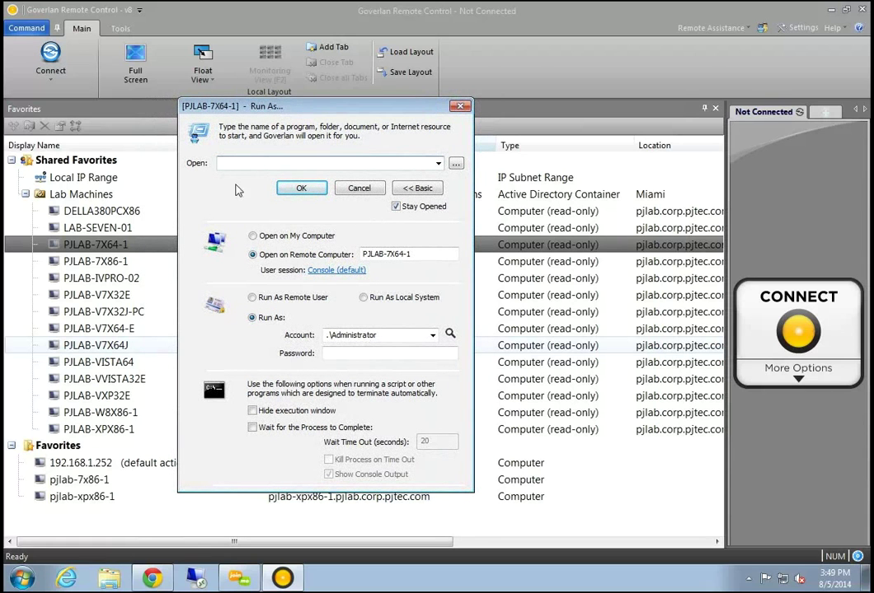
{"action": "left_click", "coordinate": [252, 297]}
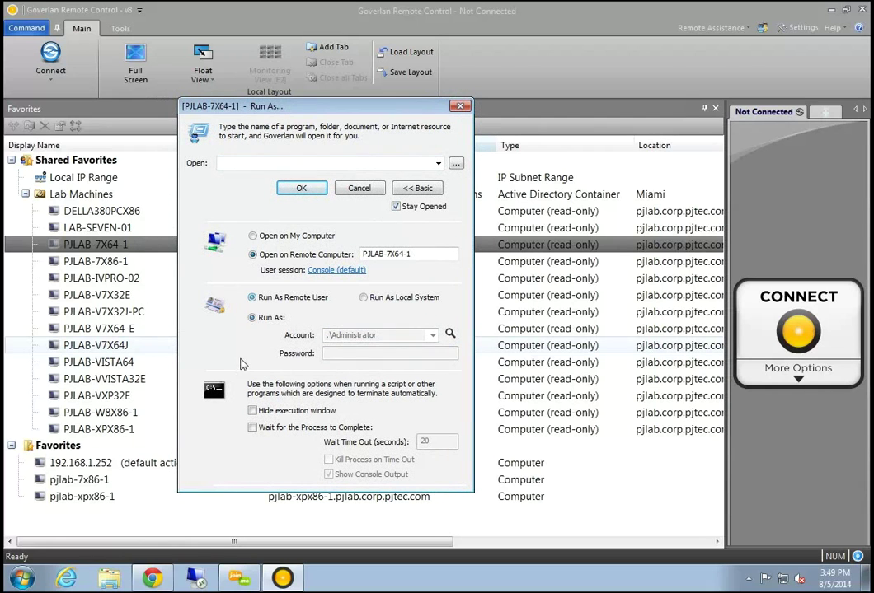
{"action": "left_click", "coordinate": [364, 298]}
{"action": "left_click", "coordinate": [253, 318]}
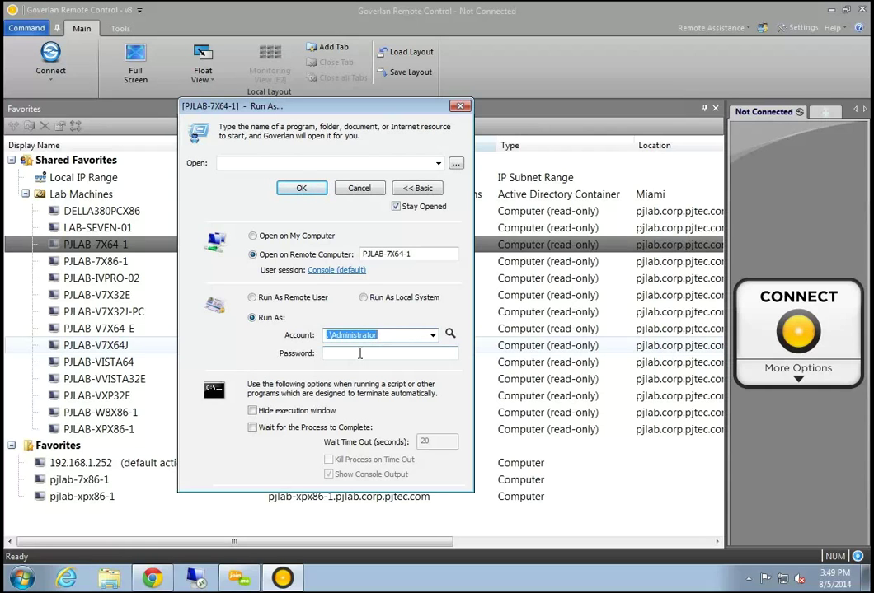
{"action": "left_click", "coordinate": [283, 163]}
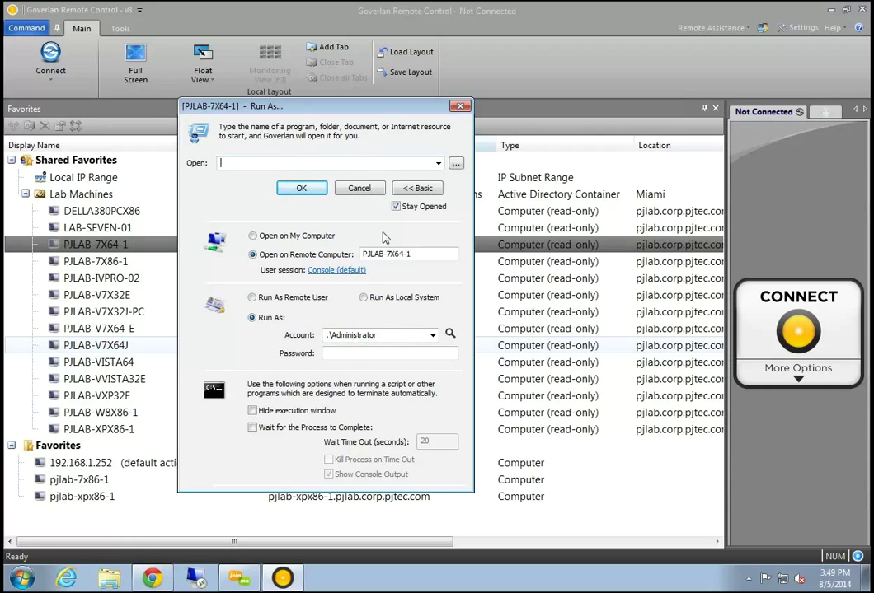
Close the PJLAB-7X64-1 Run As dialog with its title-bar X
{"action": "left_click", "coordinate": [461, 108]}
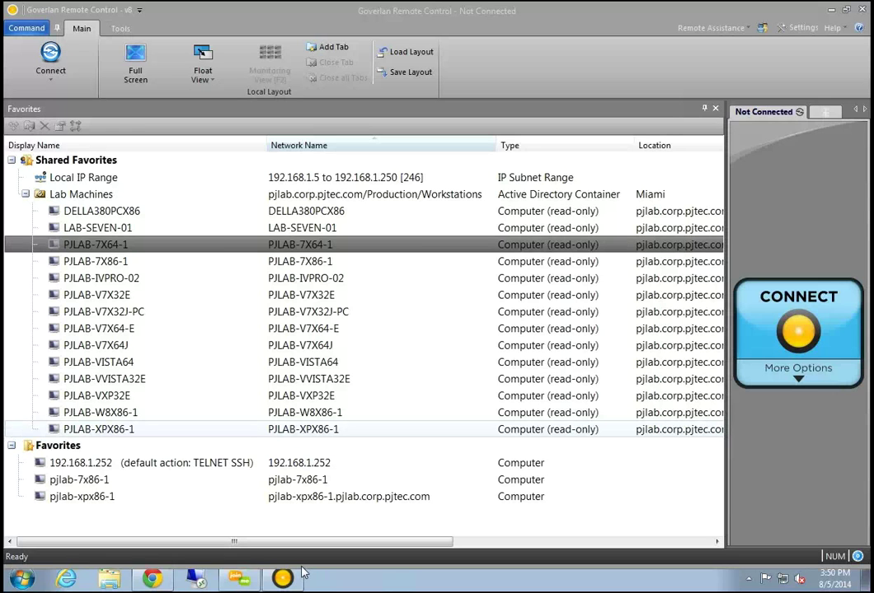
Load goverlan.com in Chrome past the certificate warning and show the Upcoming Webcasts list
{"action": "left_click", "coordinate": [150, 579]}
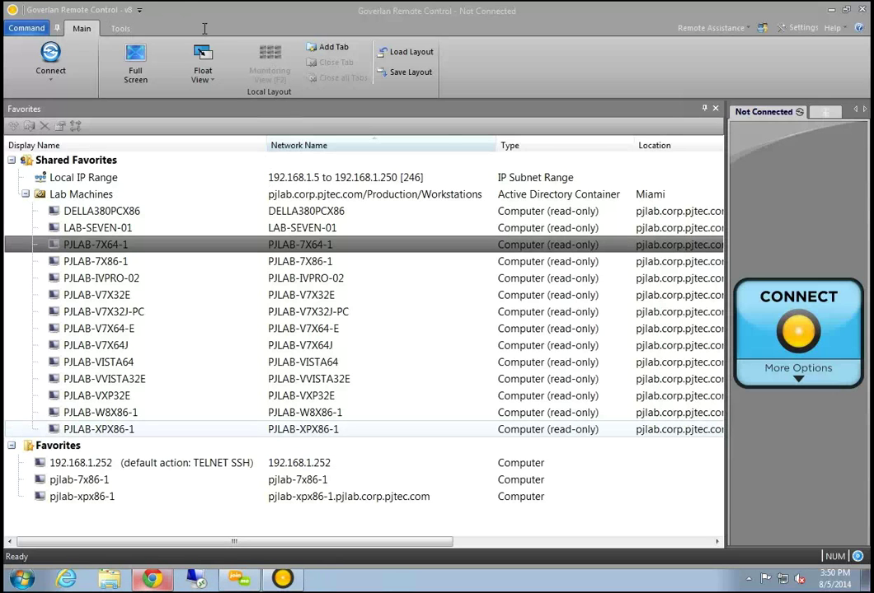
{"action": "type", "text": "goverlan"}
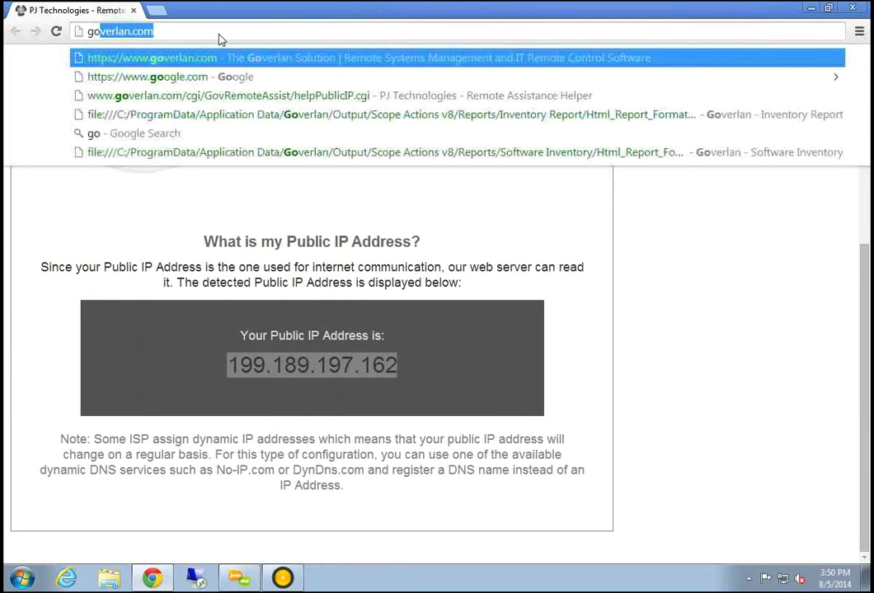
{"action": "type", "text": ".com"}
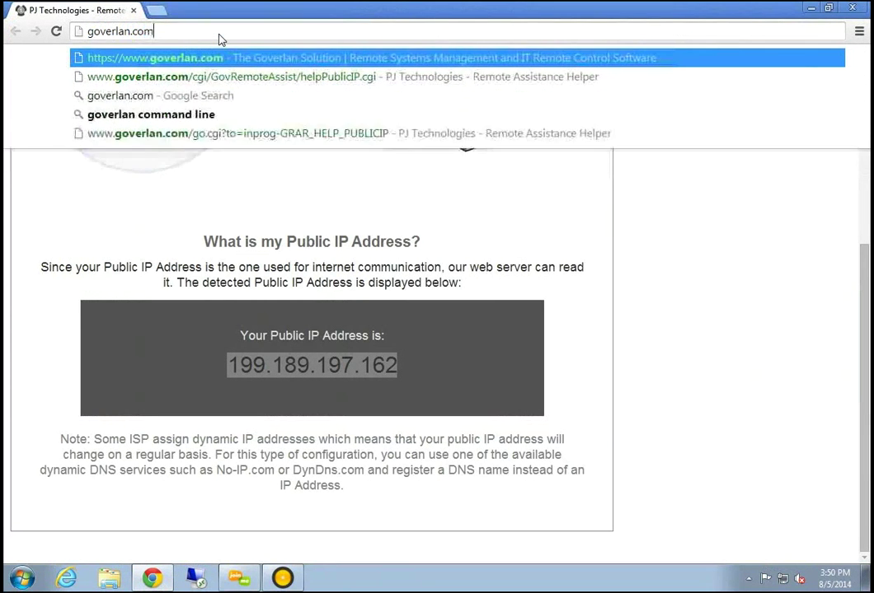
{"action": "key", "text": "Return"}
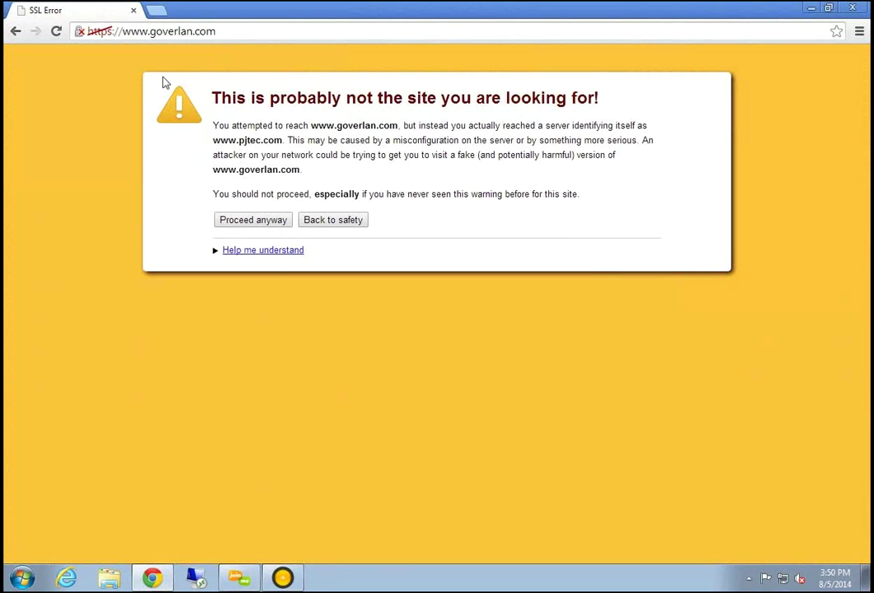
{"action": "left_click", "coordinate": [258, 221]}
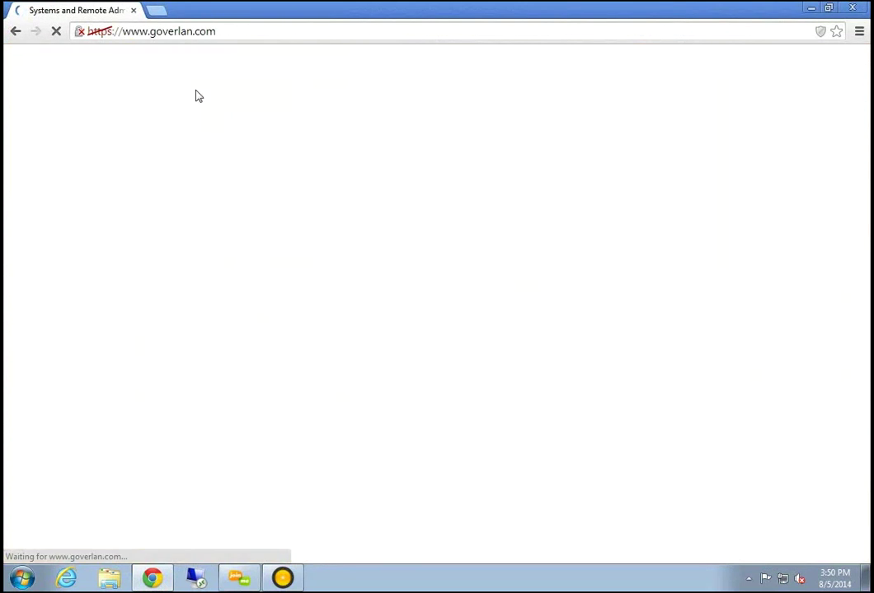
{"action": "left_click", "coordinate": [97, 31]}
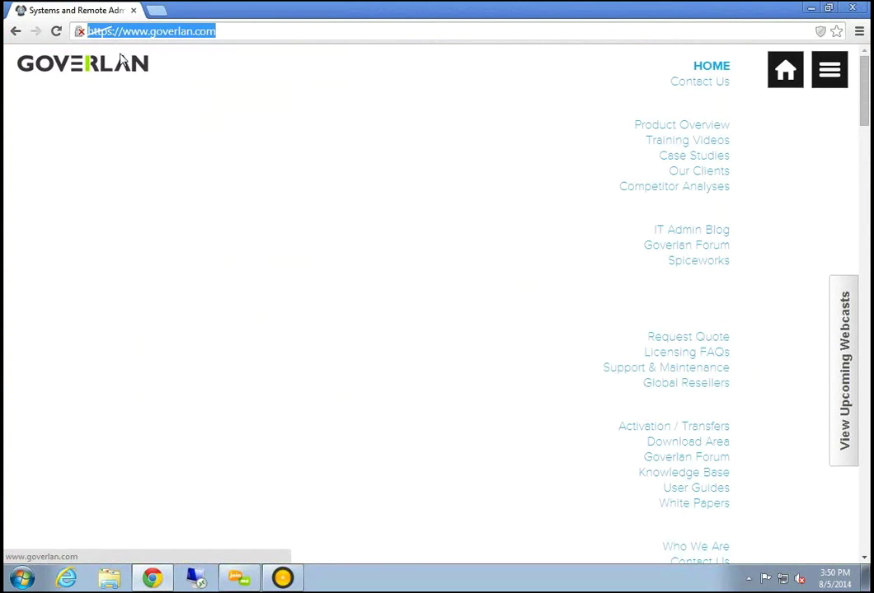
{"action": "left_click", "coordinate": [113, 33]}
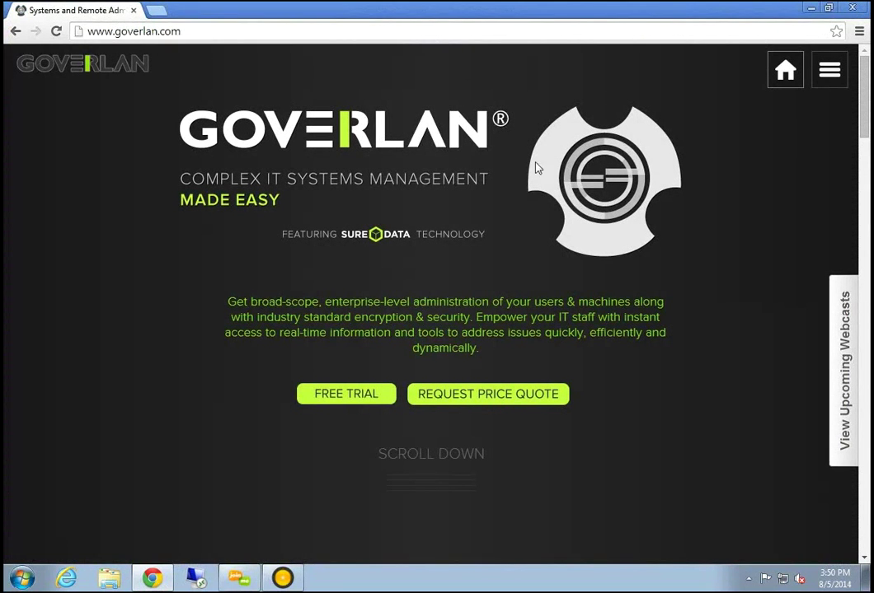
{"action": "left_click", "coordinate": [842, 350]}
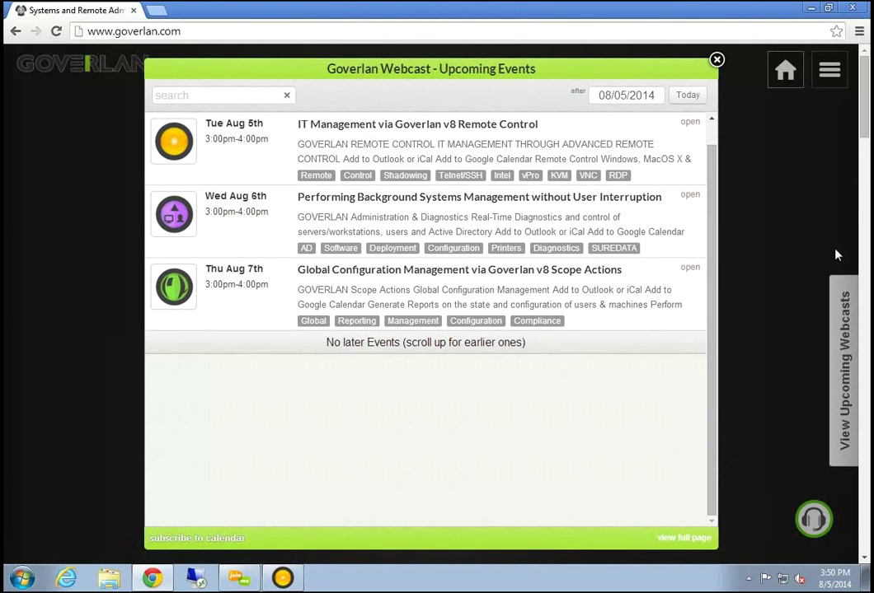
Close the webcasts popup and open the site's hamburger navigation menu
{"action": "left_click", "coordinate": [716, 59]}
{"action": "left_click", "coordinate": [829, 70]}
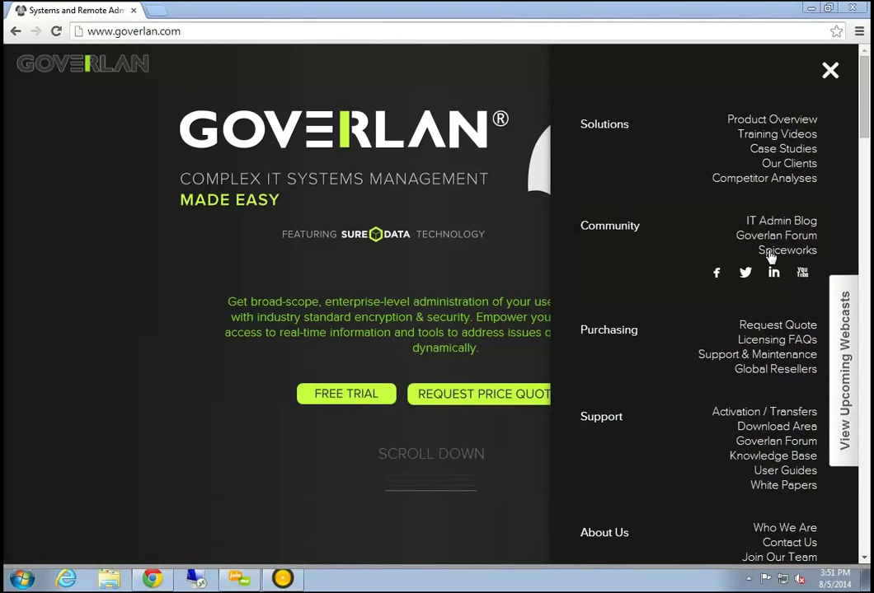
Open Goverlan's YouTube channel from the Community links, restore Chrome, and scroll through its uploads
{"action": "left_click", "coordinate": [804, 274]}
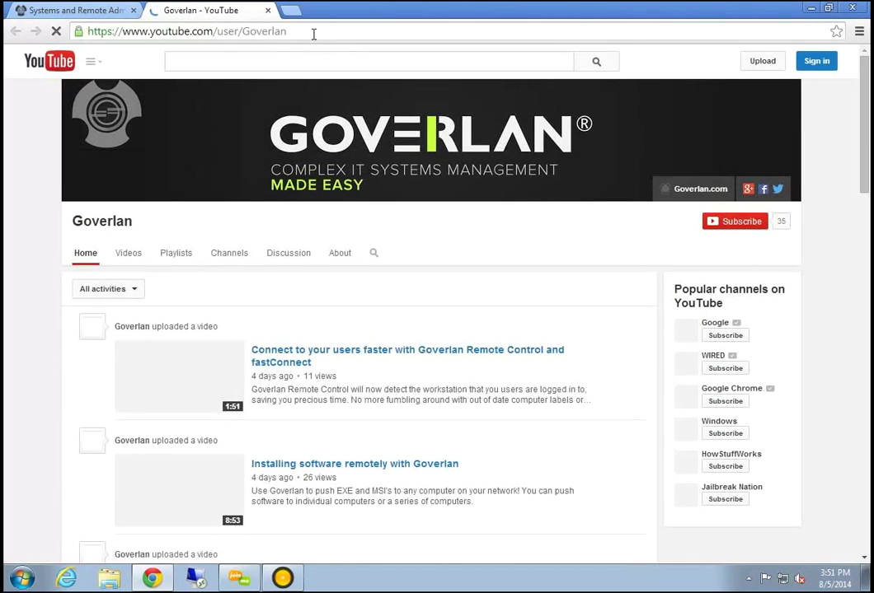
{"action": "left_click", "coordinate": [309, 32]}
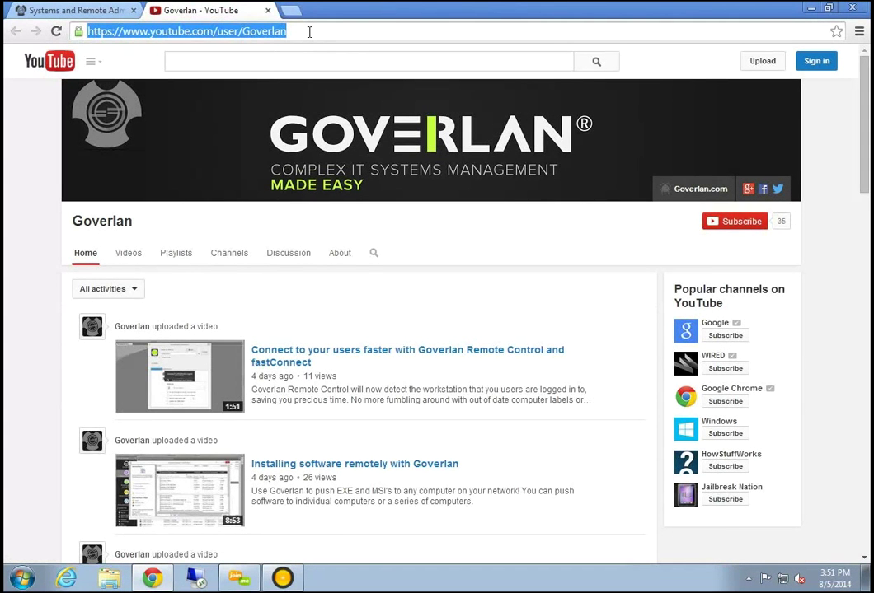
{"action": "left_click", "coordinate": [129, 298]}
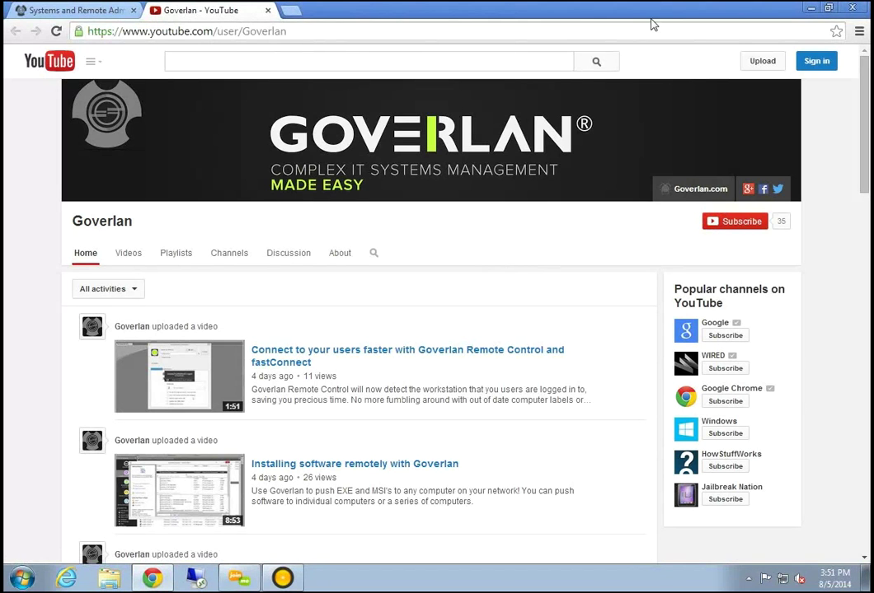
{"action": "double_click", "coordinate": [544, 10]}
{"action": "scroll", "coordinate": [612, 388], "scroll_direction": "down", "scroll_amount": 4}
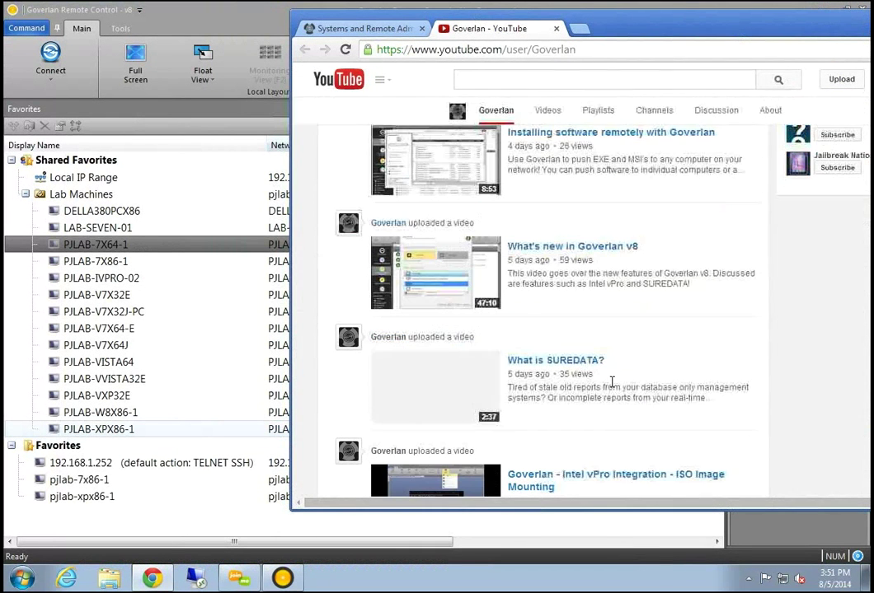
{"action": "scroll", "coordinate": [611, 384], "scroll_direction": "down", "scroll_amount": 2}
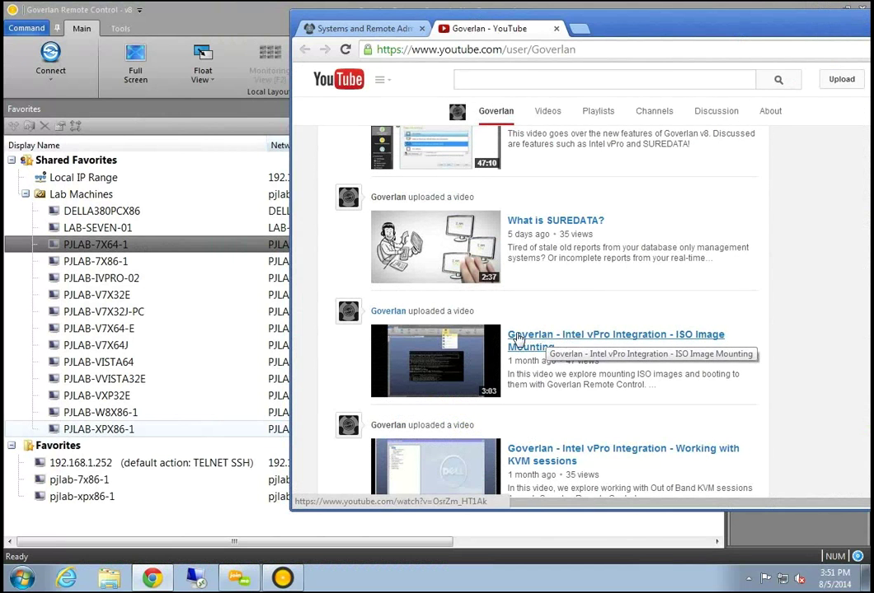
{"action": "scroll", "coordinate": [589, 387], "scroll_direction": "down", "scroll_amount": 3}
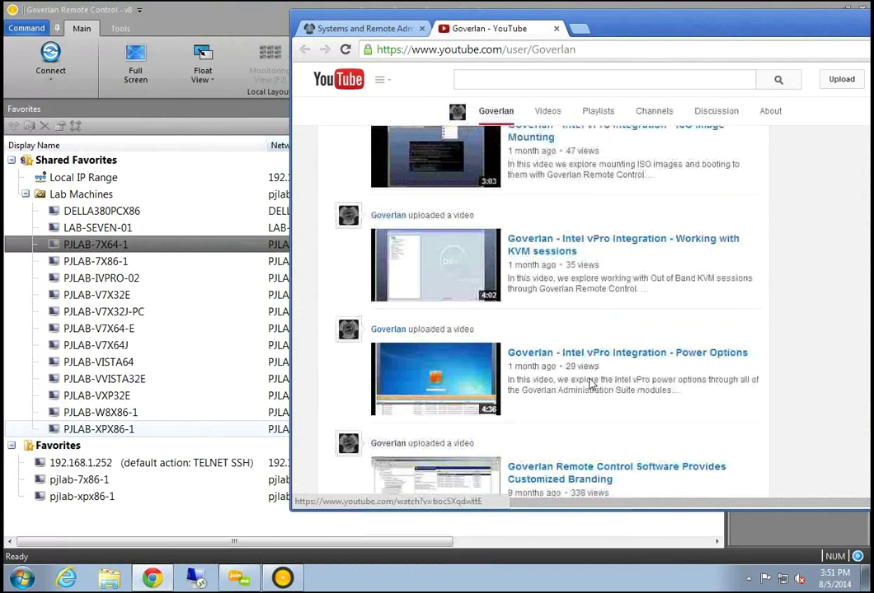
{"action": "scroll", "coordinate": [588, 371], "scroll_direction": "up", "scroll_amount": 4}
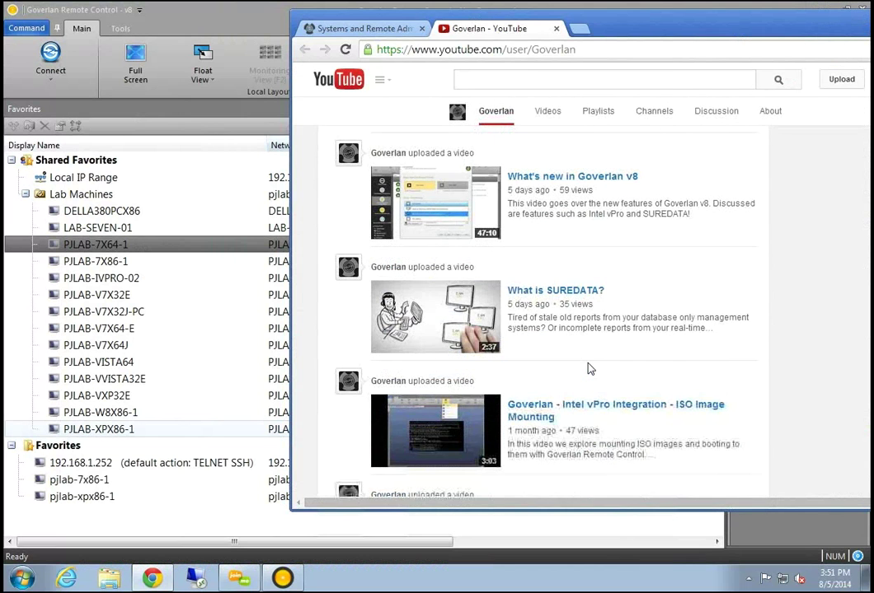
{"action": "scroll", "coordinate": [590, 368], "scroll_direction": "up", "scroll_amount": 2}
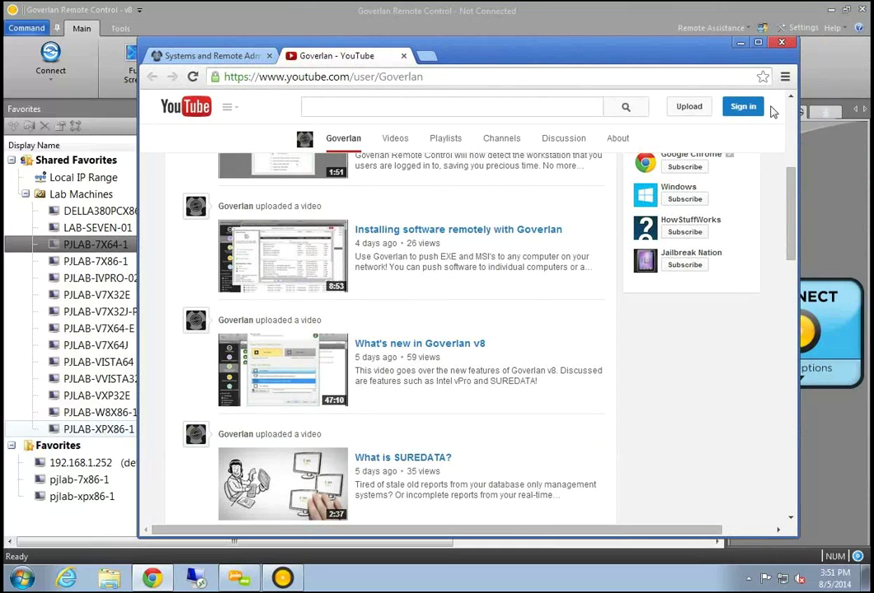
Dismiss Chrome with Alt+F4 to return to Goverlan's Favorites showing Lab Machines' 14 workstations
{"action": "key", "text": "alt+F4"}
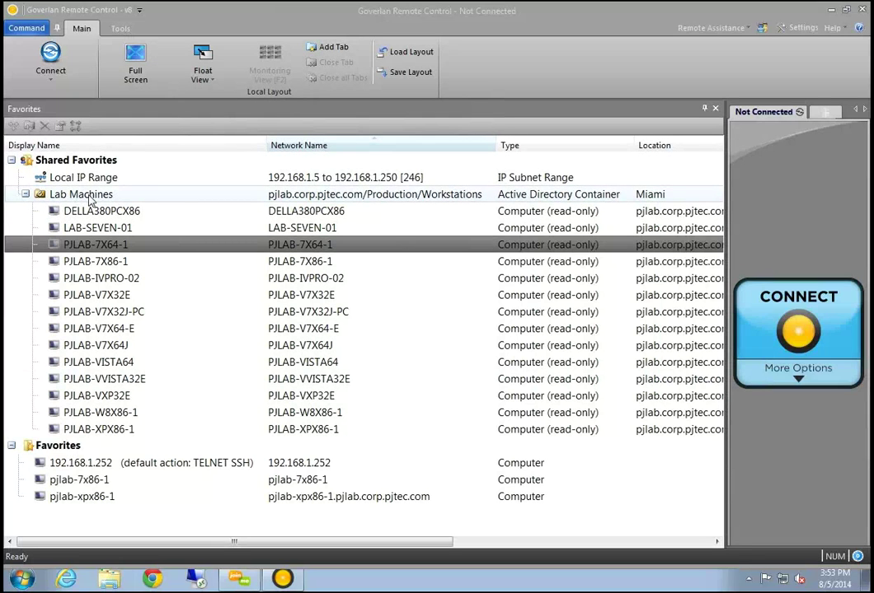
Open the Alternate Credentials Manager from the settings and start a new credentials entry
{"action": "left_click", "coordinate": [793, 30]}
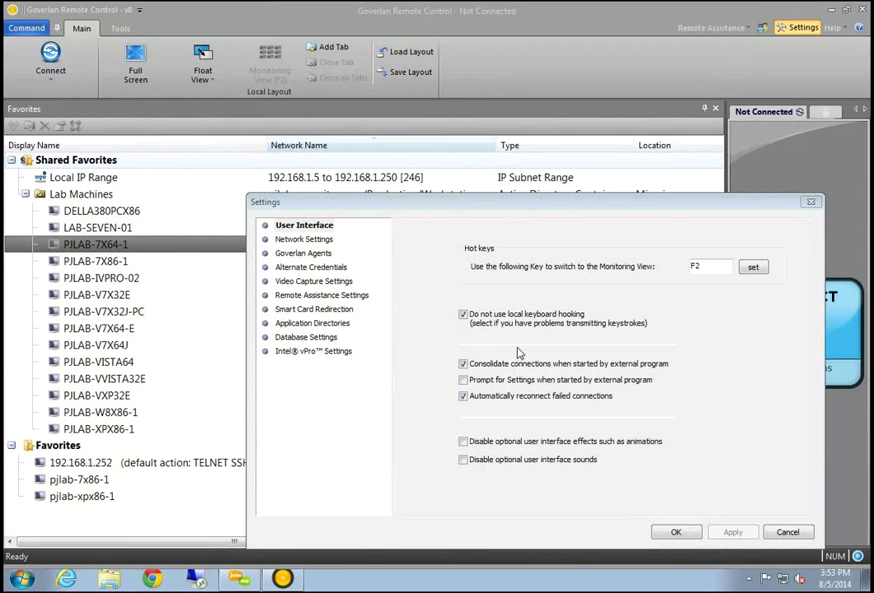
{"action": "left_click", "coordinate": [310, 267]}
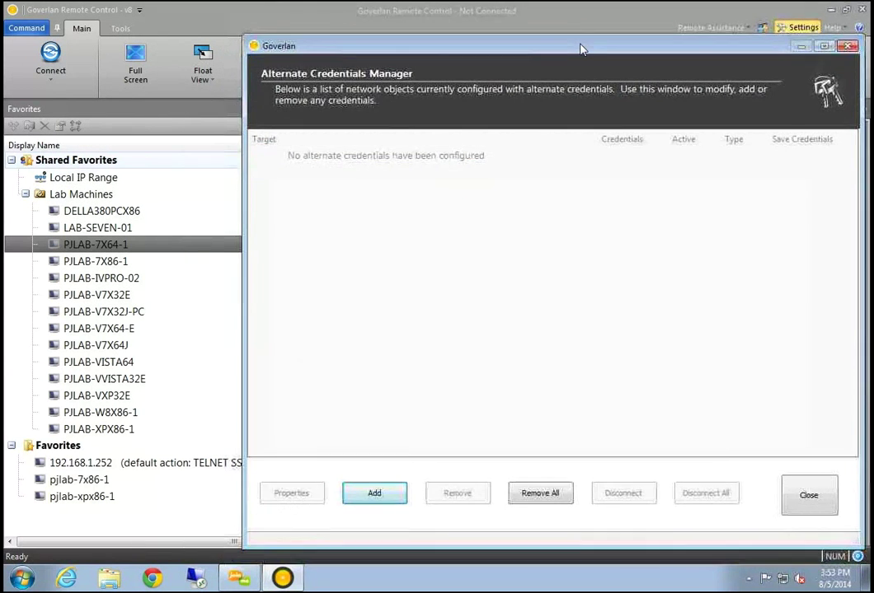
{"action": "left_click", "coordinate": [379, 494]}
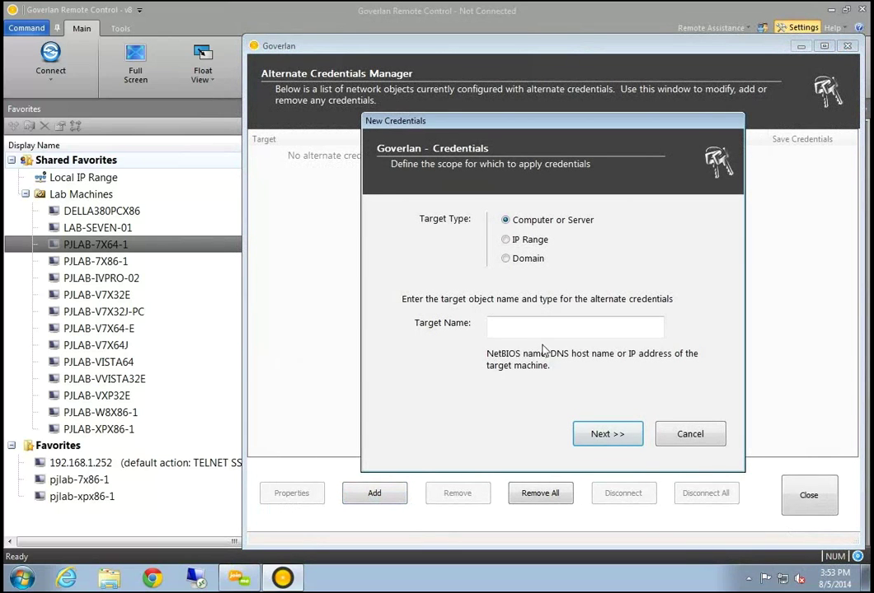
Try the domain, IP address range and single-computer scopes, then cancel the new credentials
{"action": "left_click", "coordinate": [505, 258]}
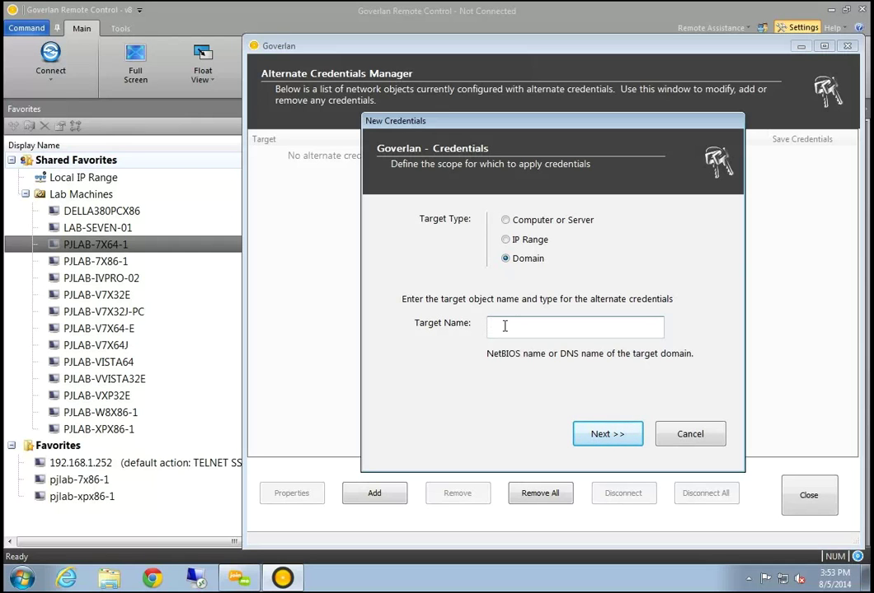
{"action": "left_click", "coordinate": [505, 239]}
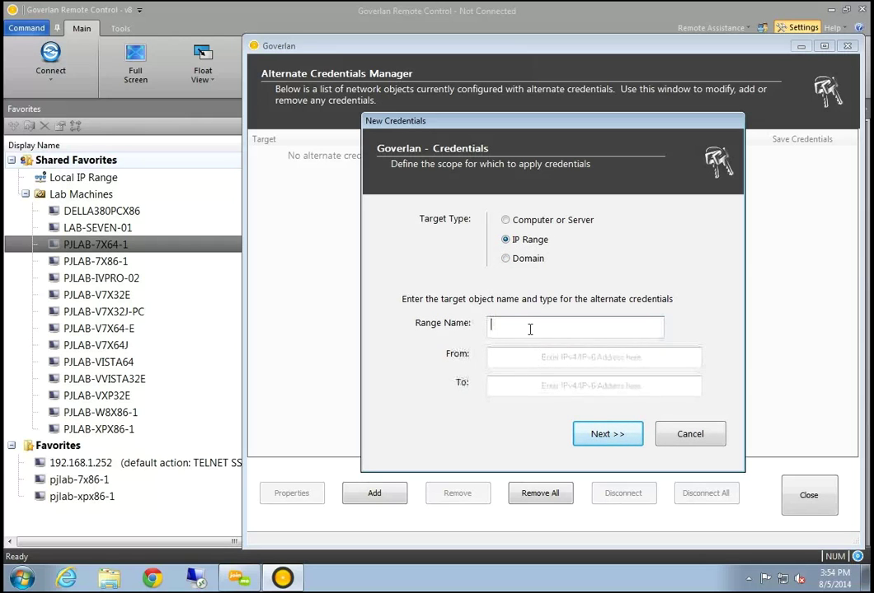
{"action": "left_click", "coordinate": [552, 357]}
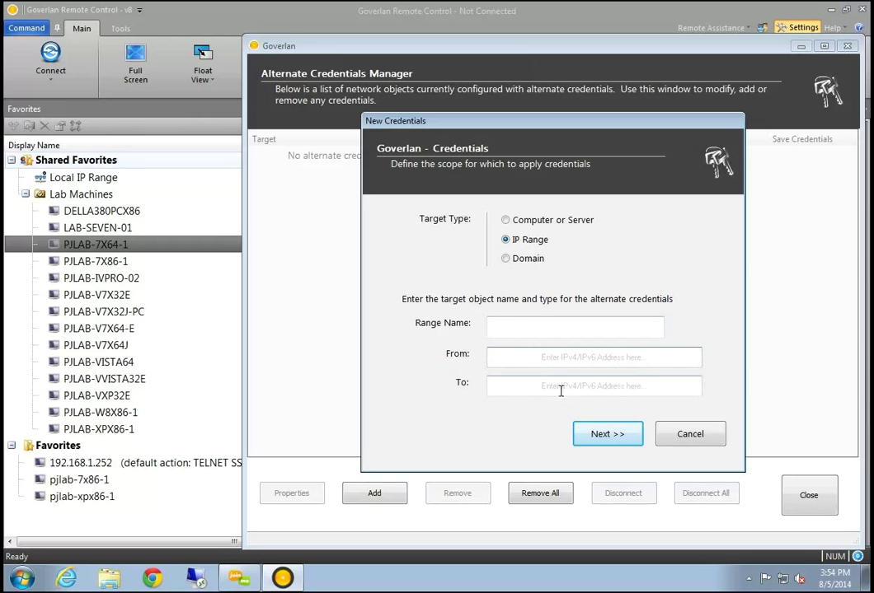
{"action": "left_click", "coordinate": [520, 321]}
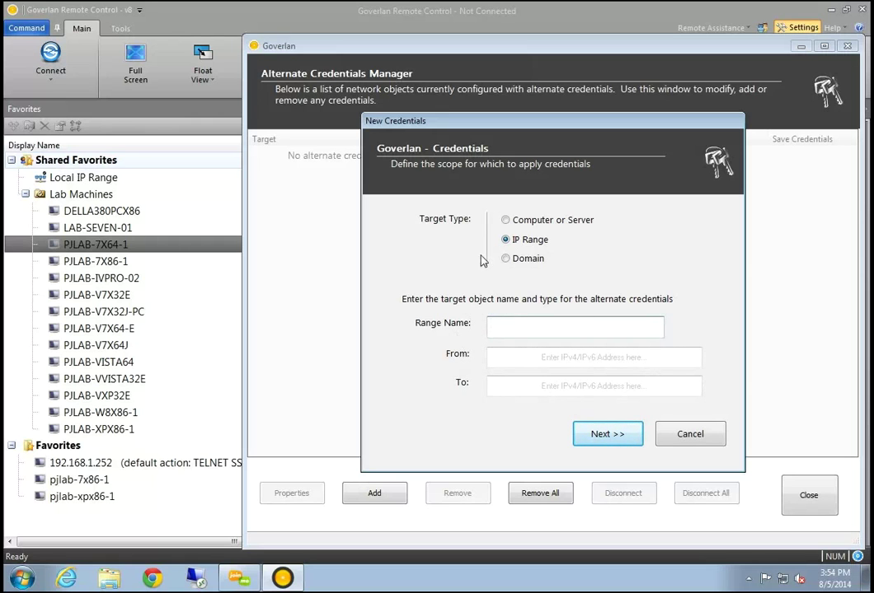
{"action": "left_click", "coordinate": [505, 220]}
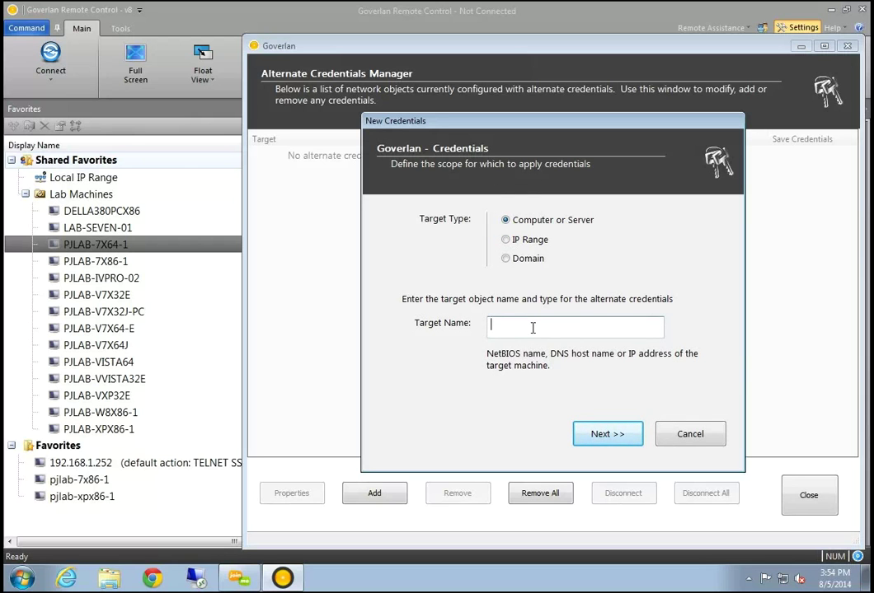
{"action": "left_click", "coordinate": [692, 435]}
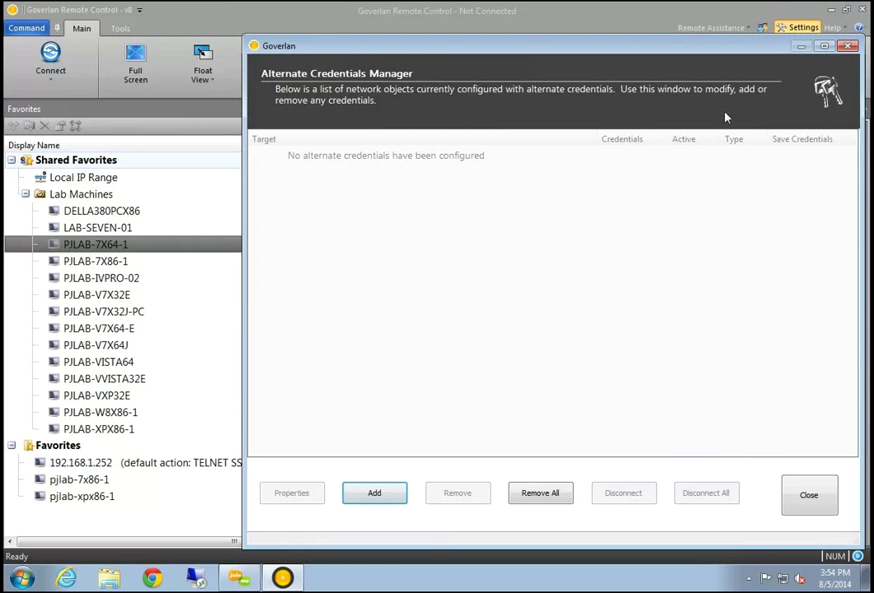
Close the Alternate Credentials Manager and then the Settings window
{"action": "left_click", "coordinate": [847, 46]}
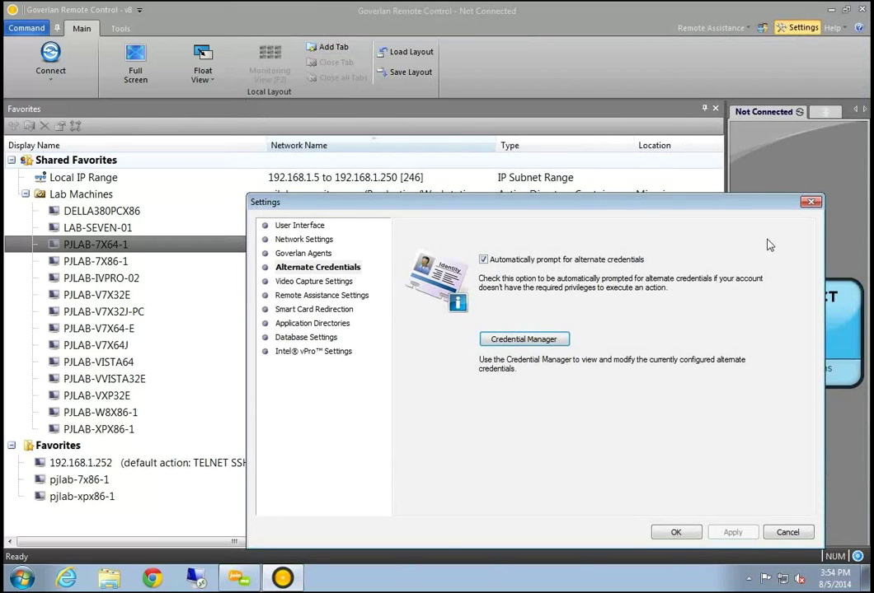
{"action": "left_click", "coordinate": [809, 202]}
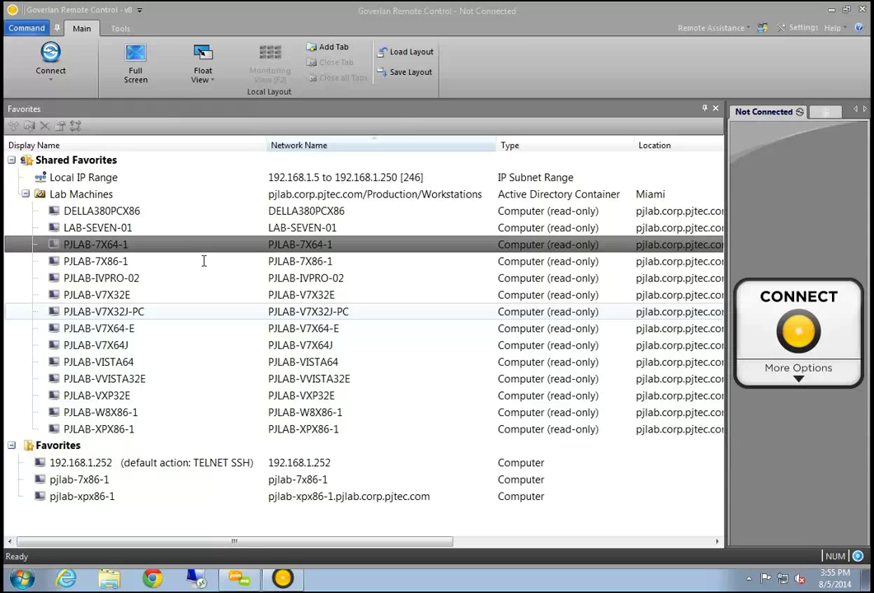
{"action": "left_click", "coordinate": [833, 28]}
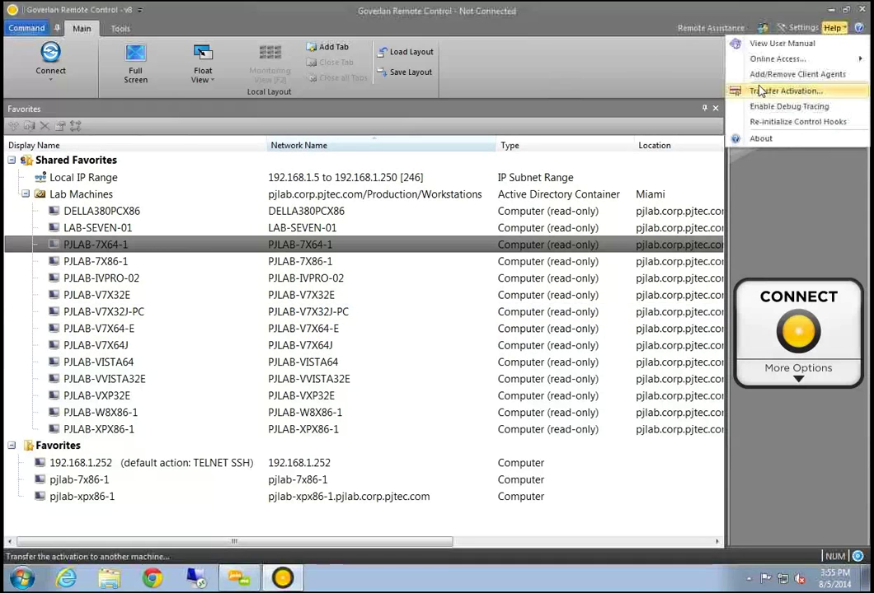
{"action": "left_click", "coordinate": [651, 18]}
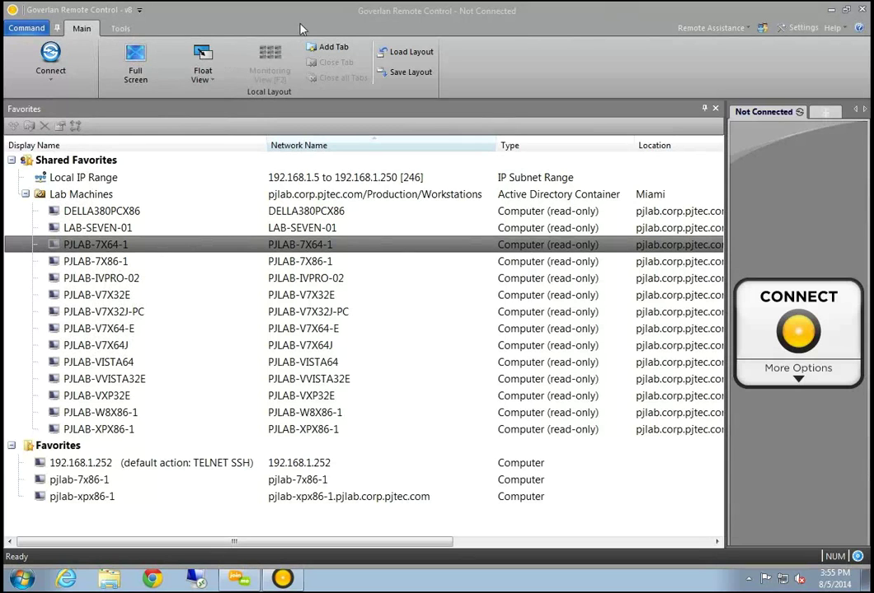
Start and connect a Goverlan remote control session to DELLA380PCX86 from the Lab Machines favorites
{"action": "left_click_drag", "start_coordinate": [424, 10], "coordinate": [457, 78]}
{"action": "left_click", "coordinate": [376, 103]}
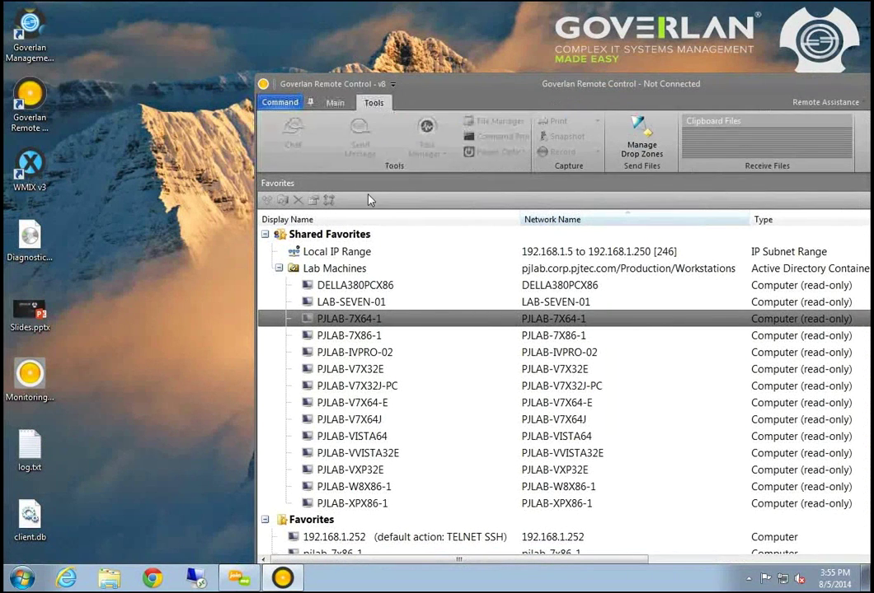
{"action": "left_click", "coordinate": [335, 102]}
{"action": "left_click", "coordinate": [345, 277]}
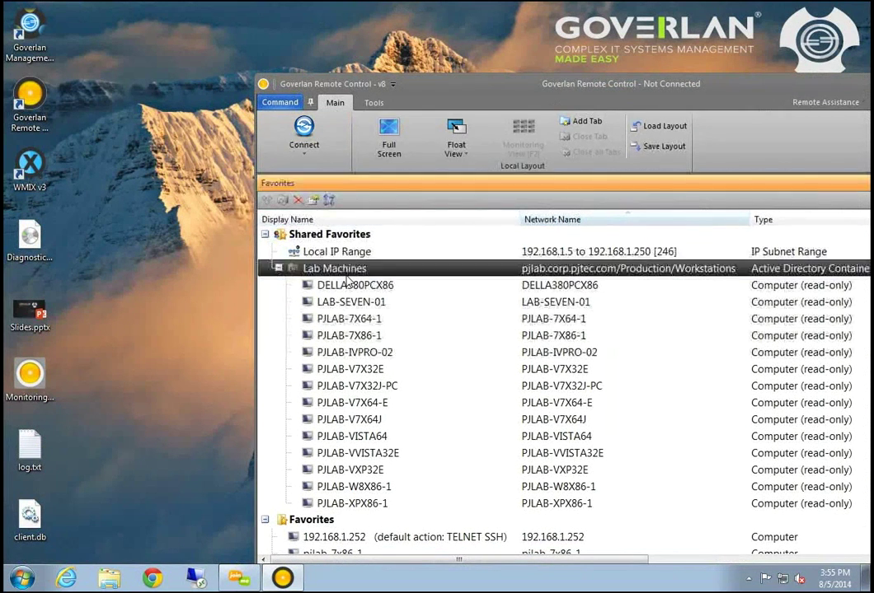
{"action": "right_click", "coordinate": [345, 276]}
{"action": "left_click", "coordinate": [319, 285]}
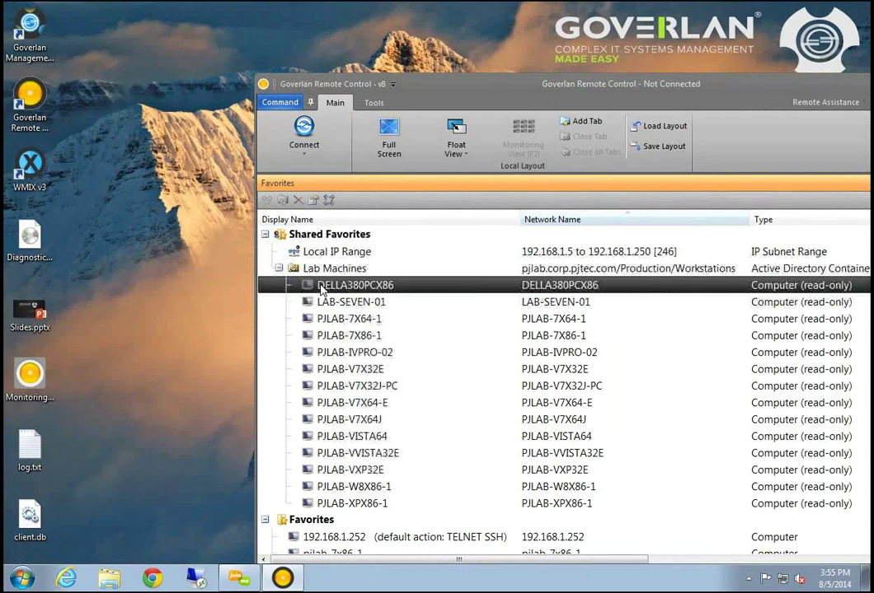
{"action": "right_click", "coordinate": [319, 285]}
{"action": "mouse_move", "coordinate": [389, 299]}
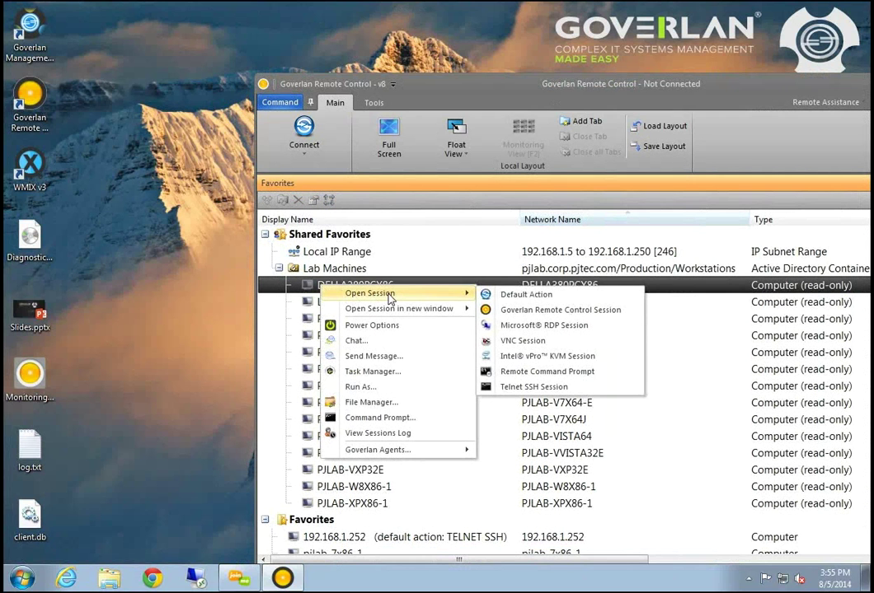
{"action": "left_click", "coordinate": [515, 294]}
{"action": "left_click", "coordinate": [783, 162]}
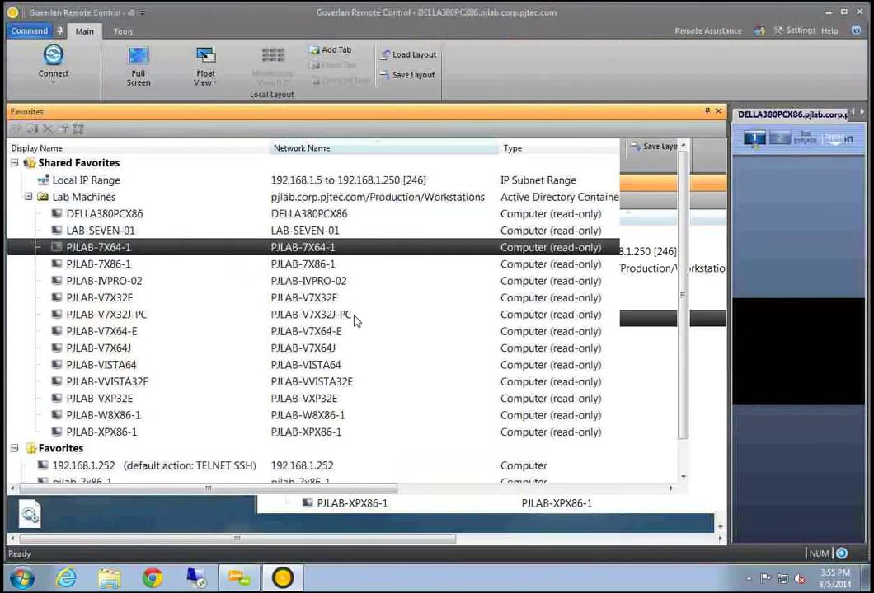
Start and connect a Goverlan remote control session to PJLAB-7X64-1
{"action": "right_click", "coordinate": [356, 321]}
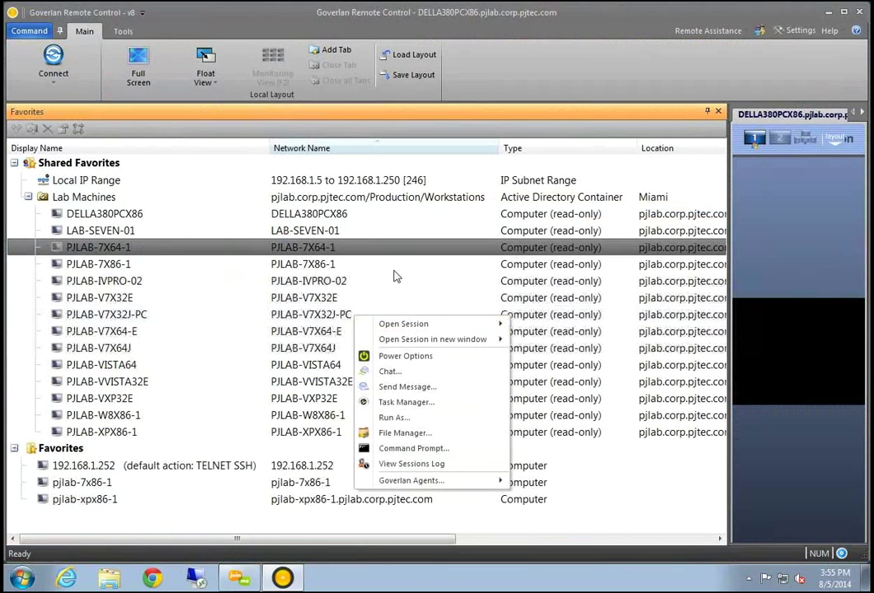
{"action": "right_click", "coordinate": [354, 249]}
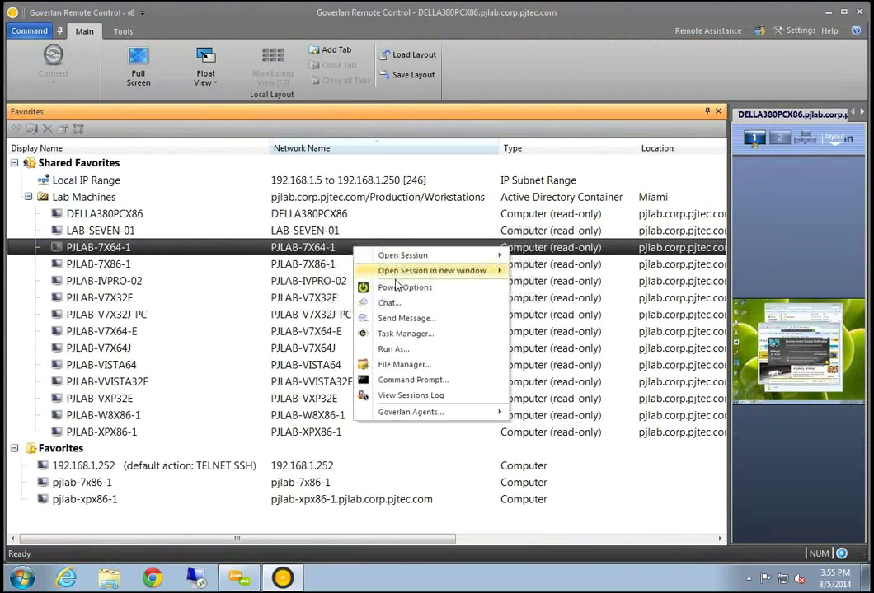
{"action": "mouse_move", "coordinate": [423, 260]}
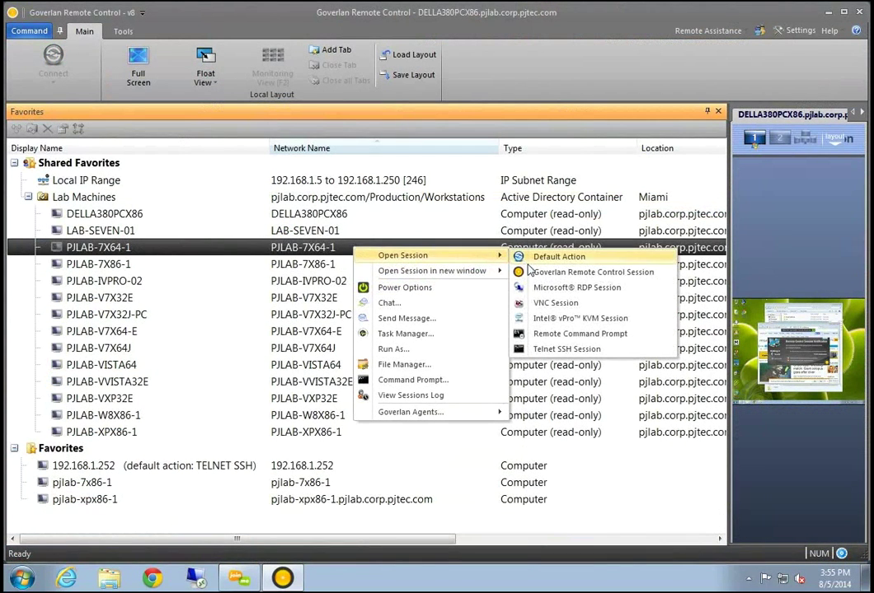
{"action": "left_click", "coordinate": [560, 271]}
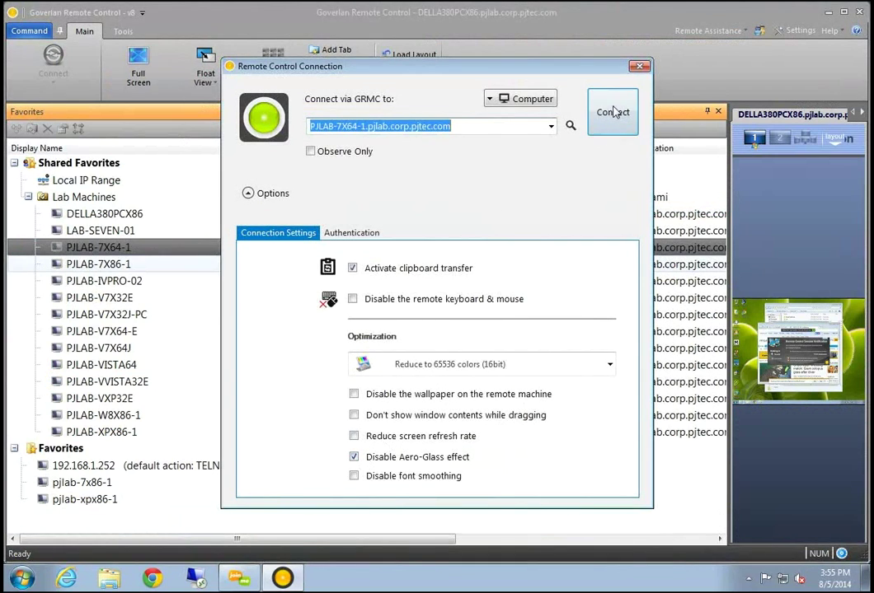
{"action": "left_click", "coordinate": [614, 113]}
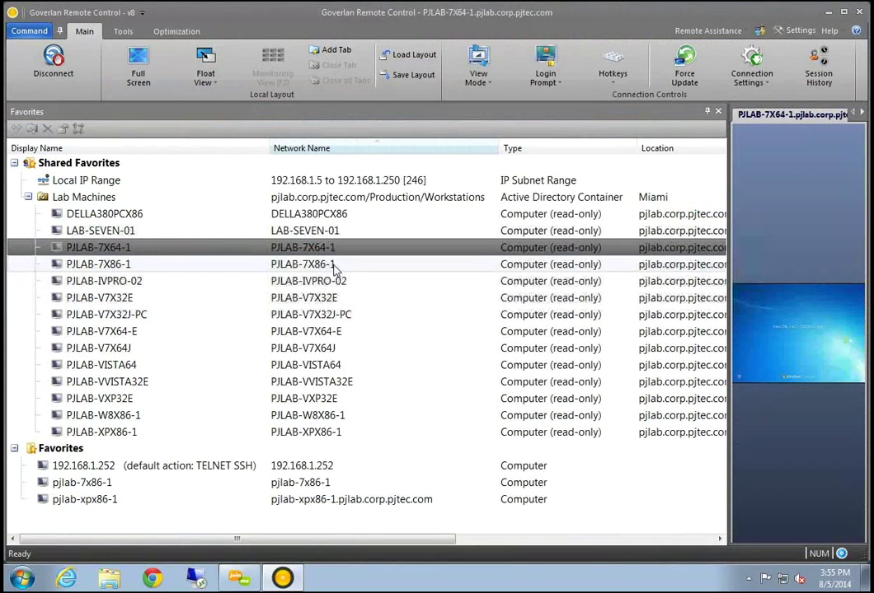
Connect a session to PJLAB-7X86-1 and expand its remote desktop to full screen
{"action": "left_click", "coordinate": [336, 265]}
{"action": "right_click", "coordinate": [336, 266]}
{"action": "mouse_move", "coordinate": [389, 275]}
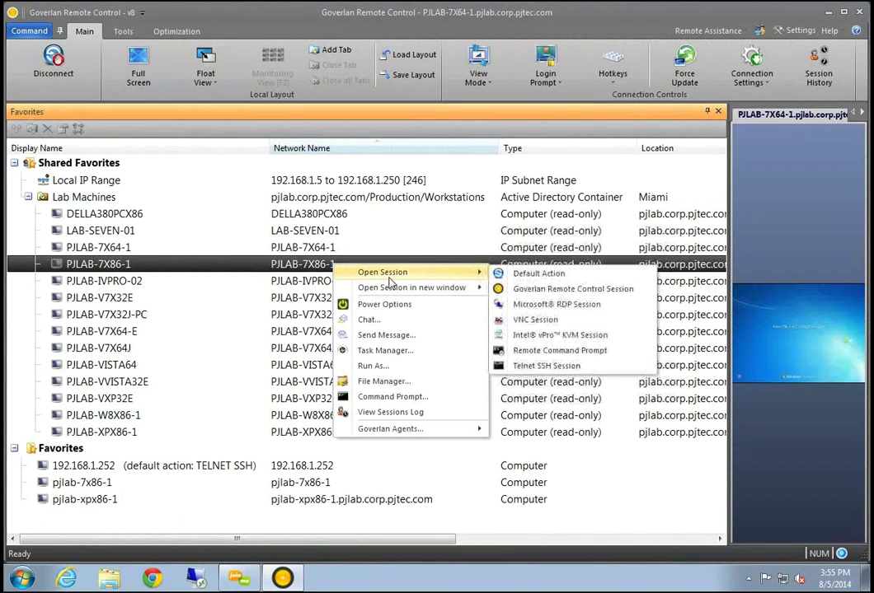
{"action": "left_click", "coordinate": [544, 288]}
{"action": "left_click", "coordinate": [601, 111]}
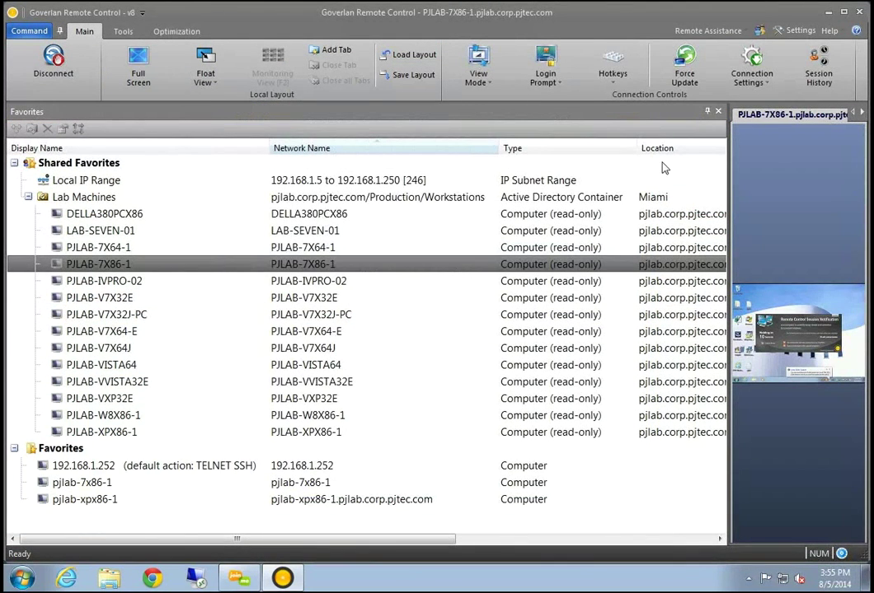
{"action": "left_click", "coordinate": [138, 70]}
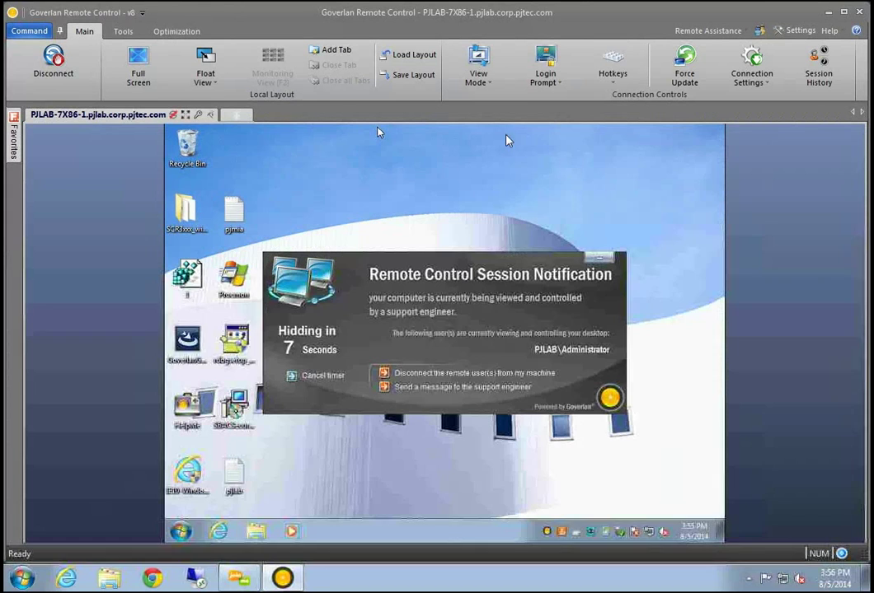
Open a new session tab and connect it to PJLAB-7X64-1 from the recent hosts list
{"action": "left_click", "coordinate": [235, 116]}
{"action": "left_click", "coordinate": [416, 326]}
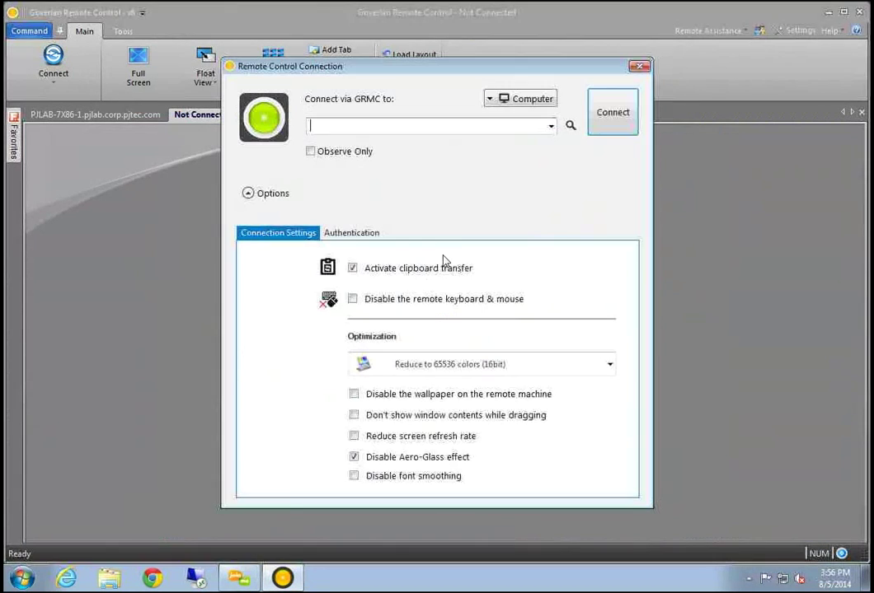
{"action": "left_click_drag", "start_coordinate": [383, 75], "coordinate": [256, 93]}
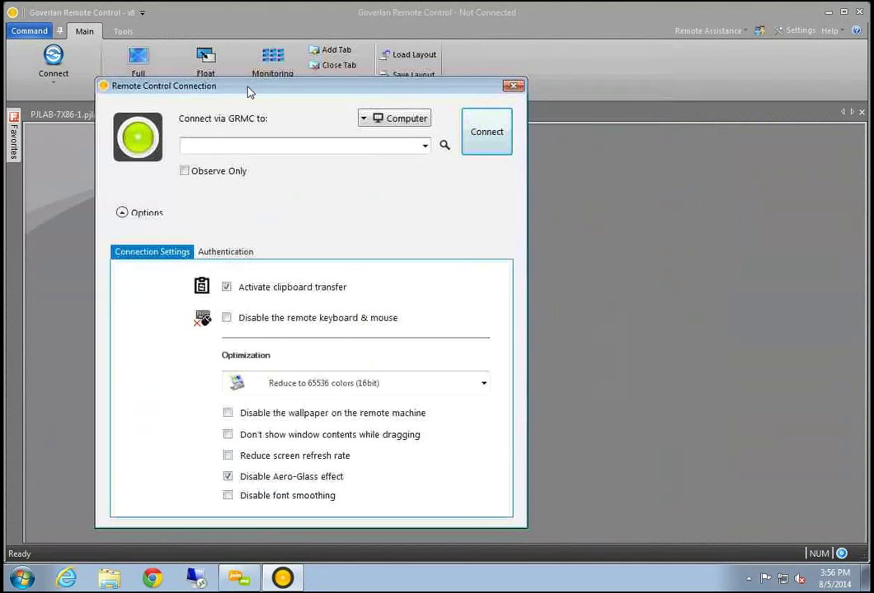
{"action": "left_click", "coordinate": [424, 145]}
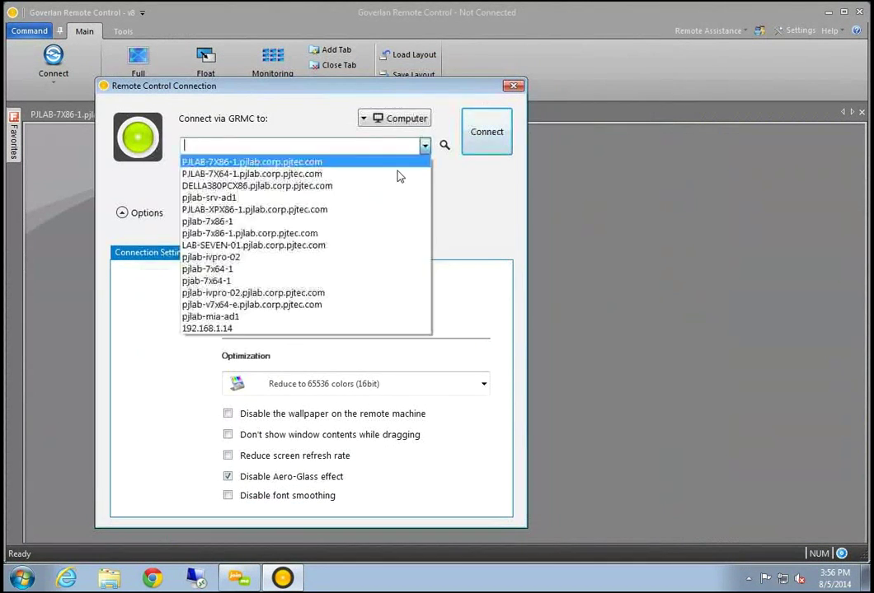
{"action": "left_click", "coordinate": [353, 175]}
{"action": "left_click", "coordinate": [471, 132]}
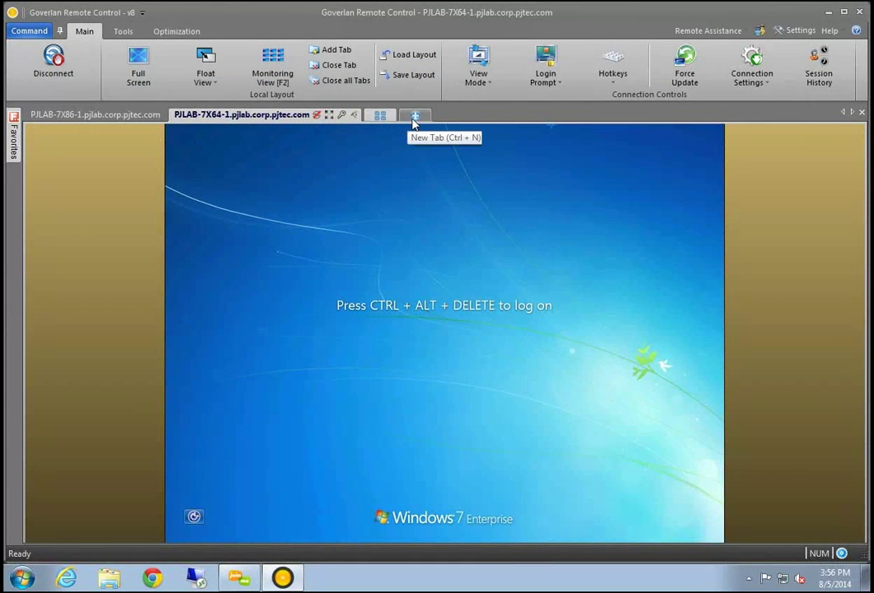
Open another session tab and connect it to DELLA380PCX86
{"action": "left_click", "coordinate": [415, 118]}
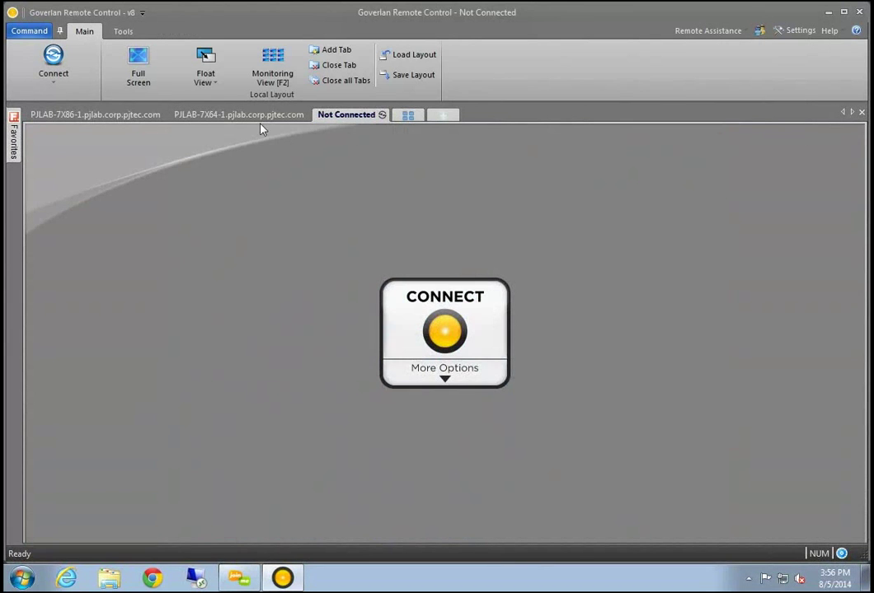
{"action": "left_click", "coordinate": [445, 329]}
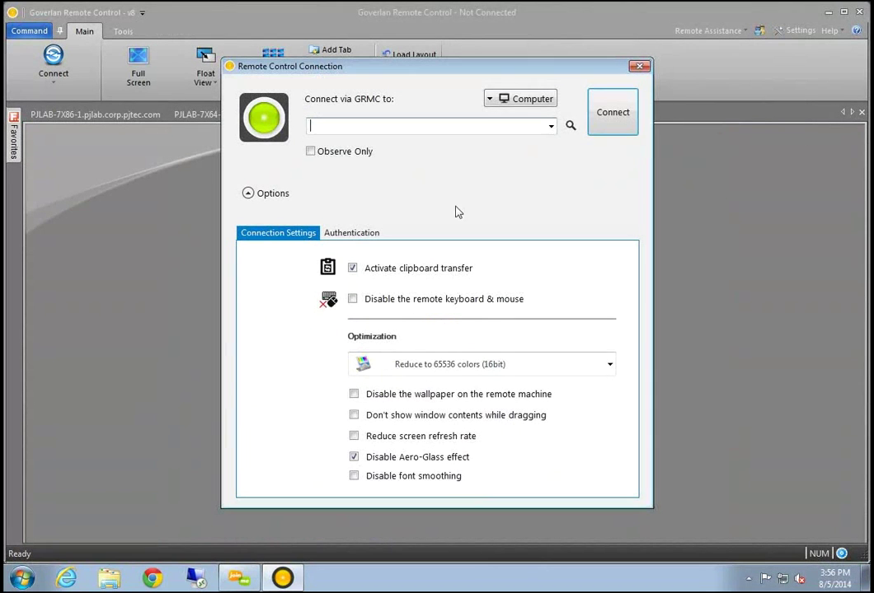
{"action": "left_click", "coordinate": [549, 126]}
{"action": "left_click", "coordinate": [388, 165]}
{"action": "left_click", "coordinate": [613, 113]}
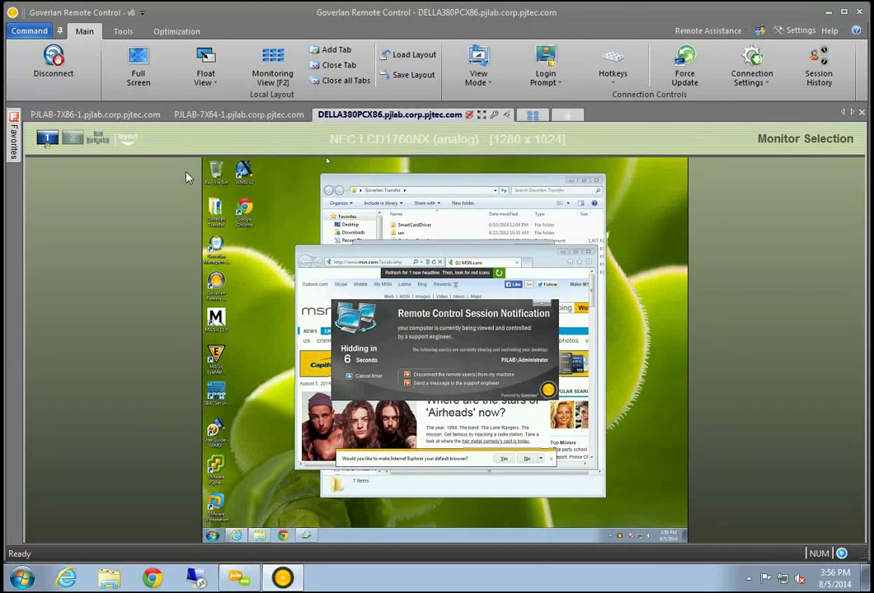
Switch DELLA380PCX86 to its other monitor, try All Monitors, then return to monitoring view
{"action": "left_click", "coordinate": [45, 141]}
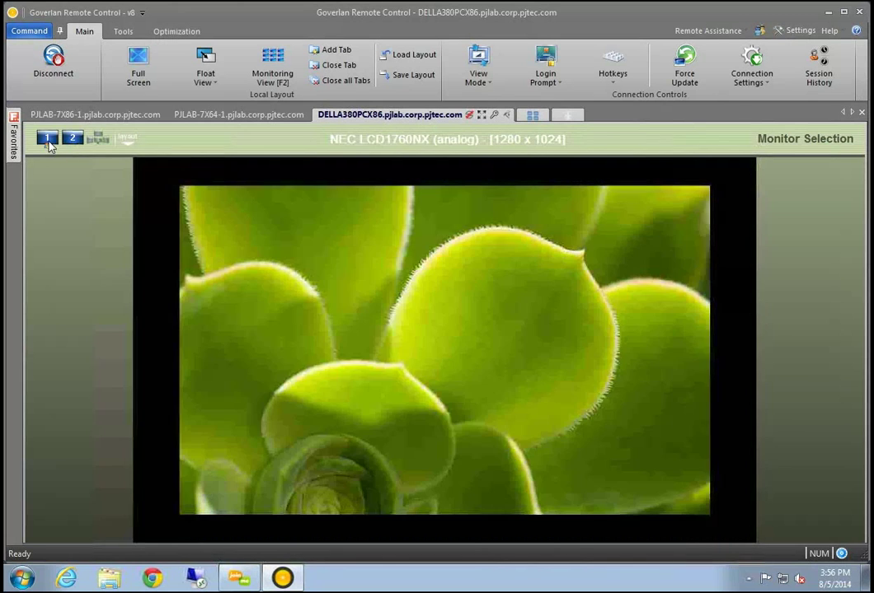
{"action": "left_click", "coordinate": [97, 138]}
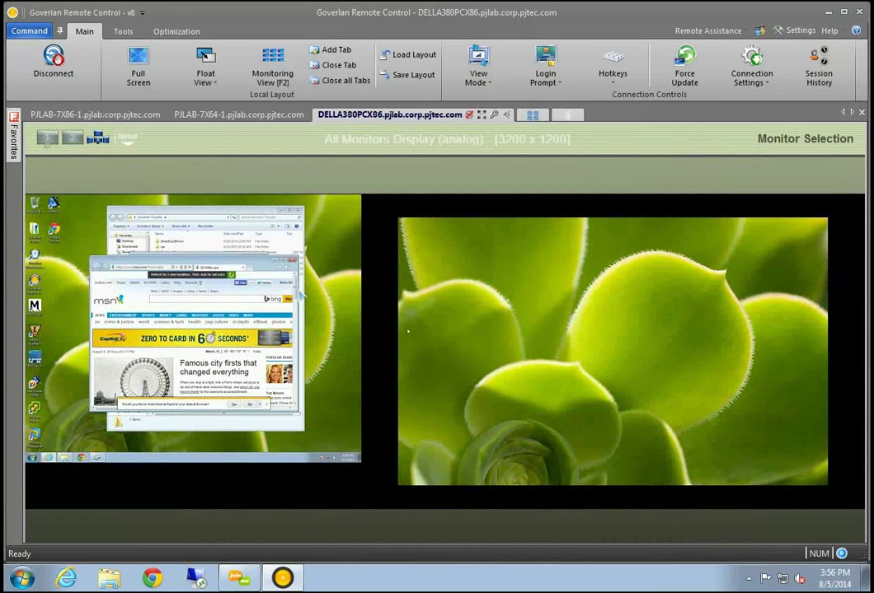
{"action": "left_click", "coordinate": [47, 142]}
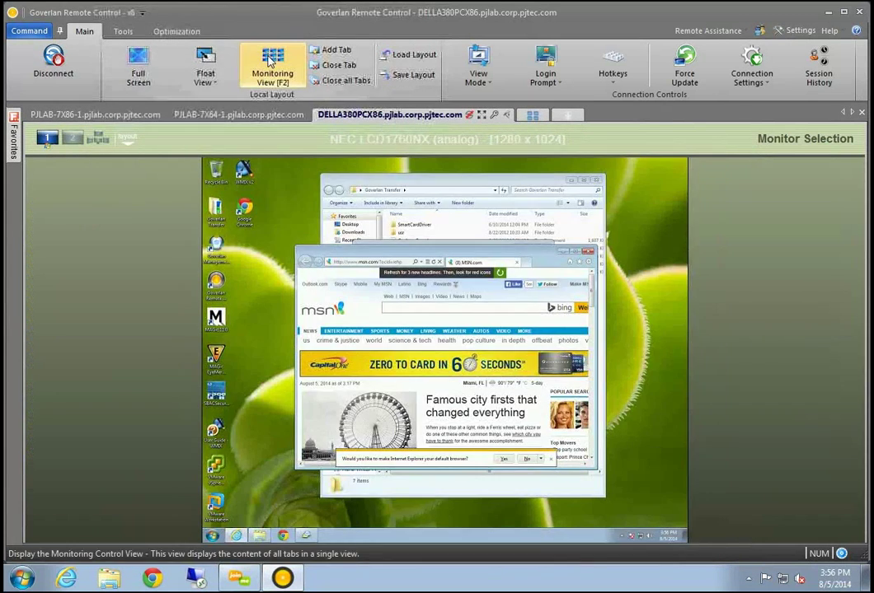
{"action": "left_click", "coordinate": [273, 66]}
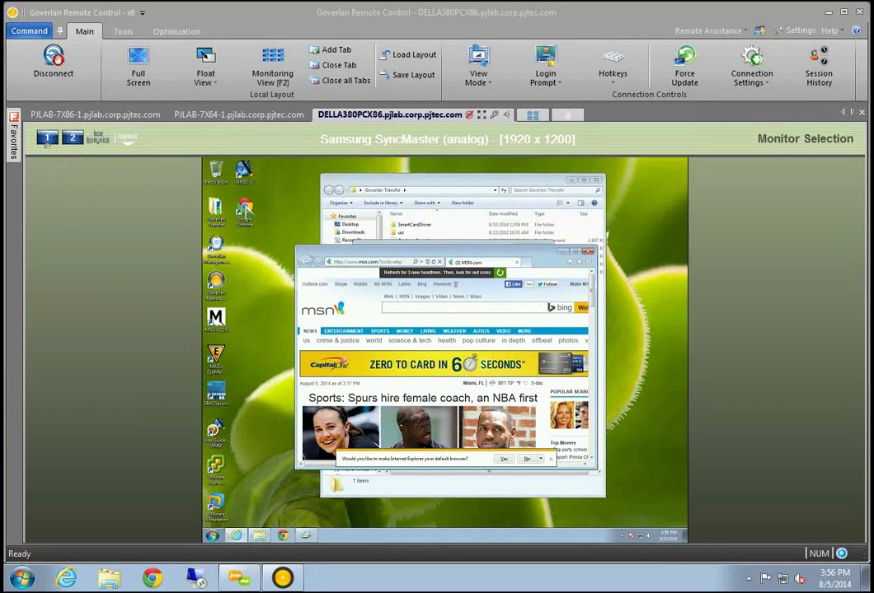
{"action": "left_click", "coordinate": [263, 65]}
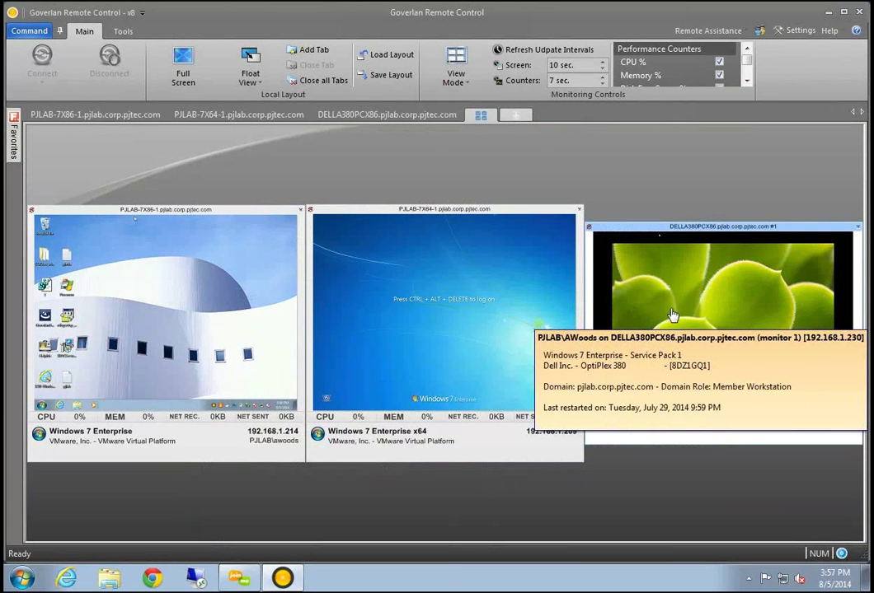
Open the DELLA380PCX86 session showing both monitors side by side, then return to monitoring view
{"action": "left_click", "coordinate": [384, 117]}
{"action": "left_click", "coordinate": [96, 139]}
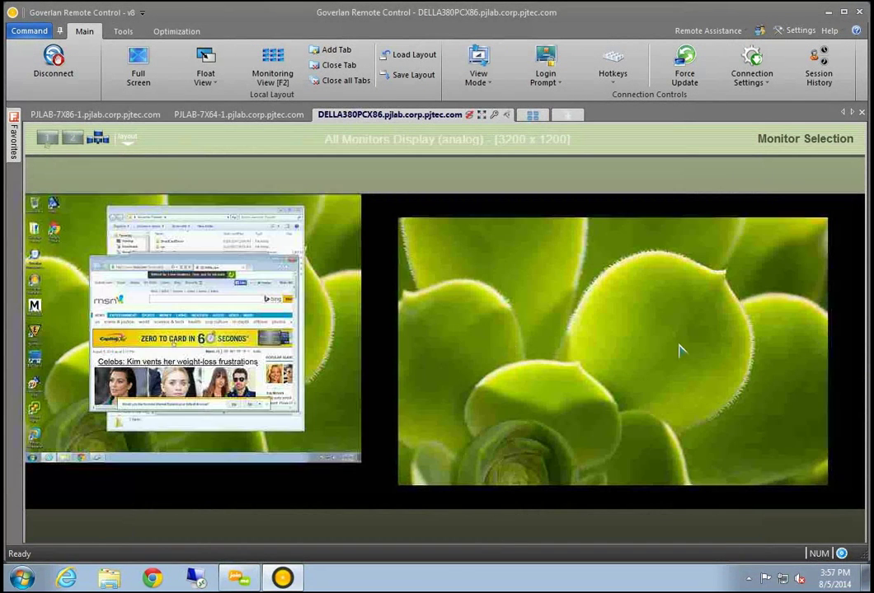
{"action": "left_click", "coordinate": [493, 115]}
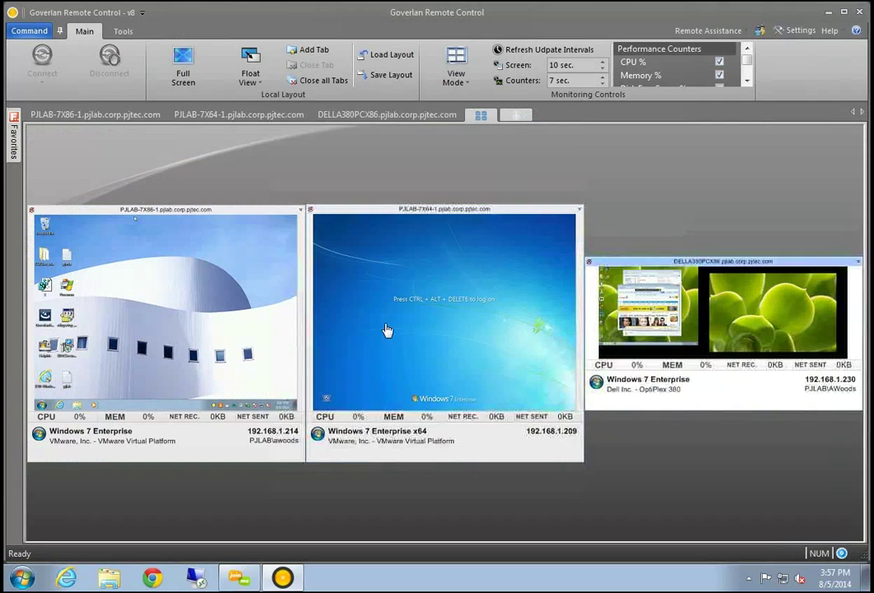
Reopen DELLA380PCX86 on its first monitor, then start a new session with full connection options
{"action": "mouse_move", "coordinate": [809, 330]}
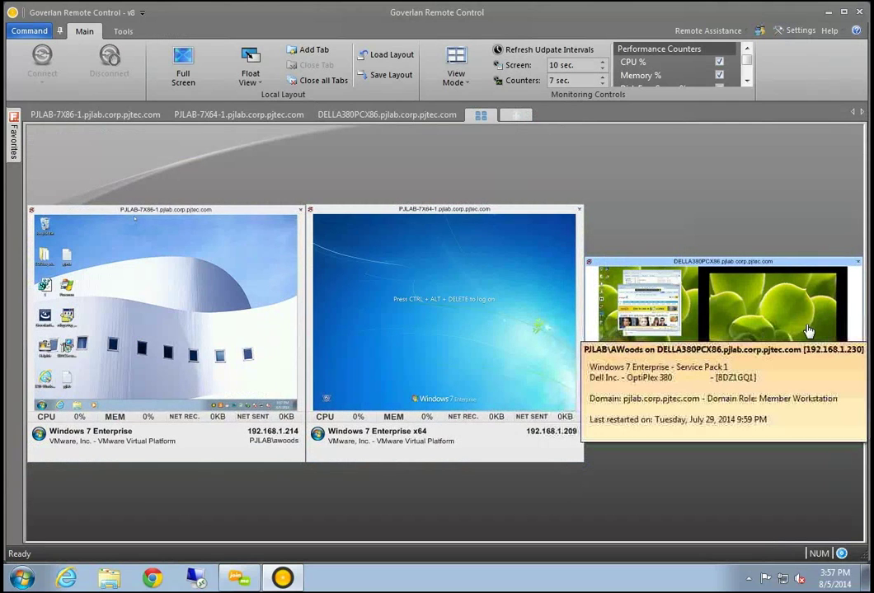
{"action": "mouse_move", "coordinate": [615, 403]}
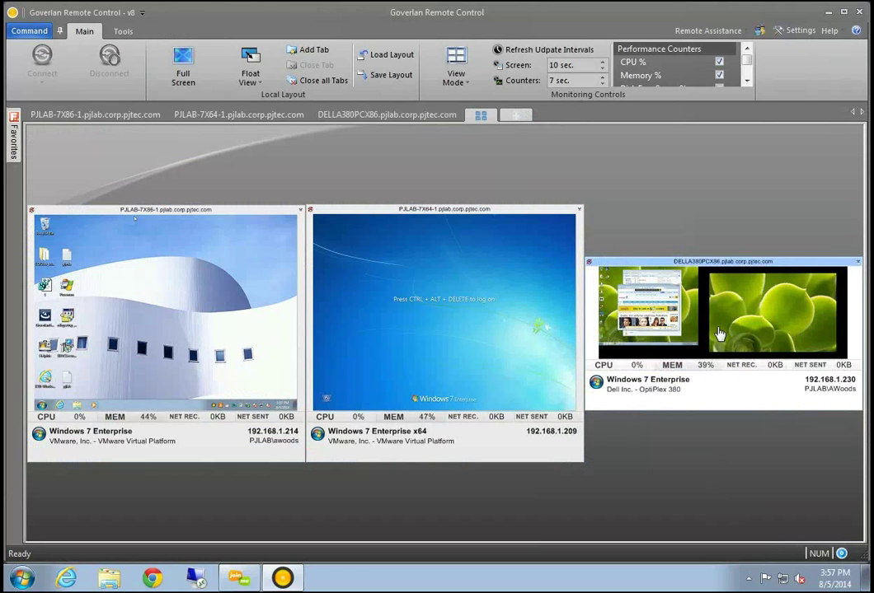
{"action": "mouse_move", "coordinate": [647, 302]}
{"action": "left_click", "coordinate": [357, 279]}
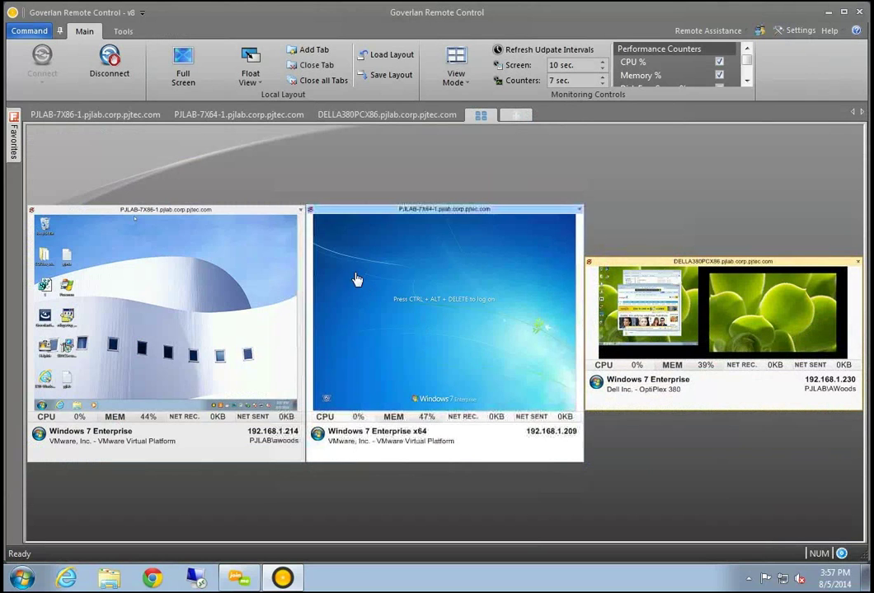
{"action": "double_click", "coordinate": [648, 305]}
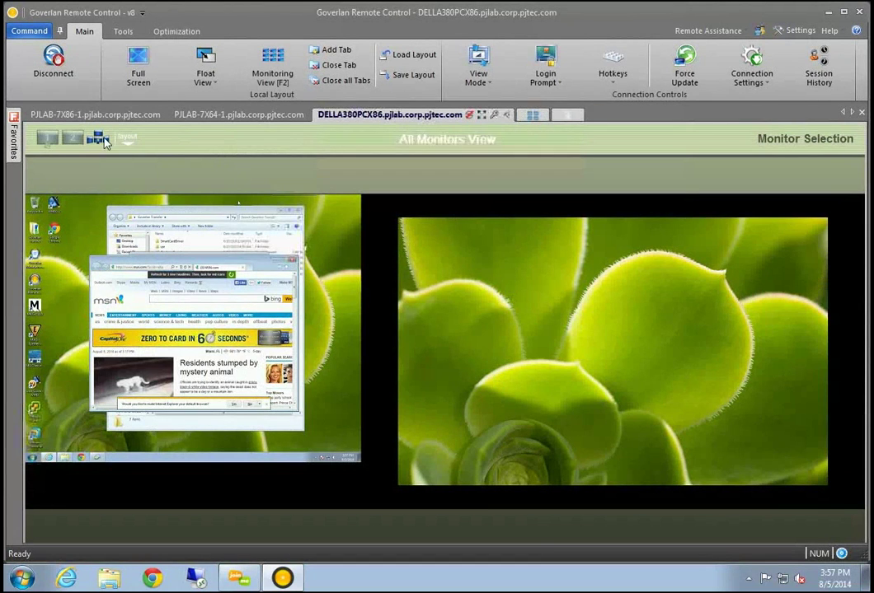
{"action": "left_click", "coordinate": [70, 371]}
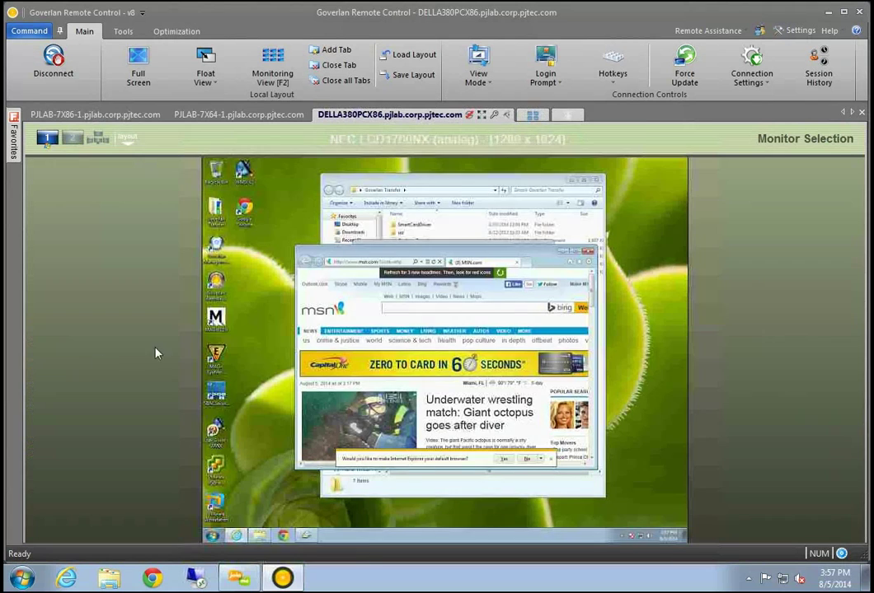
{"action": "left_click", "coordinate": [532, 114]}
{"action": "left_click", "coordinate": [429, 381]}
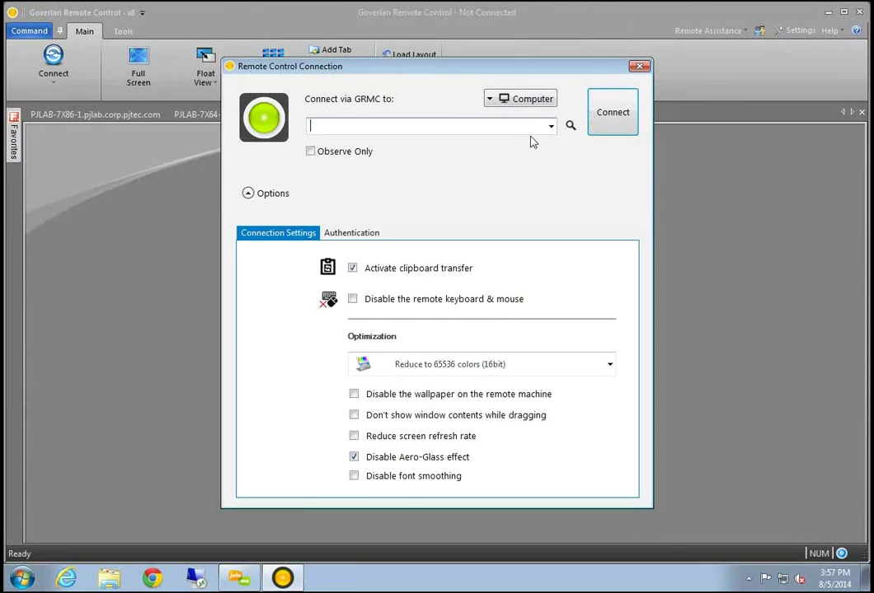
Connect the new session to DELLA380PCX86.pjlab.corp.pjtec.com on monitor 2, then return to monitoring view
{"action": "left_click", "coordinate": [549, 126]}
{"action": "left_click", "coordinate": [453, 143]}
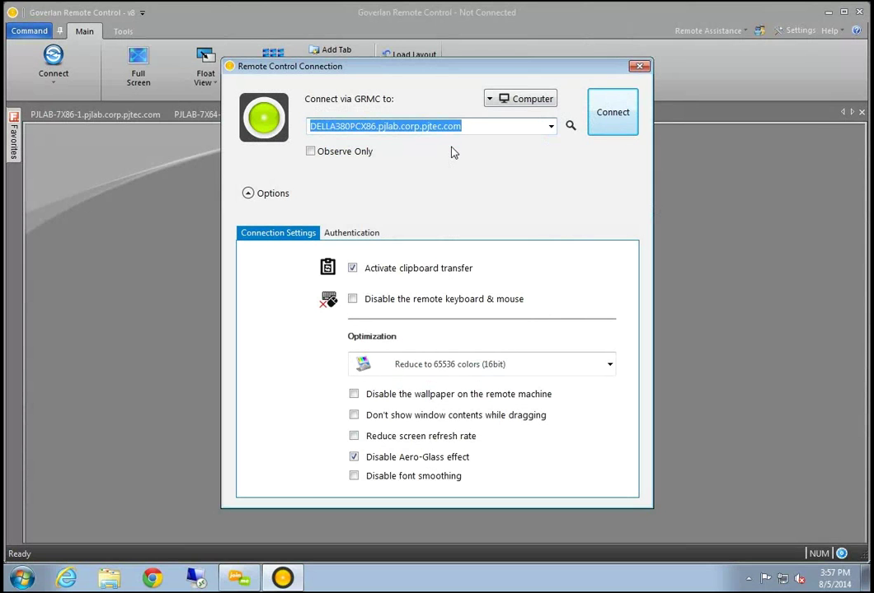
{"action": "left_click", "coordinate": [609, 115]}
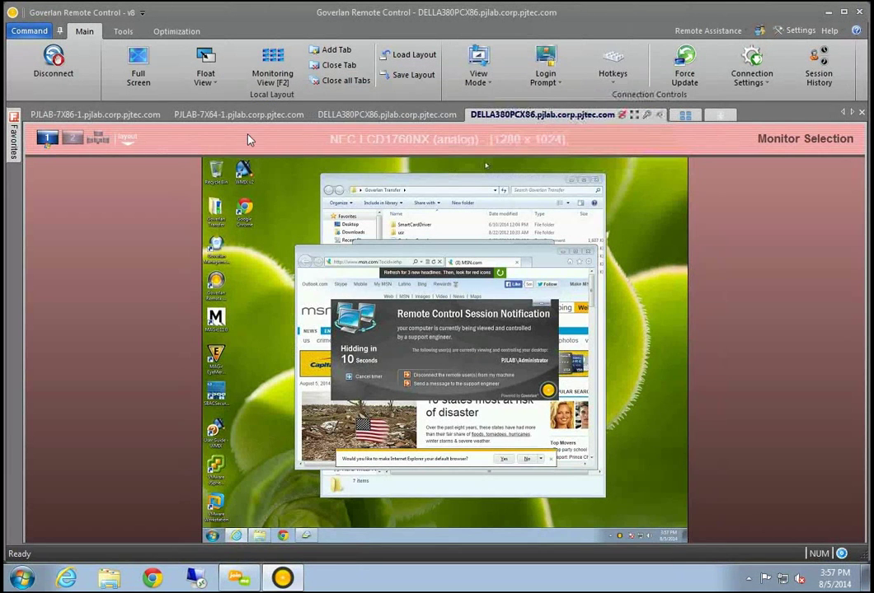
{"action": "left_click", "coordinate": [73, 137]}
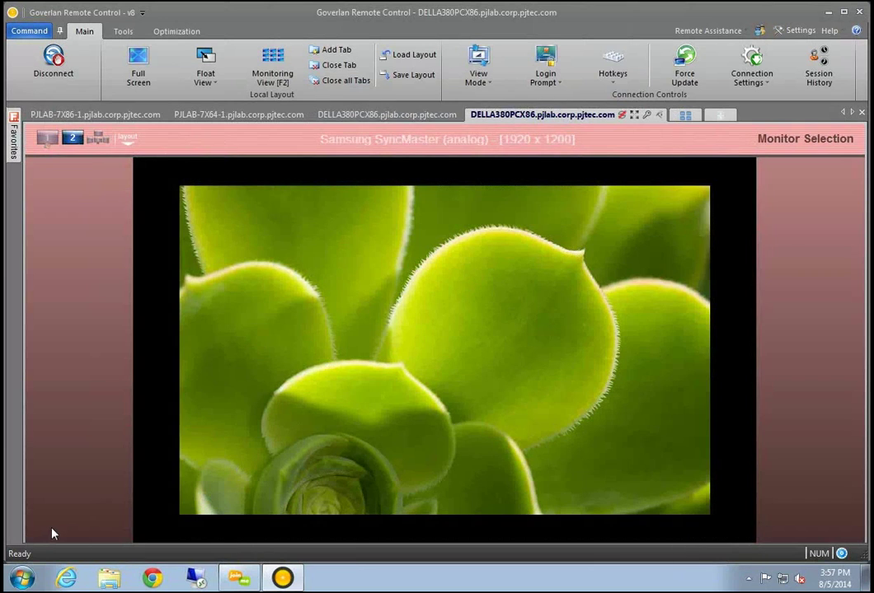
{"action": "left_click", "coordinate": [684, 115]}
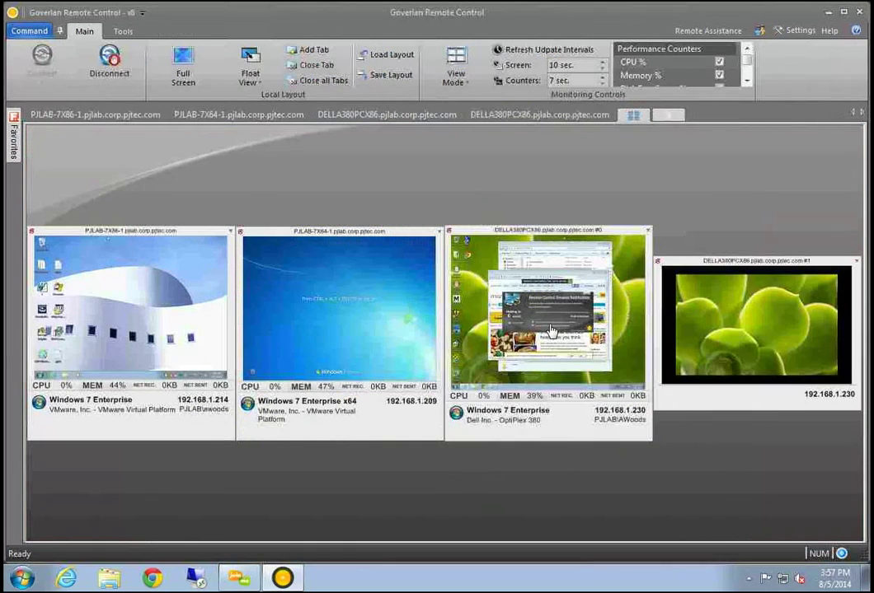
{"action": "mouse_move", "coordinate": [624, 344]}
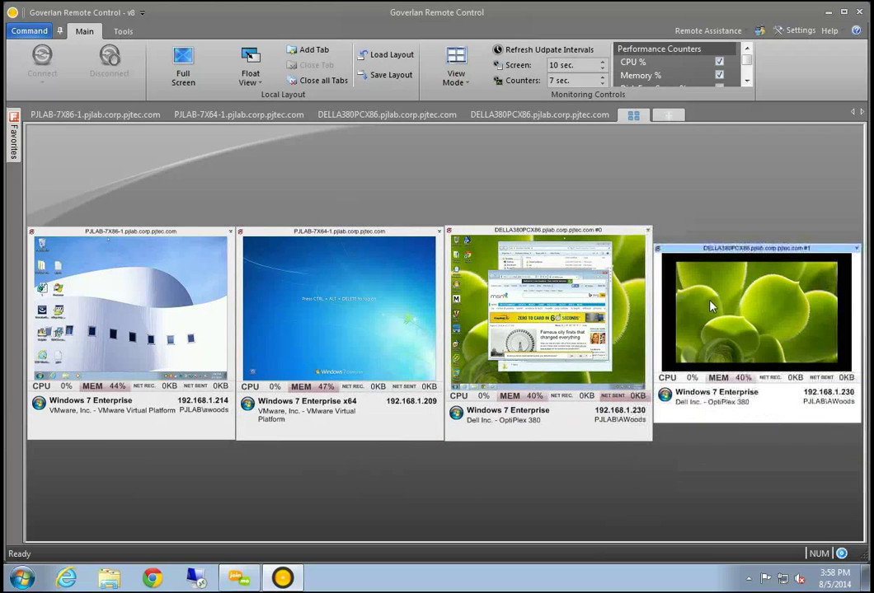
Float all sessions into separate windows and arrange the DELLA380PCX86, PJLAB and logon-screen windows
{"action": "left_click", "coordinate": [259, 83]}
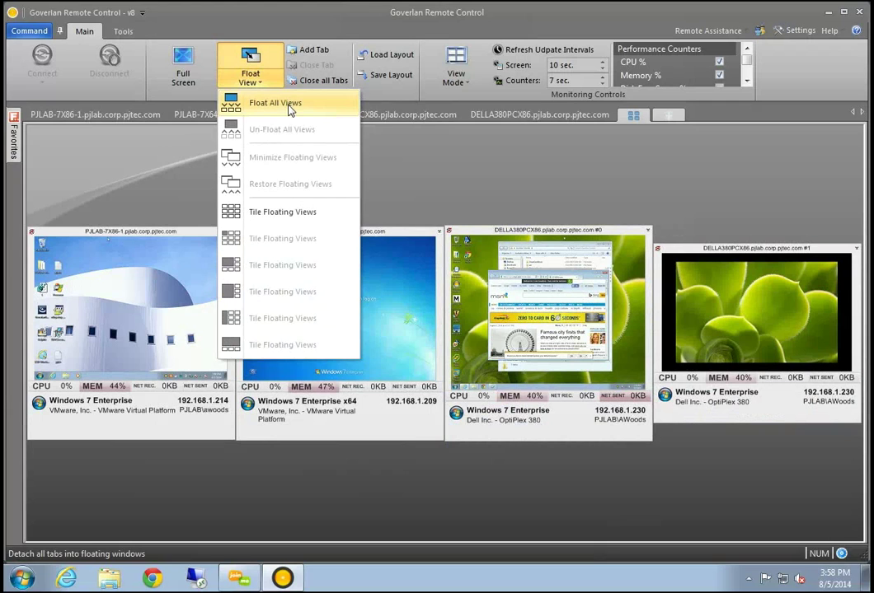
{"action": "left_click", "coordinate": [287, 106]}
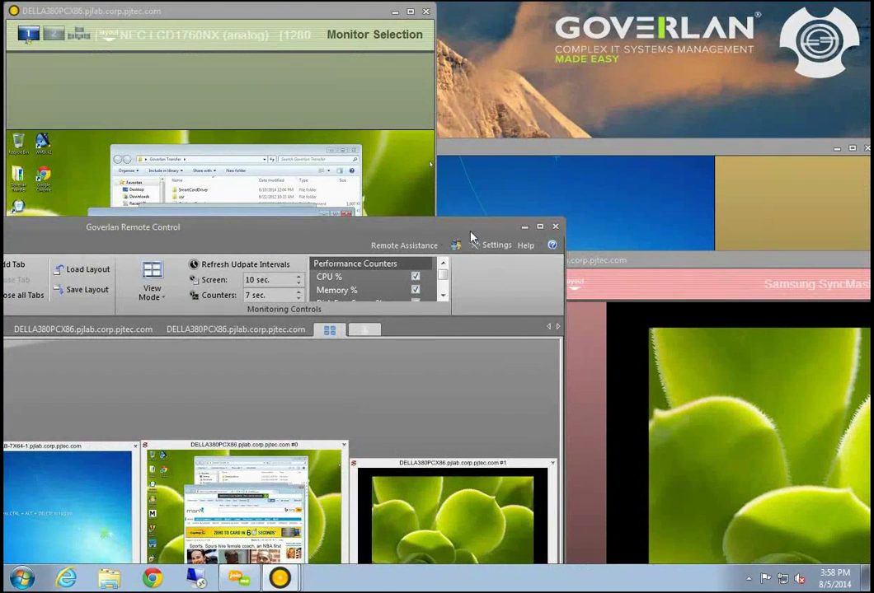
{"action": "left_click", "coordinate": [525, 227]}
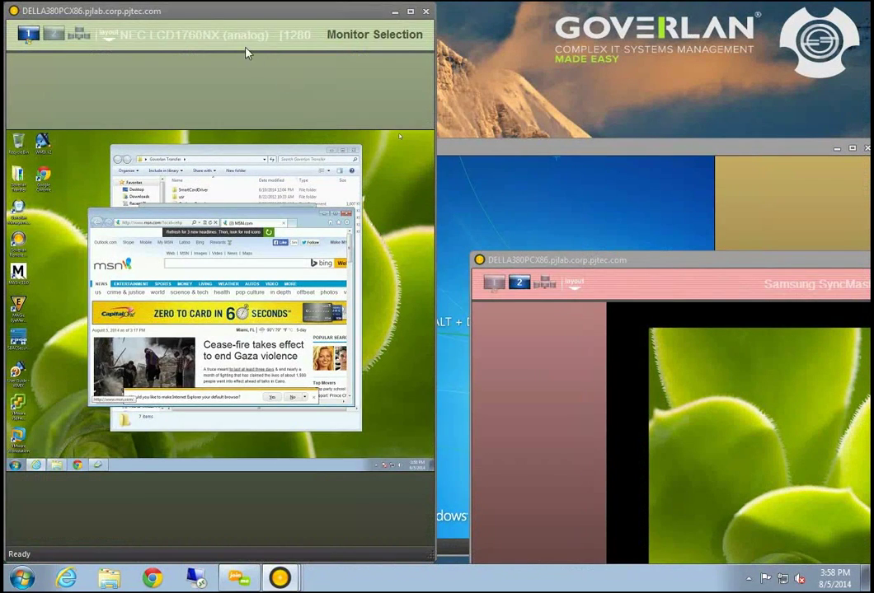
{"action": "left_click_drag", "start_coordinate": [186, 10], "coordinate": [383, 159]}
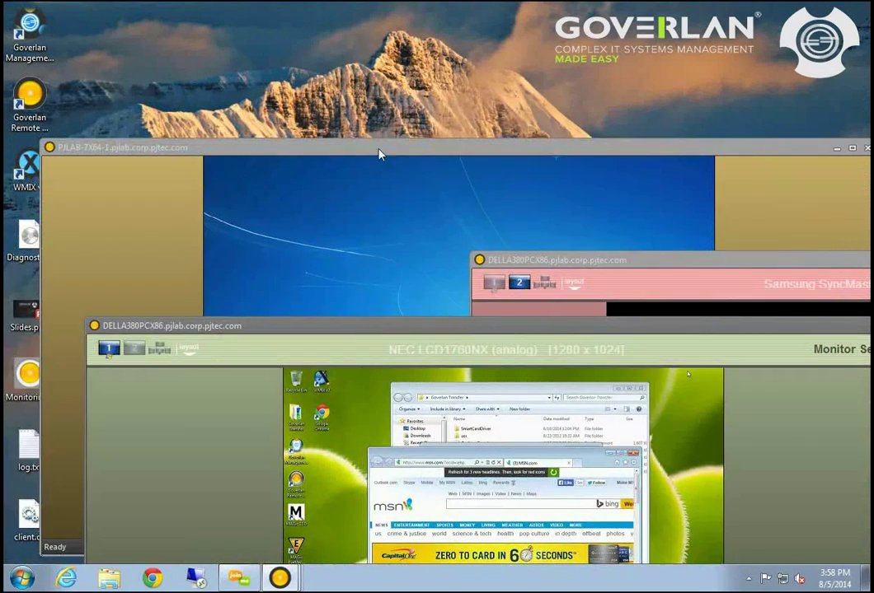
{"action": "left_click", "coordinate": [379, 154]}
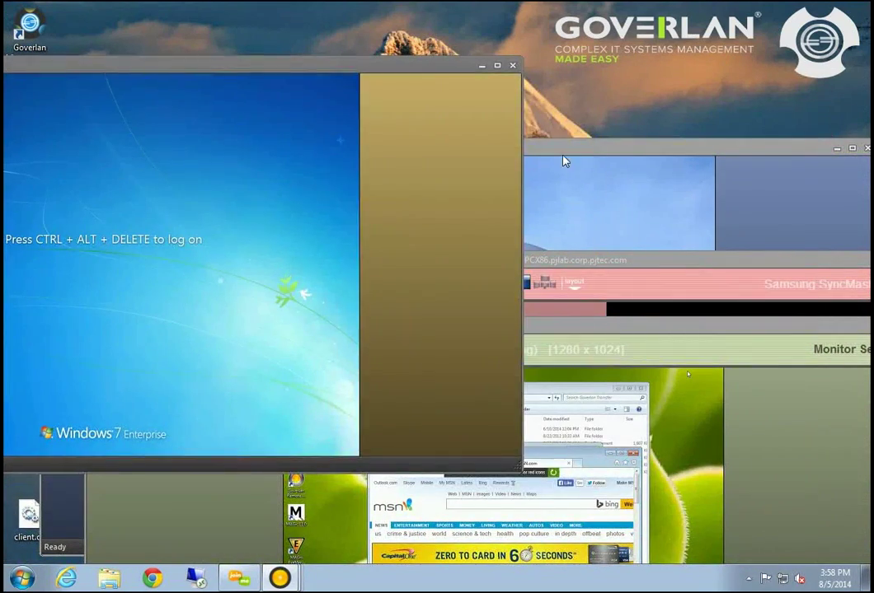
{"action": "left_click", "coordinate": [557, 164]}
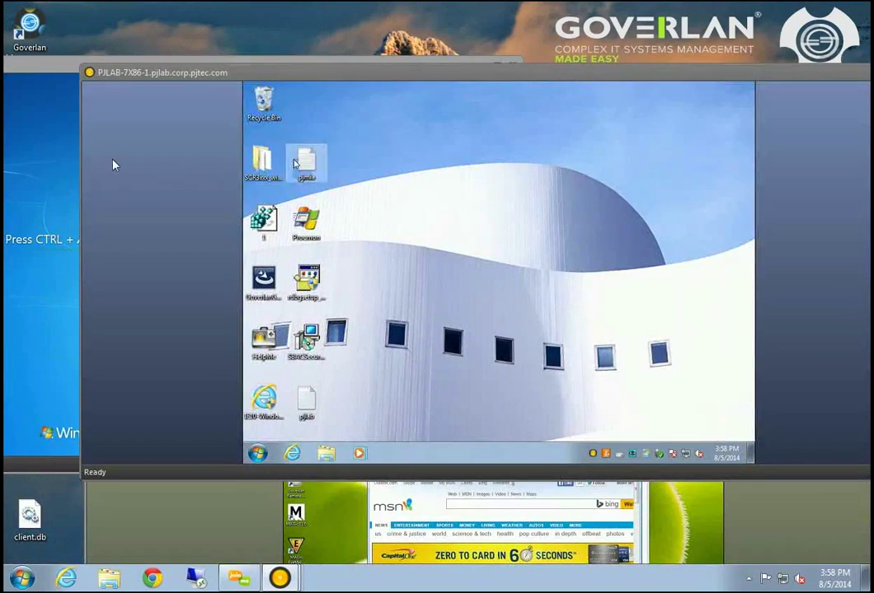
{"action": "left_click", "coordinate": [81, 160]}
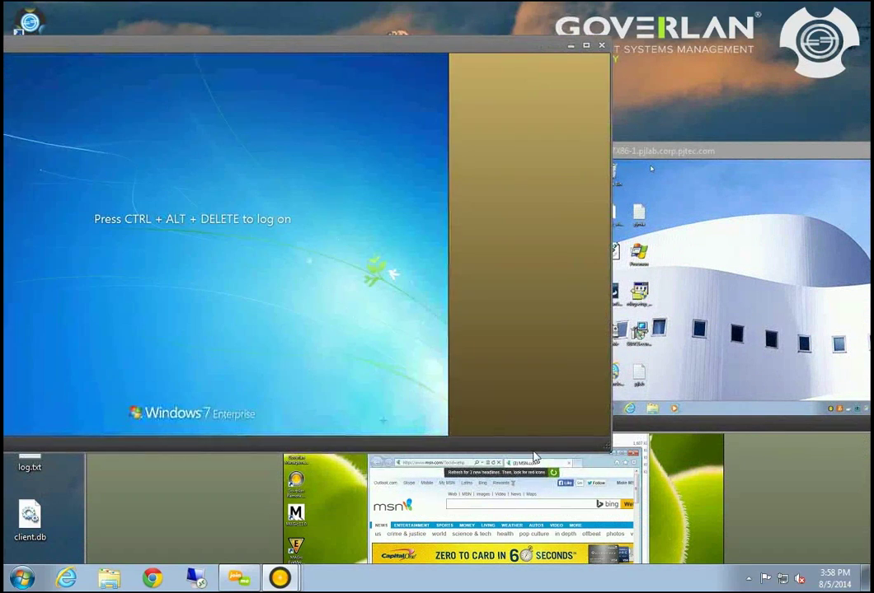
Bring back the main window and tile the floating sessions around it
{"action": "mouse_move", "coordinate": [280, 577]}
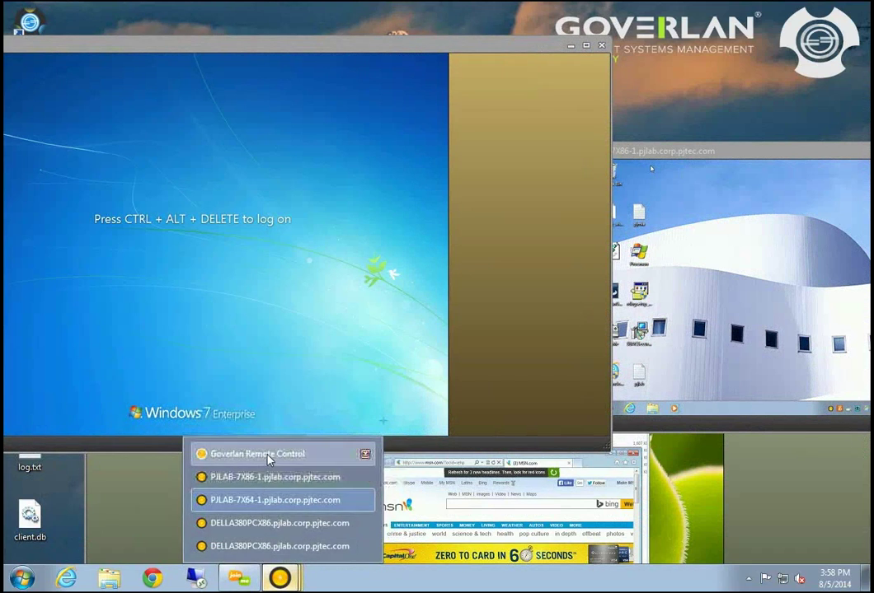
{"action": "left_click", "coordinate": [262, 454]}
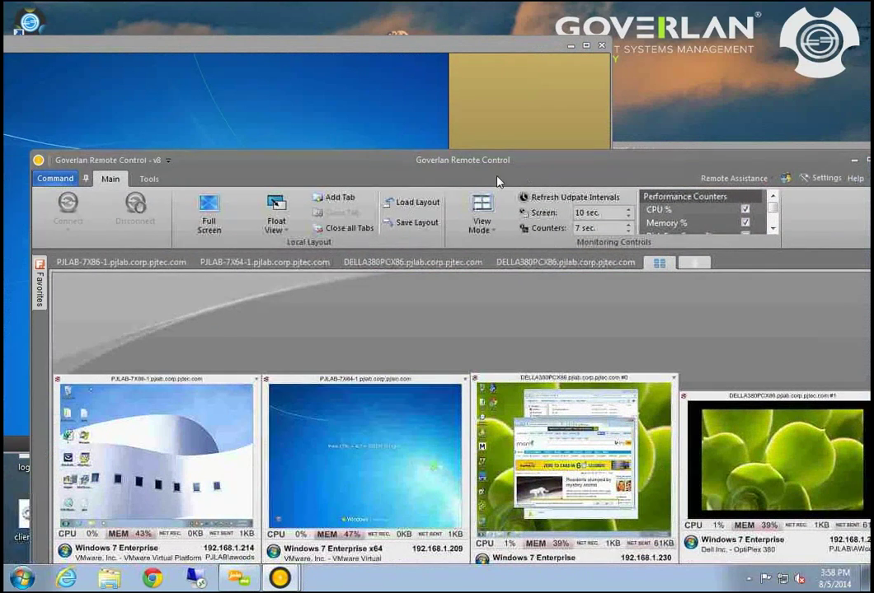
{"action": "left_click", "coordinate": [279, 229]}
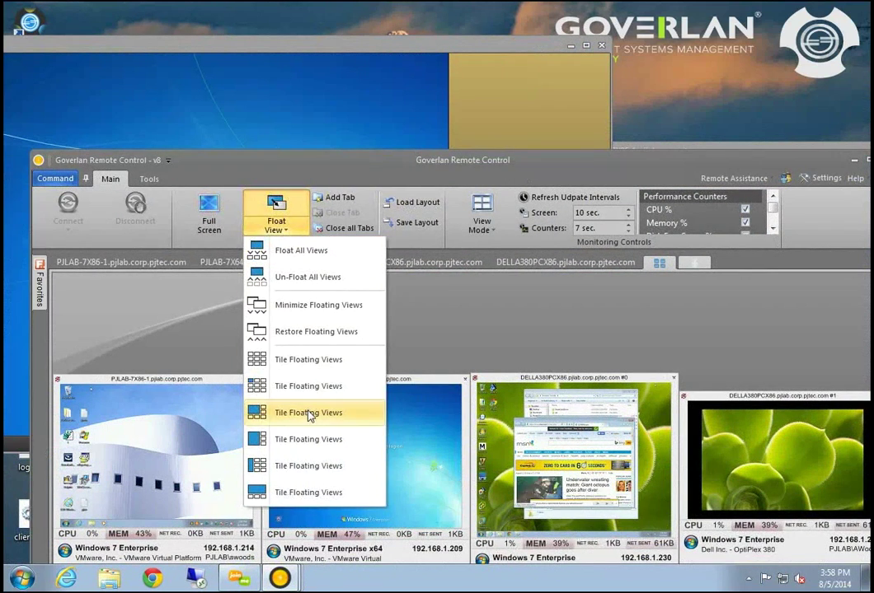
{"action": "left_click", "coordinate": [308, 412]}
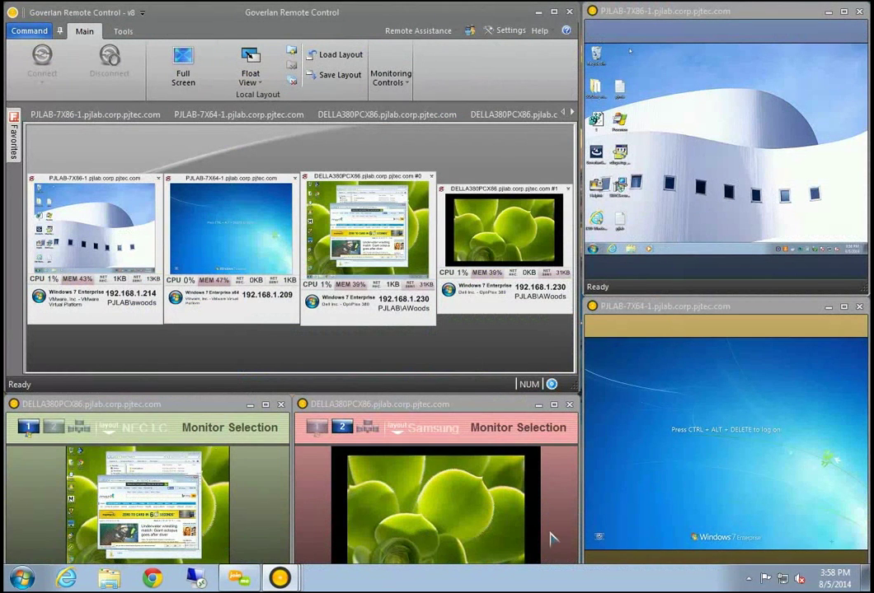